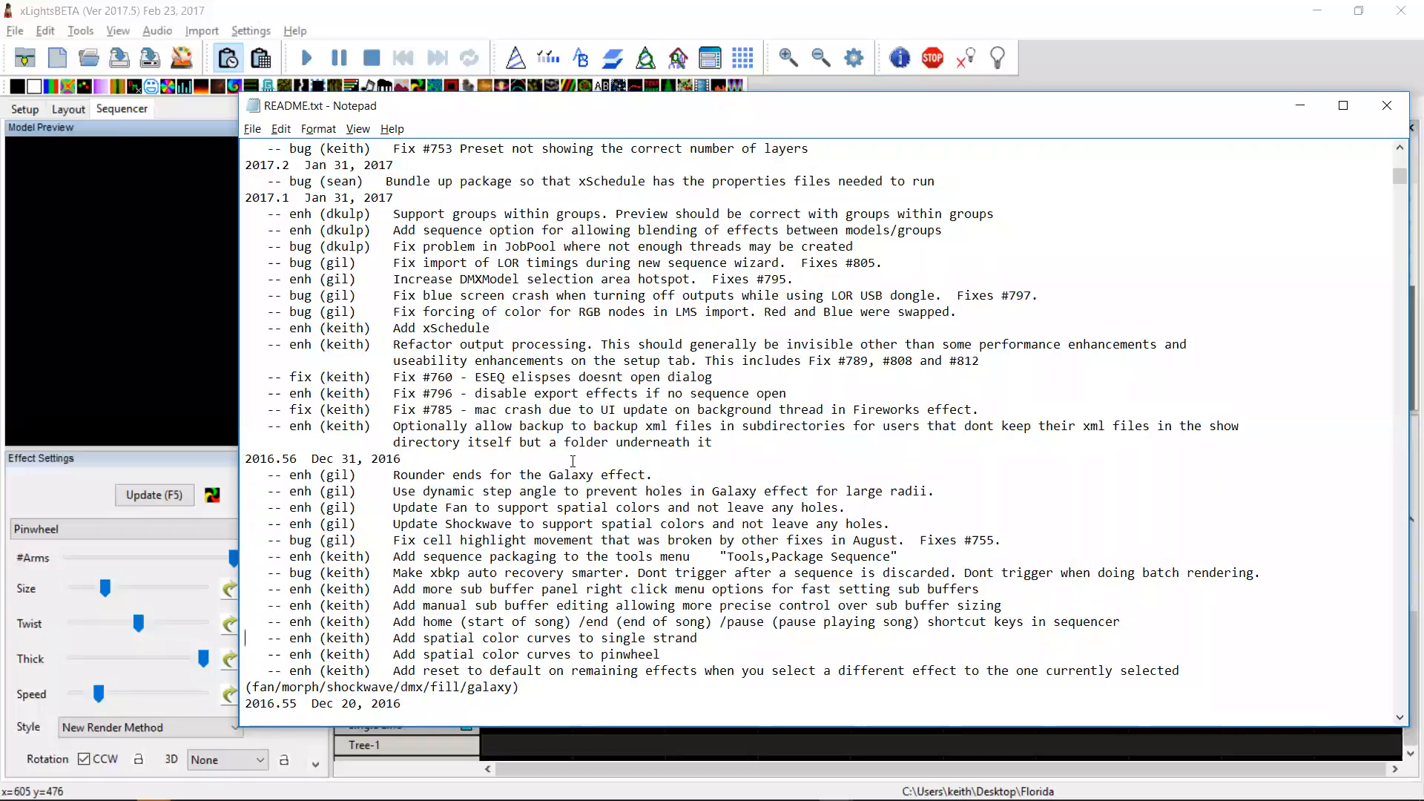
# Step: Highlight the changelog entry about spatial color curves for single strand in the README
pyautogui.hotkey('shift', 'Up')
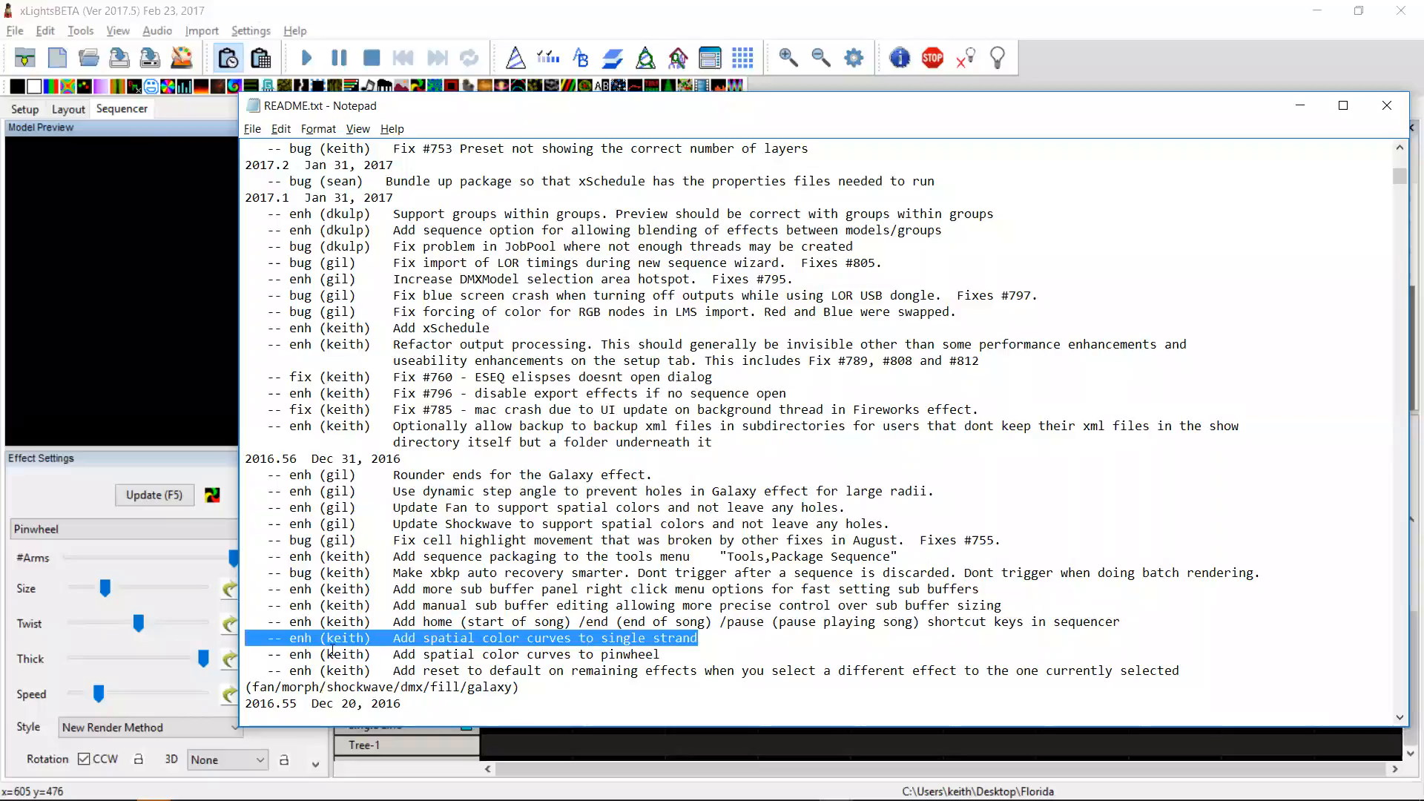
pyautogui.hotkey('alt', 'Tab')
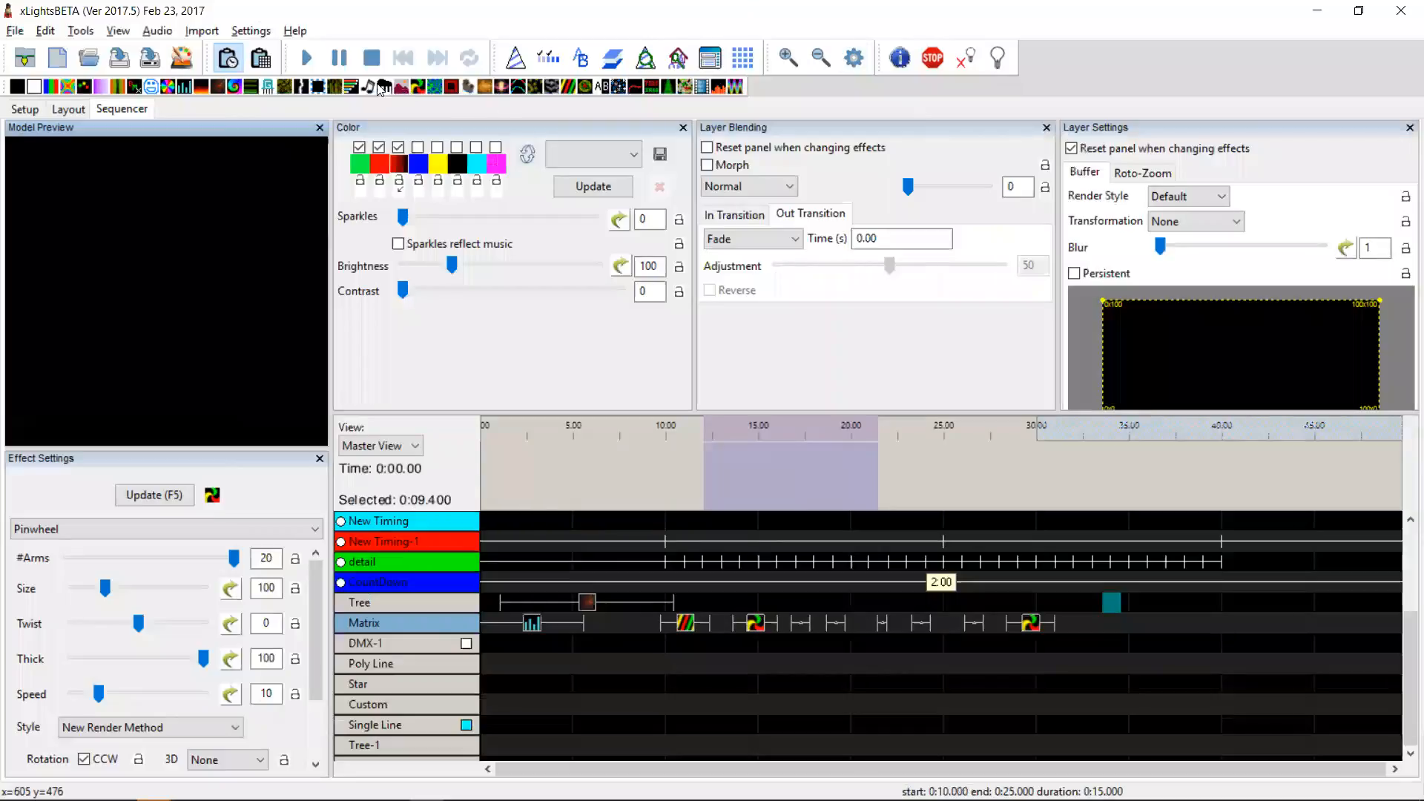
# Step: Place a Single Strand effect on the Matrix row and give its second palette colour a rainbow gradient color curve
pyautogui.moveTo(526, 91)
pyautogui.mouseDown()
pyautogui.moveTo(772, 585)
pyautogui.moveTo(621, 621)
pyautogui.moveTo(651, 623)
pyautogui.mouseUp()
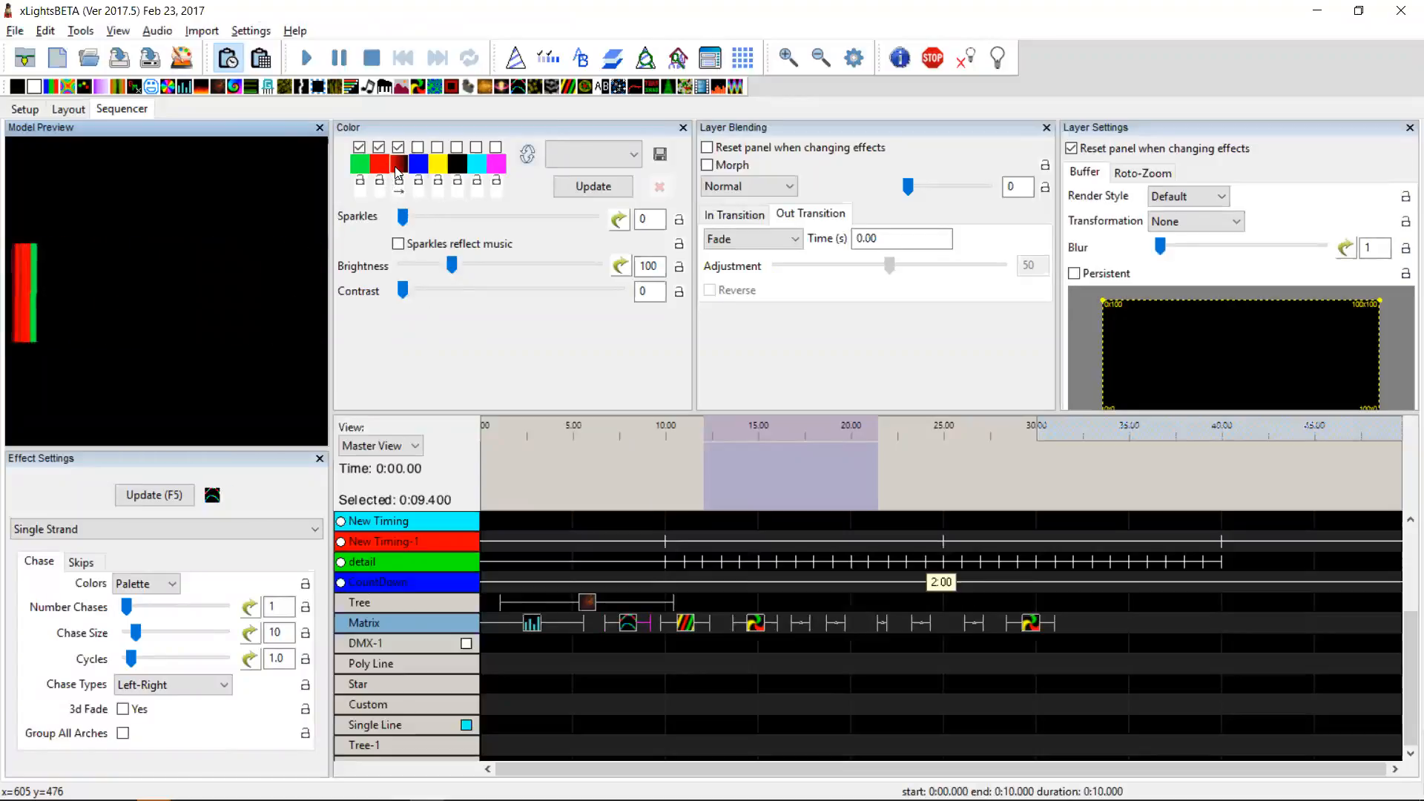
pyautogui.click(399, 165)
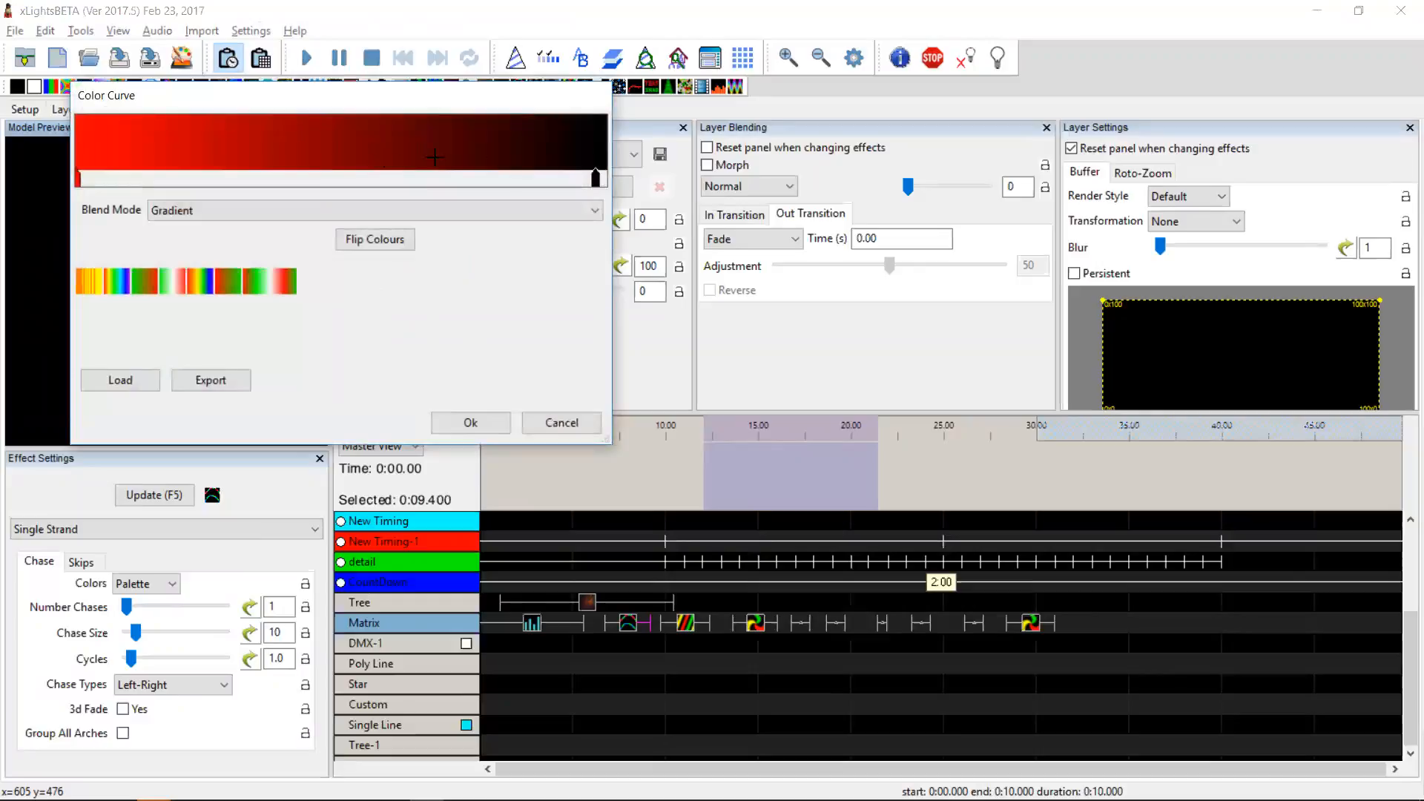
pyautogui.click(198, 283)
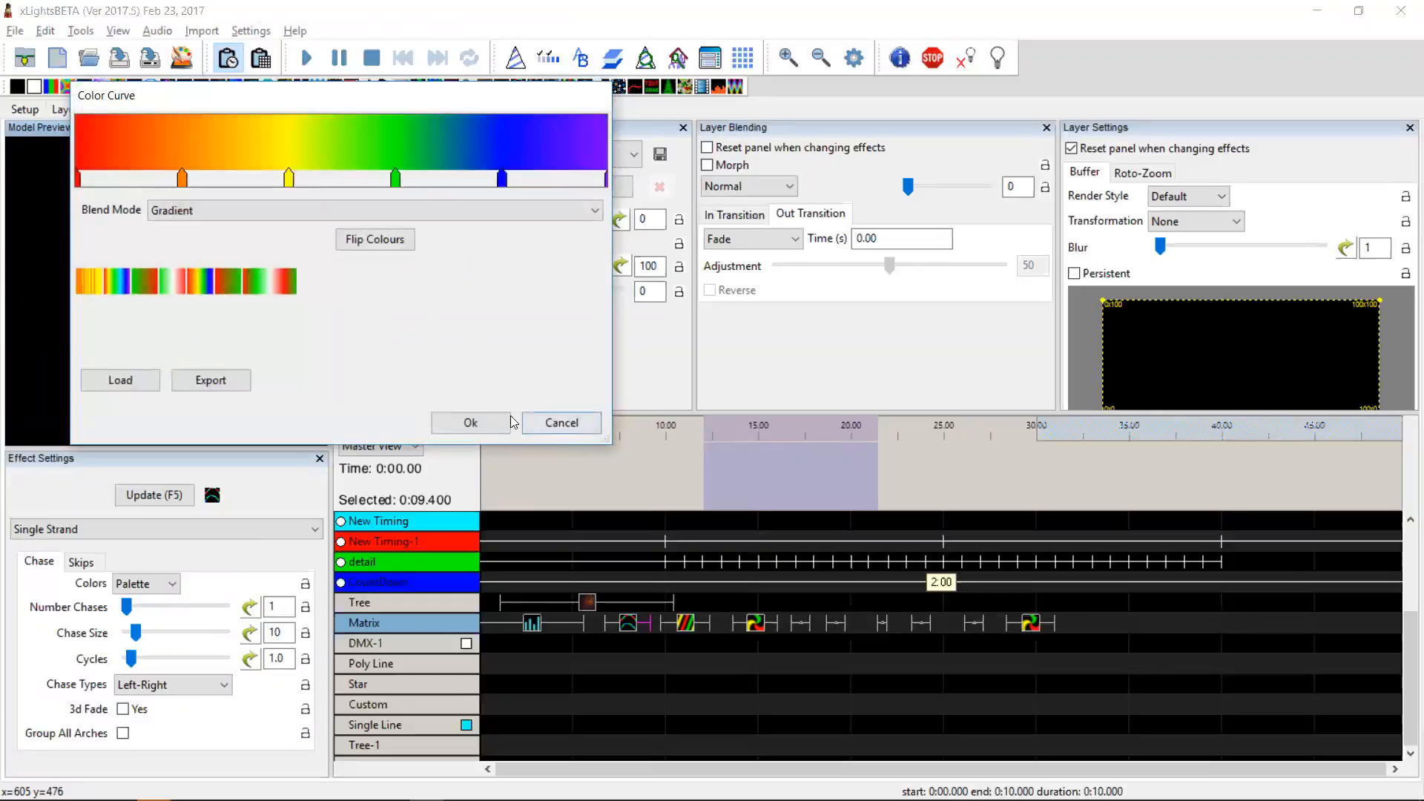
pyautogui.click(488, 420)
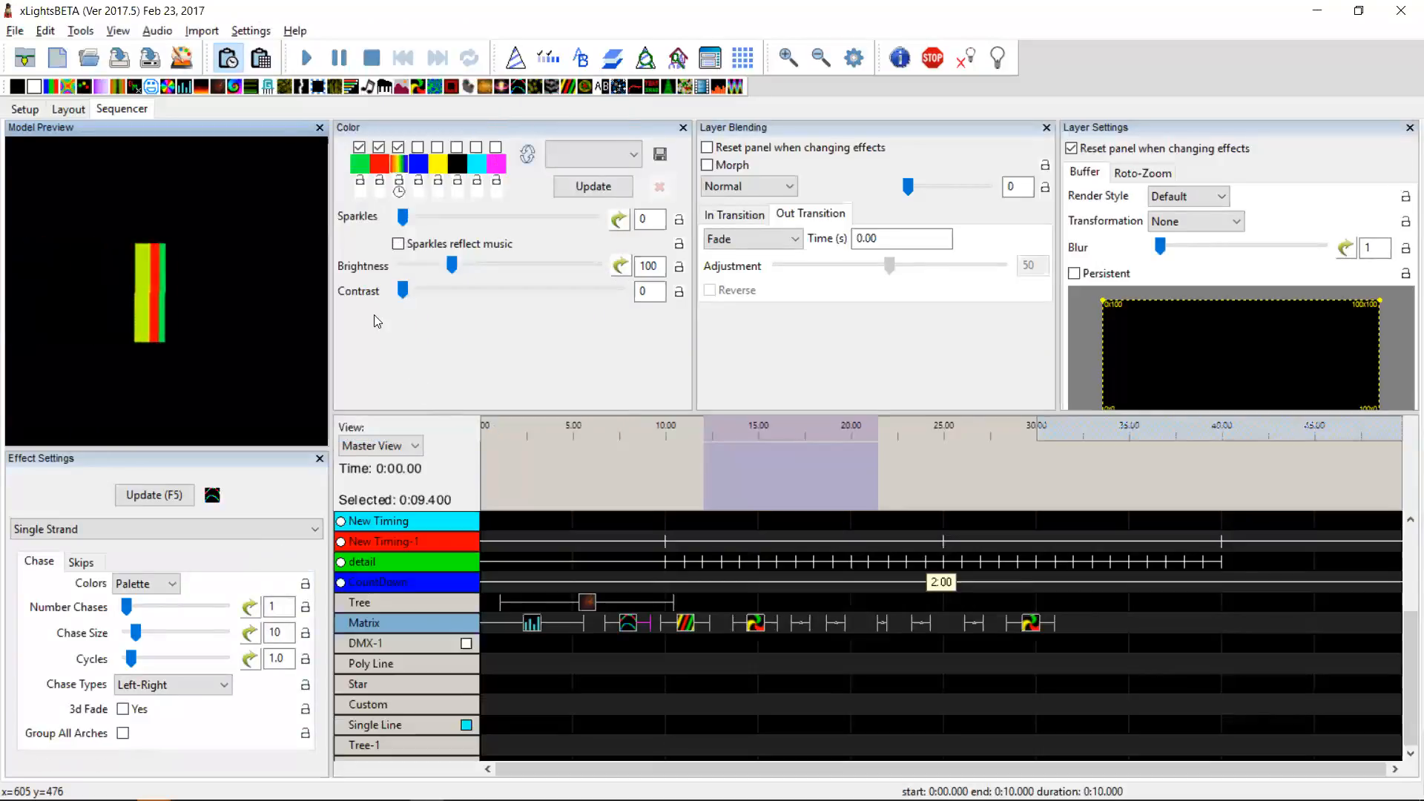
# Step: Disable the first two palette colours so only the rainbow color-curve colour stays enabled
pyautogui.click(379, 147)
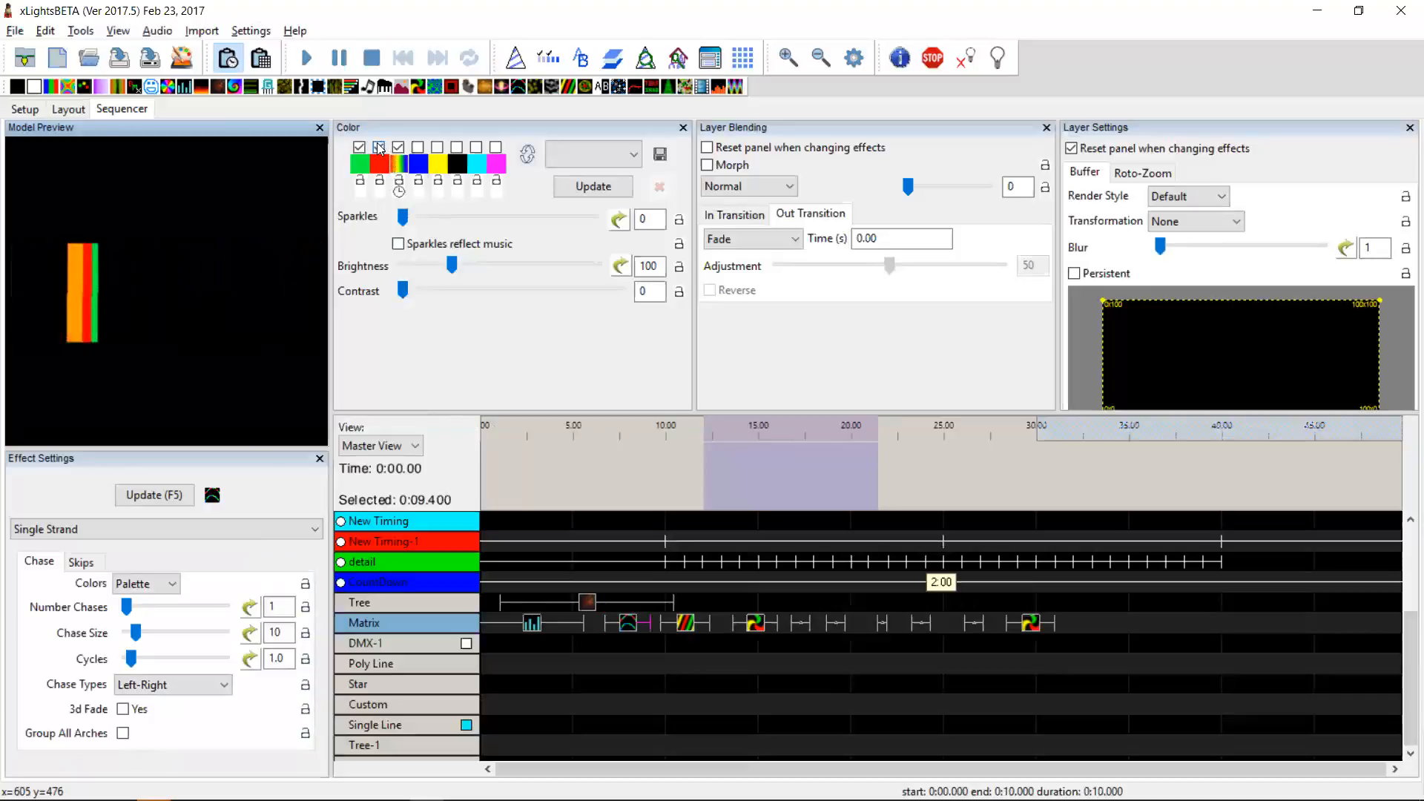
pyautogui.click(362, 149)
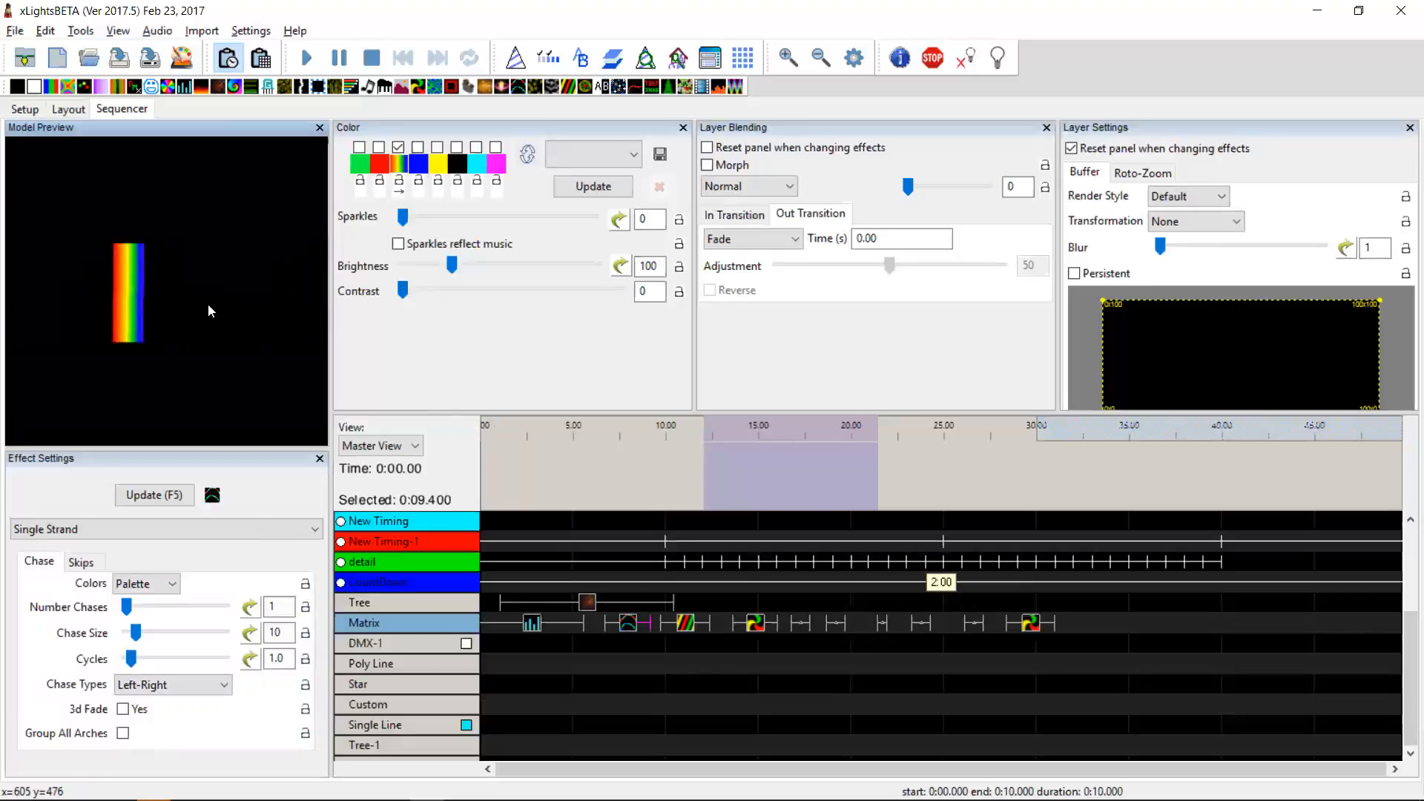
# Step: Switch to the README and highlight the entry about home, end and pause shortcut keys in the sequencer
pyautogui.hotkey('alt', 'Tab')
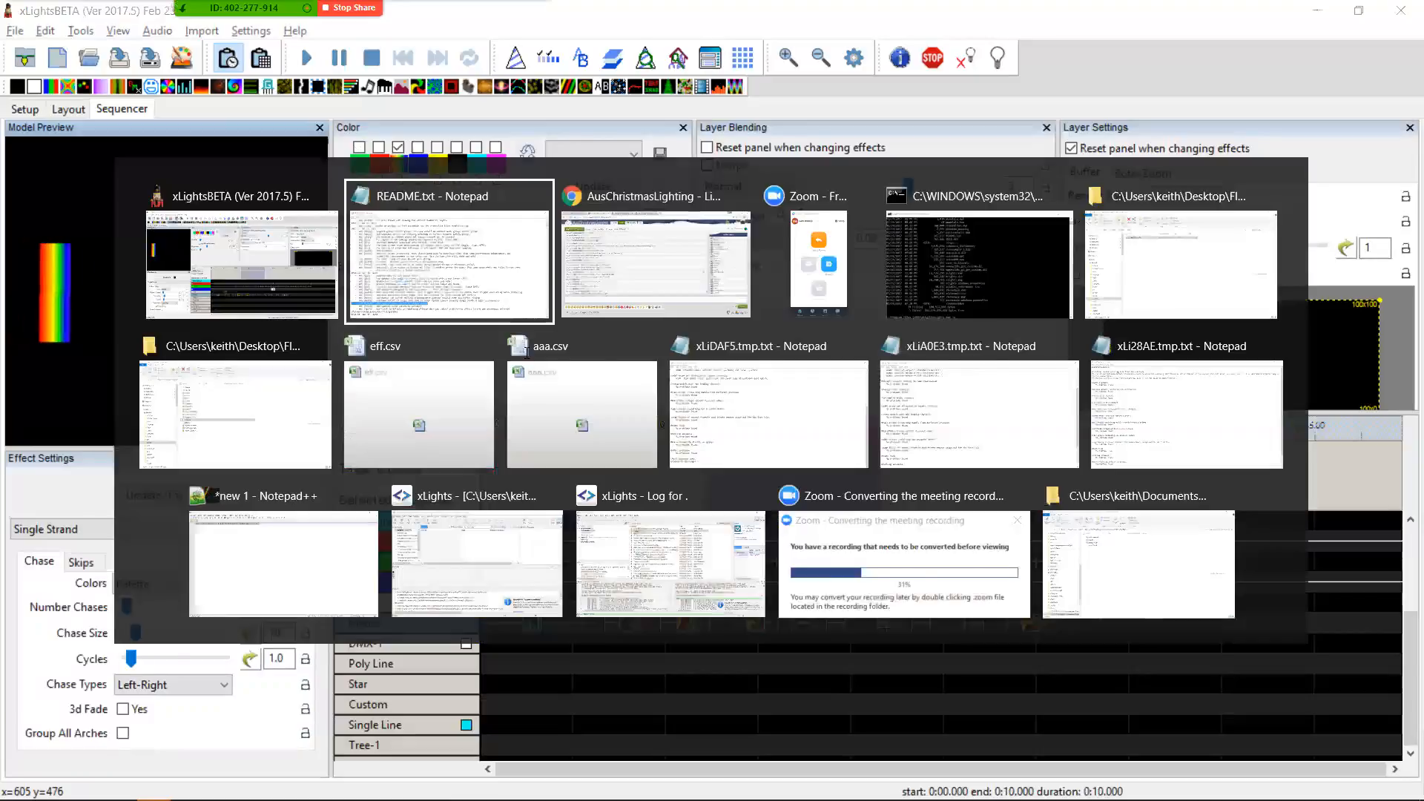
pyautogui.press('Right')
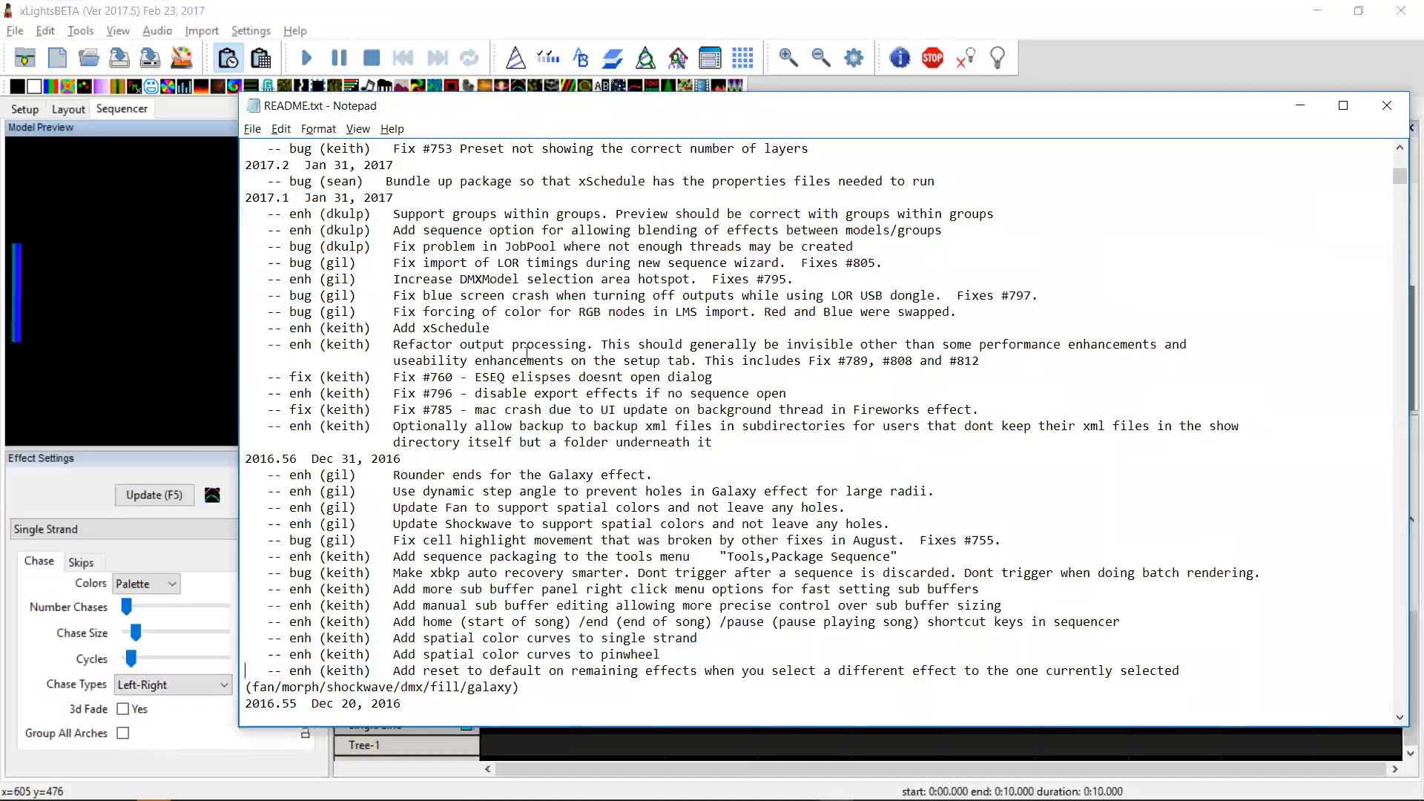
pyautogui.press('Up')
pyautogui.press('Up')
pyautogui.hotkey('shift', 'Down')
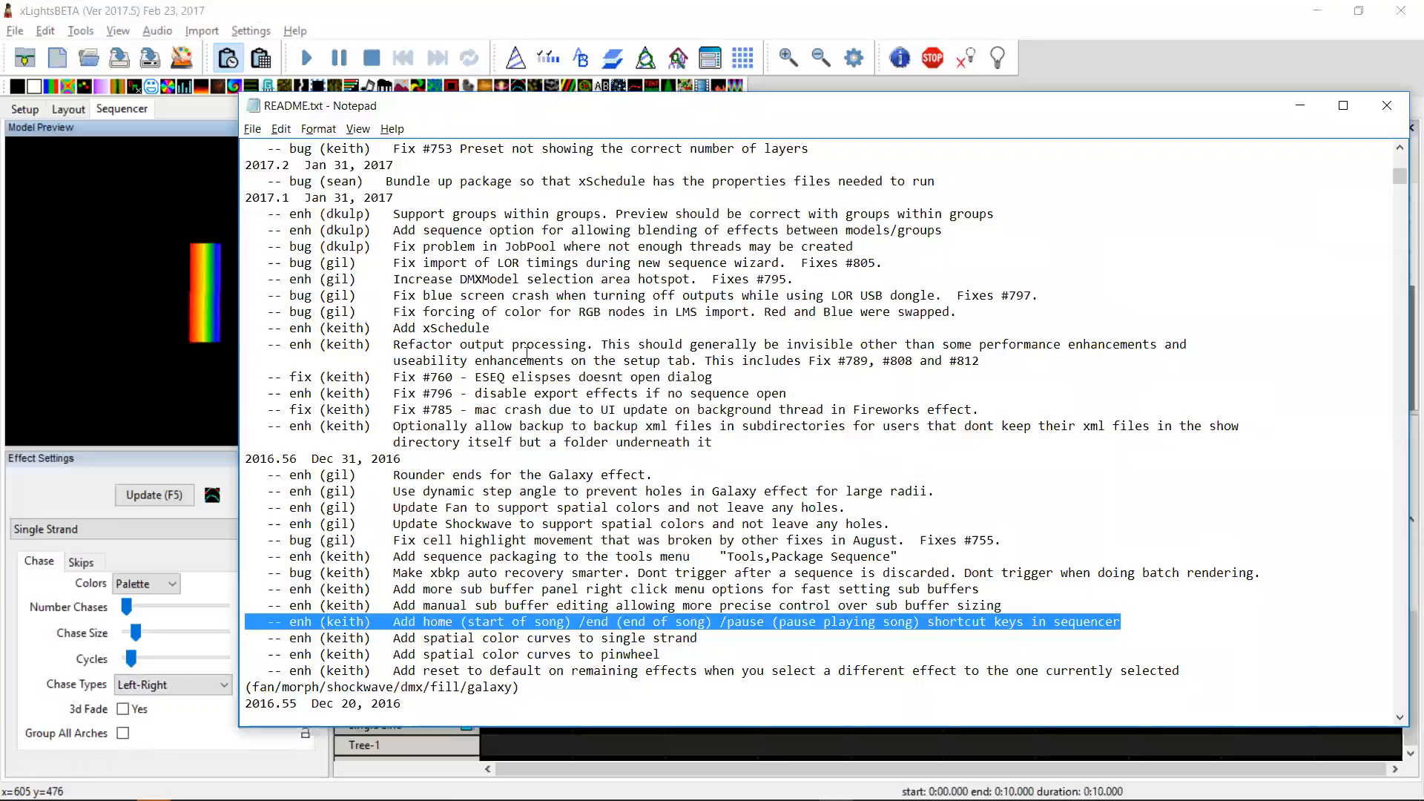
pyautogui.hotkey('alt', 'Tab')
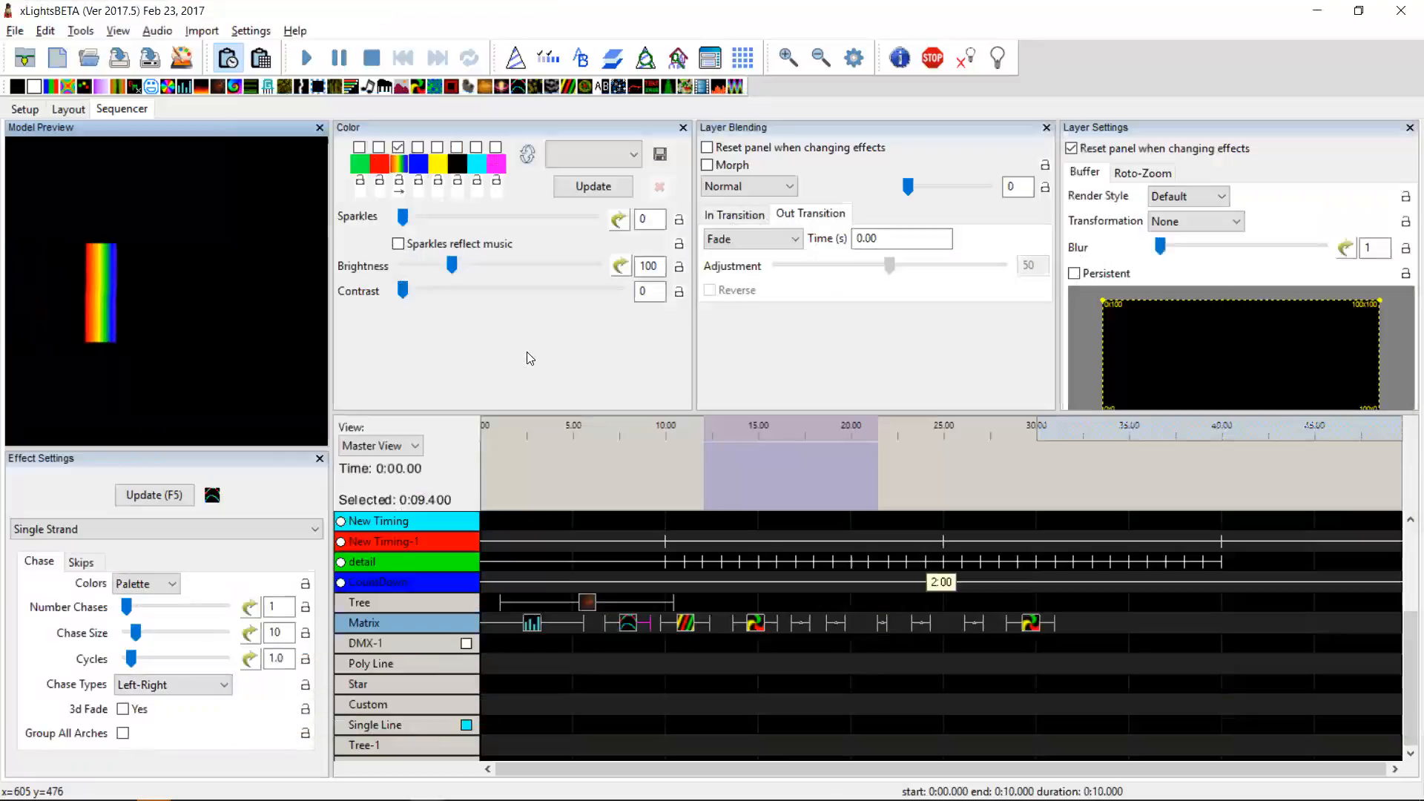
# Step: Start playback from the 5-second mark, then jump to the end of the song with the shortcut key
pyautogui.click(575, 454)
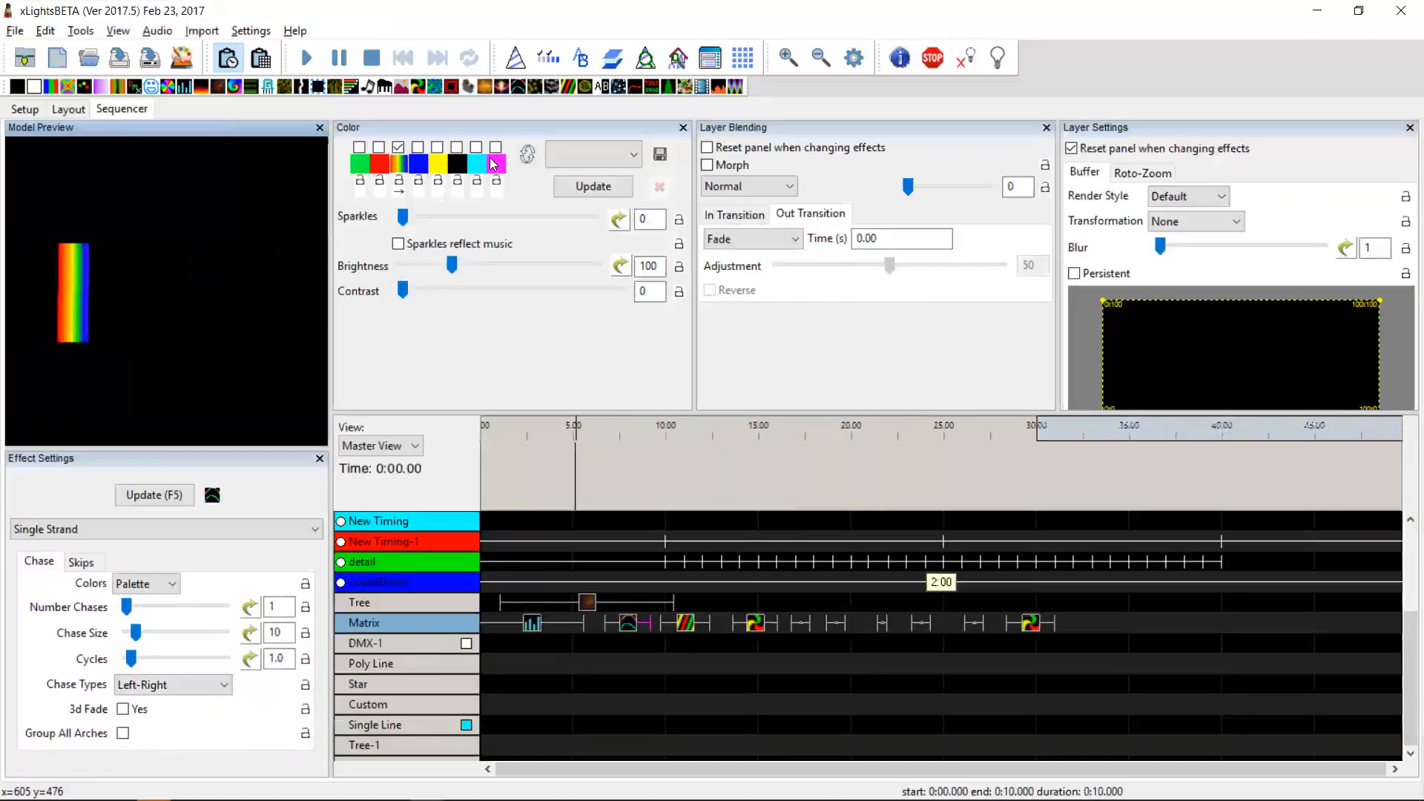
pyautogui.click(307, 59)
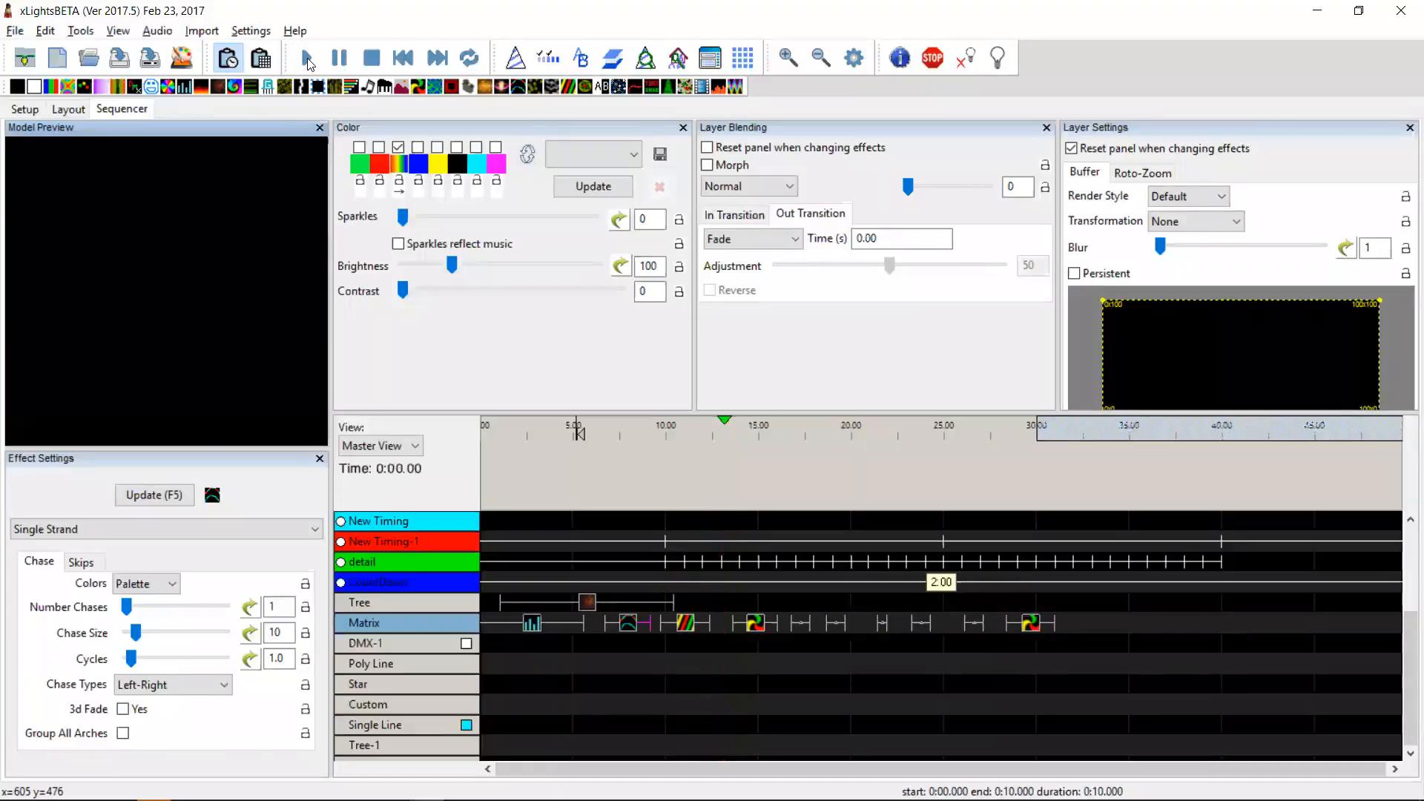
pyautogui.press('End')
# Step: Highlight the README entries about sub buffer right-click menu options and manual sub buffer editing
pyautogui.hotkey('alt', 'Tab')
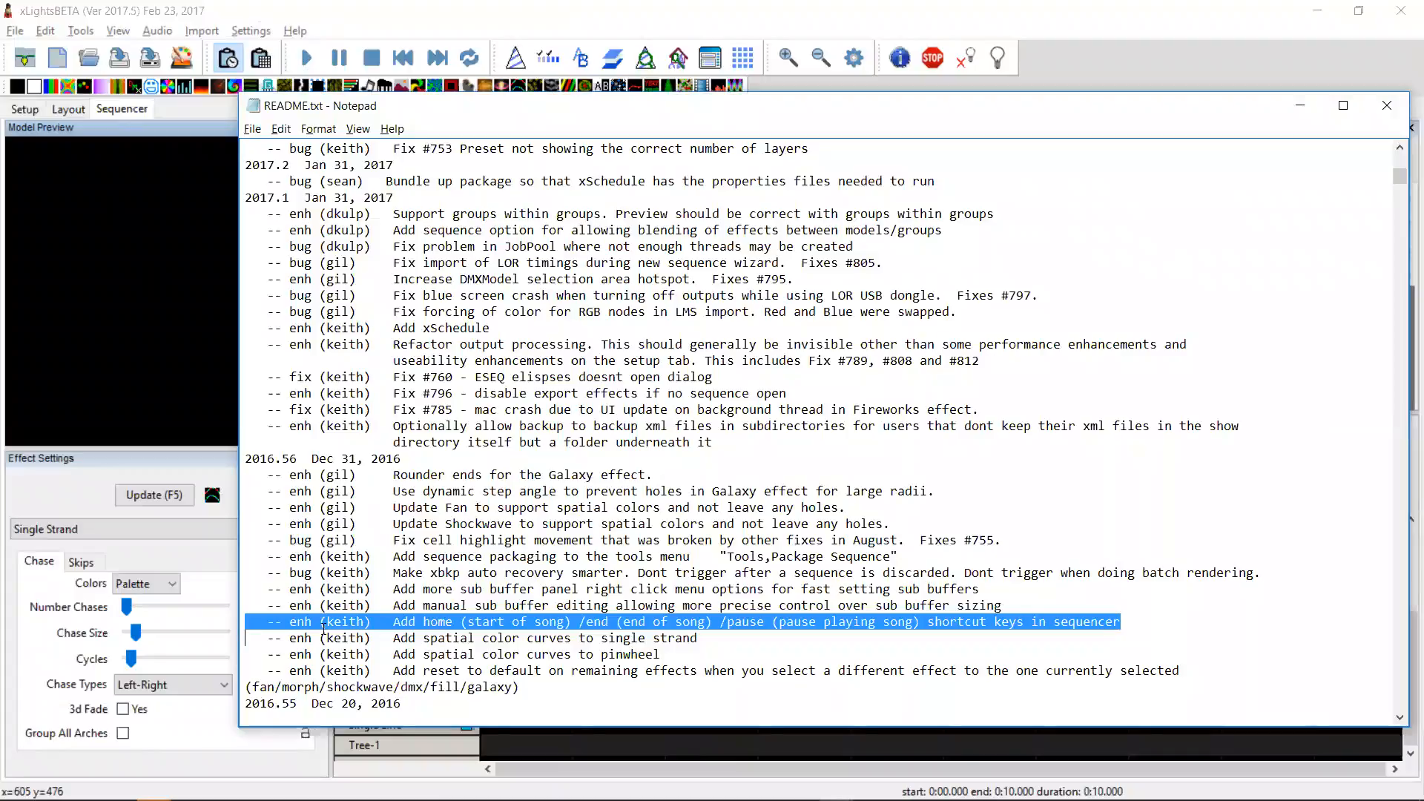
pyautogui.moveTo(1000, 608); pyautogui.dragTo(258, 589)
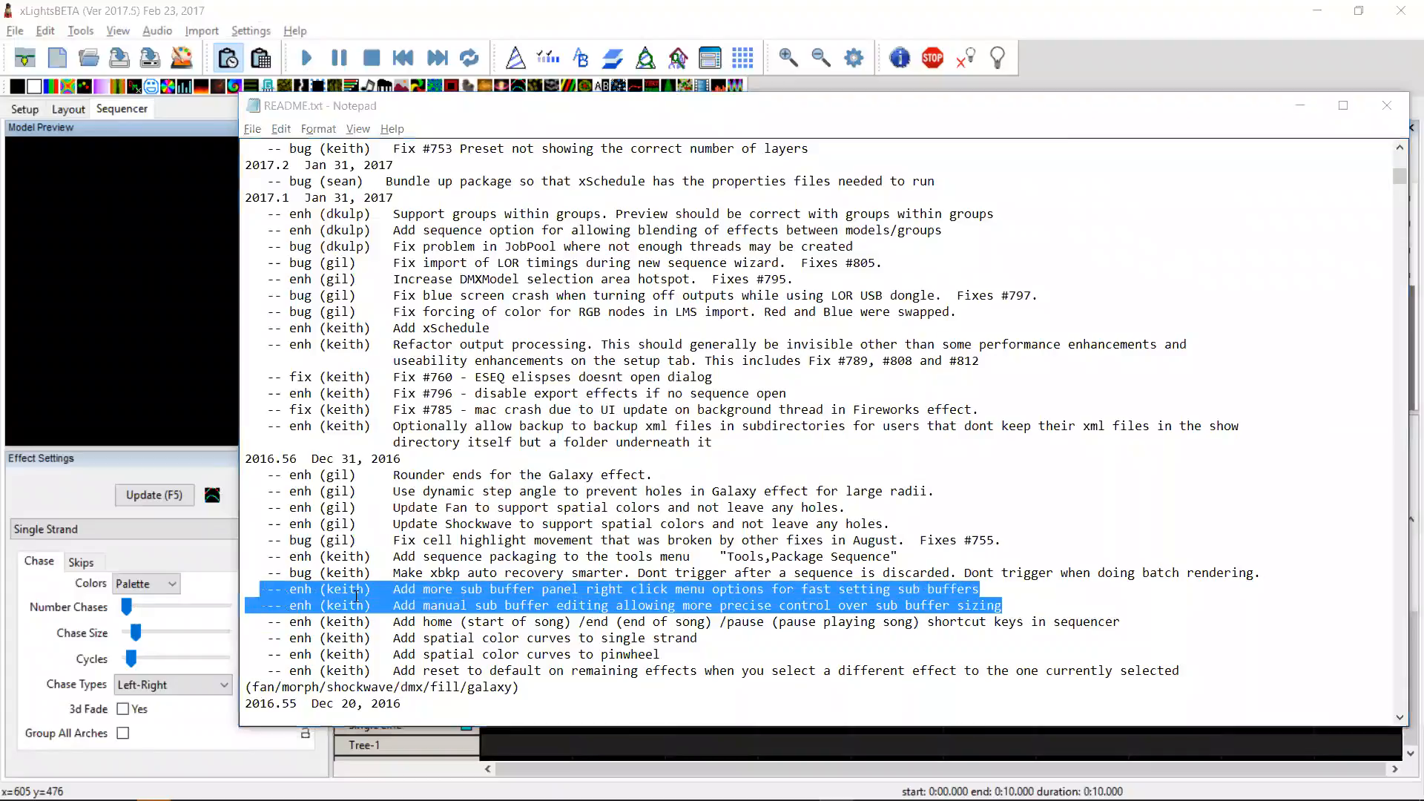
pyautogui.hotkey('alt', 'Tab')
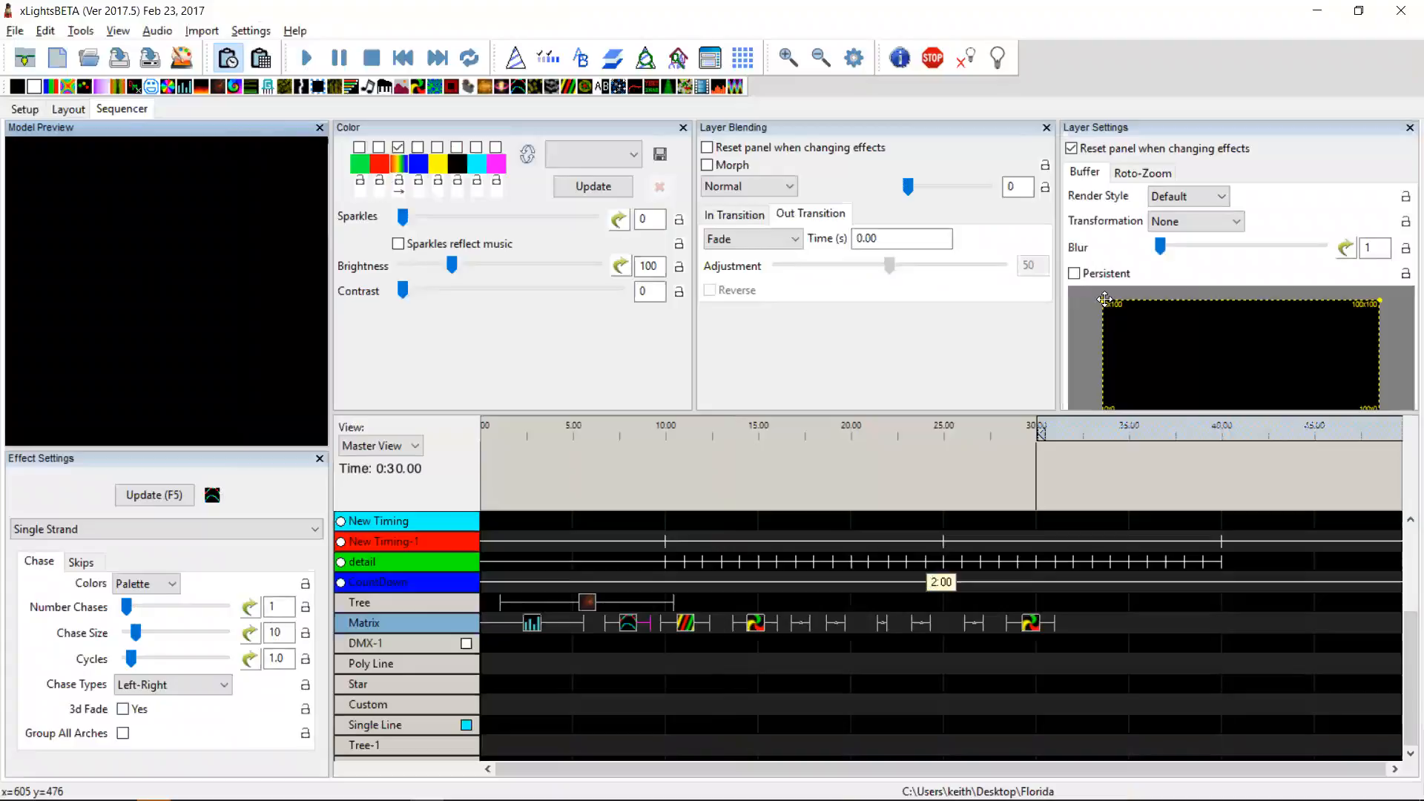
# Step: Resize the sub buffer by dragging its corner, then reset it to the full buffer
pyautogui.moveTo(1103, 298); pyautogui.dragTo(1243, 332)
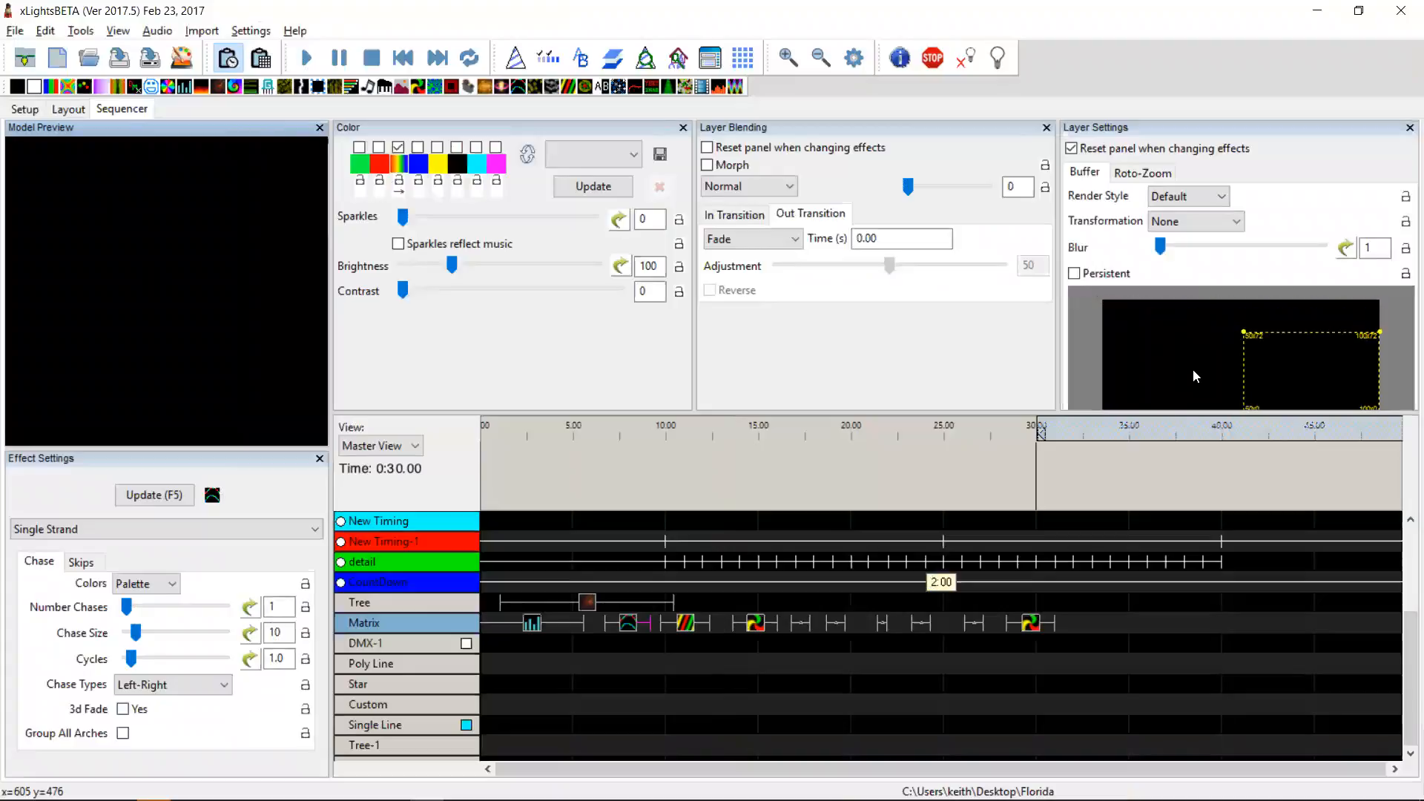
pyautogui.doubleClick(1183, 322)
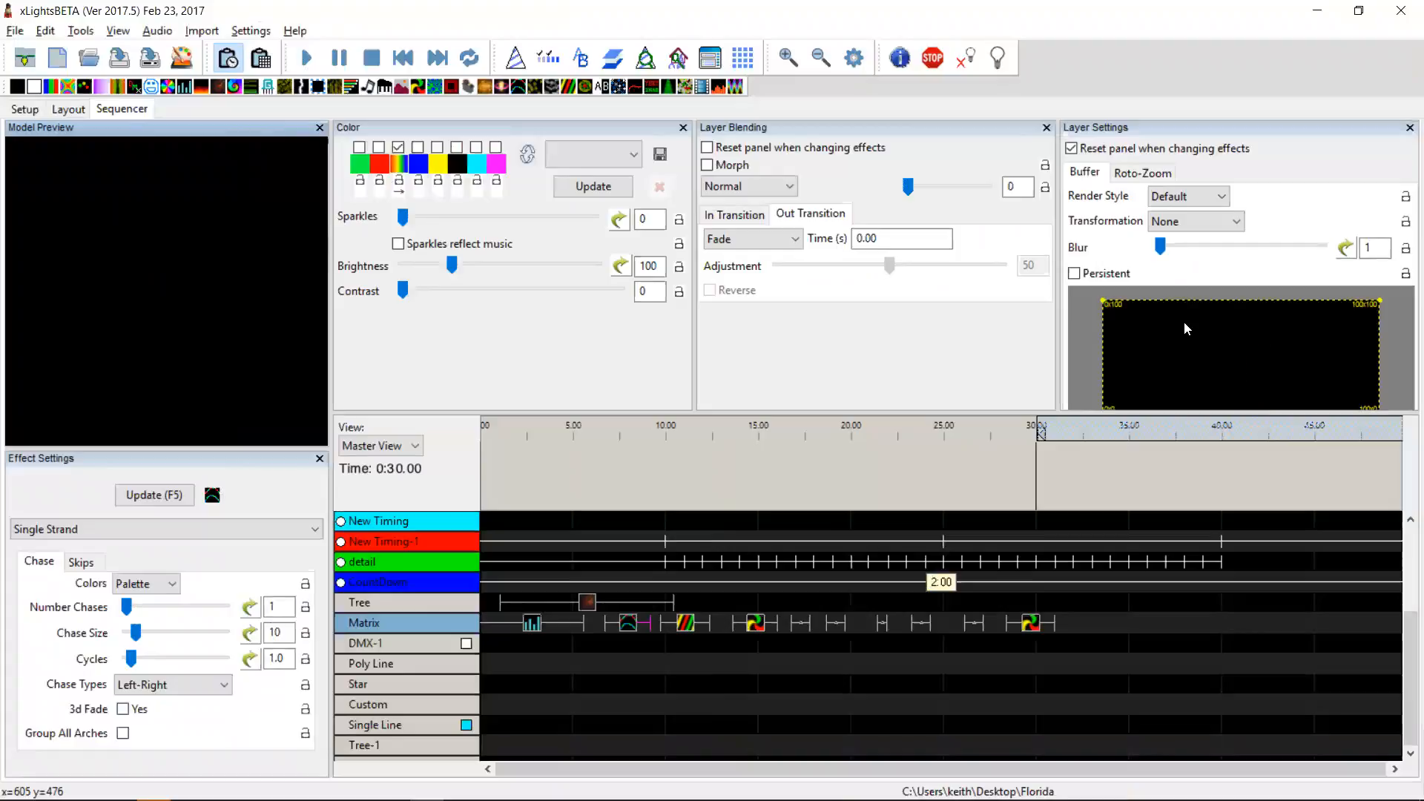
# Step: Set the sub buffer to the top half from its context menu
pyautogui.rightClick(1250, 343)
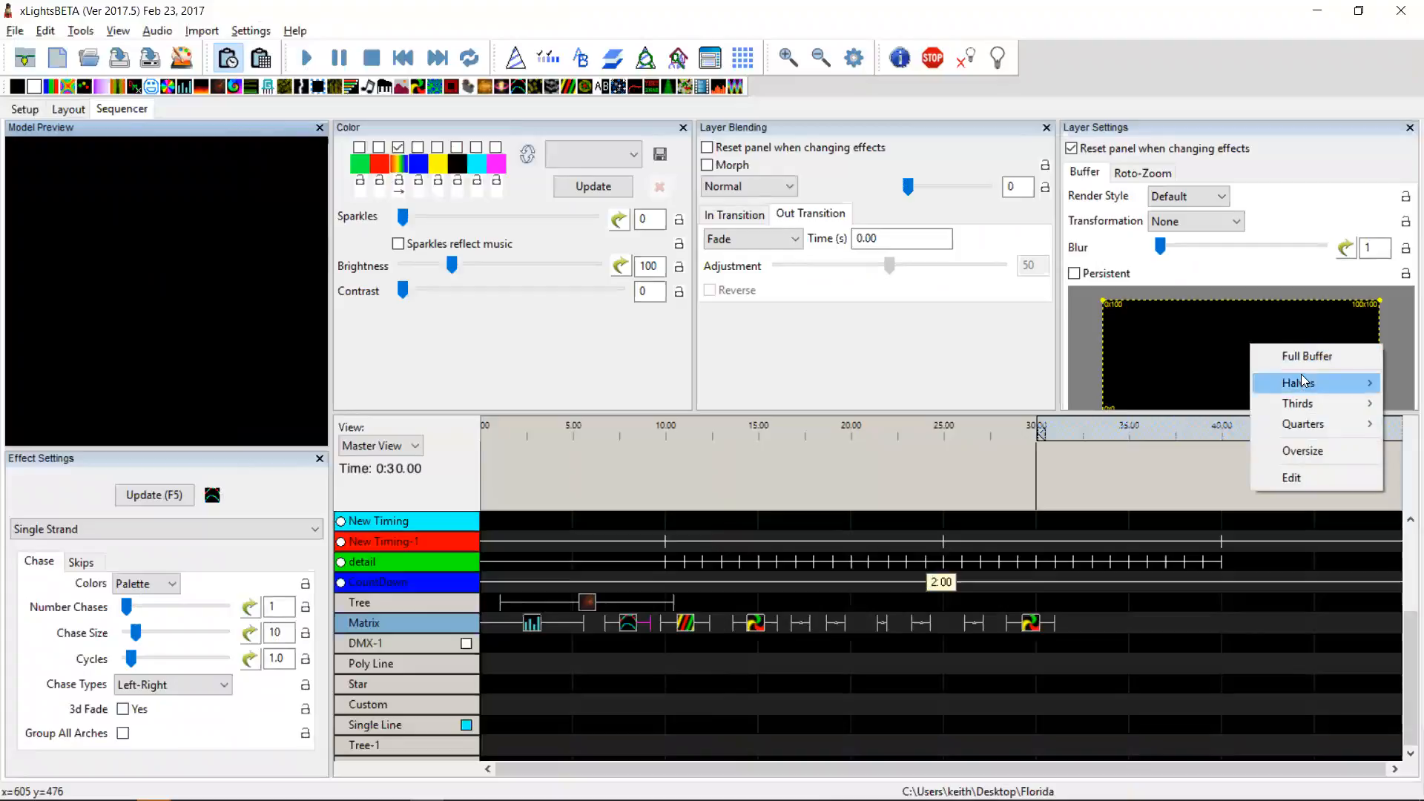
pyautogui.moveTo(1301, 384)
pyautogui.click(1214, 384)
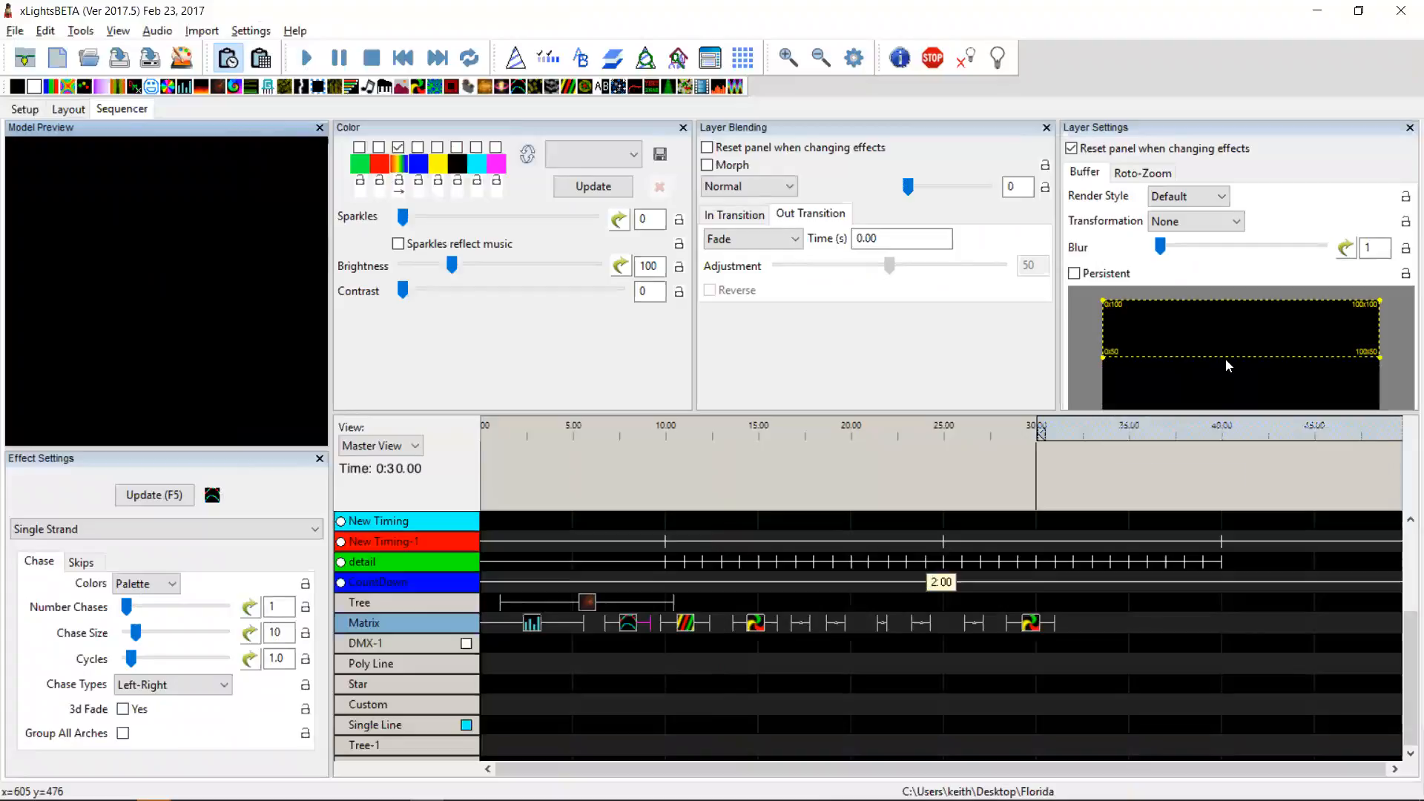
# Step: Set the sub buffer to the bottom half
pyautogui.rightClick(1225, 359)
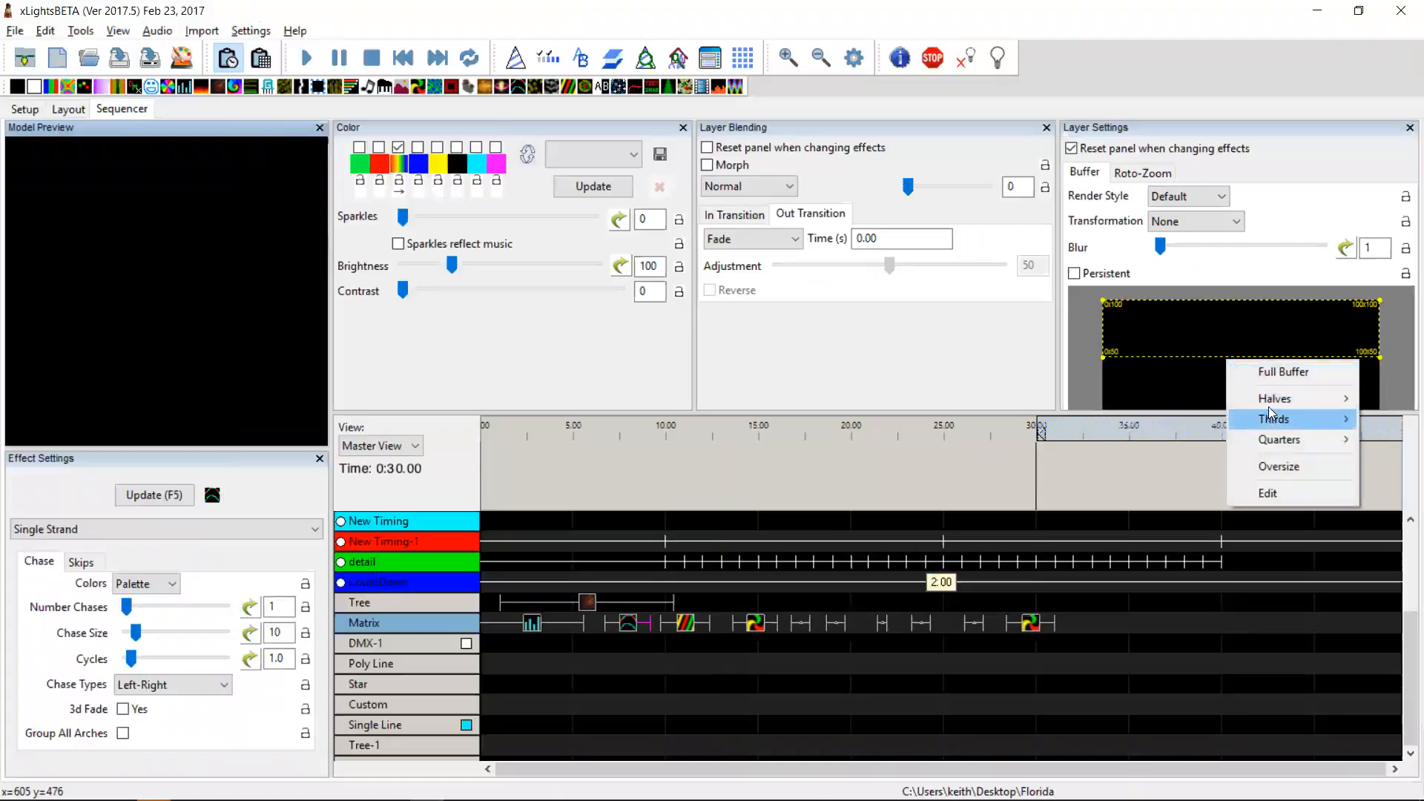
pyautogui.moveTo(1270, 398)
pyautogui.click(1195, 417)
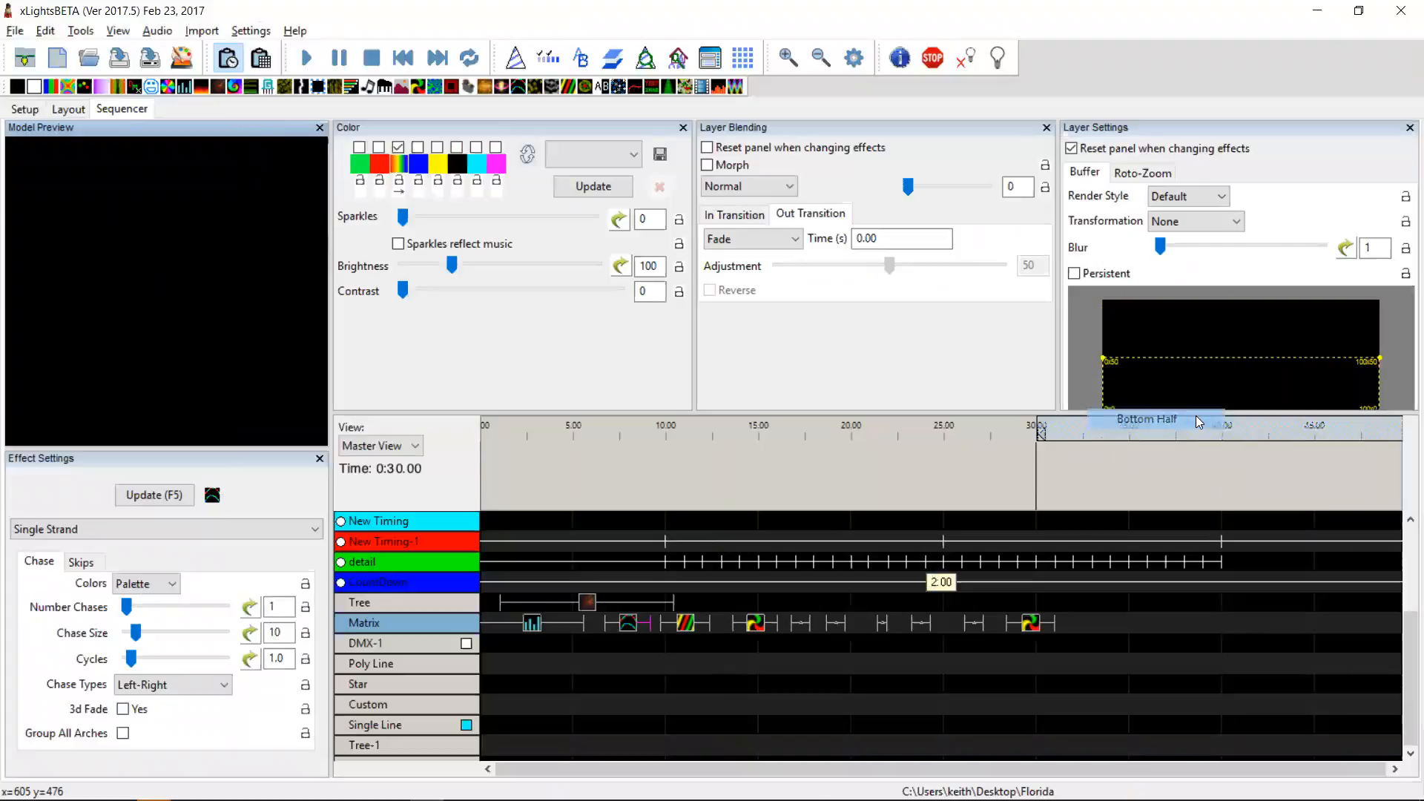
# Step: Set the sub buffer to the middle third
pyautogui.rightClick(1205, 360)
pyautogui.moveTo(1259, 423)
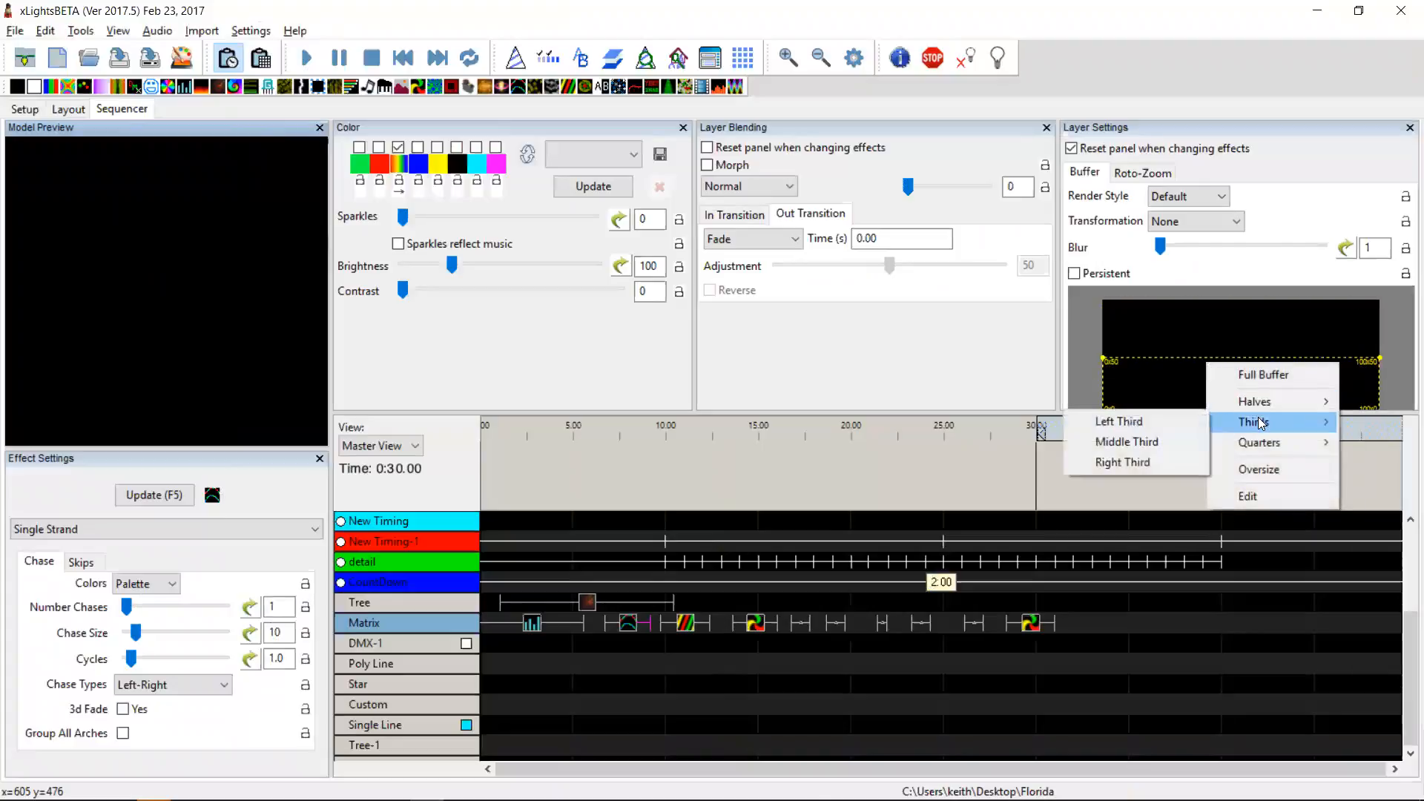
pyautogui.click(1157, 442)
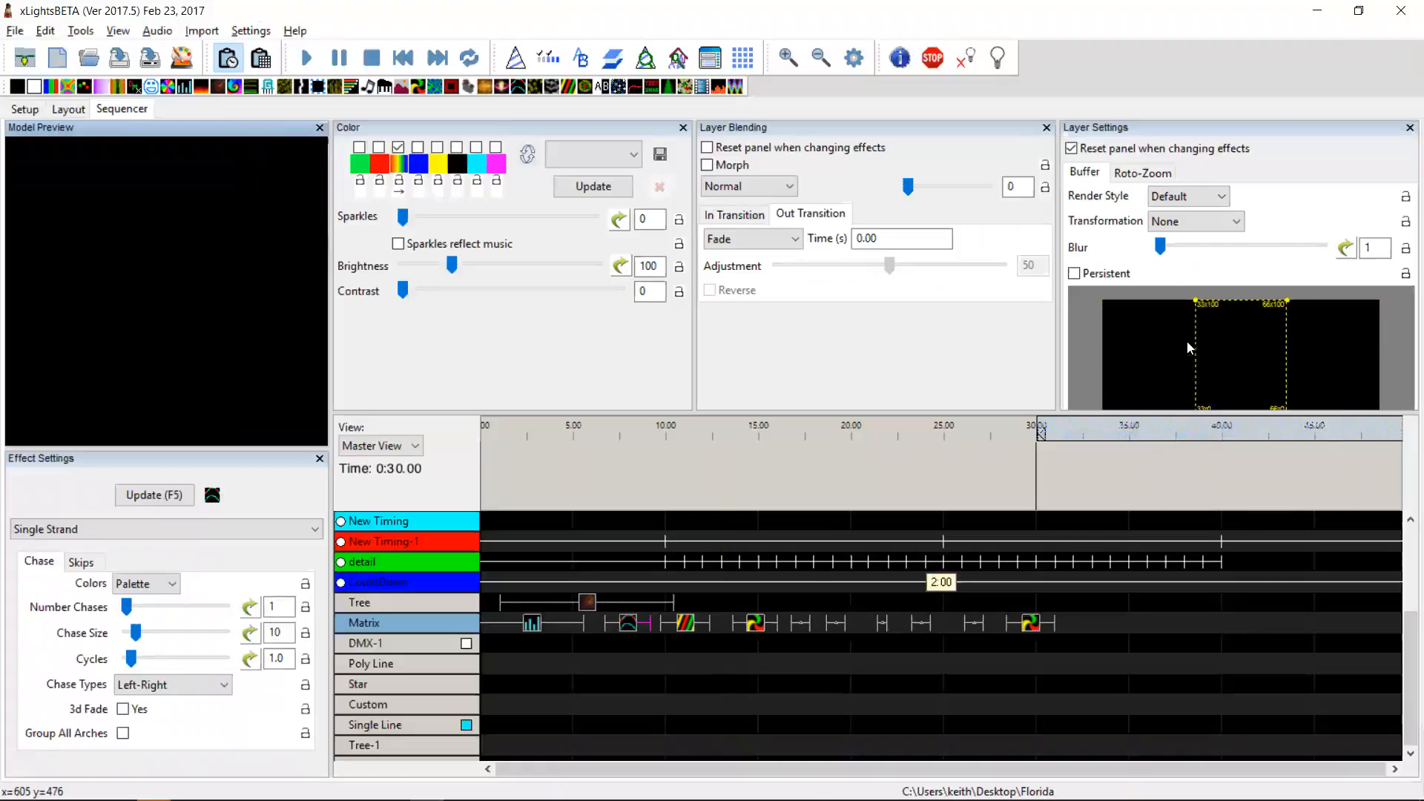
# Step: Set the sub buffer to the top-right quarter
pyautogui.rightClick(1320, 363)
pyautogui.moveTo(1387, 422)
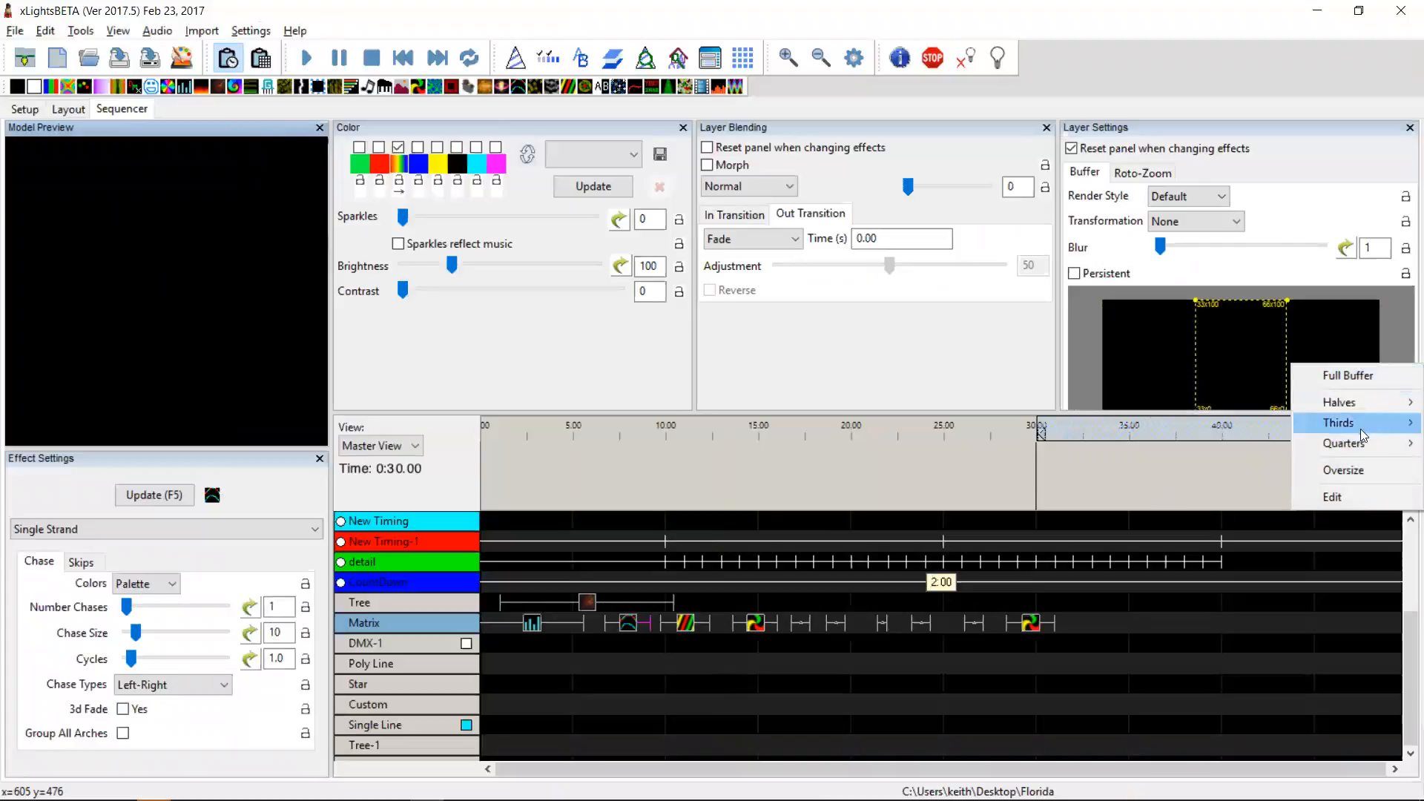
pyautogui.moveTo(1335, 444)
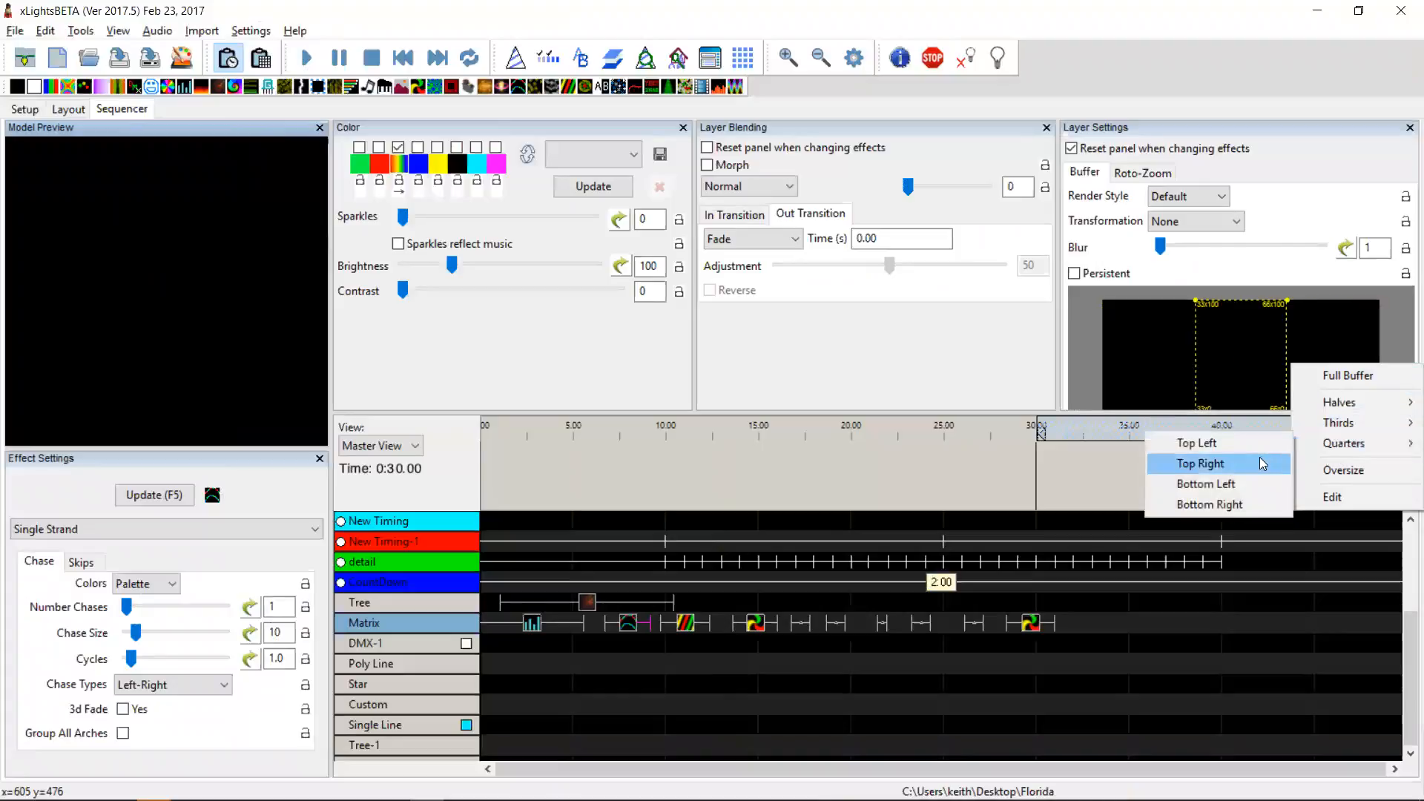
pyautogui.click(1263, 464)
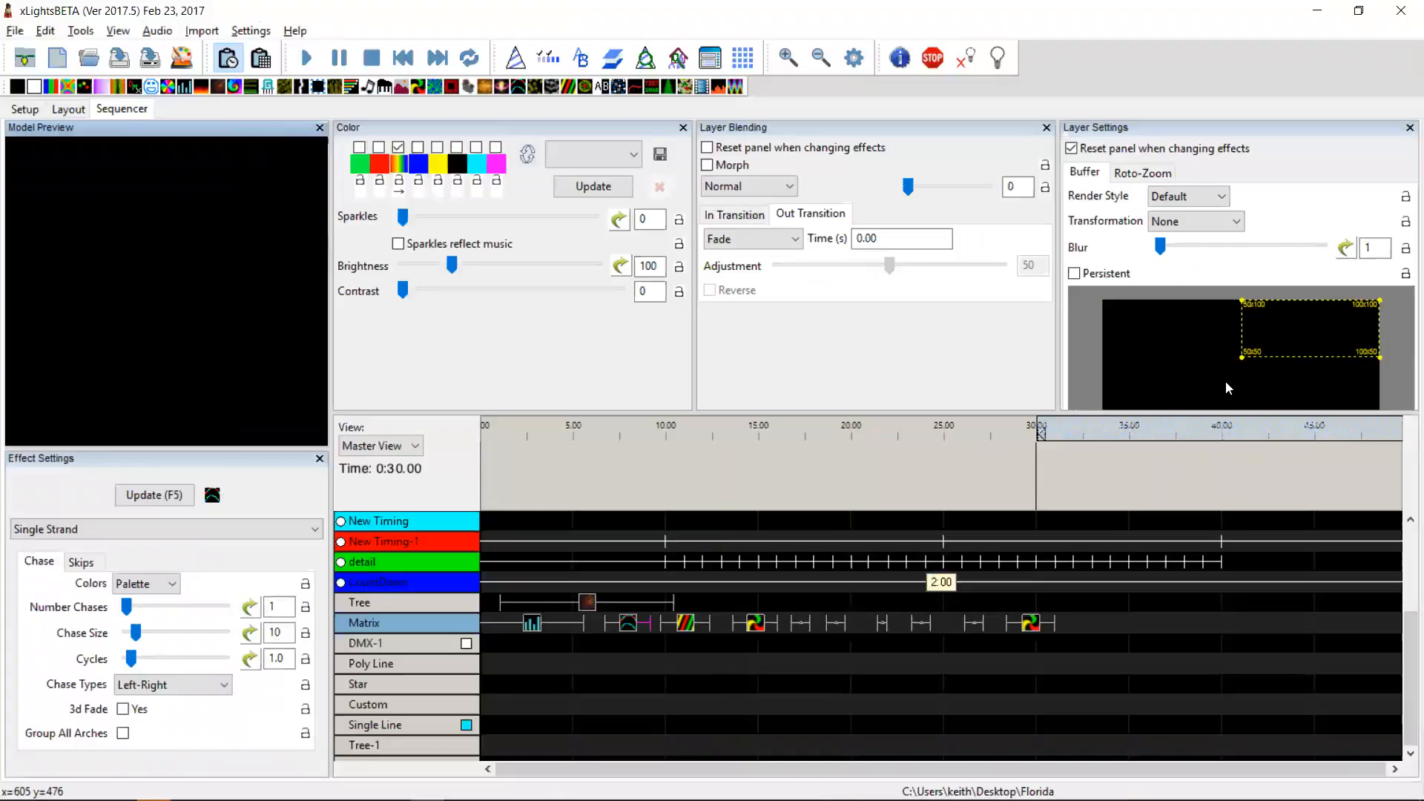
# Step: Set the sub buffer to Oversize, then return it to the full buffer
pyautogui.rightClick(1191, 338)
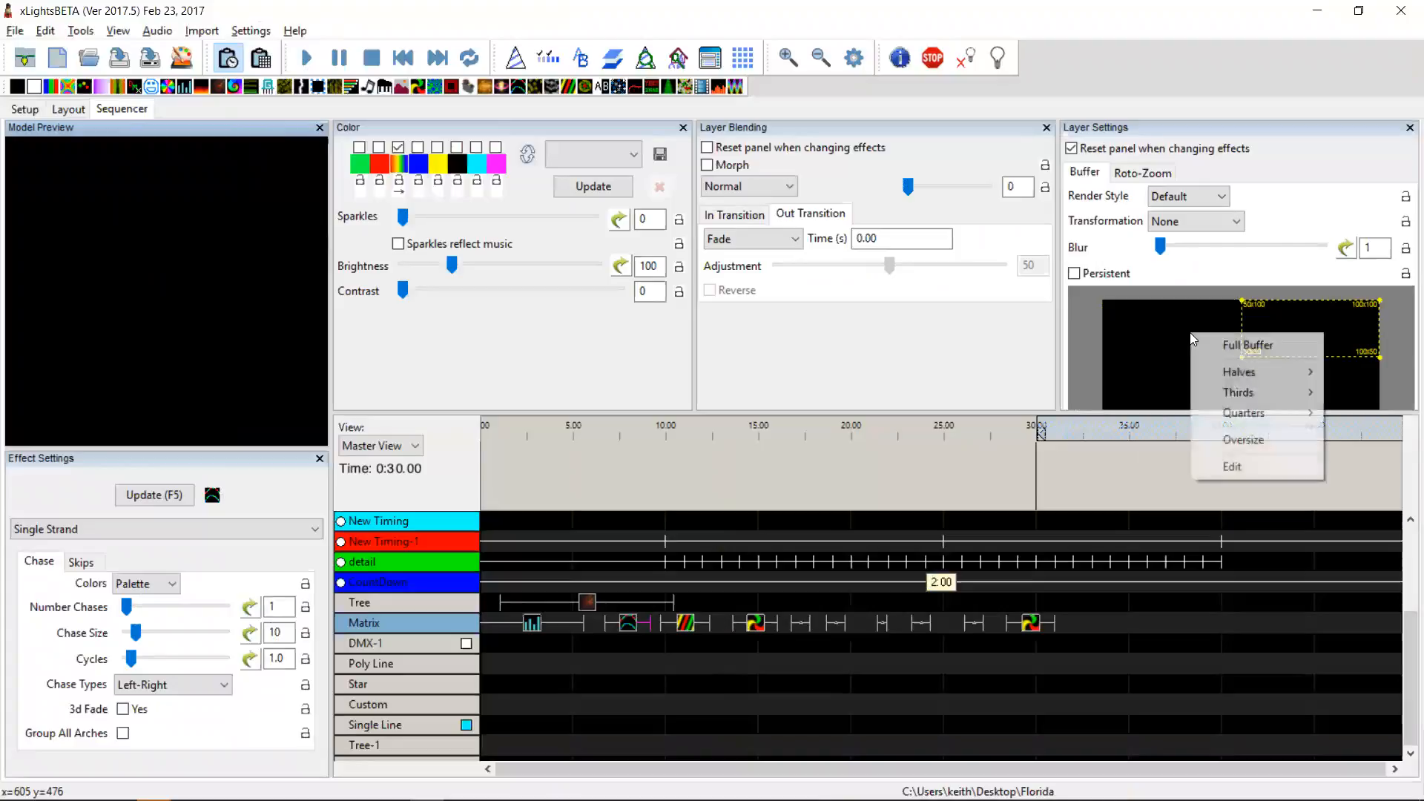
pyautogui.moveTo(1235, 422)
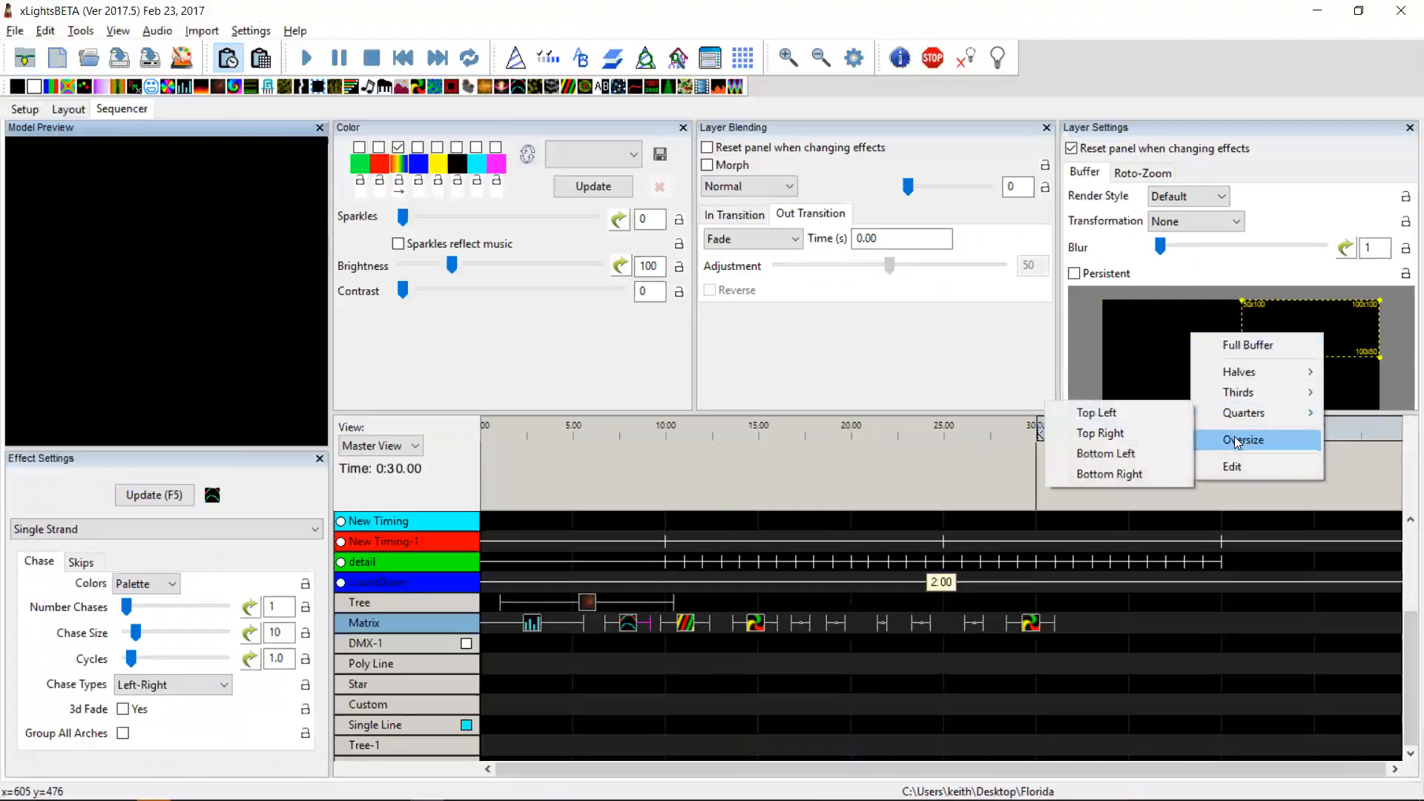
pyautogui.click(1247, 441)
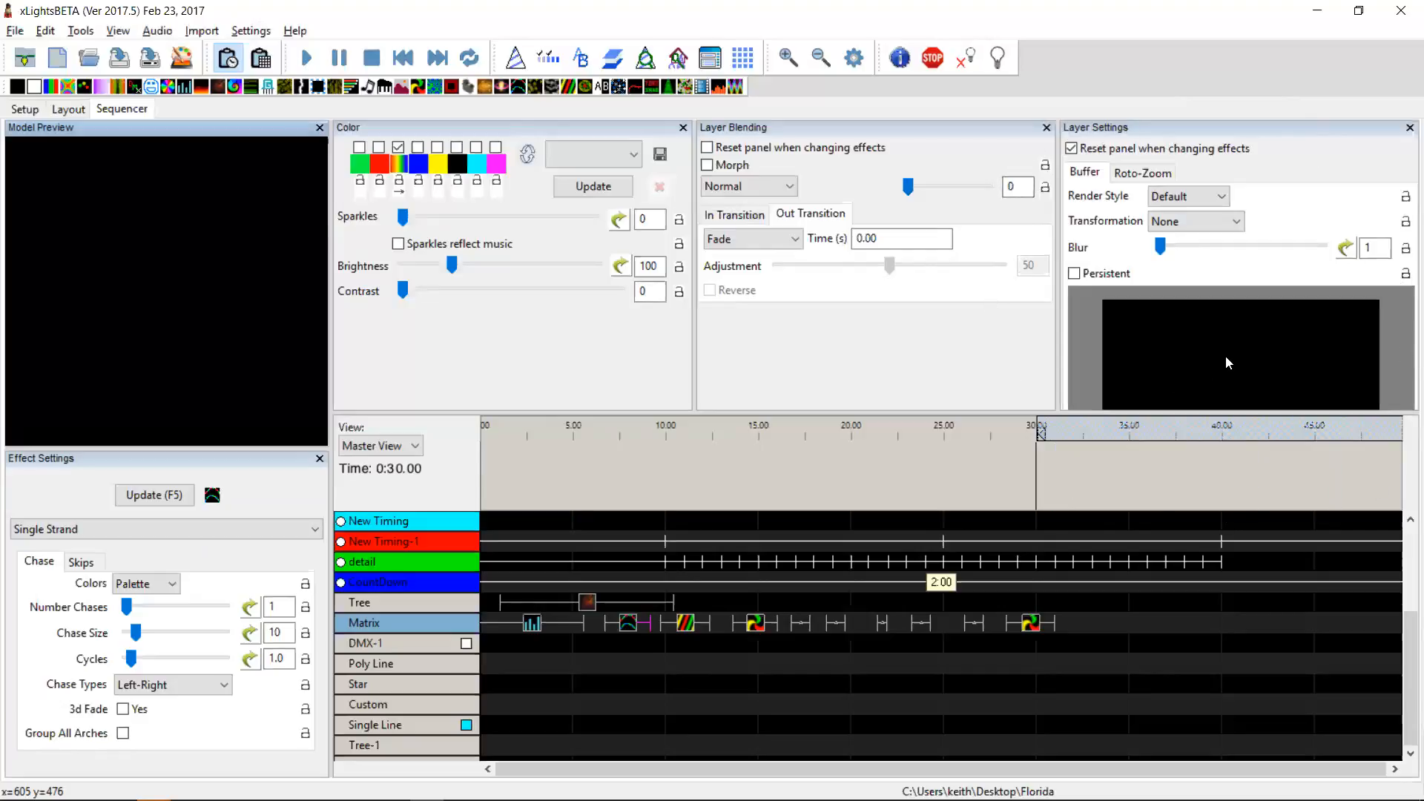
pyautogui.click(1206, 348)
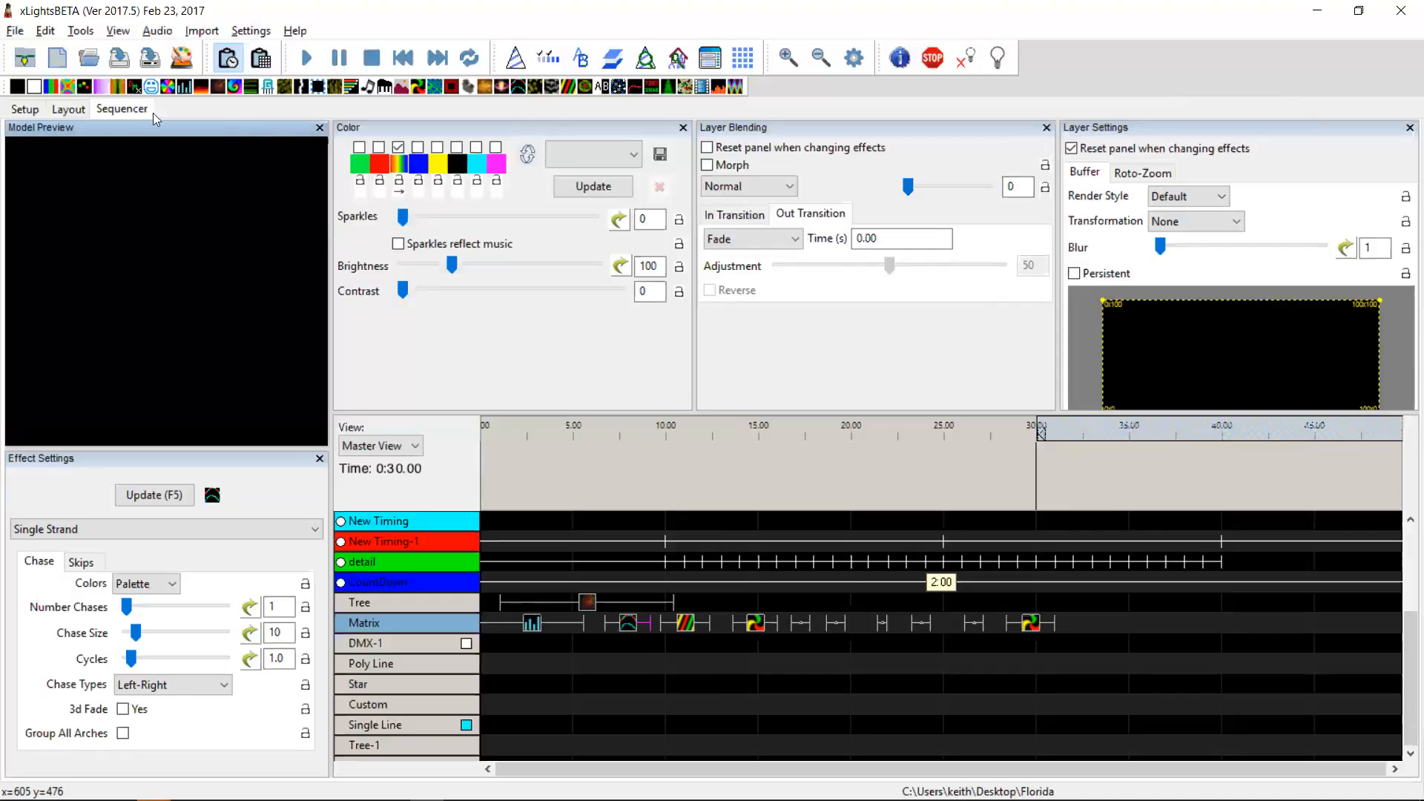
# Step: Select all effects on the Tree and Matrix rows and delete them
pyautogui.moveTo(509, 676); pyautogui.dragTo(1113, 551)
pyautogui.press('Delete')
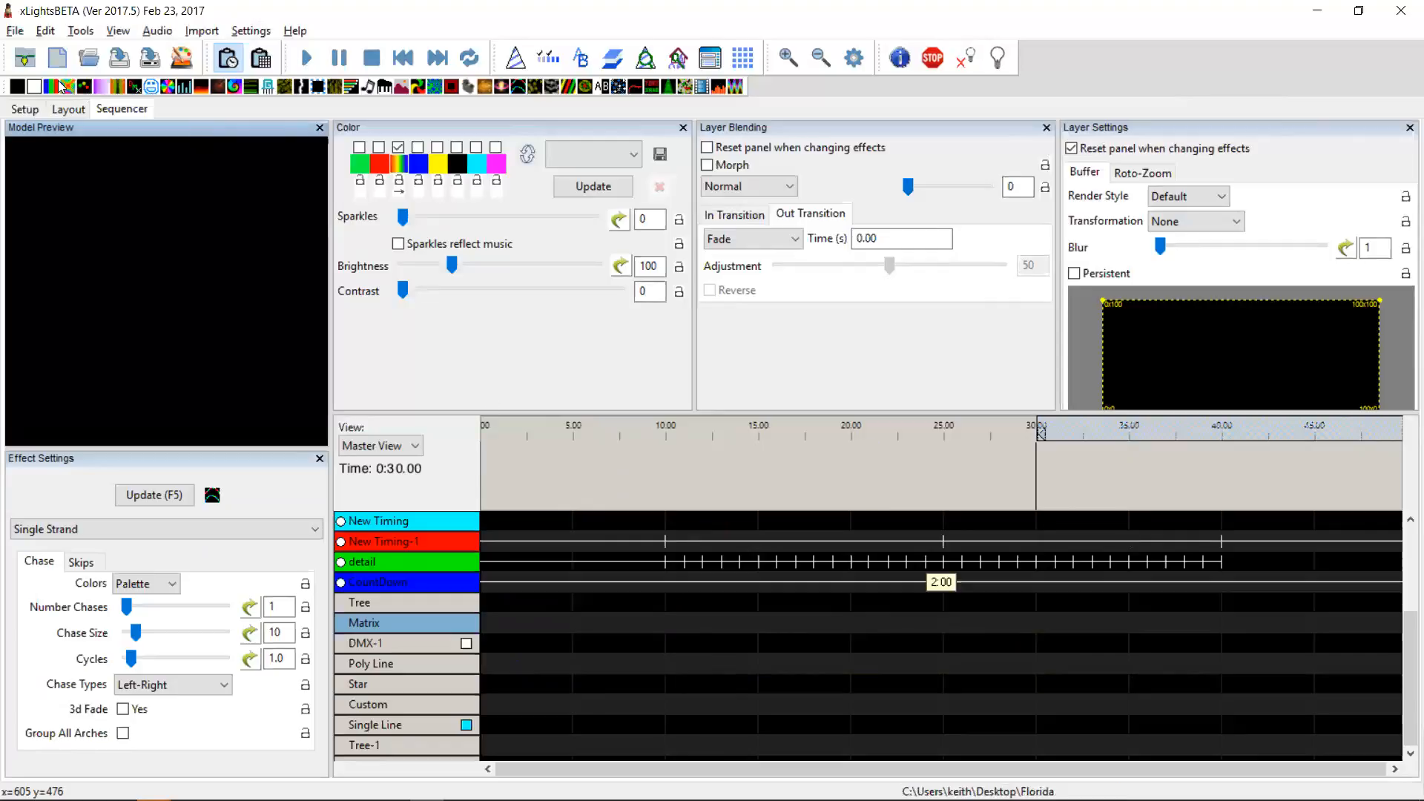
# Step: Add a Butterfly effect to the Matrix row and set its sub buffer to Oversize
pyautogui.moveTo(66, 88); pyautogui.dragTo(657, 623)
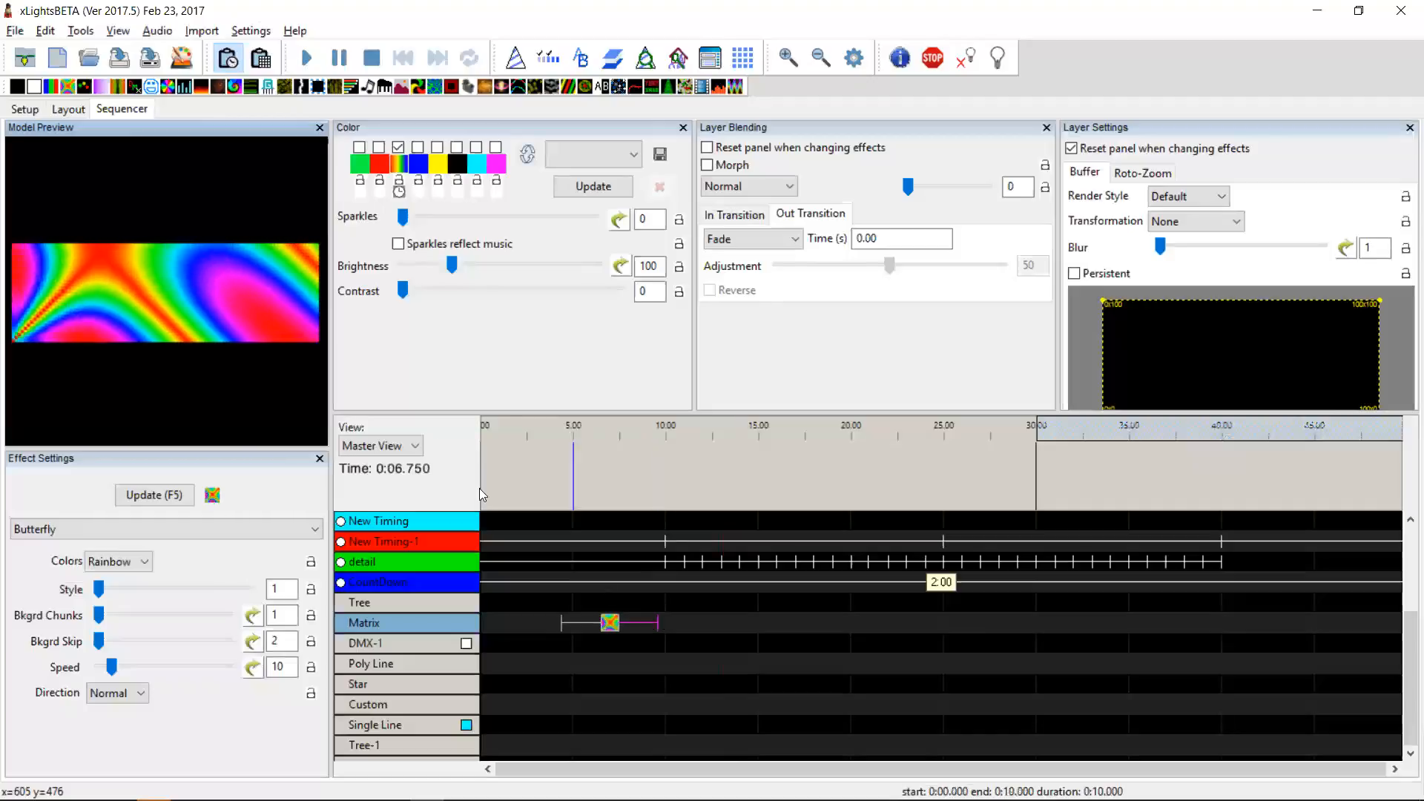
pyautogui.rightClick(1163, 330)
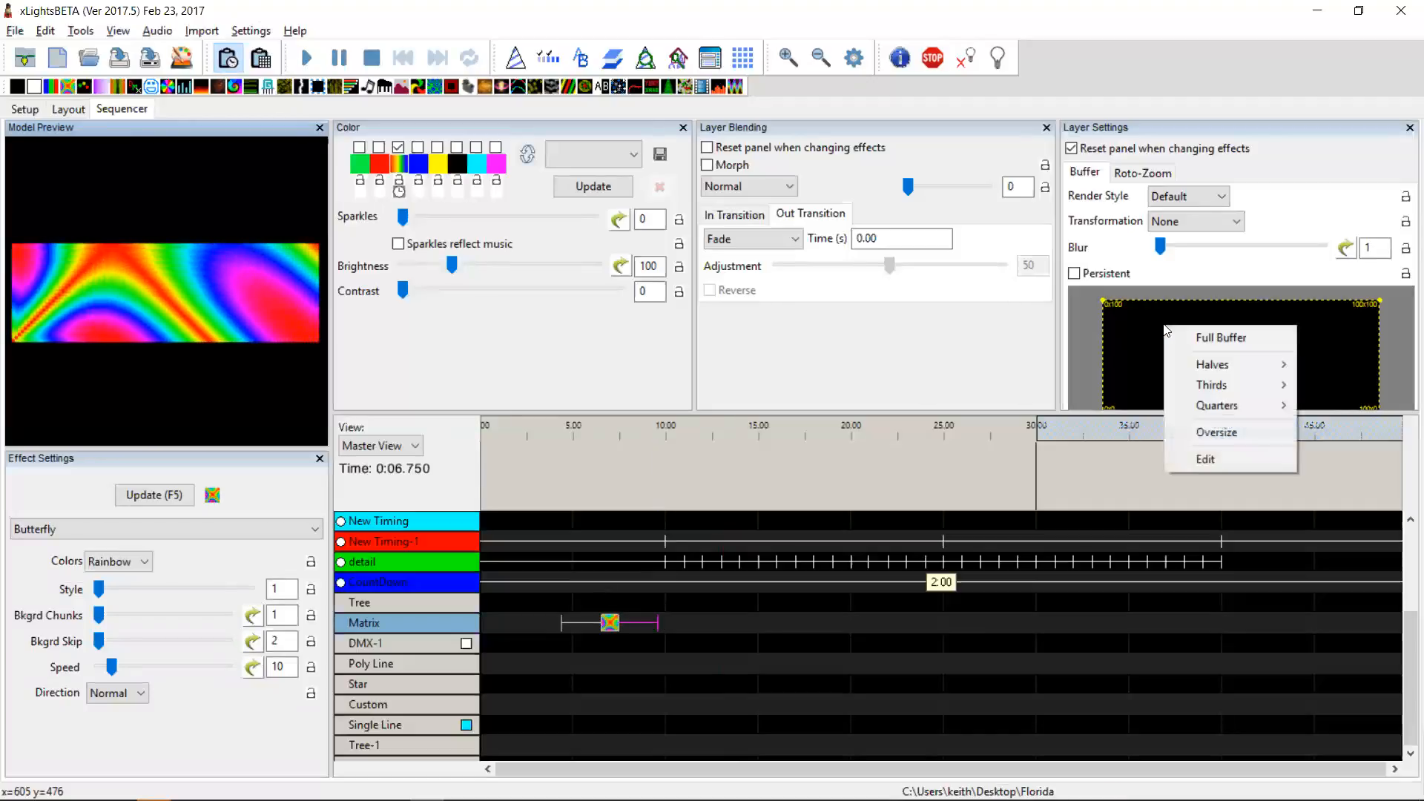
pyautogui.click(1214, 432)
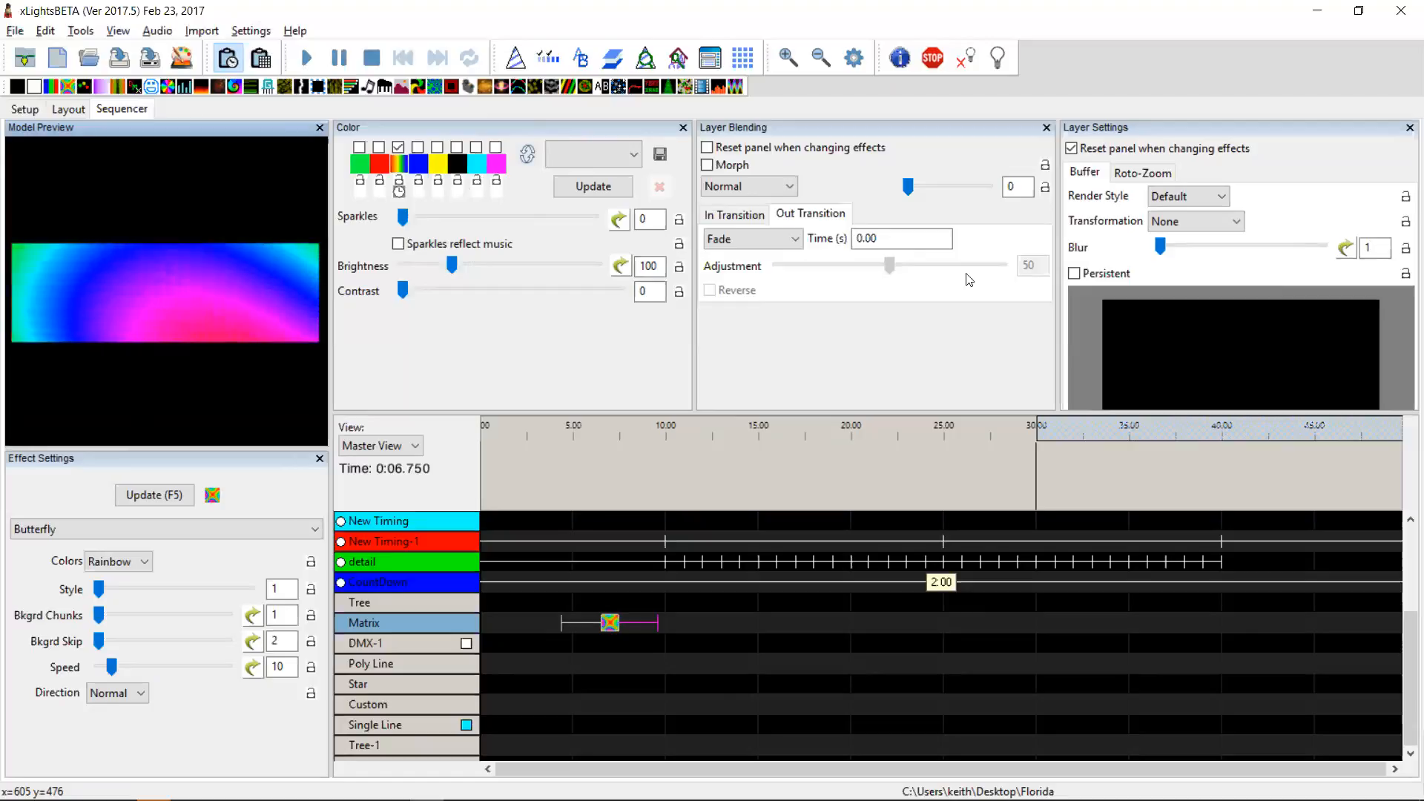
# Step: Edit the sub buffer size manually, setting Top to 100
pyautogui.rightClick(1224, 323)
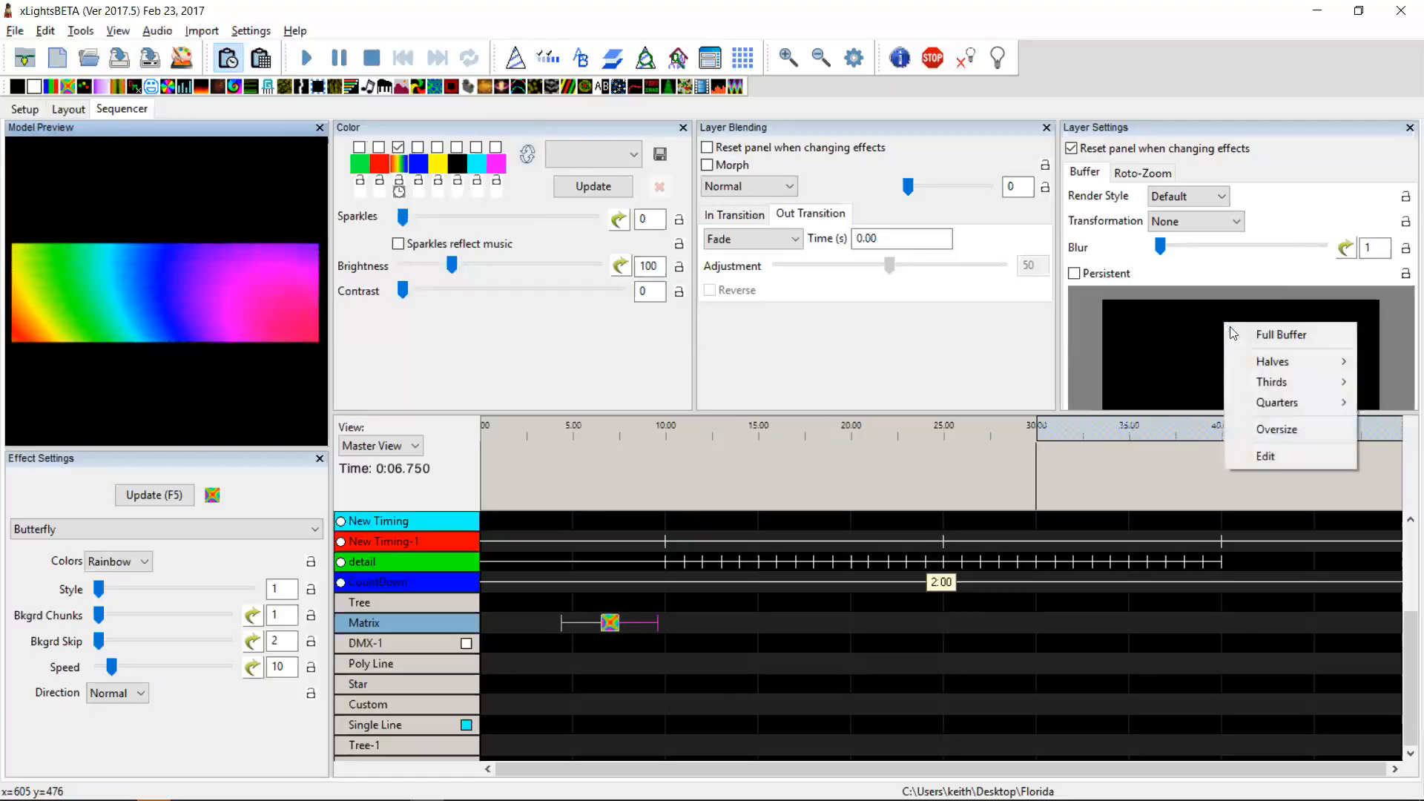
pyautogui.click(1286, 455)
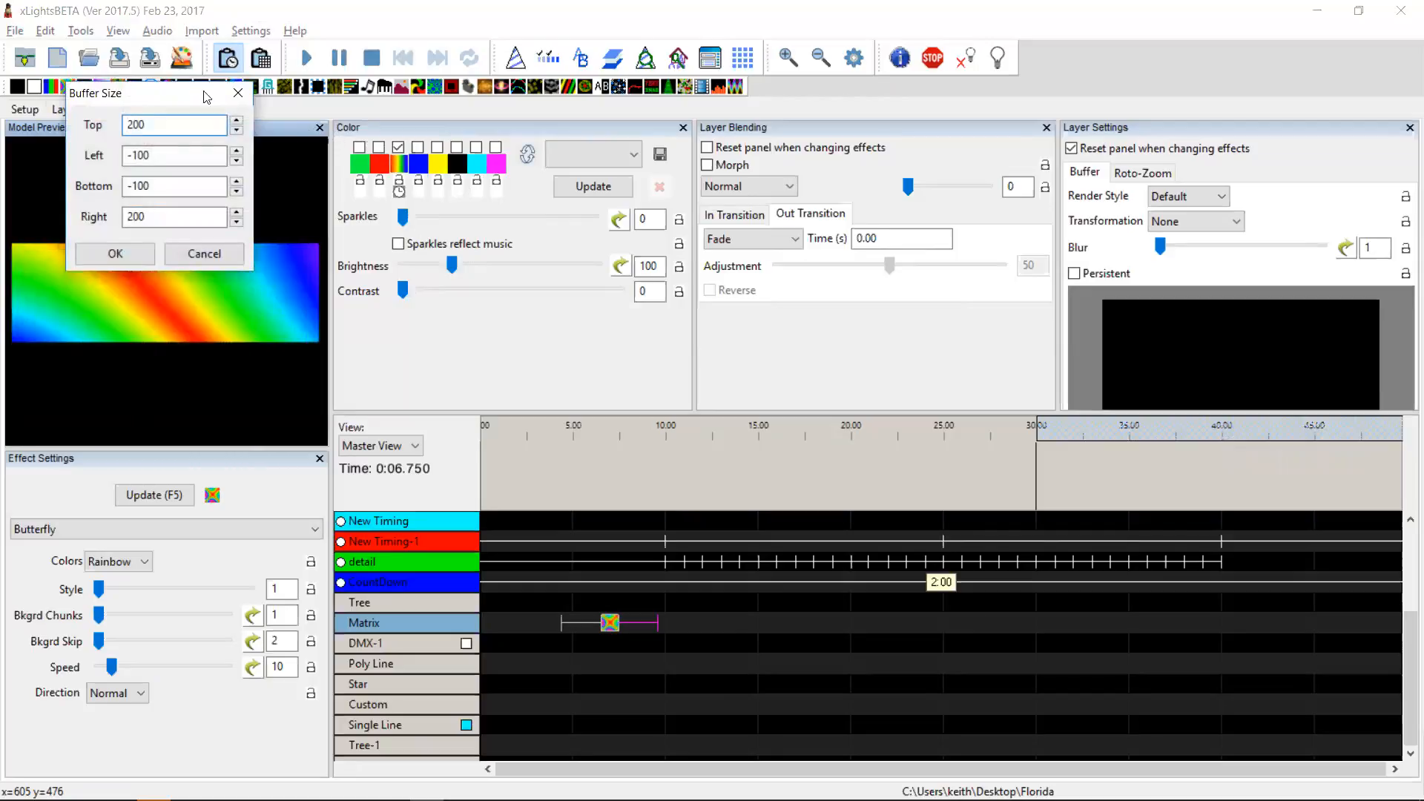
pyautogui.moveTo(206, 96); pyautogui.dragTo(1029, 269)
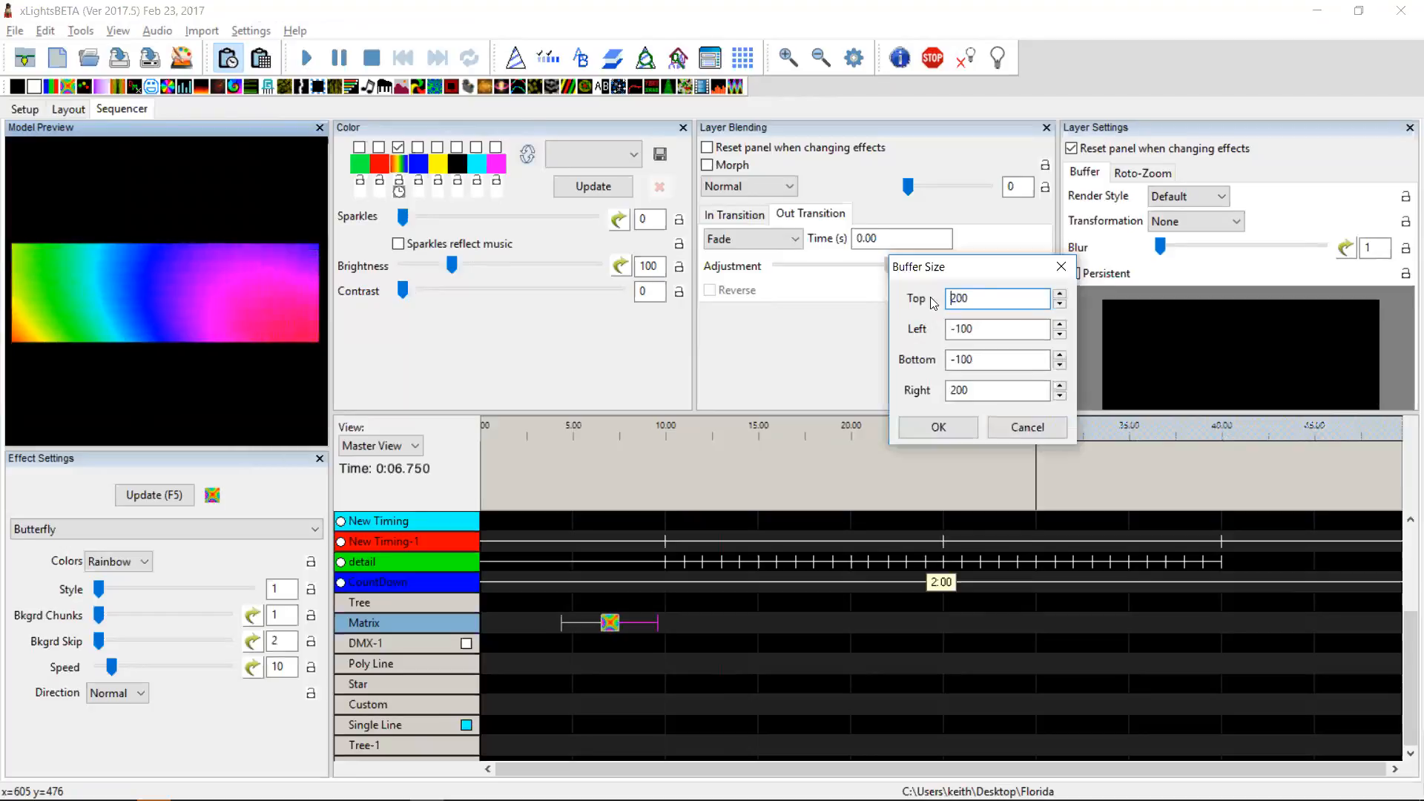
pyautogui.doubleClick(973, 297)
pyautogui.write('100')
pyautogui.press('Tab')
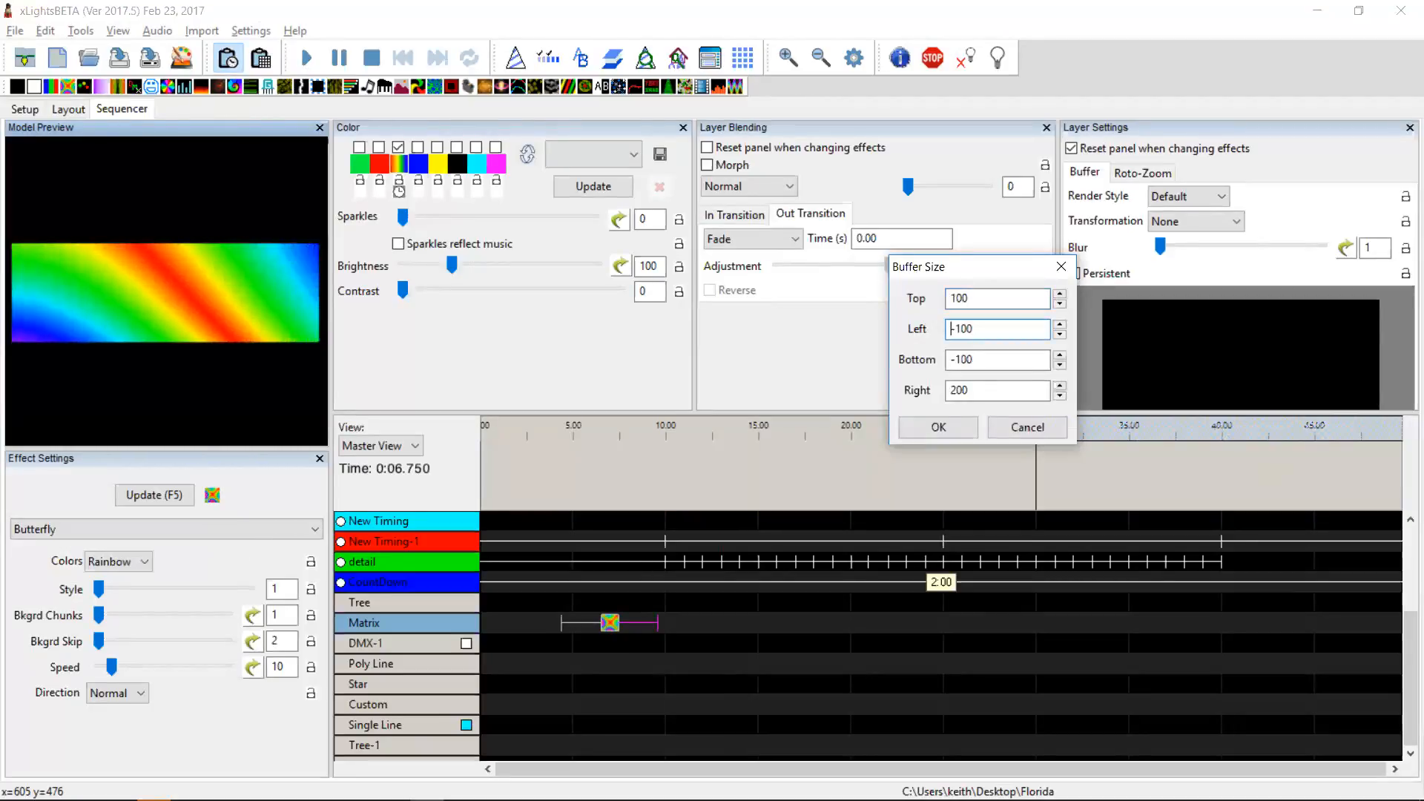
pyautogui.click(939, 427)
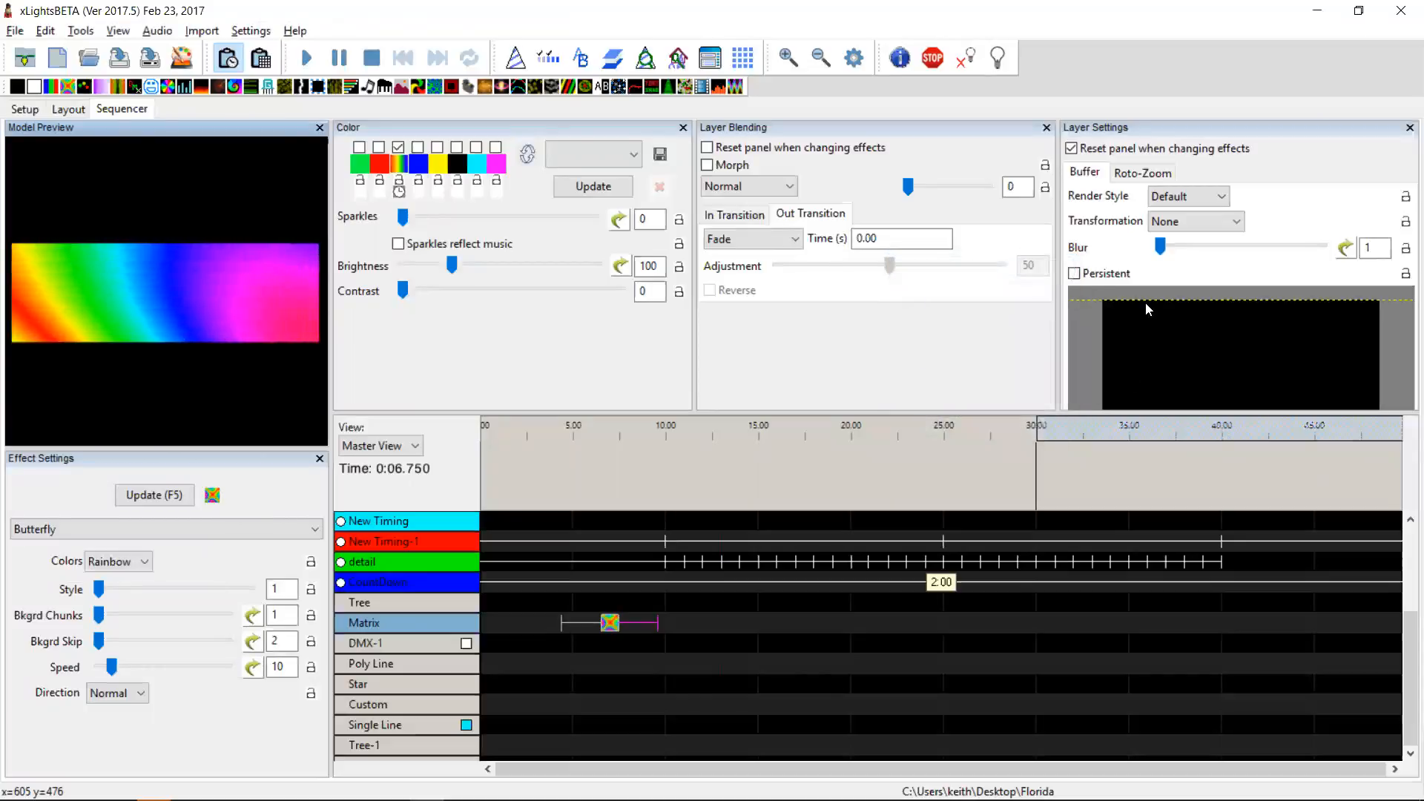
pyautogui.rightClick(1227, 362)
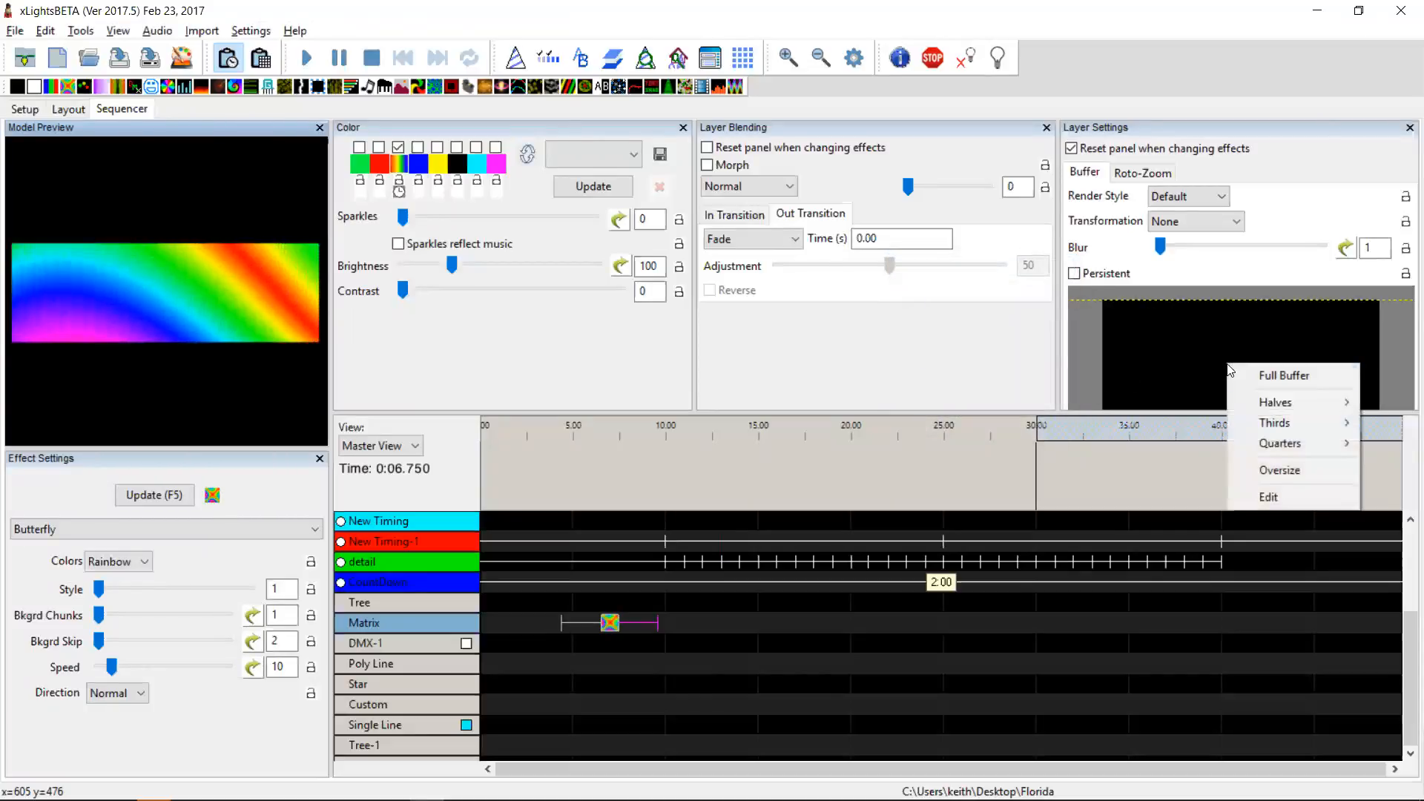
pyautogui.click(1298, 496)
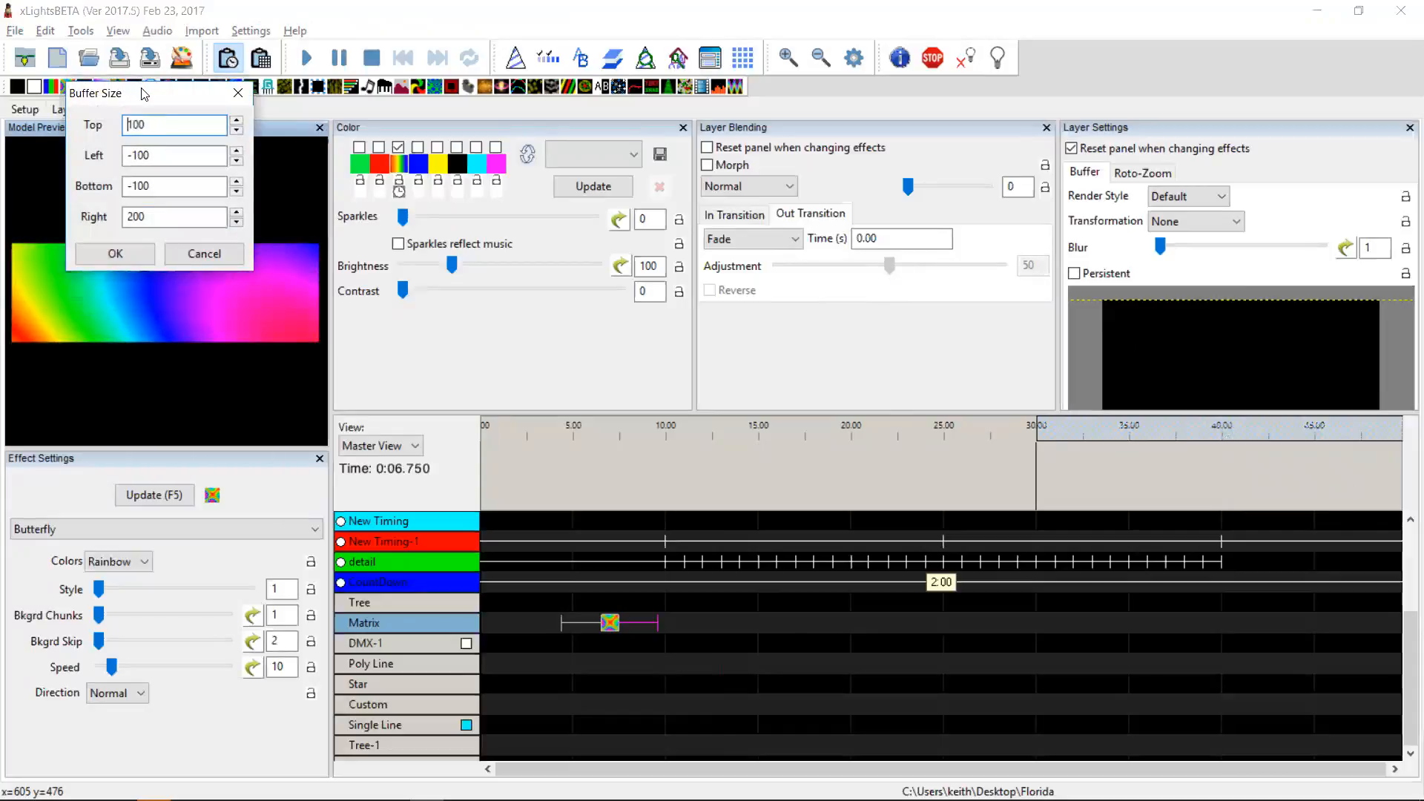
pyautogui.moveTo(144, 93); pyautogui.dragTo(959, 269)
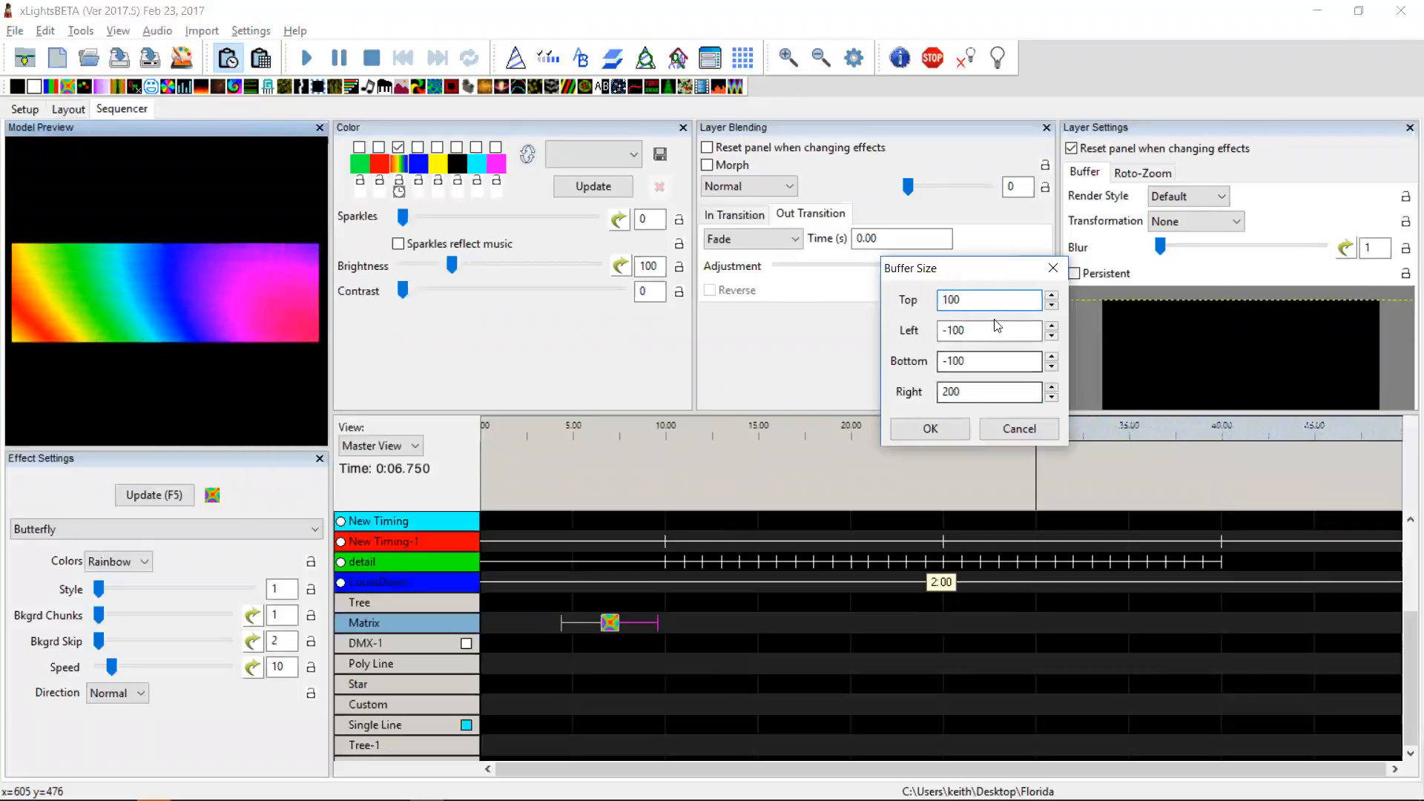
pyautogui.click(1015, 435)
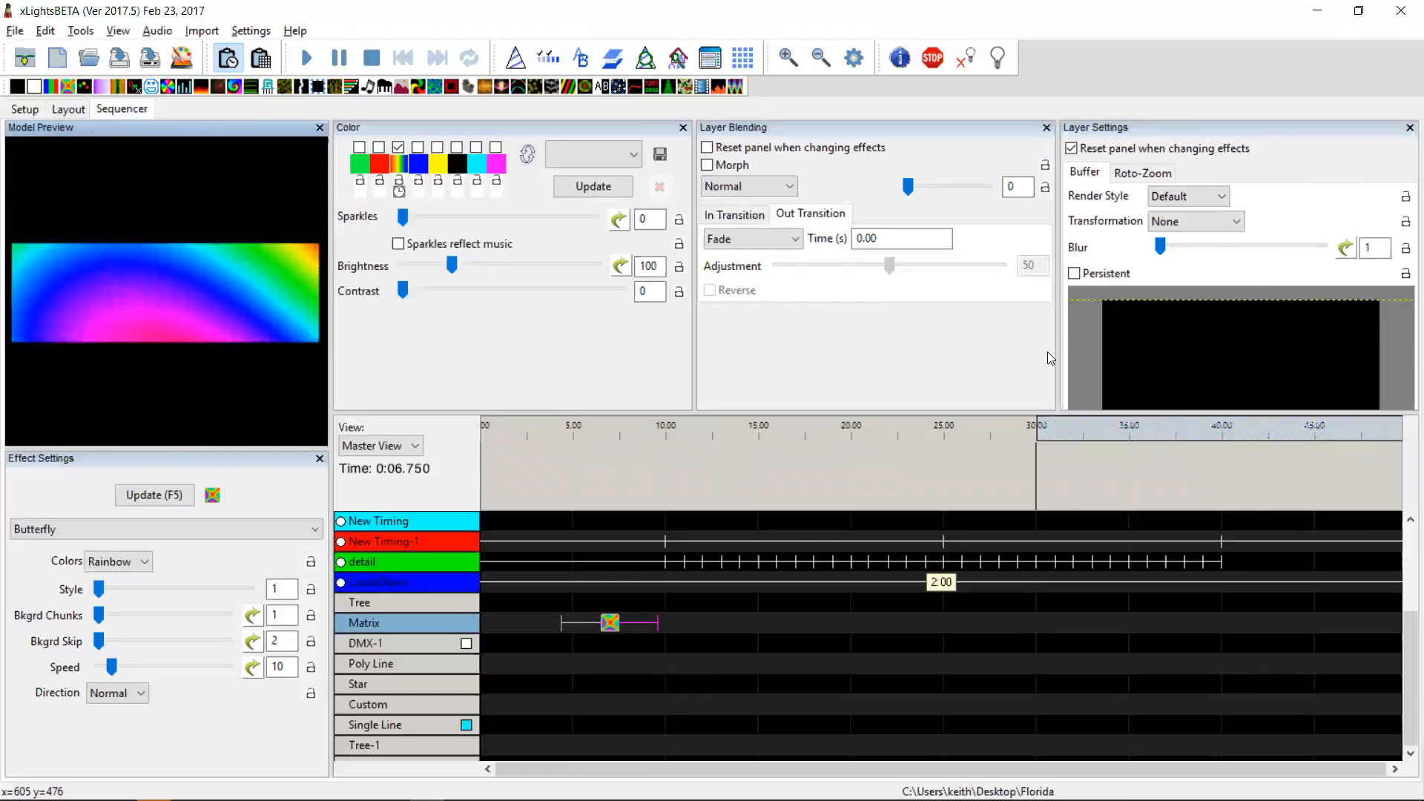
# Step: View the DMX_Group model group on the Layout tab, then return to the Sequencer
pyautogui.hotkey('alt', 'Tab')
pyautogui.hotkey('alt', 'Tab')
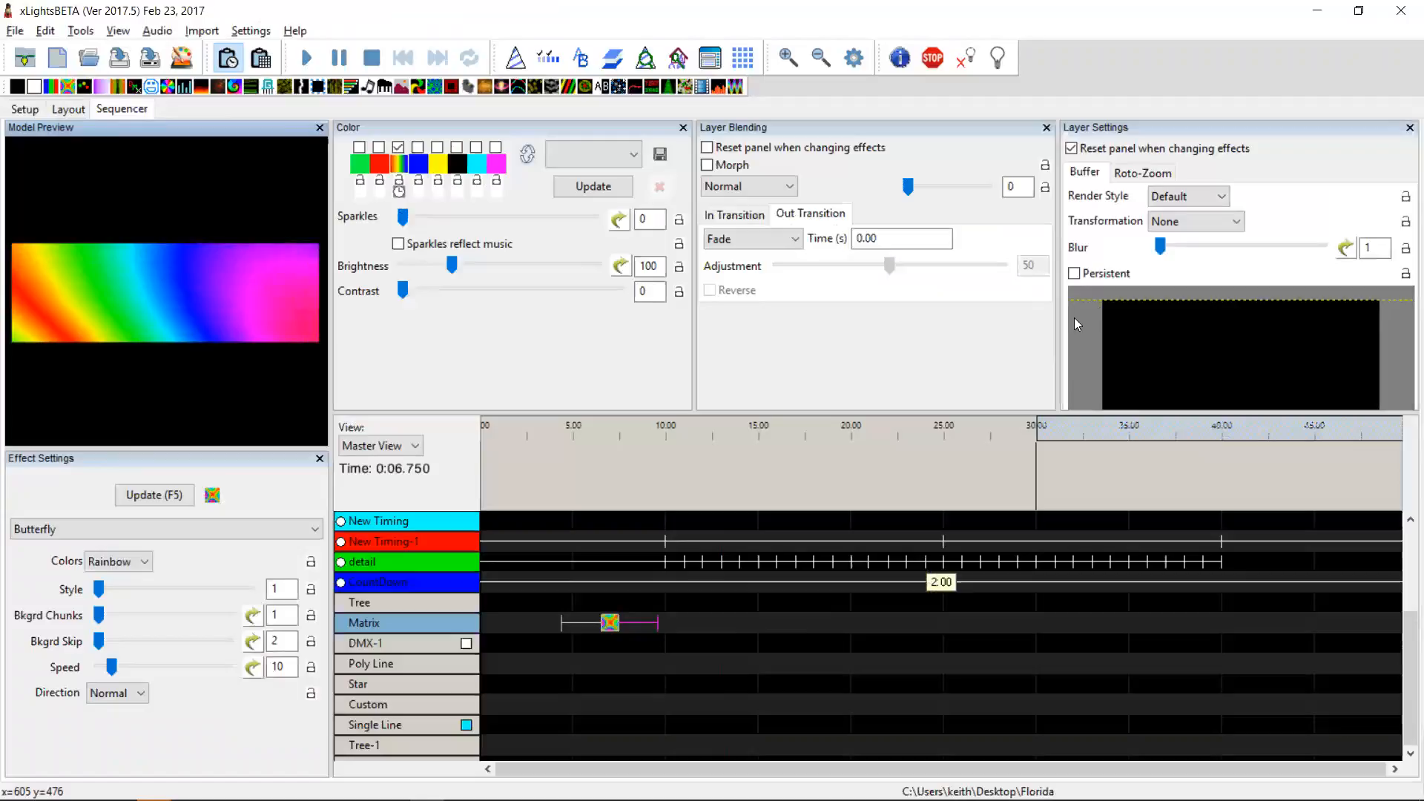
pyautogui.click(68, 109)
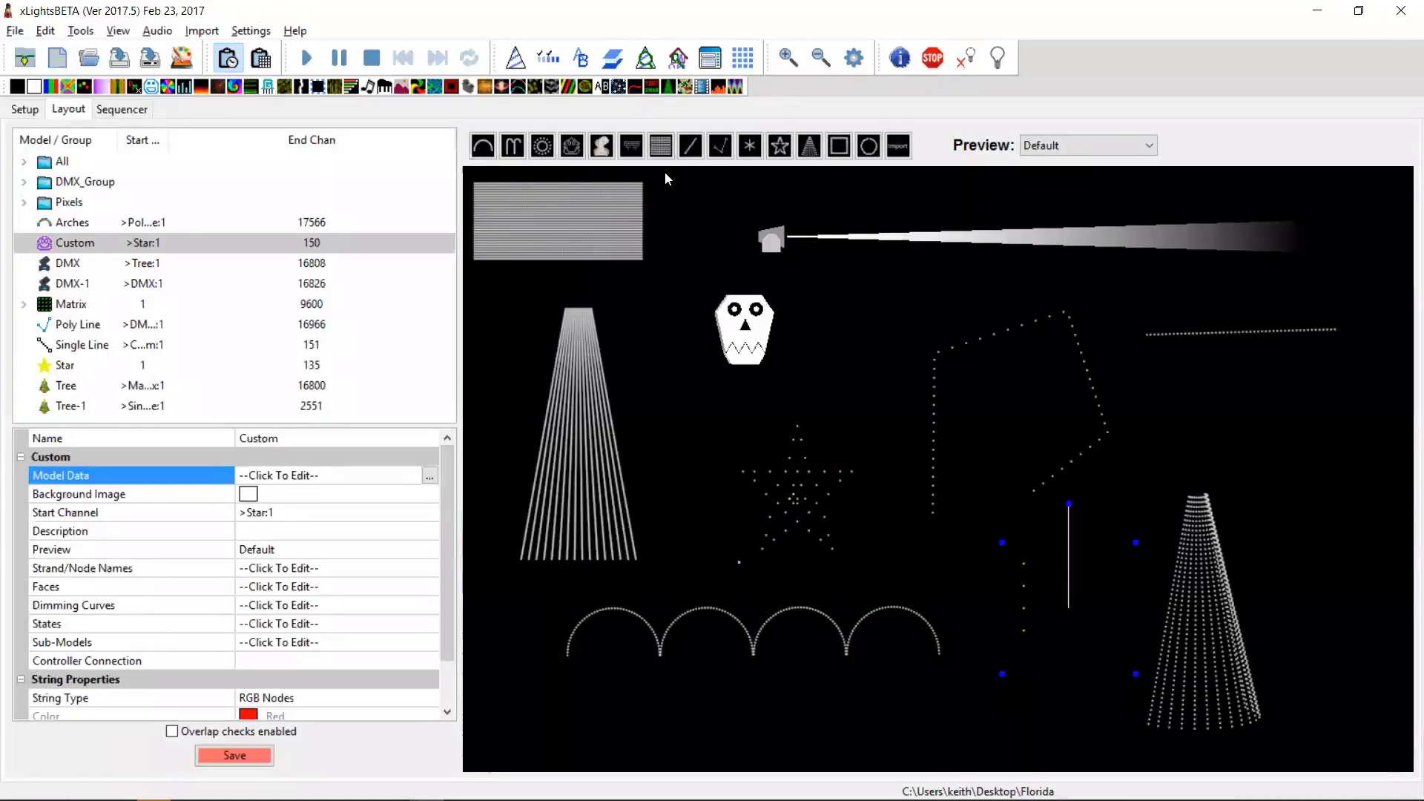
pyautogui.click(87, 180)
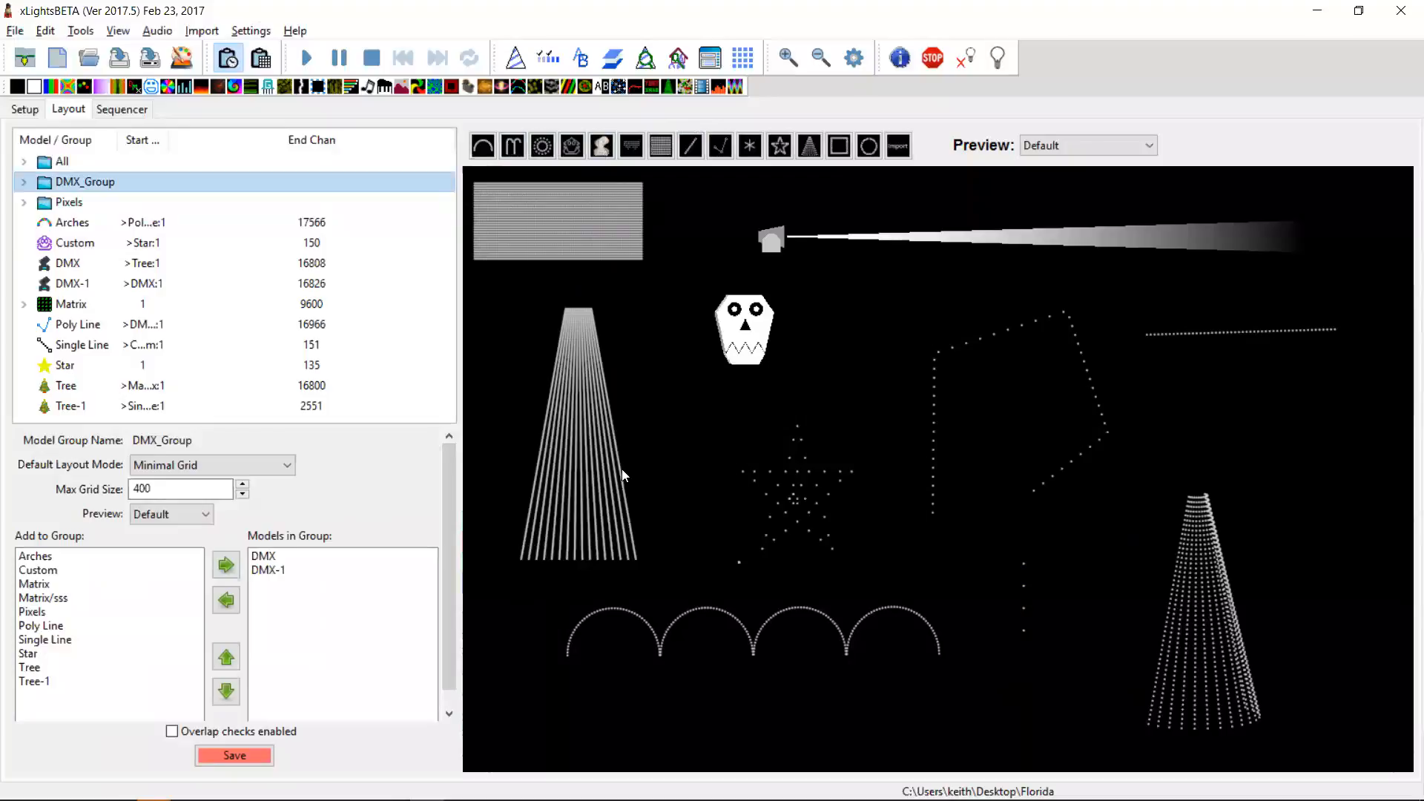
pyautogui.click(130, 111)
# Step: Switch to the README and highlight the entry about sequence packaging in the Tools menu
pyautogui.hotkey('alt', 'Tab')
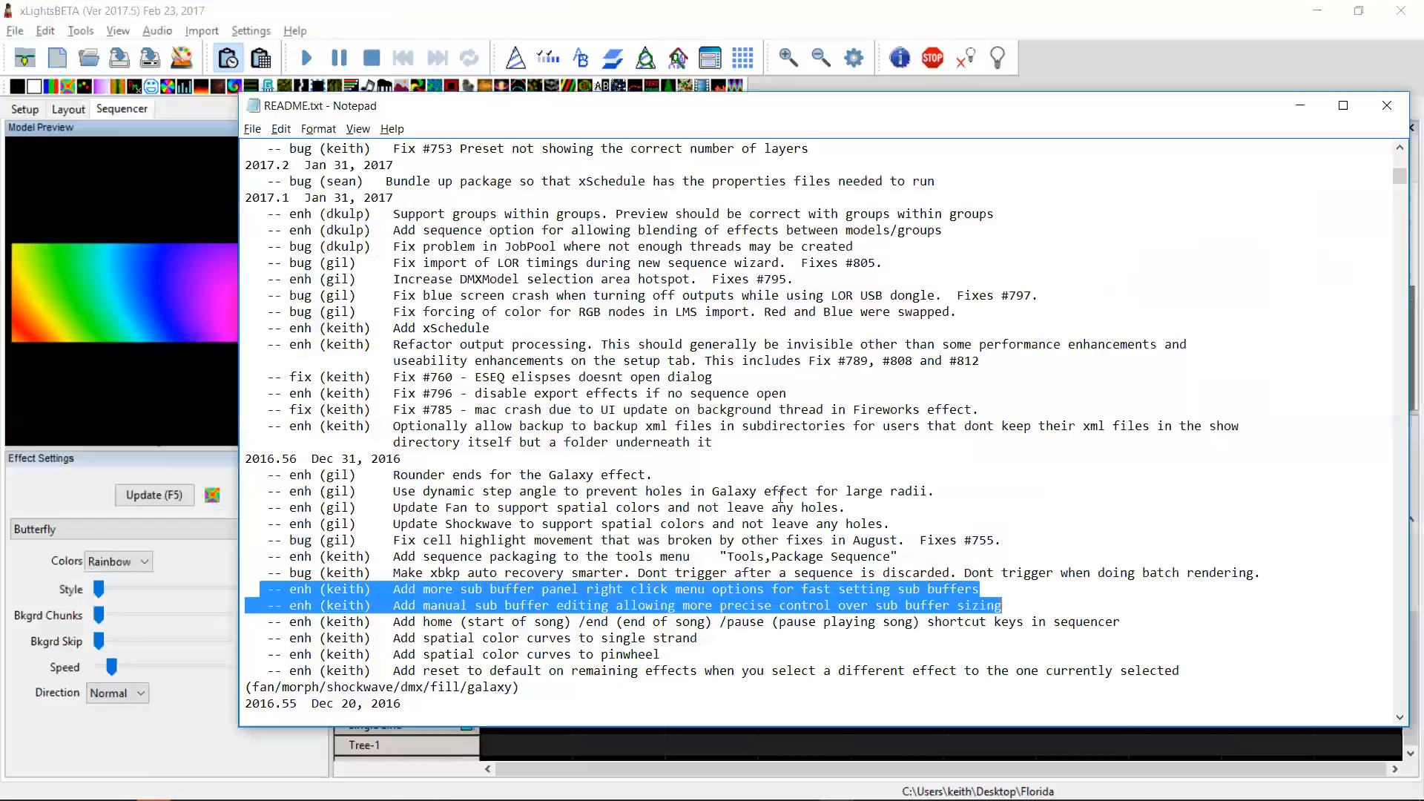
pyautogui.click(252, 562)
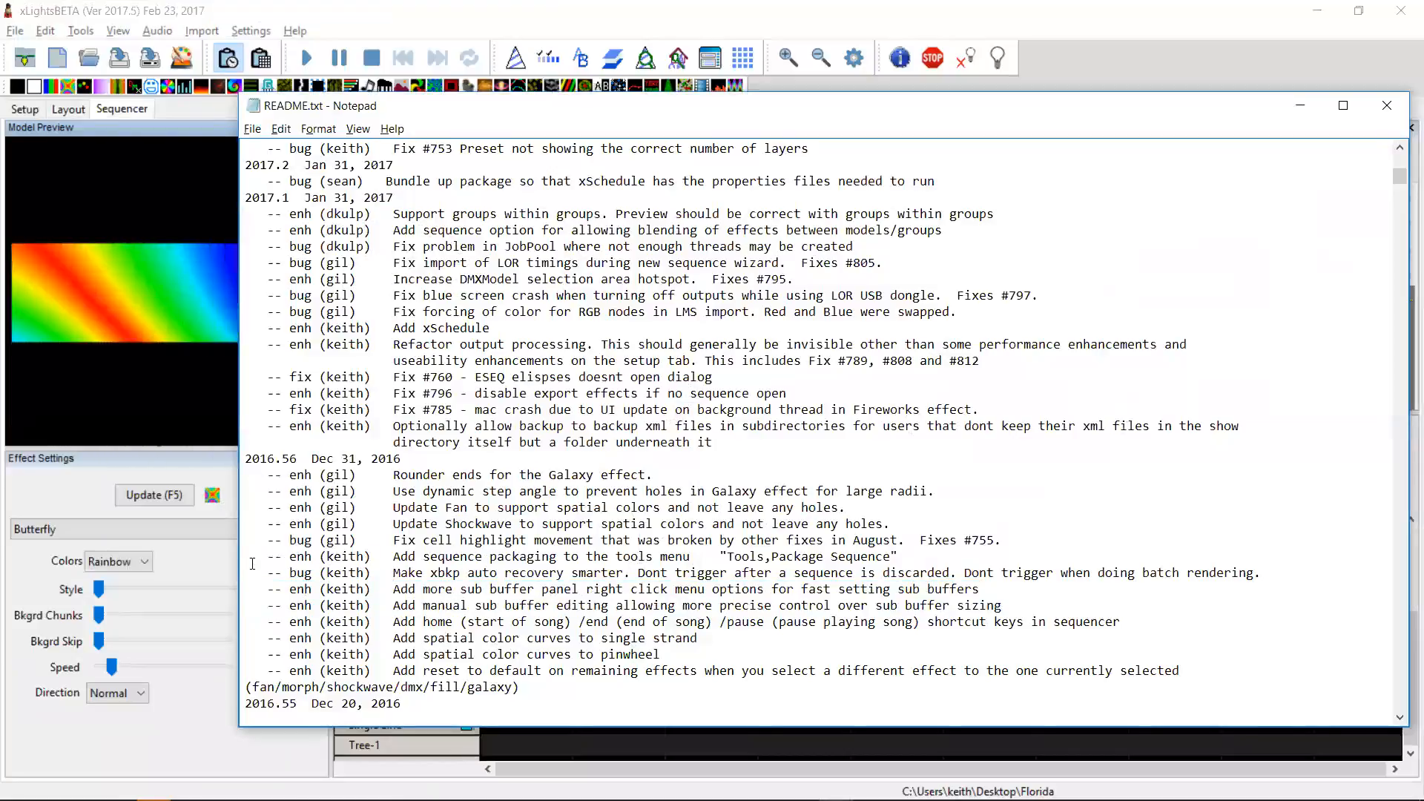
pyautogui.moveTo(249, 559); pyautogui.dragTo(248, 572)
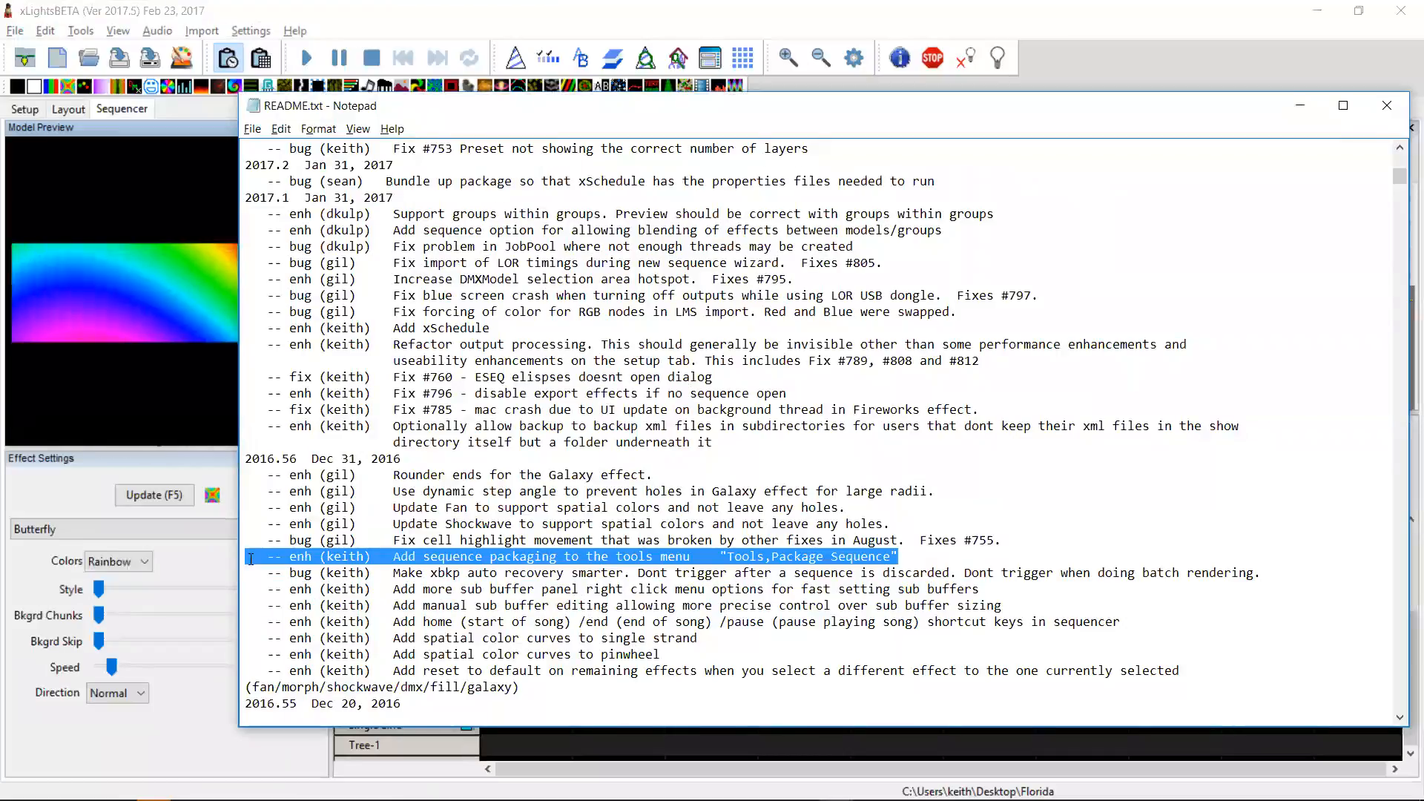
pyautogui.click(486, 26)
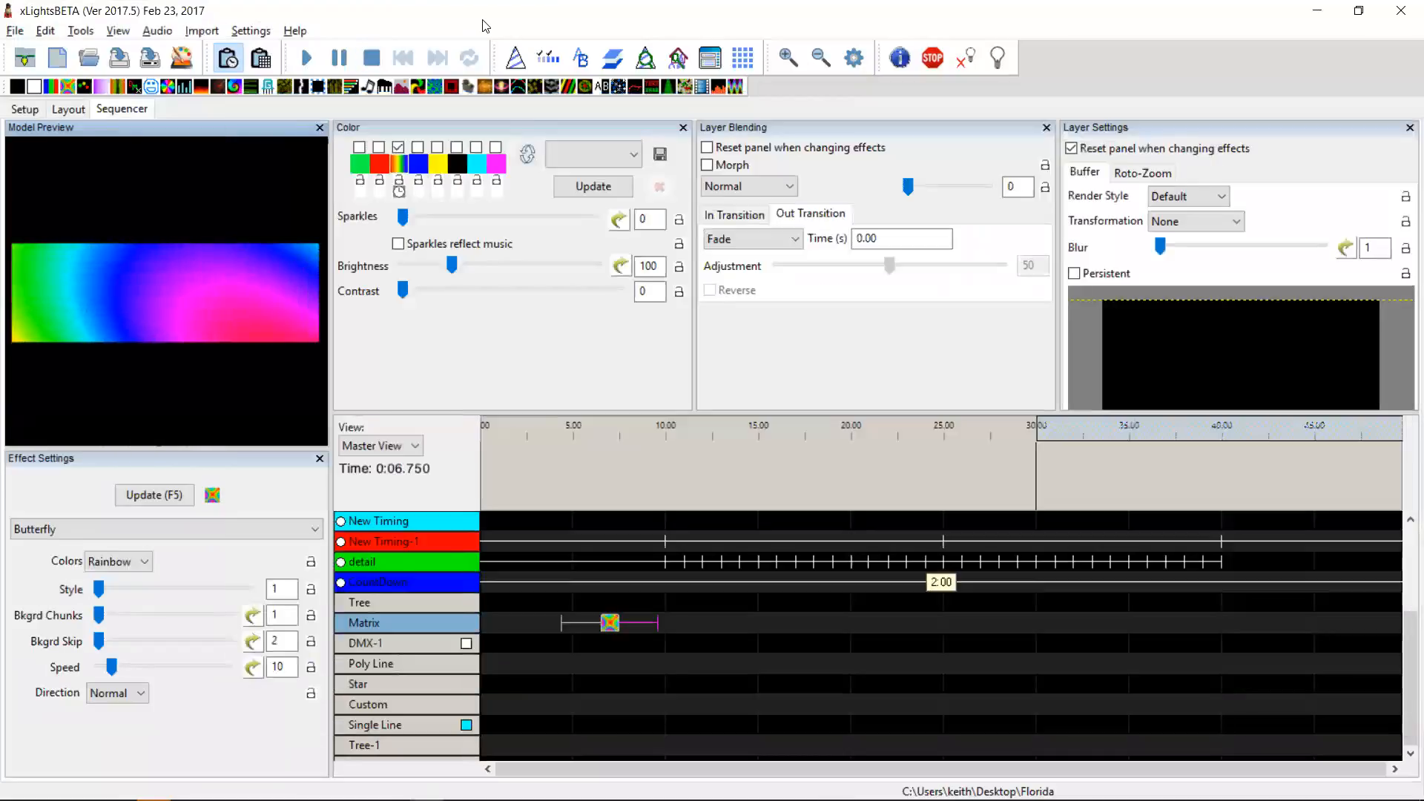
# Step: Try to package the sequence into a zip file with the Package Sequence tool
pyautogui.click(738, 625)
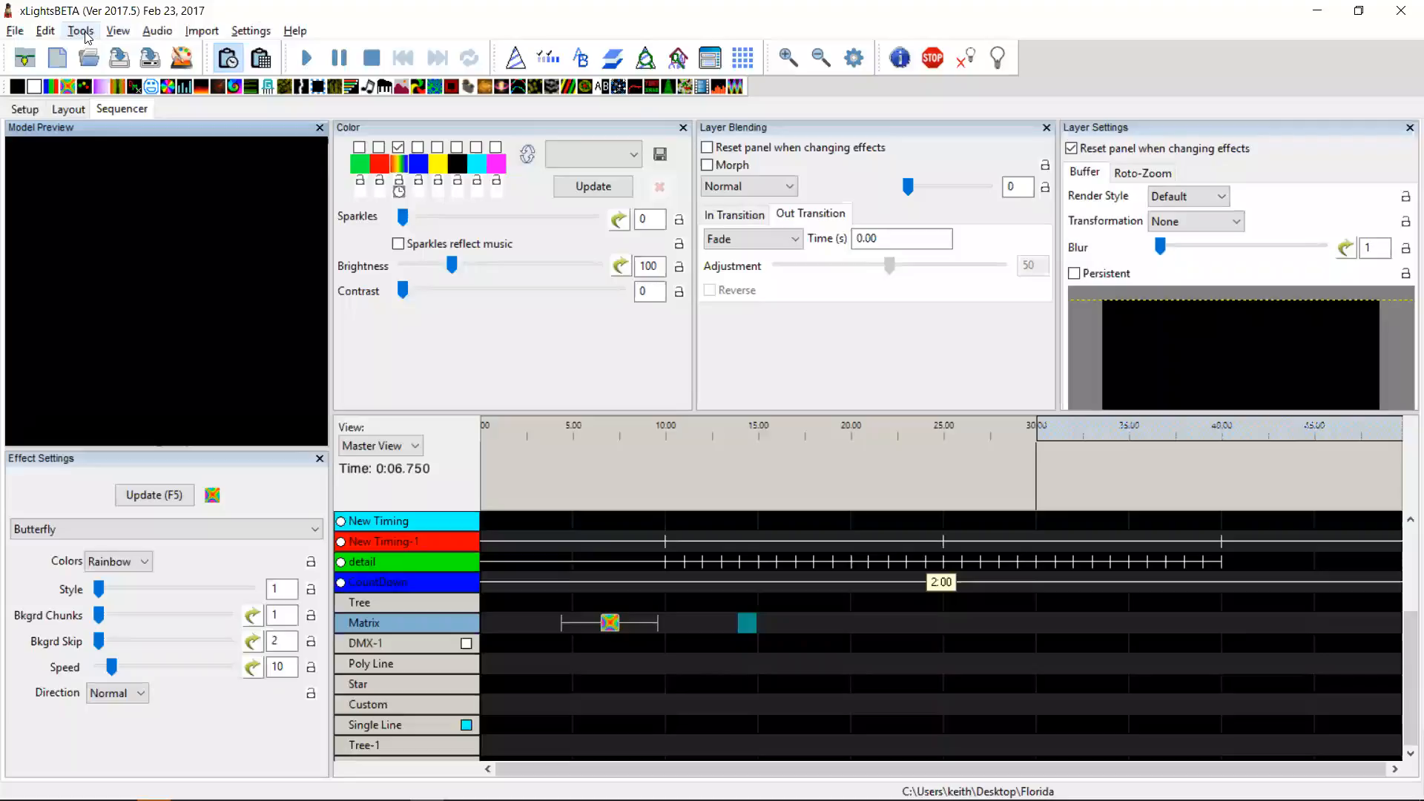
pyautogui.click(81, 32)
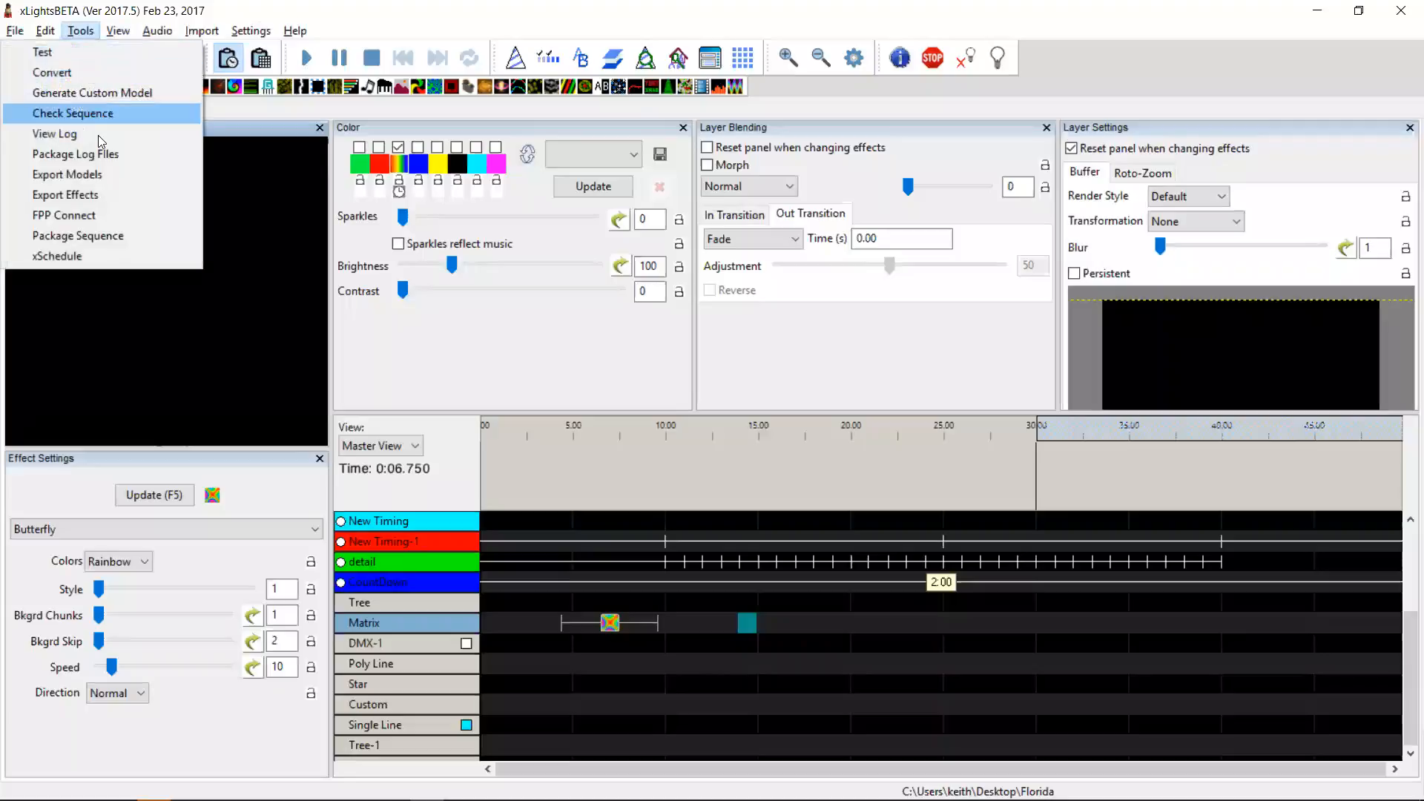
pyautogui.click(131, 233)
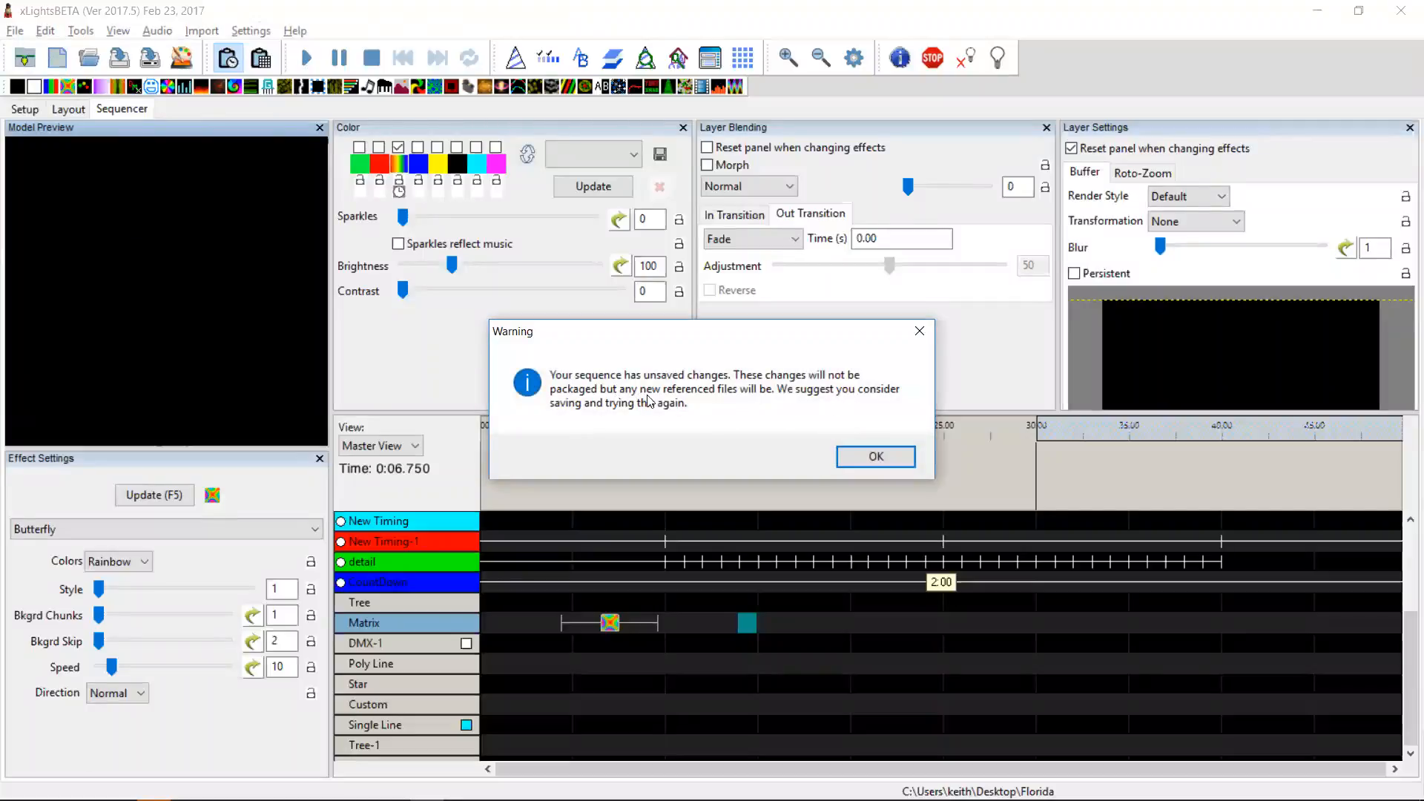
pyautogui.click(872, 465)
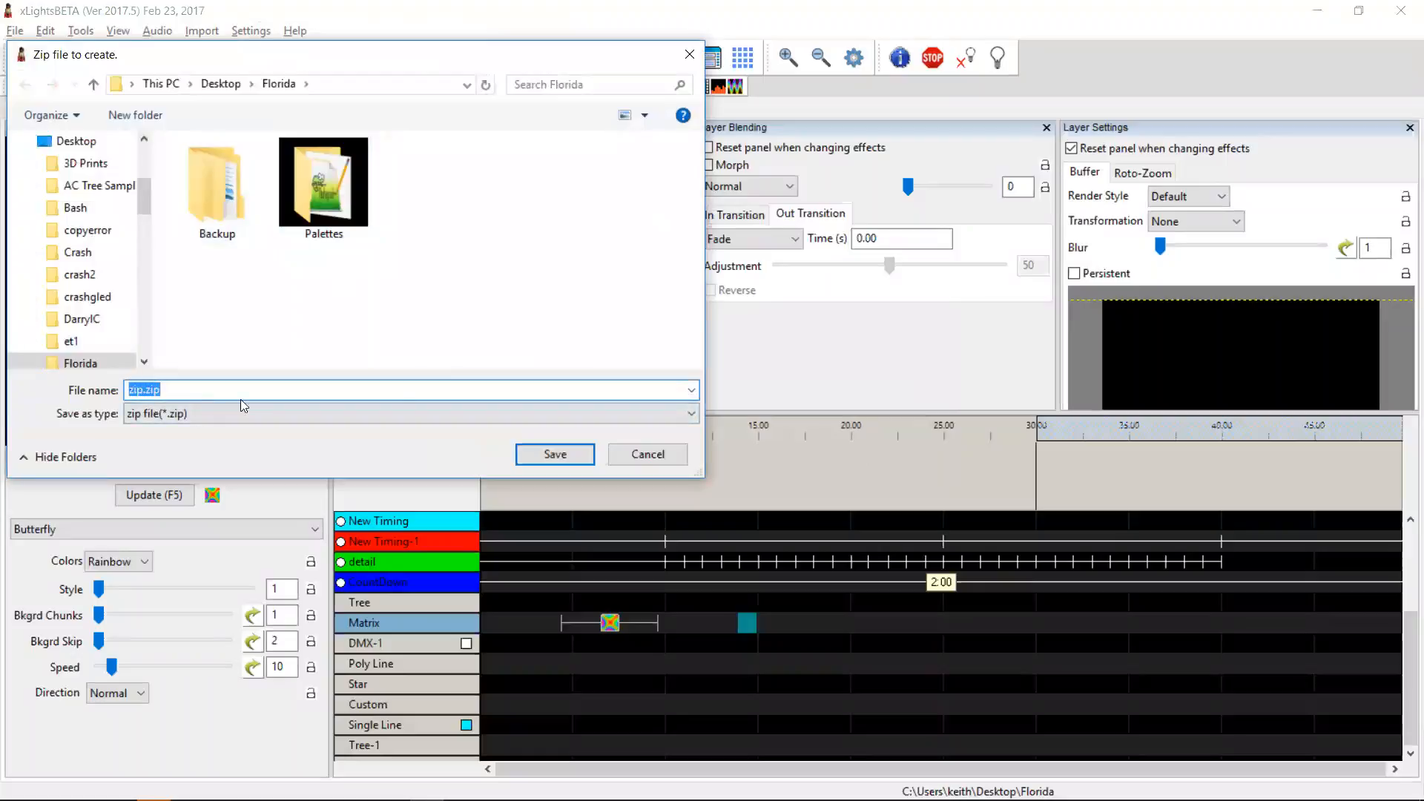
pyautogui.click(656, 455)
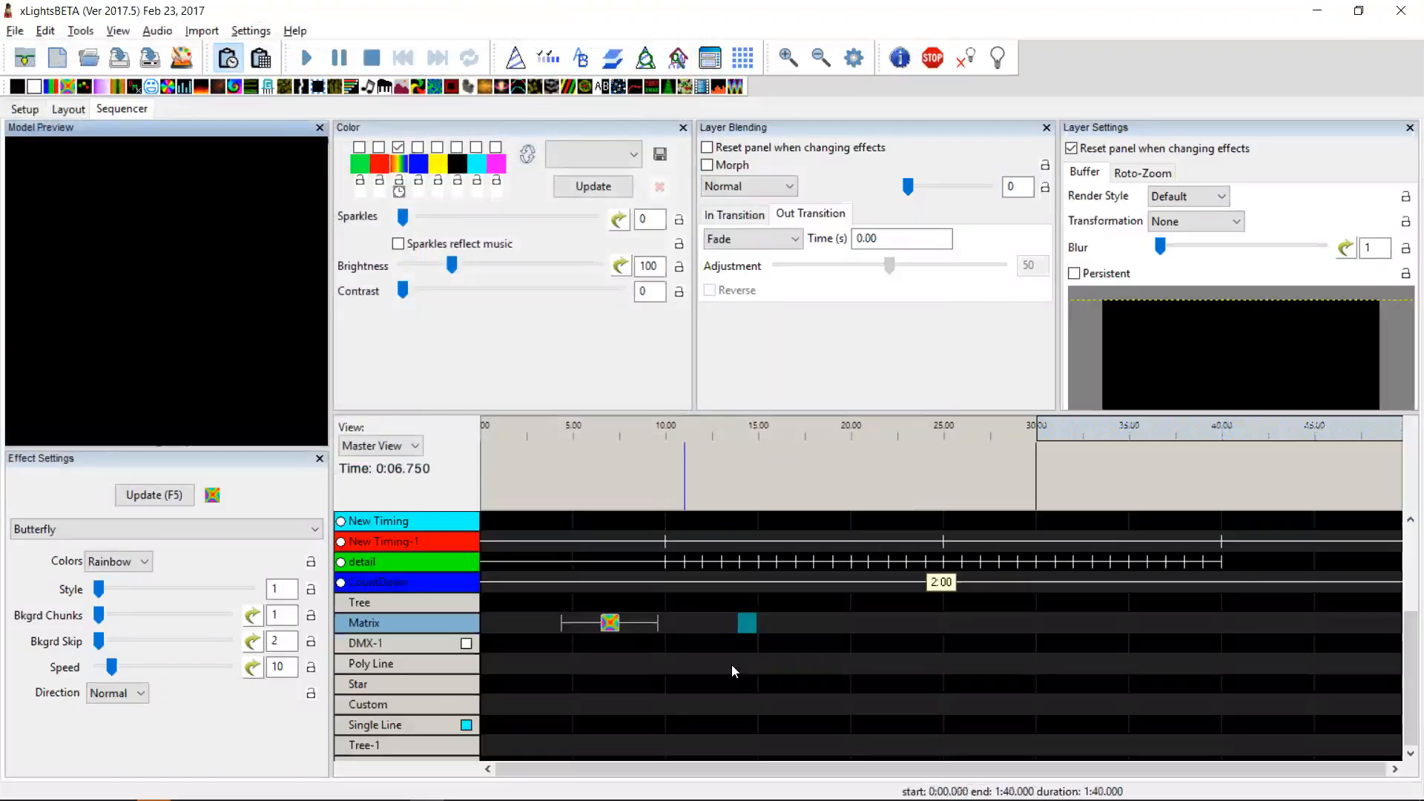
# Step: Browse the contents of test.zip inside the iseqtest folder on the Desktop
pyautogui.hotkey('alt', 'Tab')
pyautogui.hotkey('alt', 'Tab')
pyautogui.hotkey('alt', 'Tab')
pyautogui.hotkey('alt', 'Tab')
pyautogui.hotkey('alt', 'Tab')
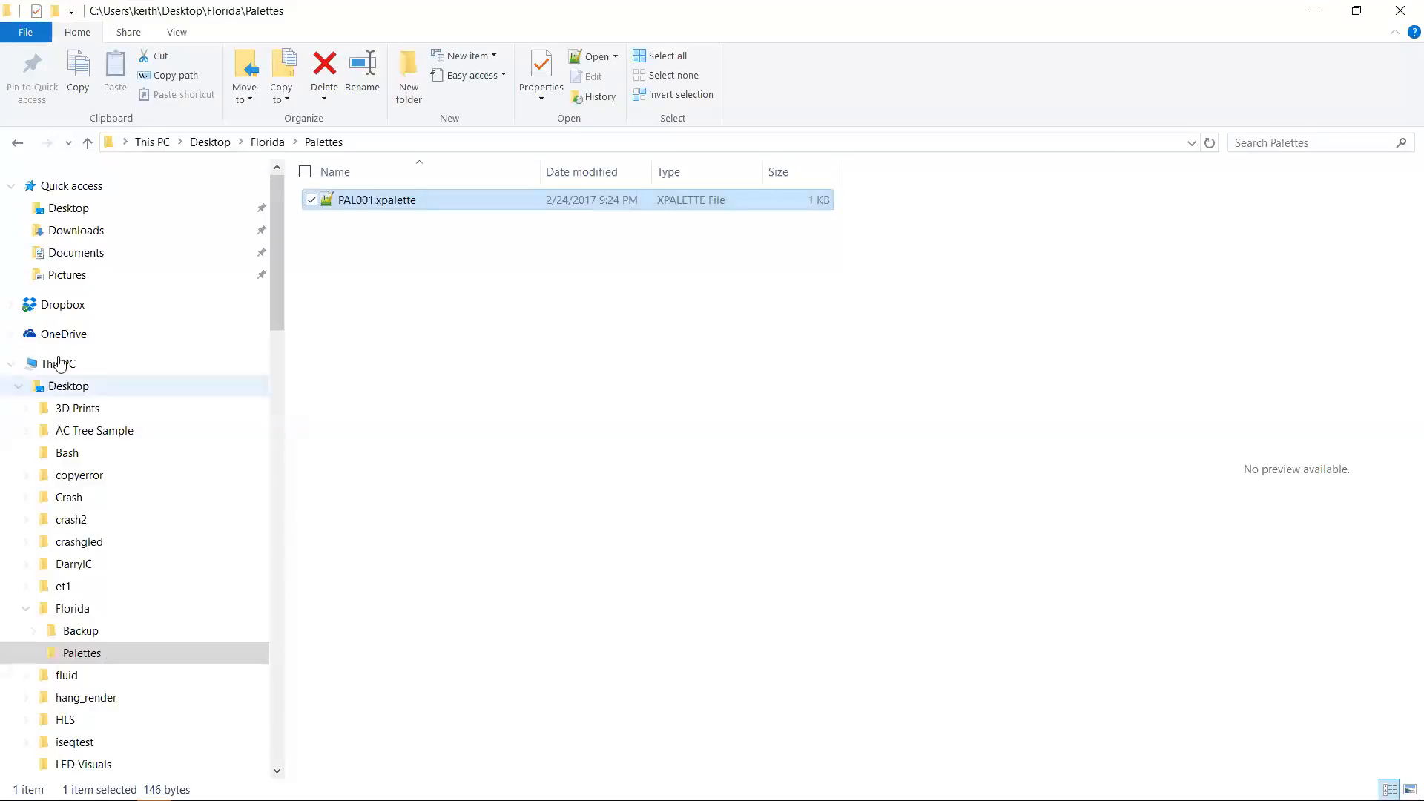
pyautogui.click(74, 215)
pyautogui.doubleClick(366, 201)
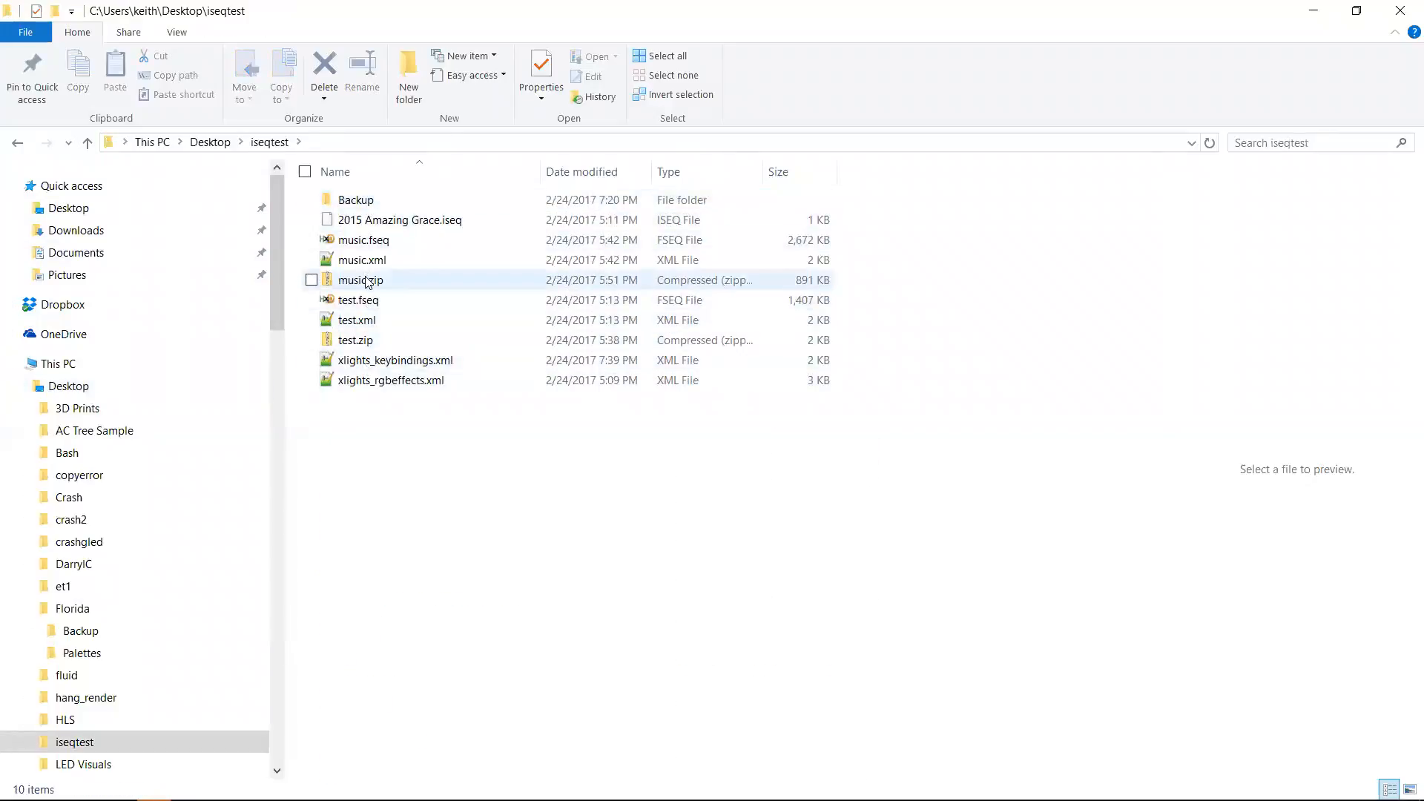
pyautogui.doubleClick(358, 341)
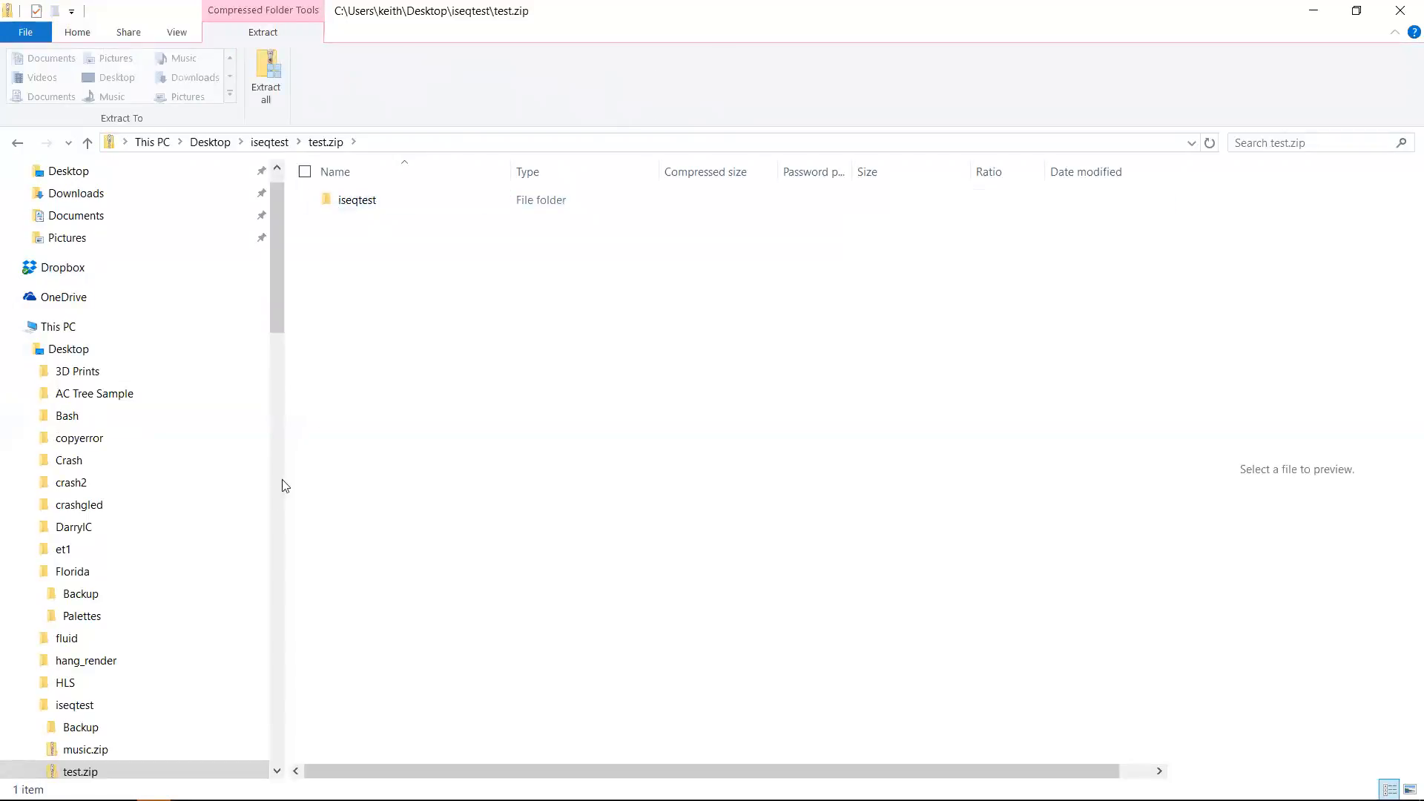
pyautogui.doubleClick(358, 204)
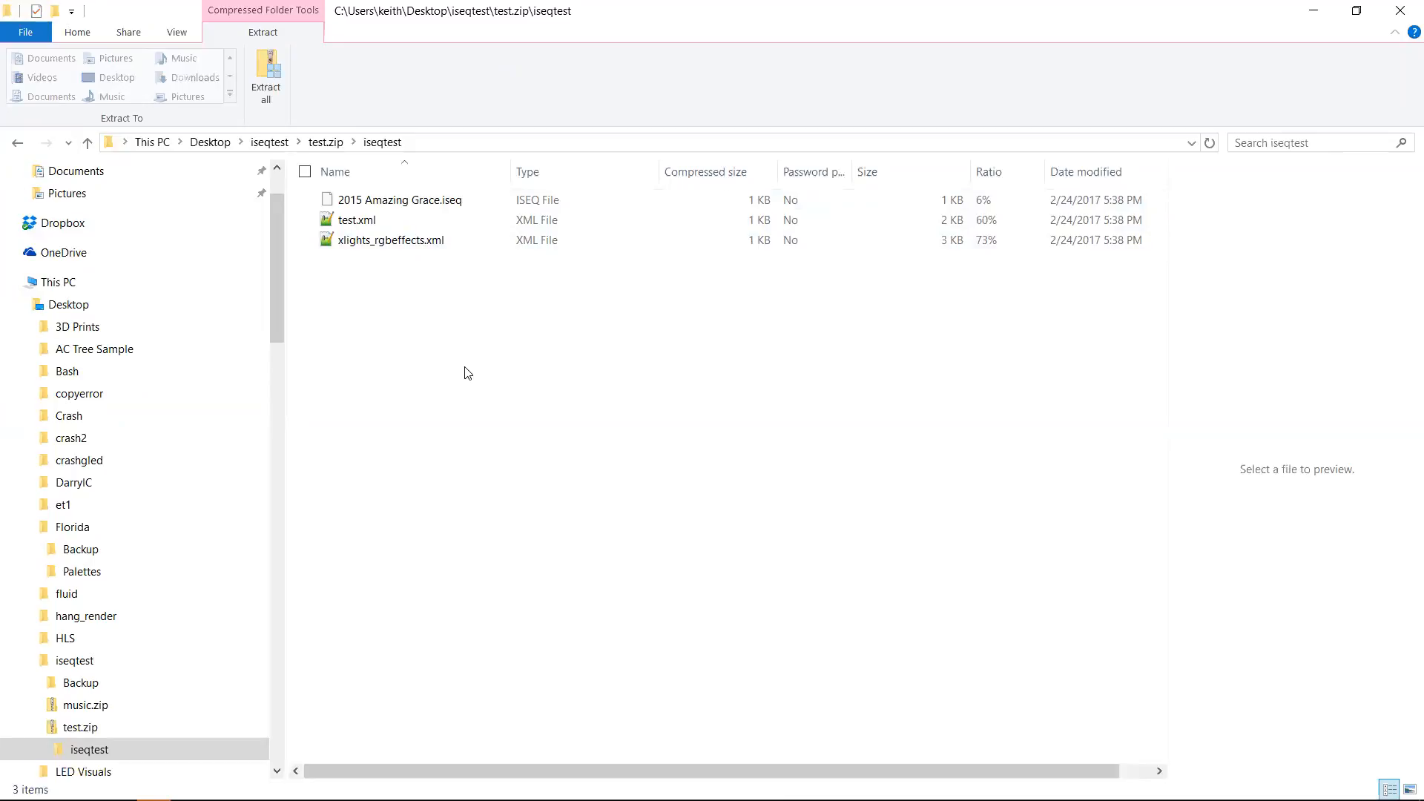
pyautogui.click(81, 730)
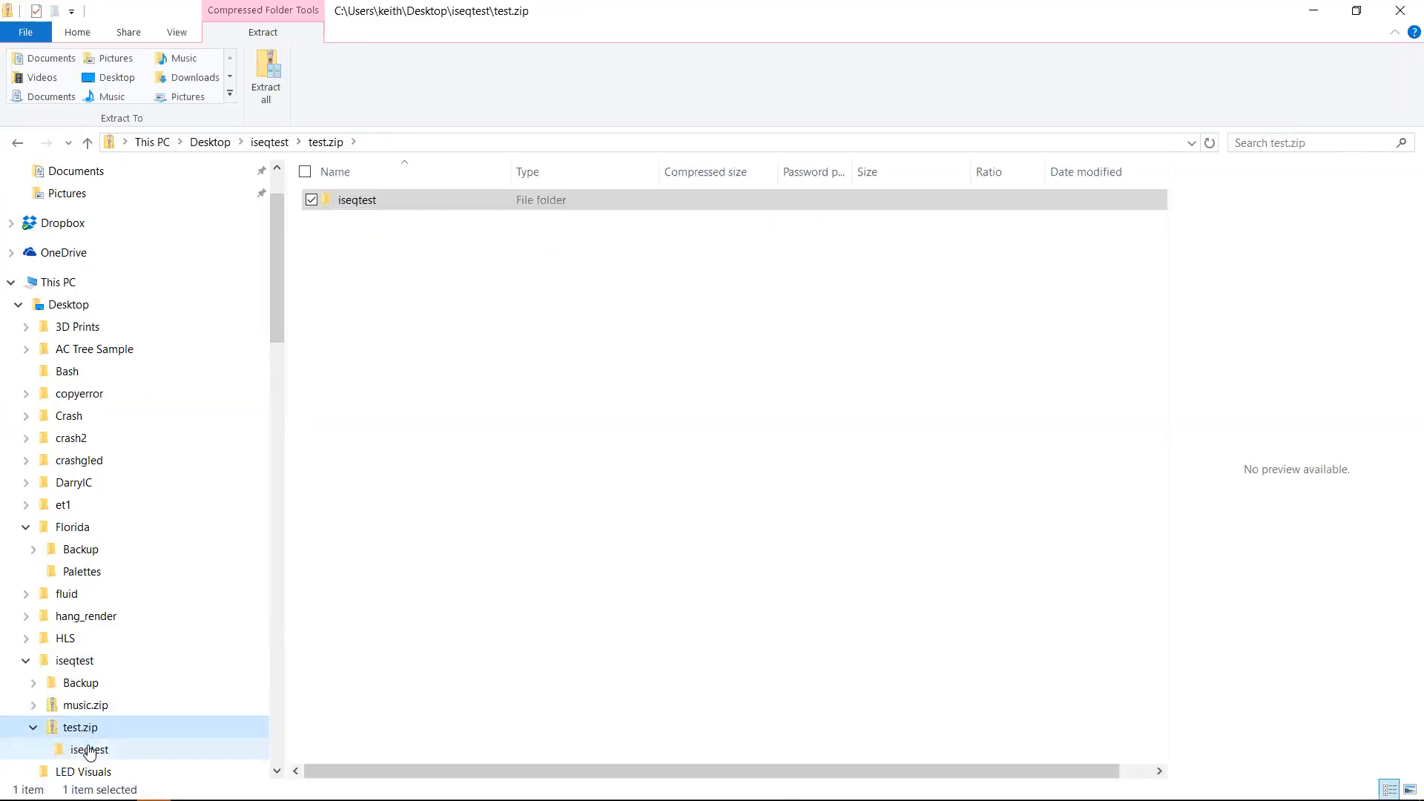
pyautogui.click(89, 750)
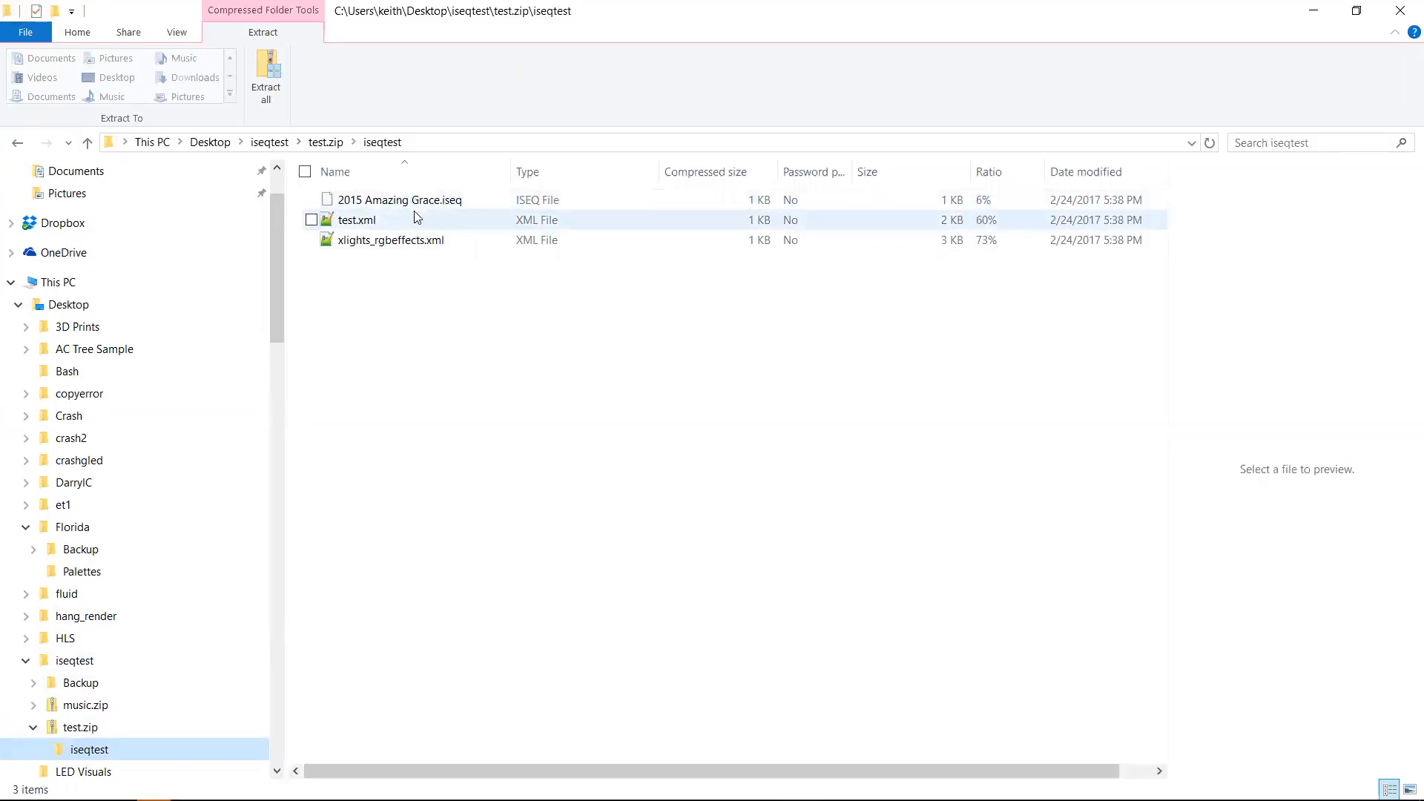
pyautogui.click(83, 726)
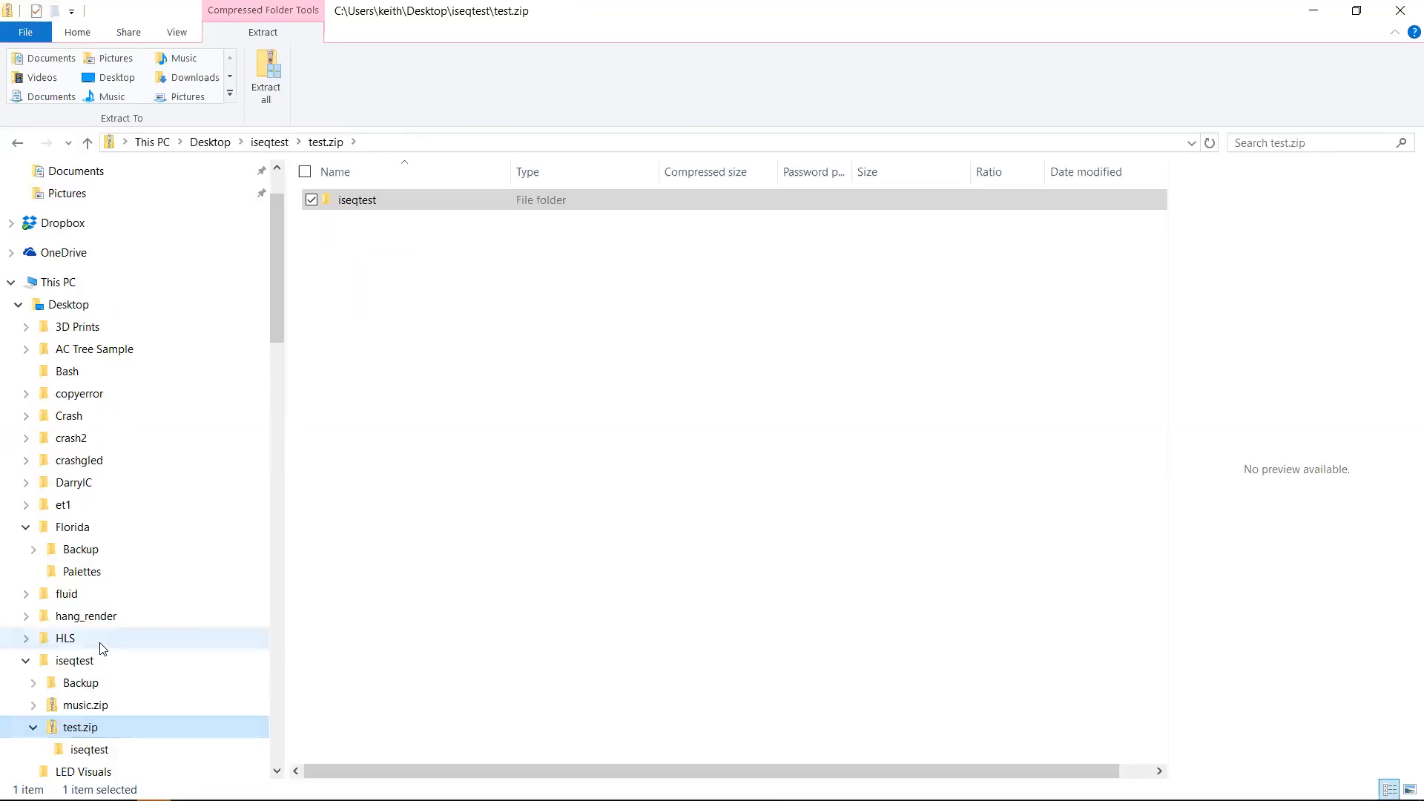
# Step: Switch back to the README and highlight the Shockwave spatial colors entry
pyautogui.hotkey('alt', 'Tab')
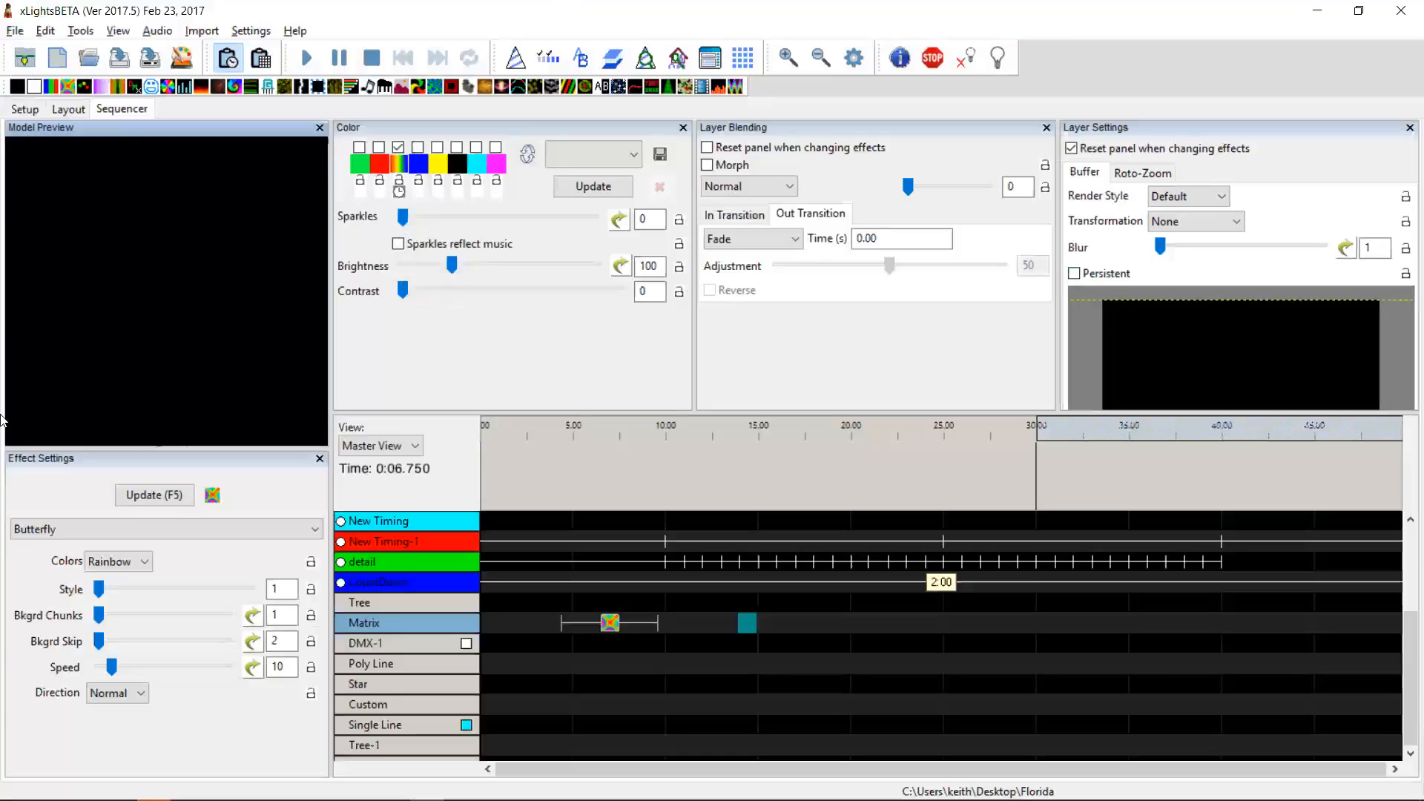
pyautogui.hotkey('alt', 'Tab')
pyautogui.press('Tab')
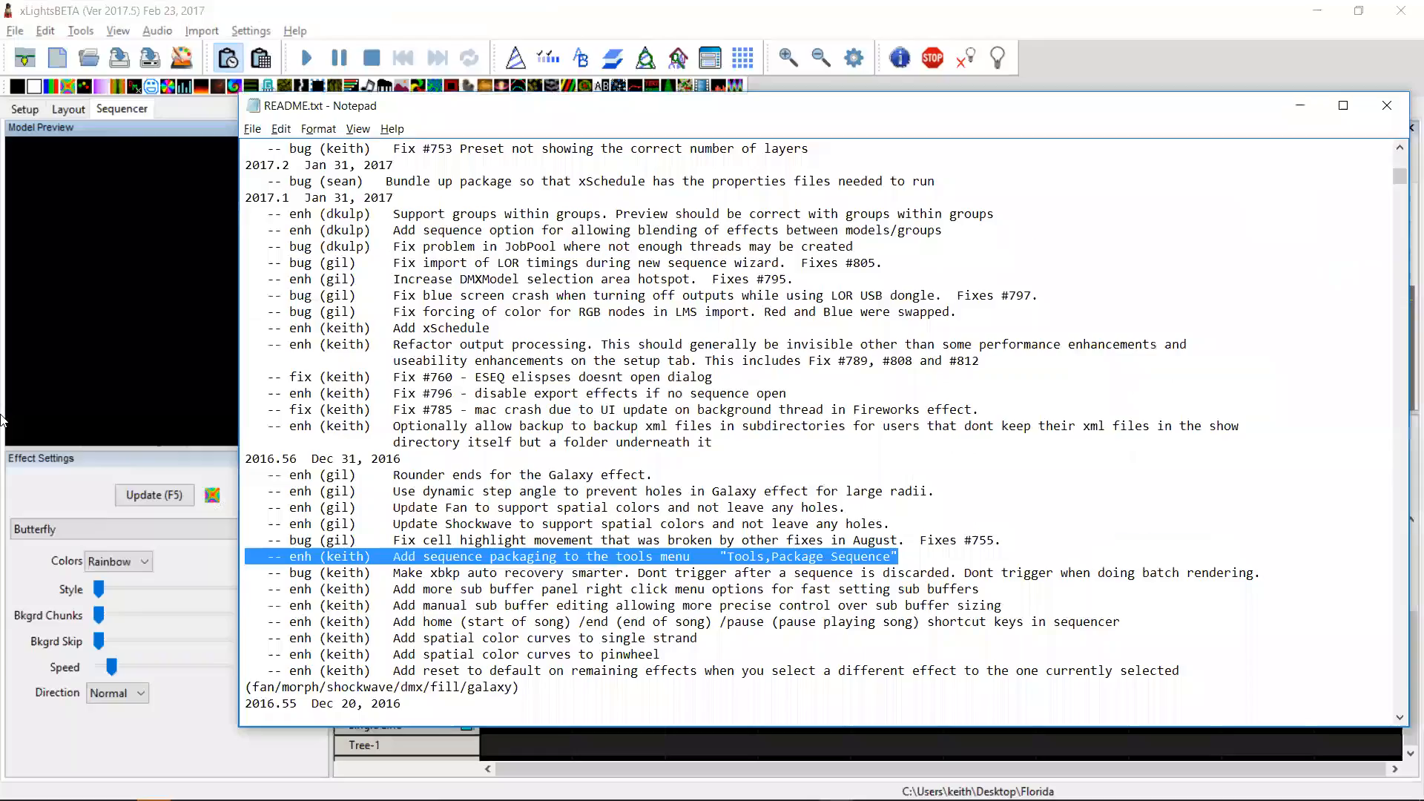
pyautogui.press('Home')
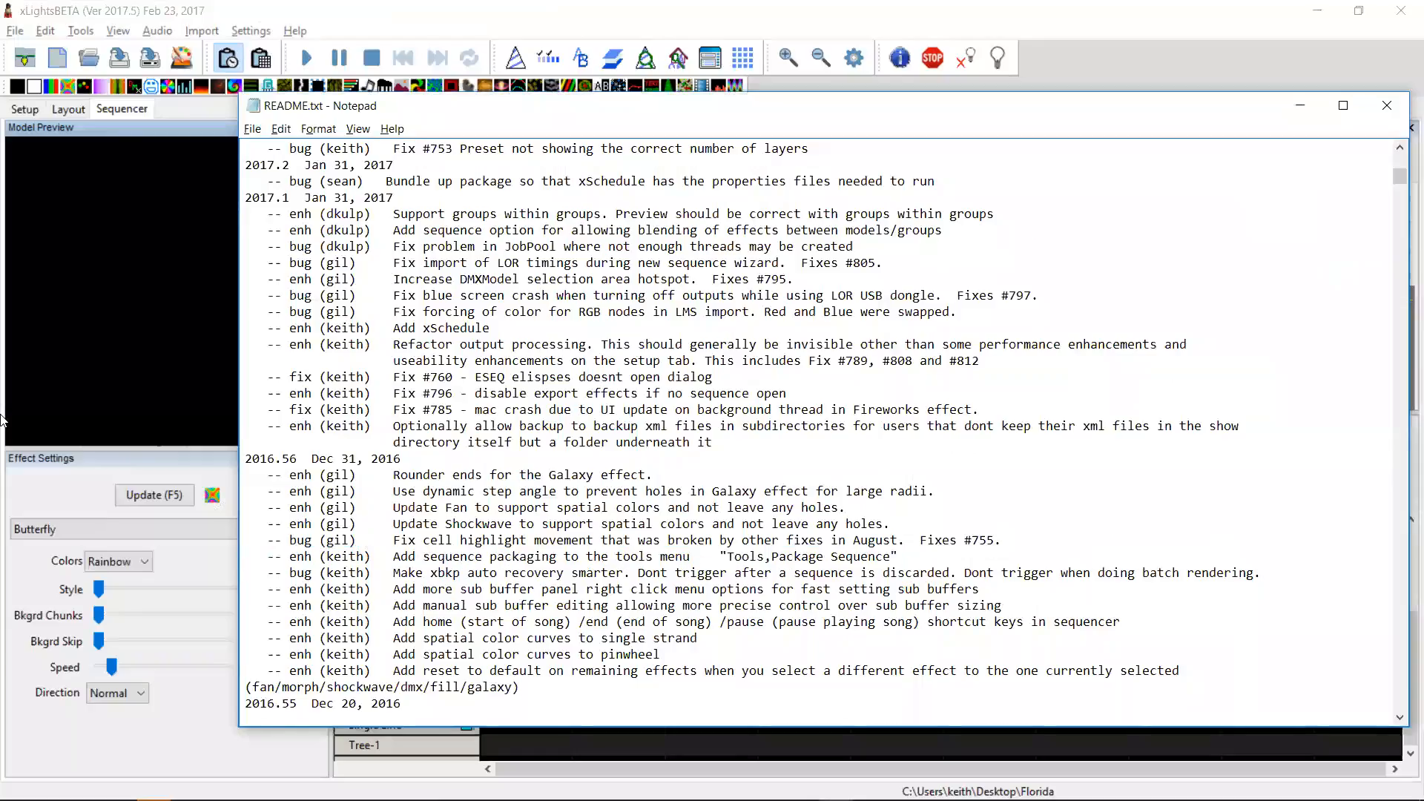
pyautogui.hotkey('shift', 'Up')
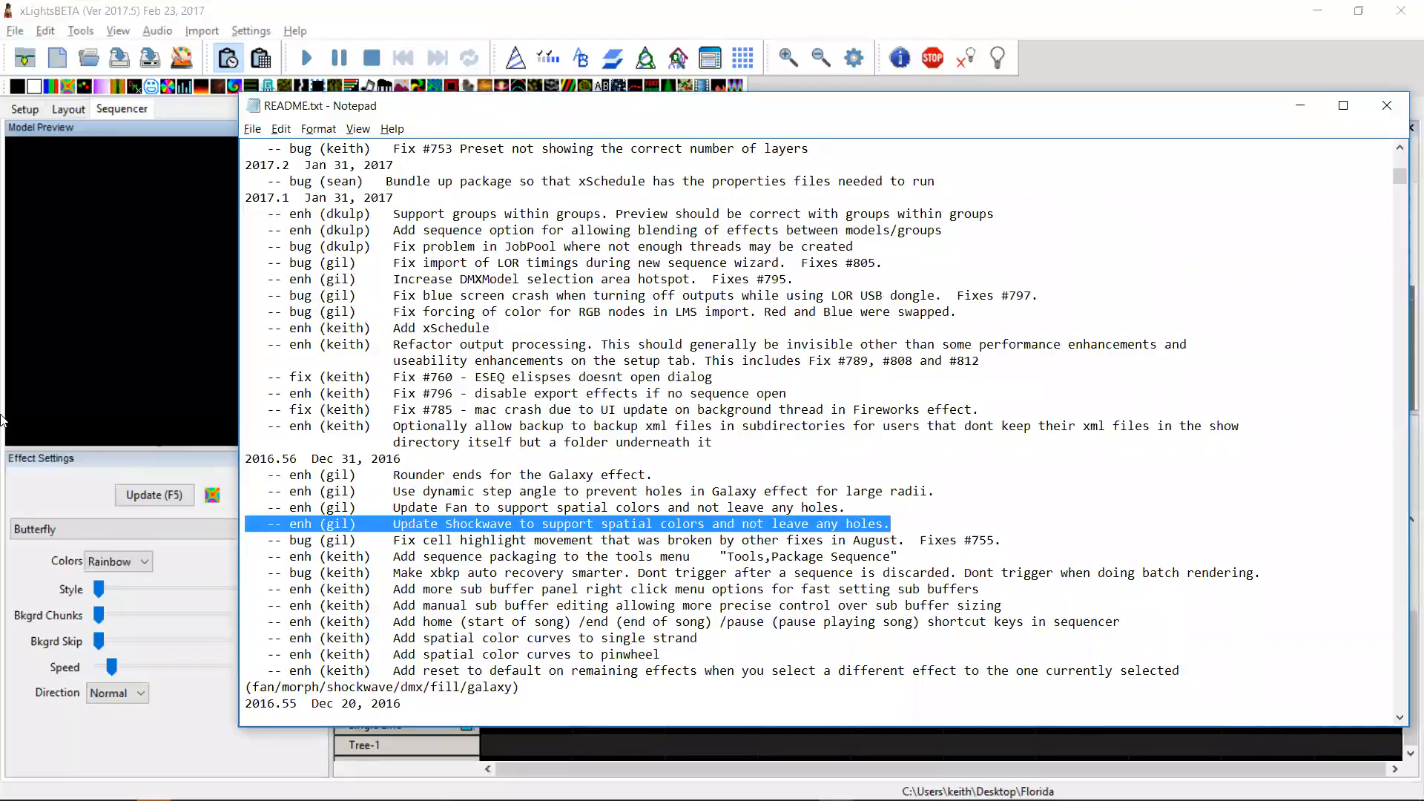
# Step: Highlight the two Galaxy effect entries in the README: rounder ends and dynamic step angle
pyautogui.press('Left')
pyautogui.hotkey('shift', 'Up')
pyautogui.press('Right')
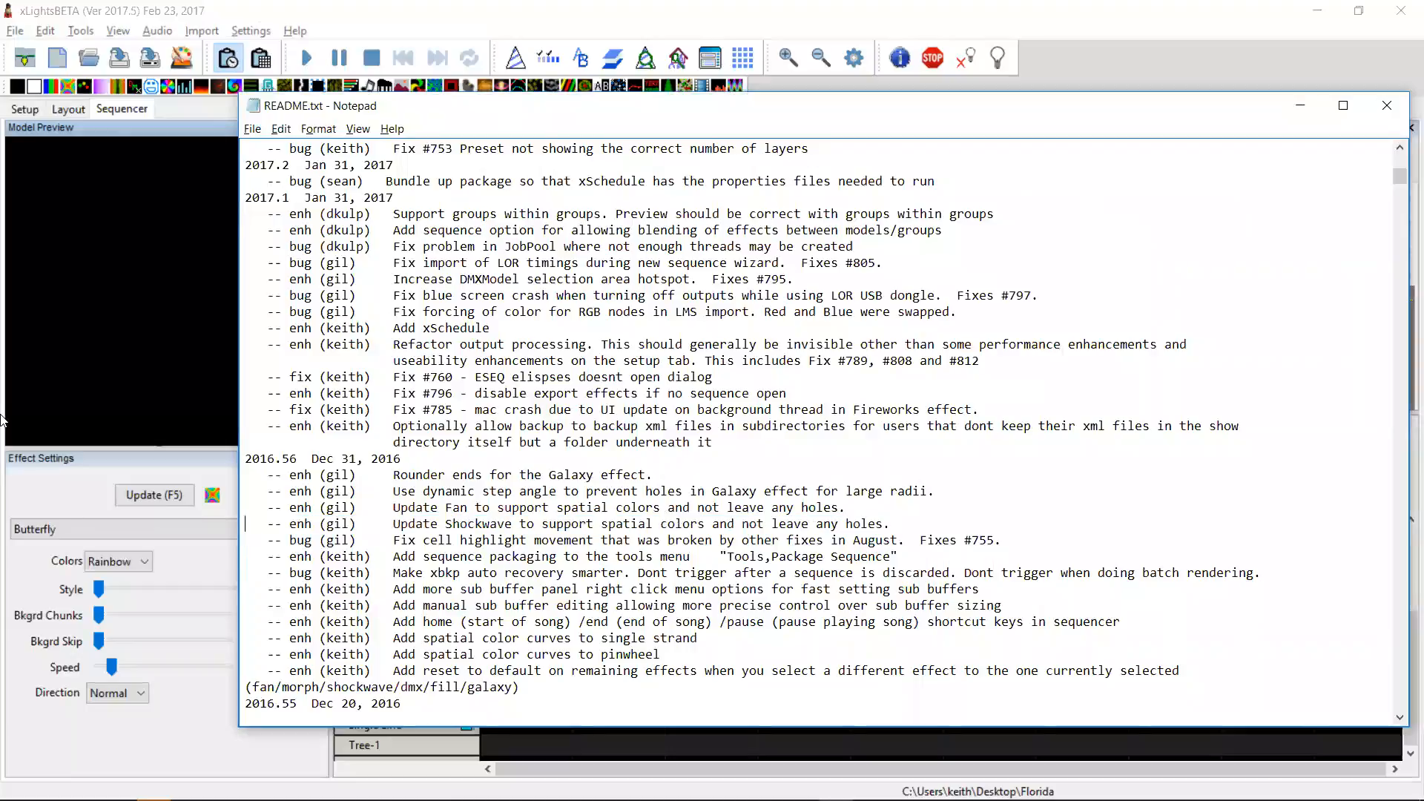
pyautogui.hotkey('shift', 'Up')
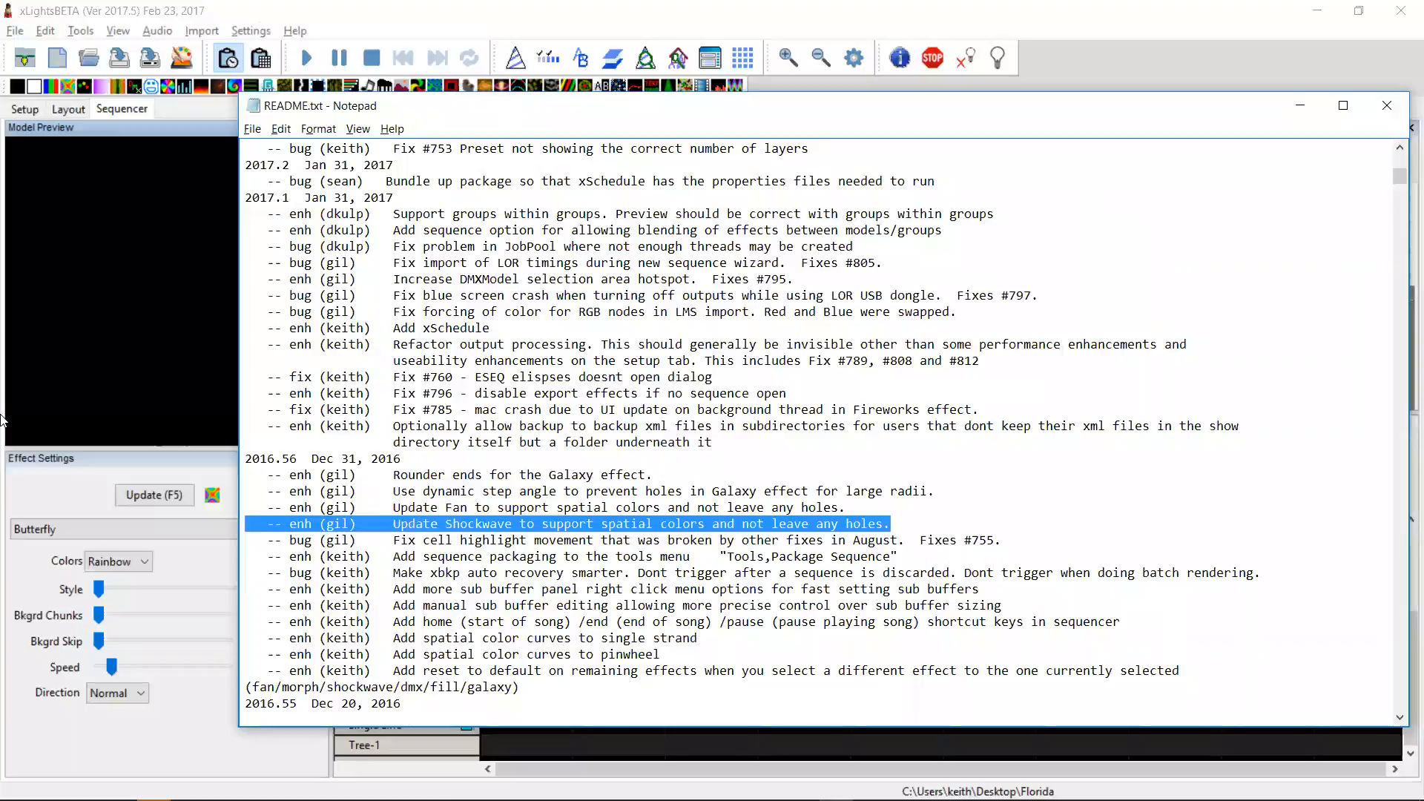
pyautogui.hotkey('shift', 'Up')
pyautogui.press('Up')
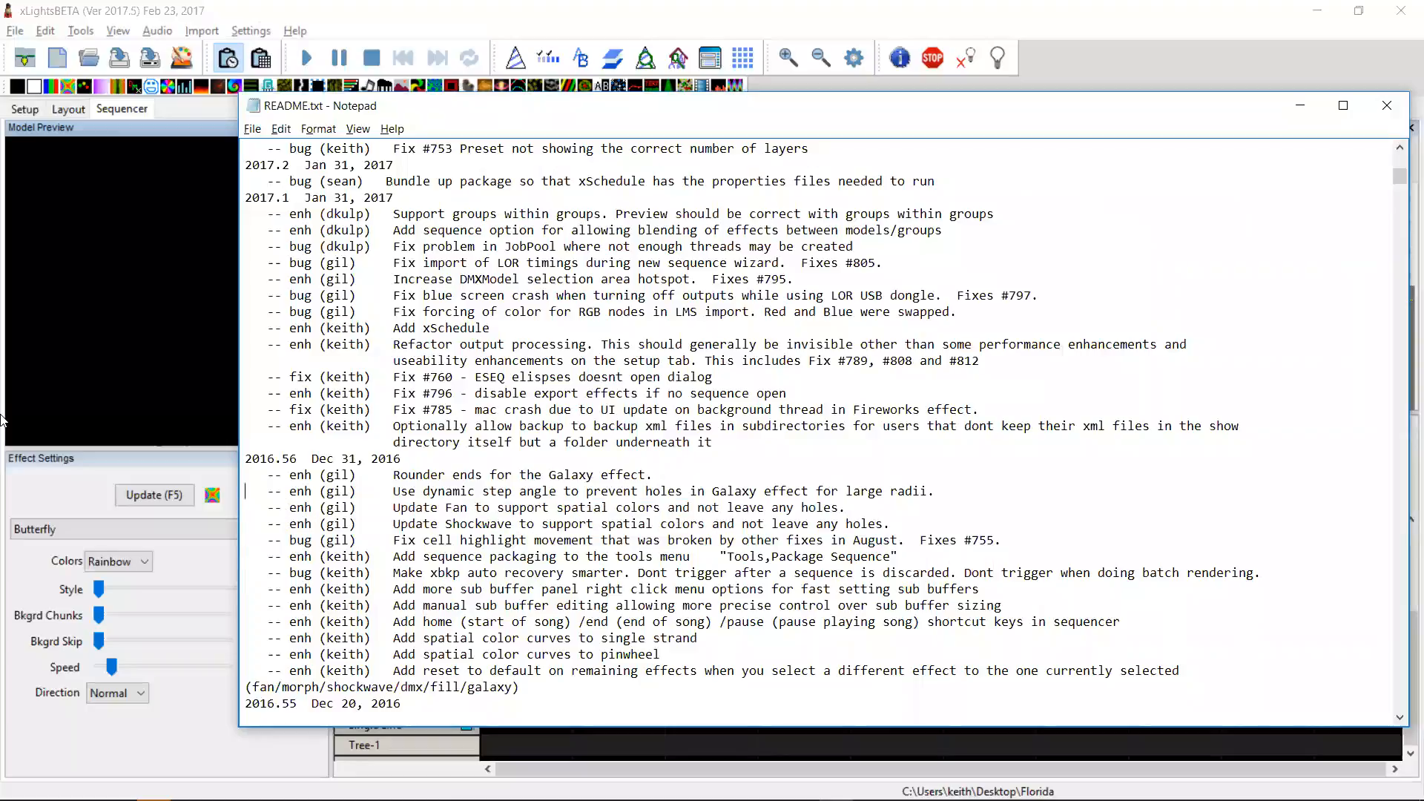
pyautogui.hotkey('shift', 'Up')
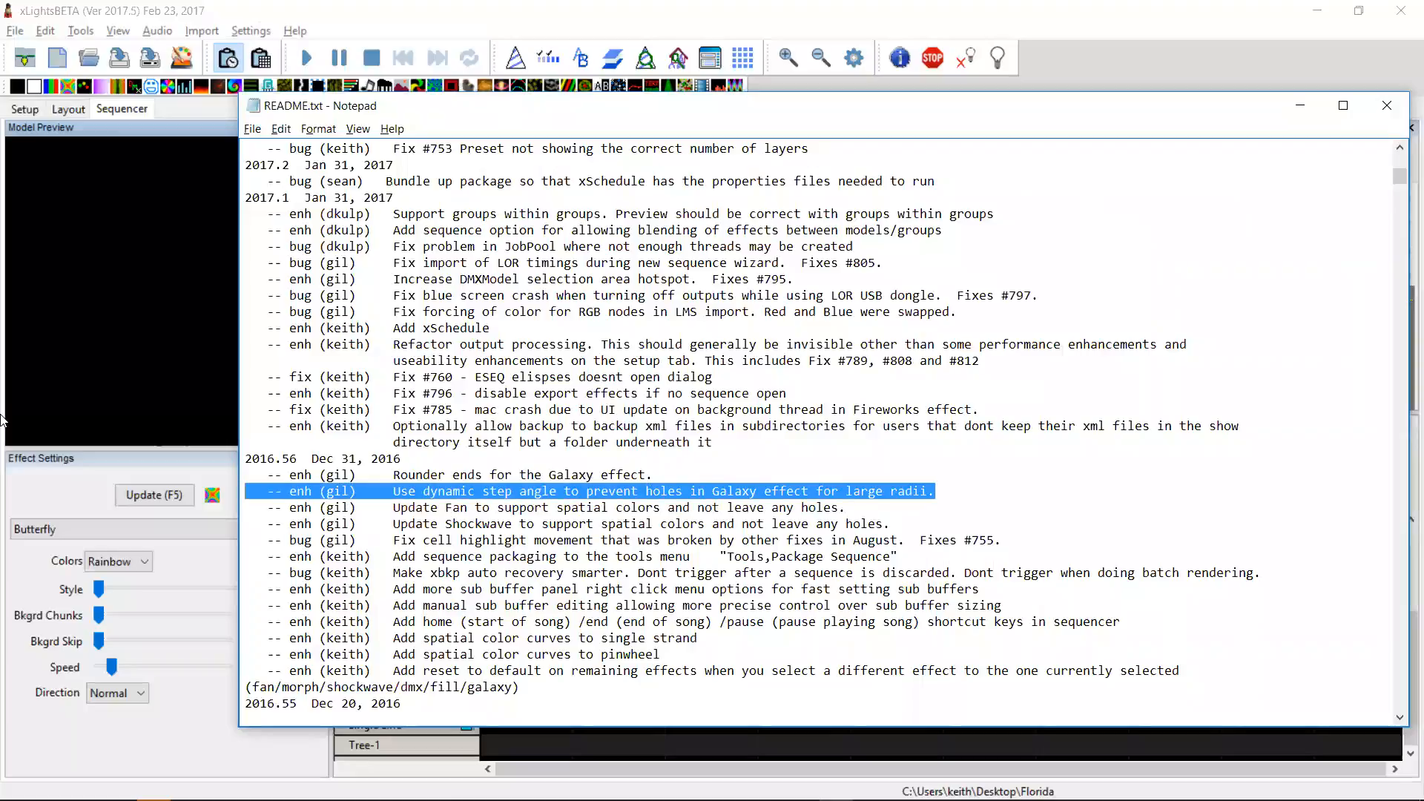
pyautogui.hotkey('shift', 'Up')
# Step: Add a Galaxy effect to the Matrix row and set its end radius to about 77 and start width to about 23
pyautogui.hotkey('alt', 'Tab')
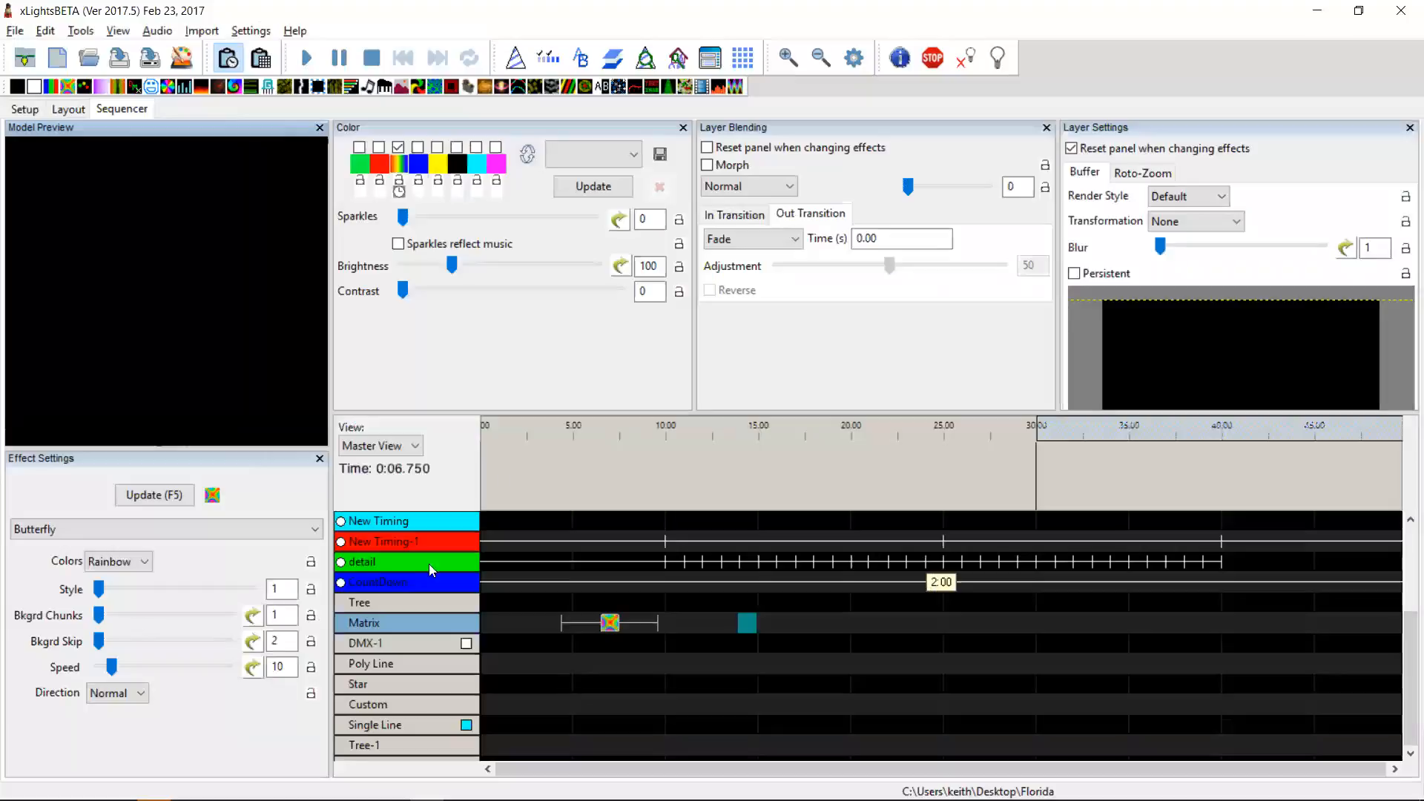
pyautogui.moveTo(234, 87)
pyautogui.mouseDown()
pyautogui.moveTo(499, 232)
pyautogui.moveTo(812, 602)
pyautogui.moveTo(791, 627)
pyautogui.moveTo(928, 623)
pyautogui.mouseUp()
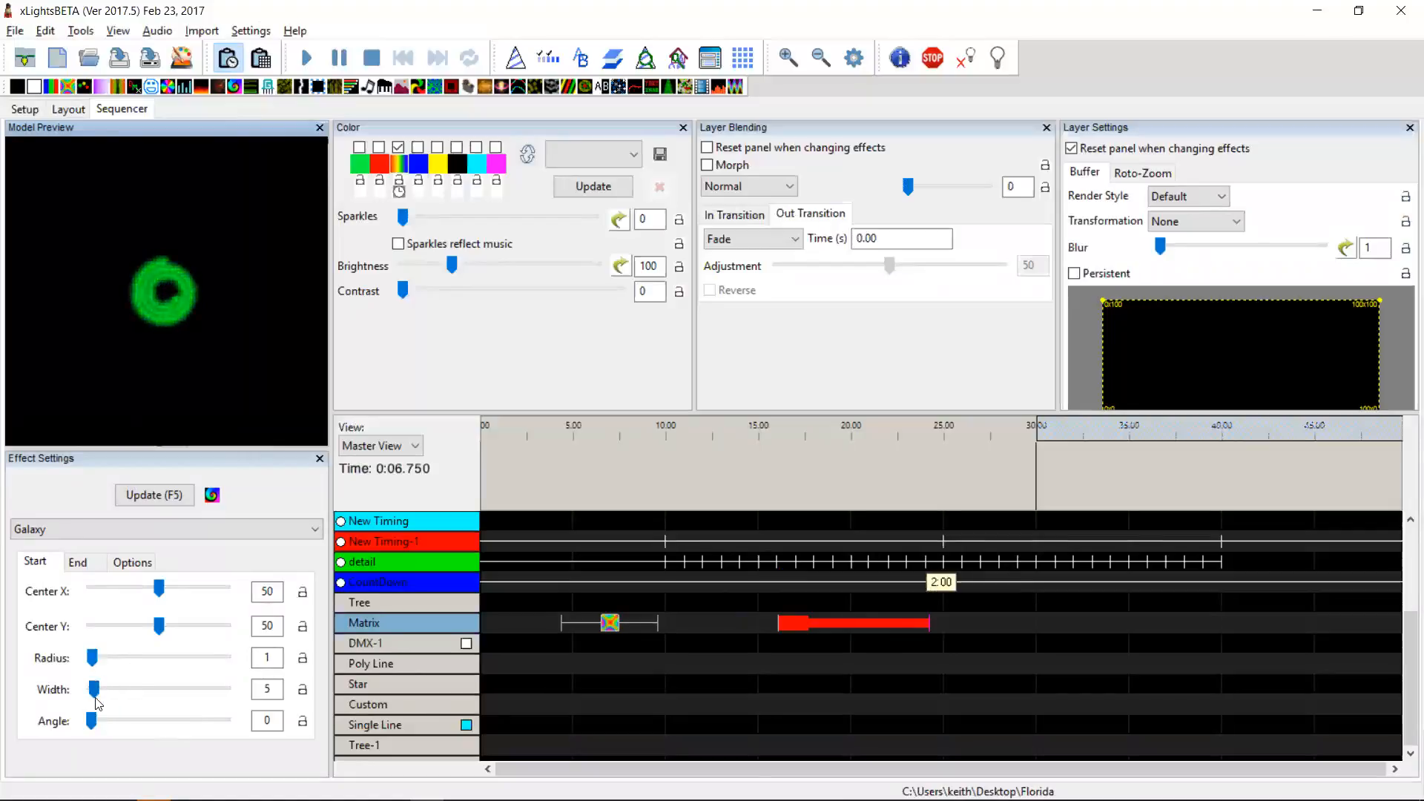
pyautogui.click(77, 562)
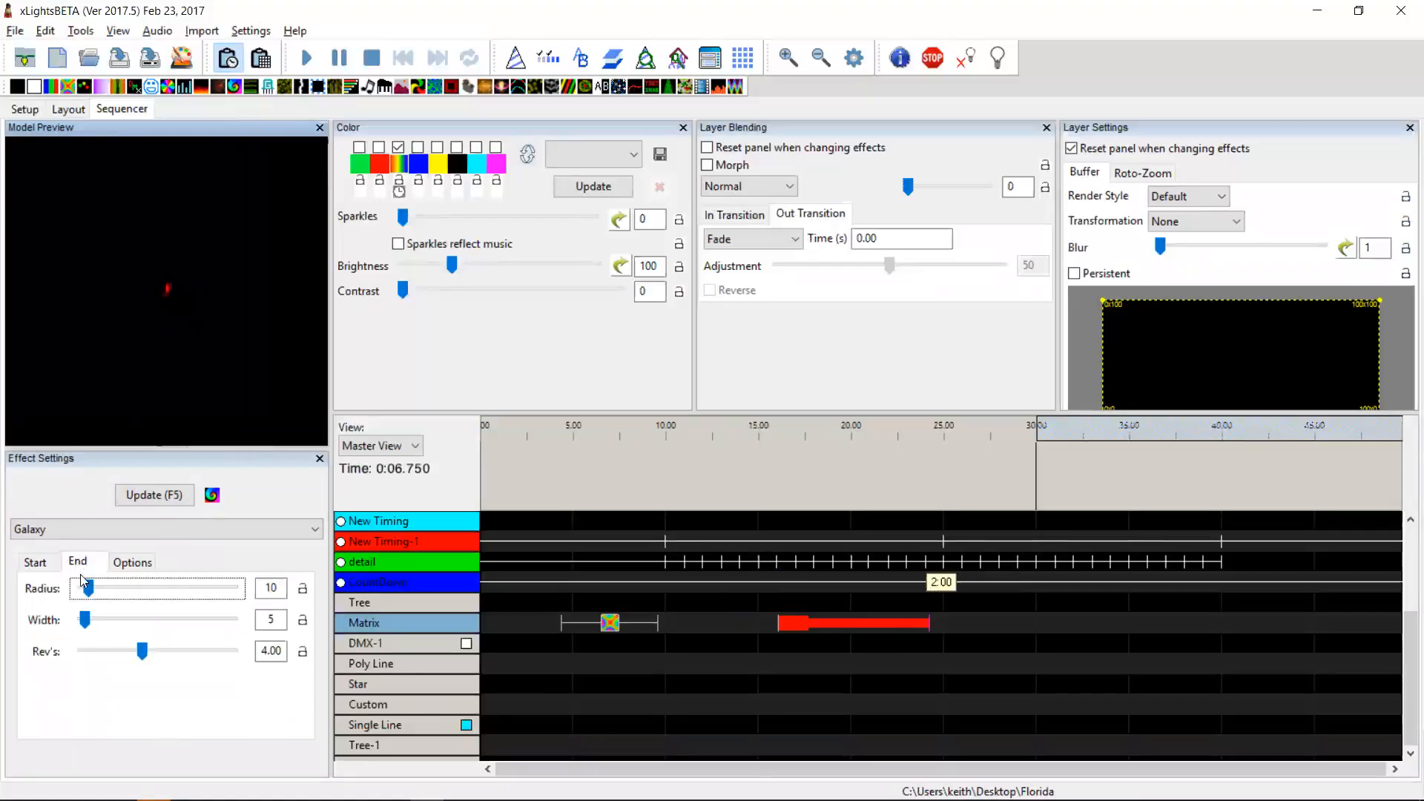
pyautogui.moveTo(88, 588); pyautogui.dragTo(128, 588)
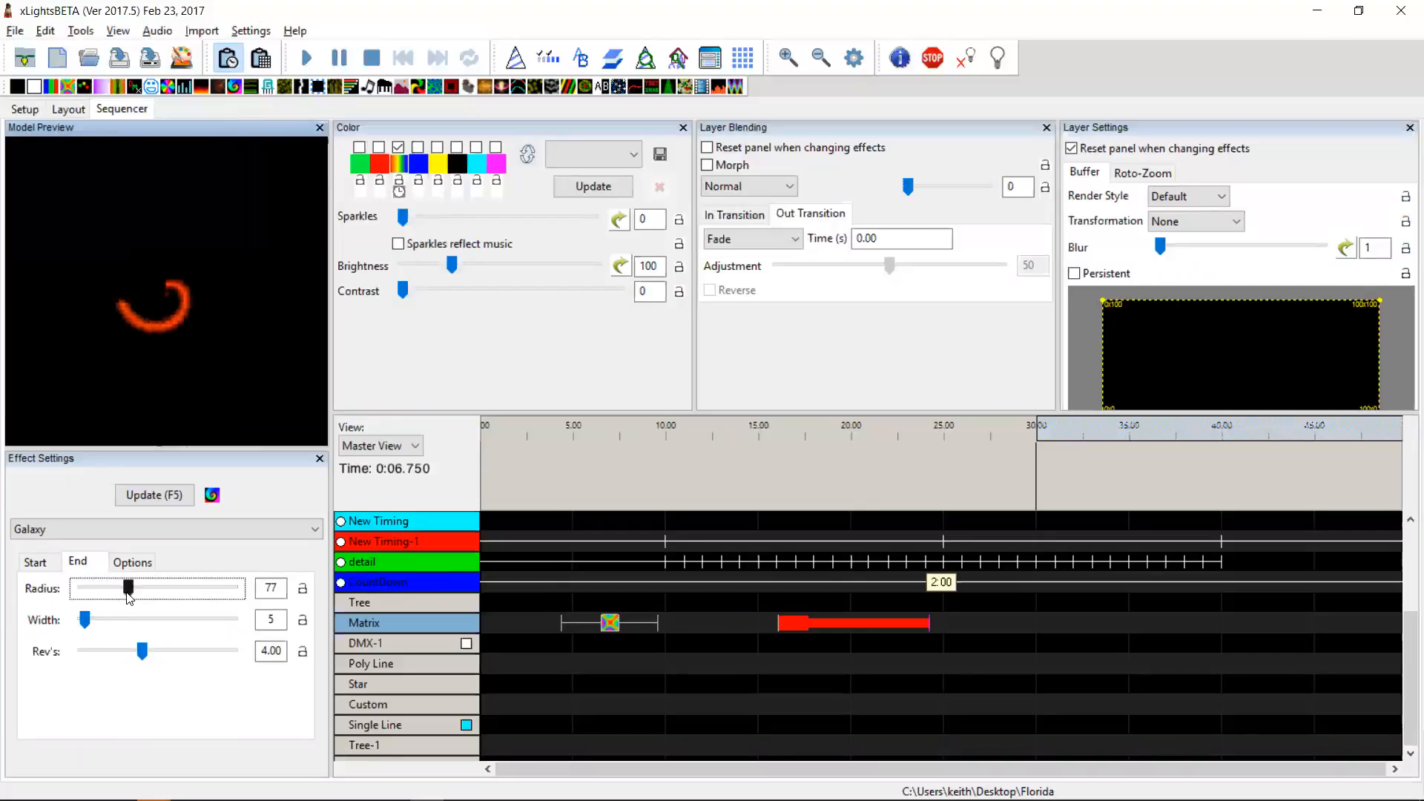
pyautogui.moveTo(128, 590); pyautogui.dragTo(121, 691)
pyautogui.click(35, 562)
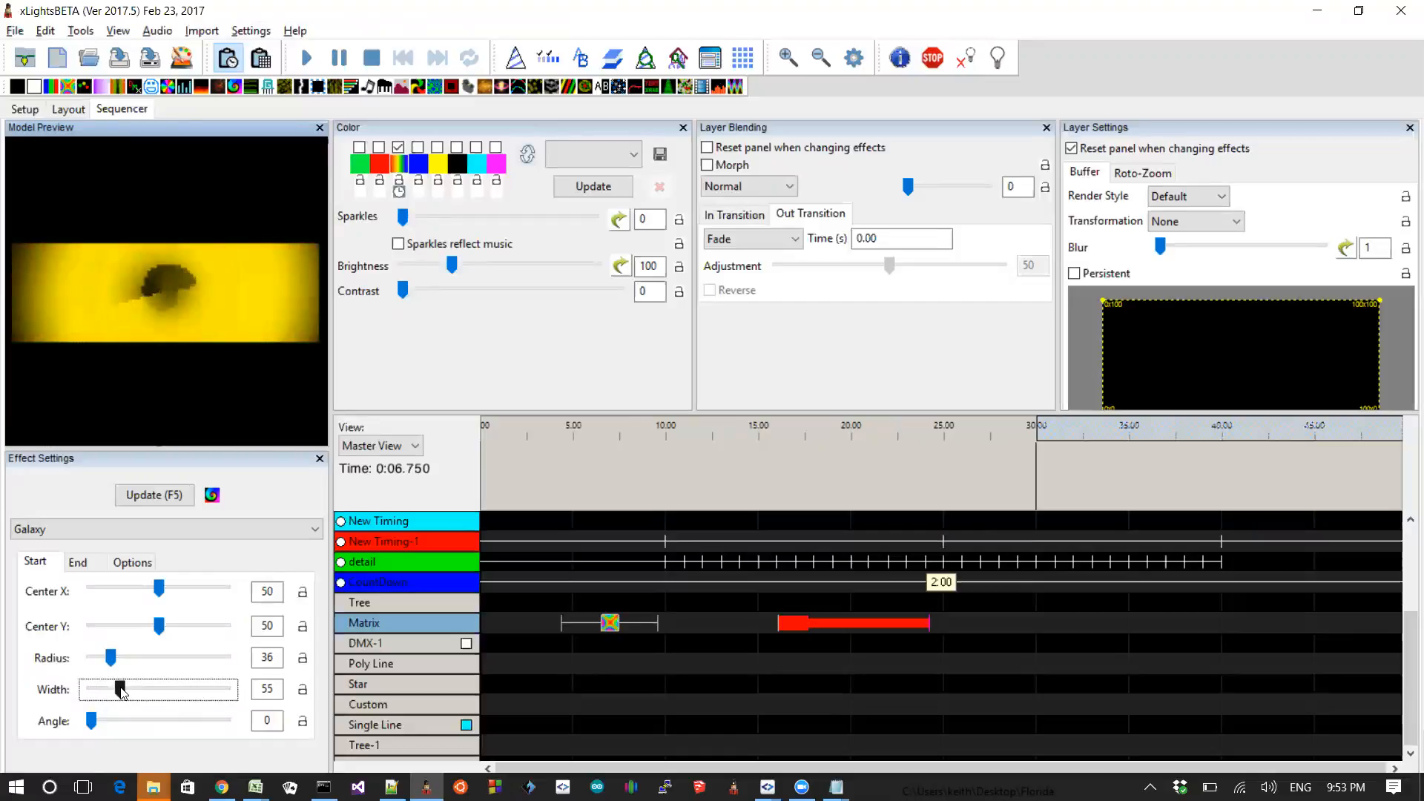
pyautogui.moveTo(121, 691); pyautogui.dragTo(104, 692)
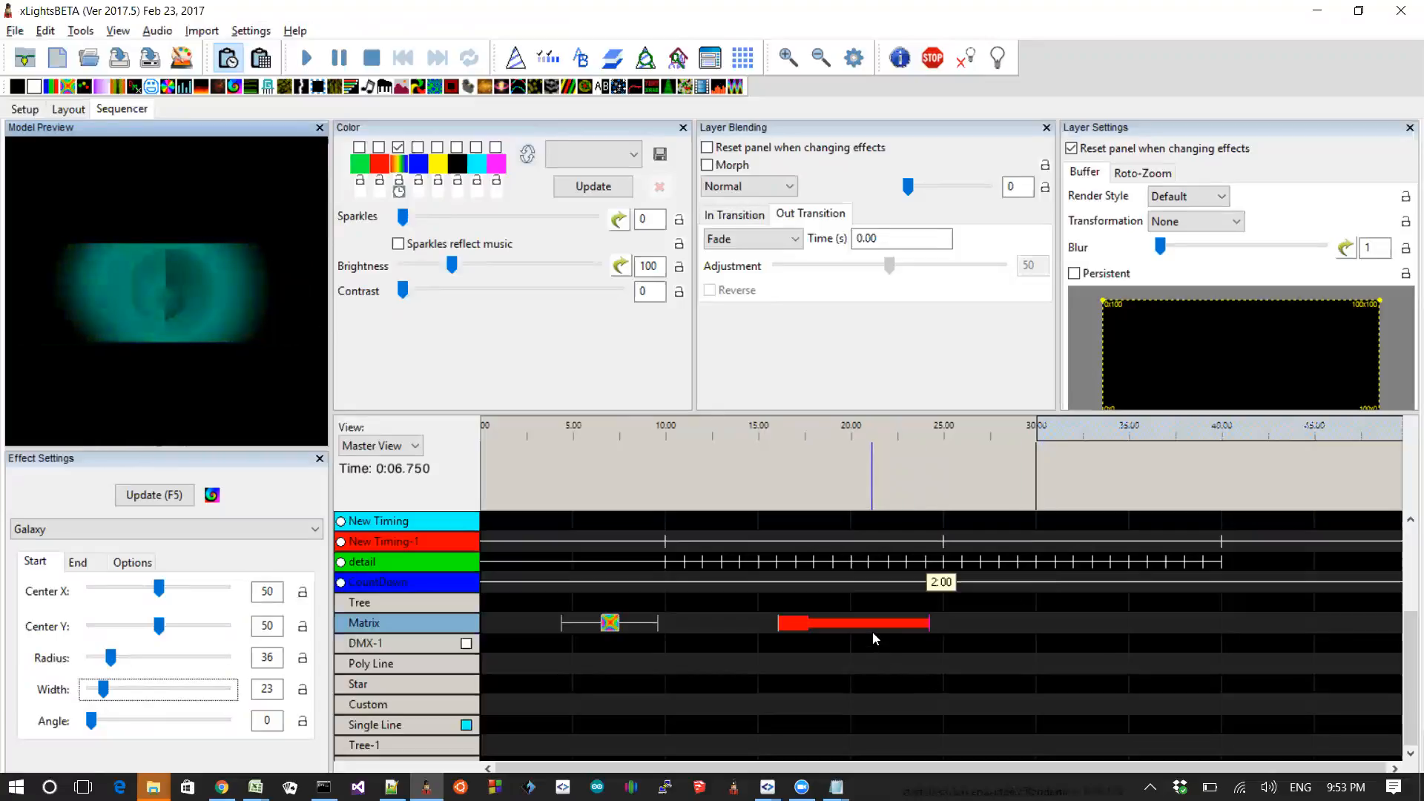
# Step: Add a Shockwave effect to the Matrix row around 11–13 seconds and turn off its Width2 value curve
pyautogui.hotkey('alt', 'Tab')
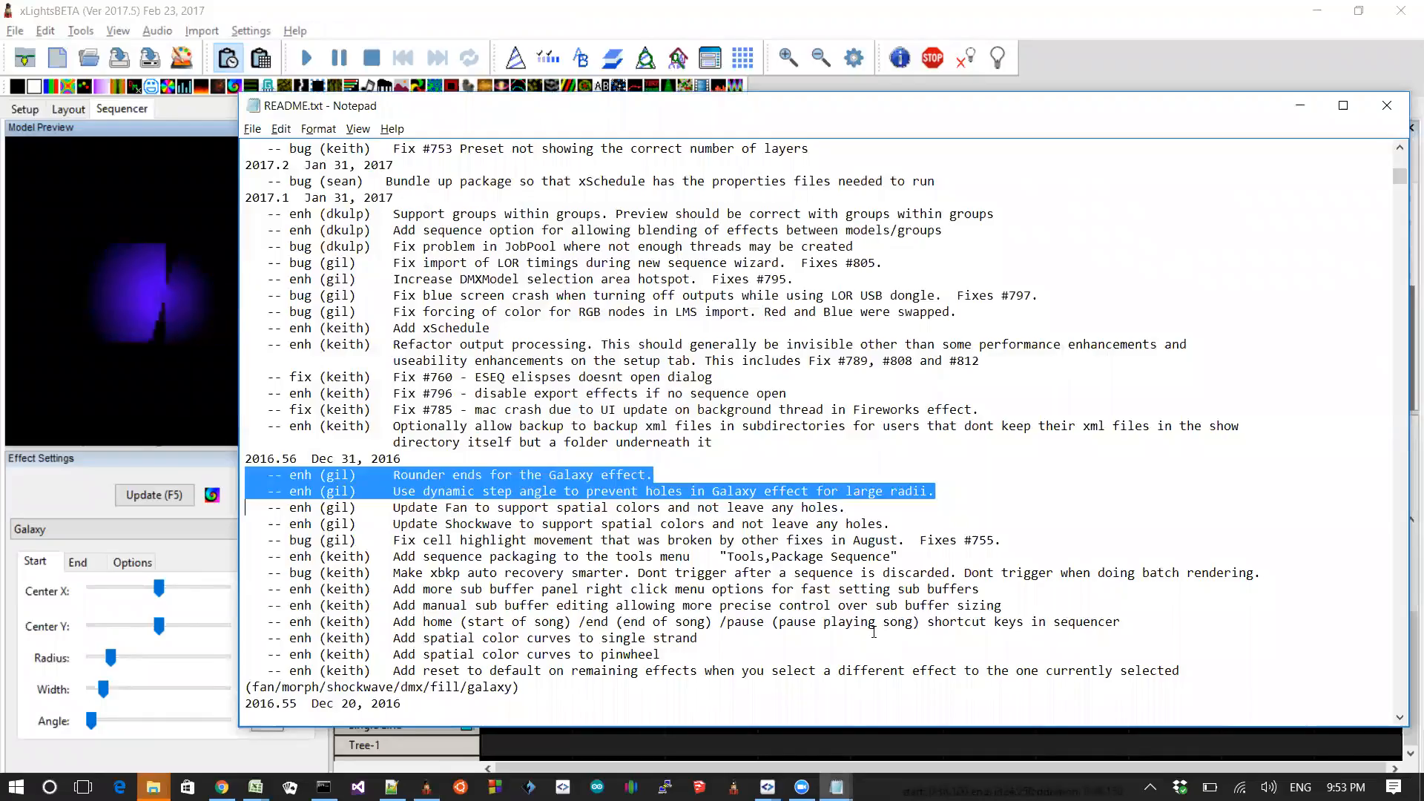
pyautogui.hotkey('alt', 'Tab')
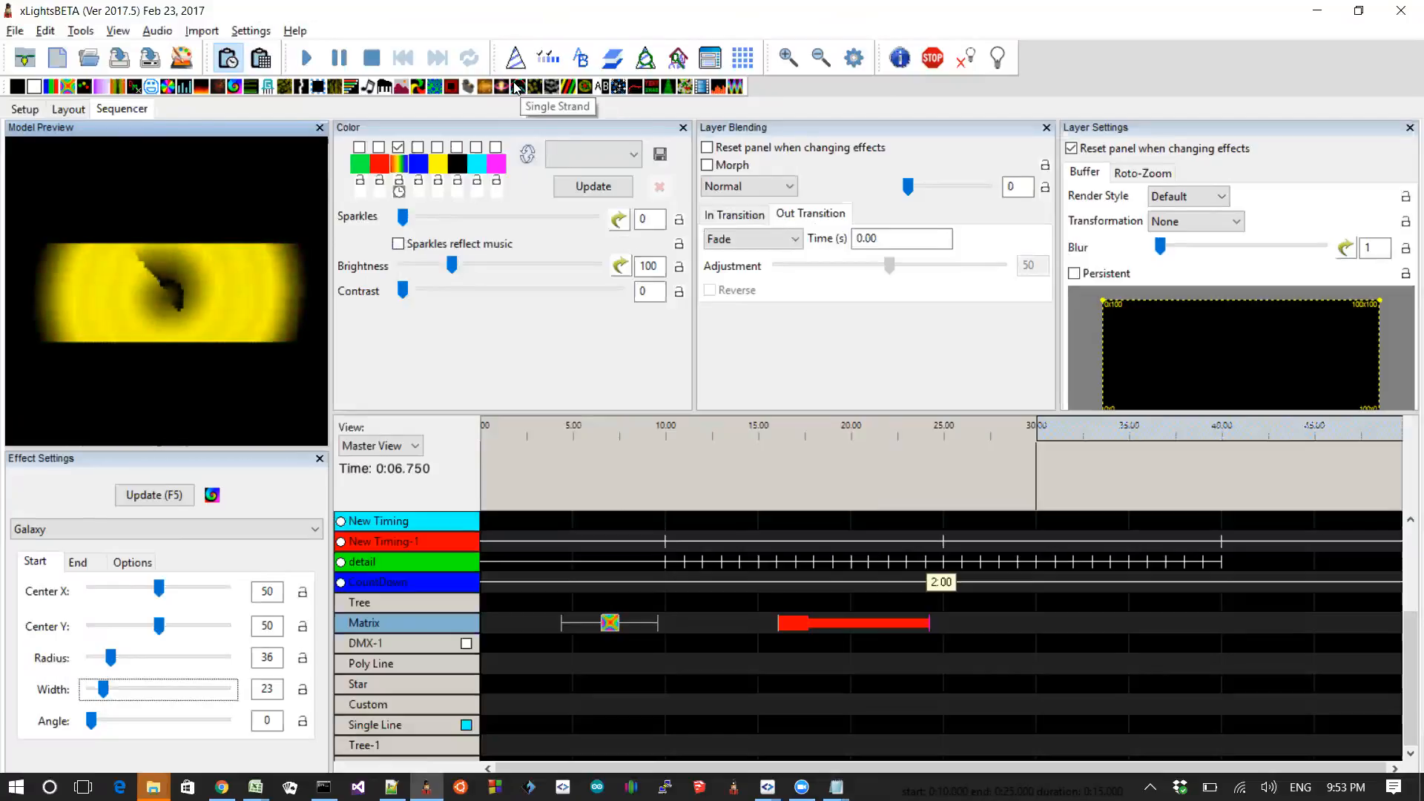
pyautogui.moveTo(492, 94); pyautogui.dragTo(701, 631)
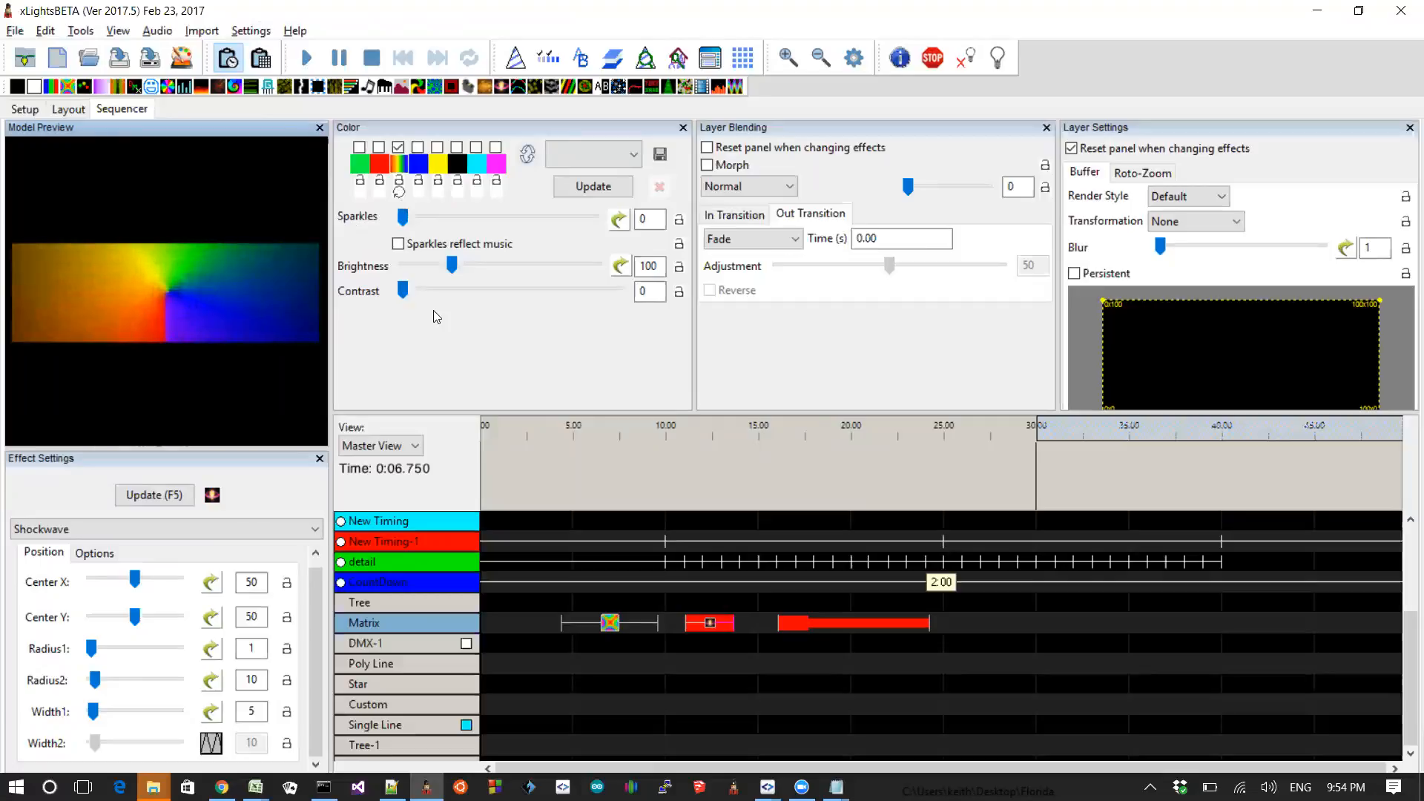
pyautogui.click(211, 743)
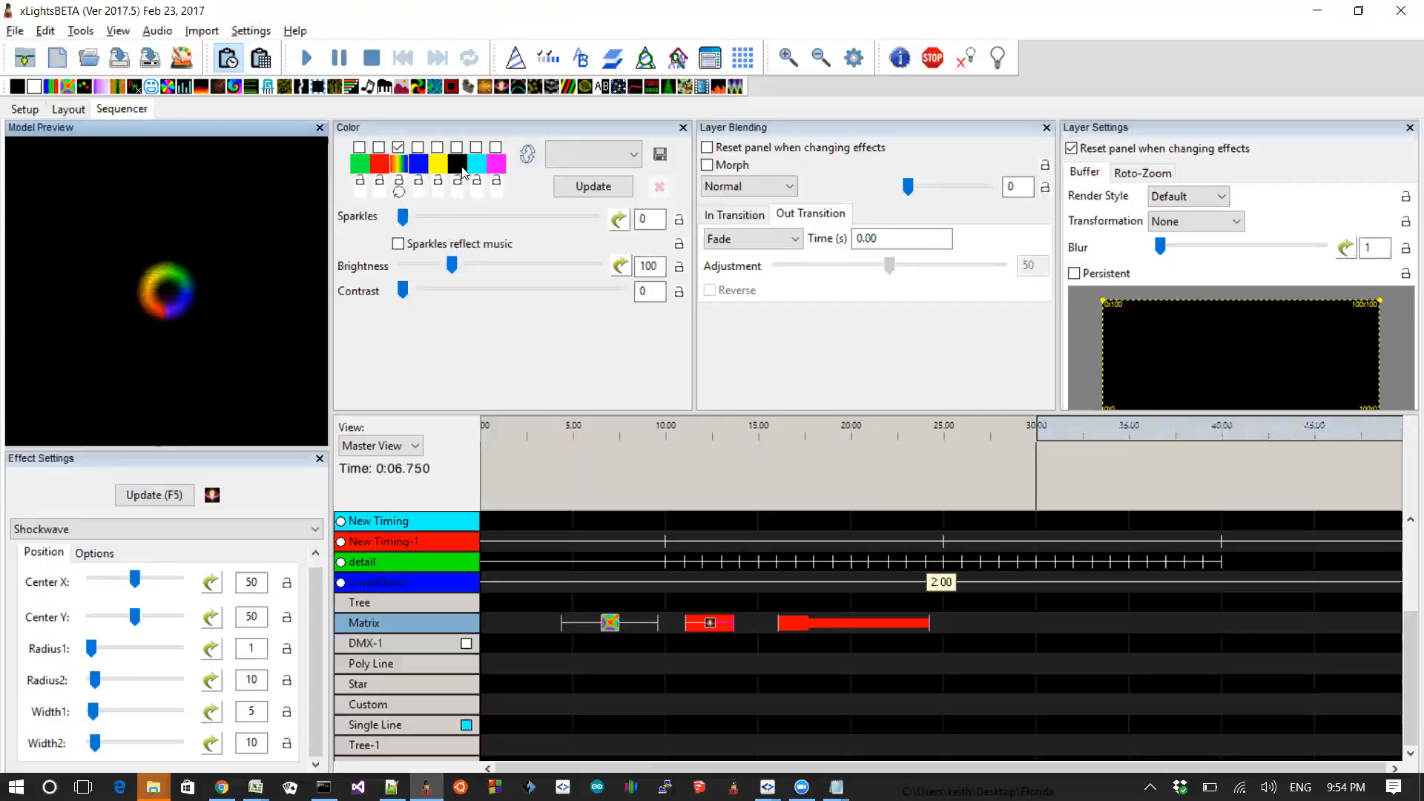
# Step: Switch to the README and highlight the entry about backing up xml files in subdirectories
pyautogui.hotkey('alt', 'Tab')
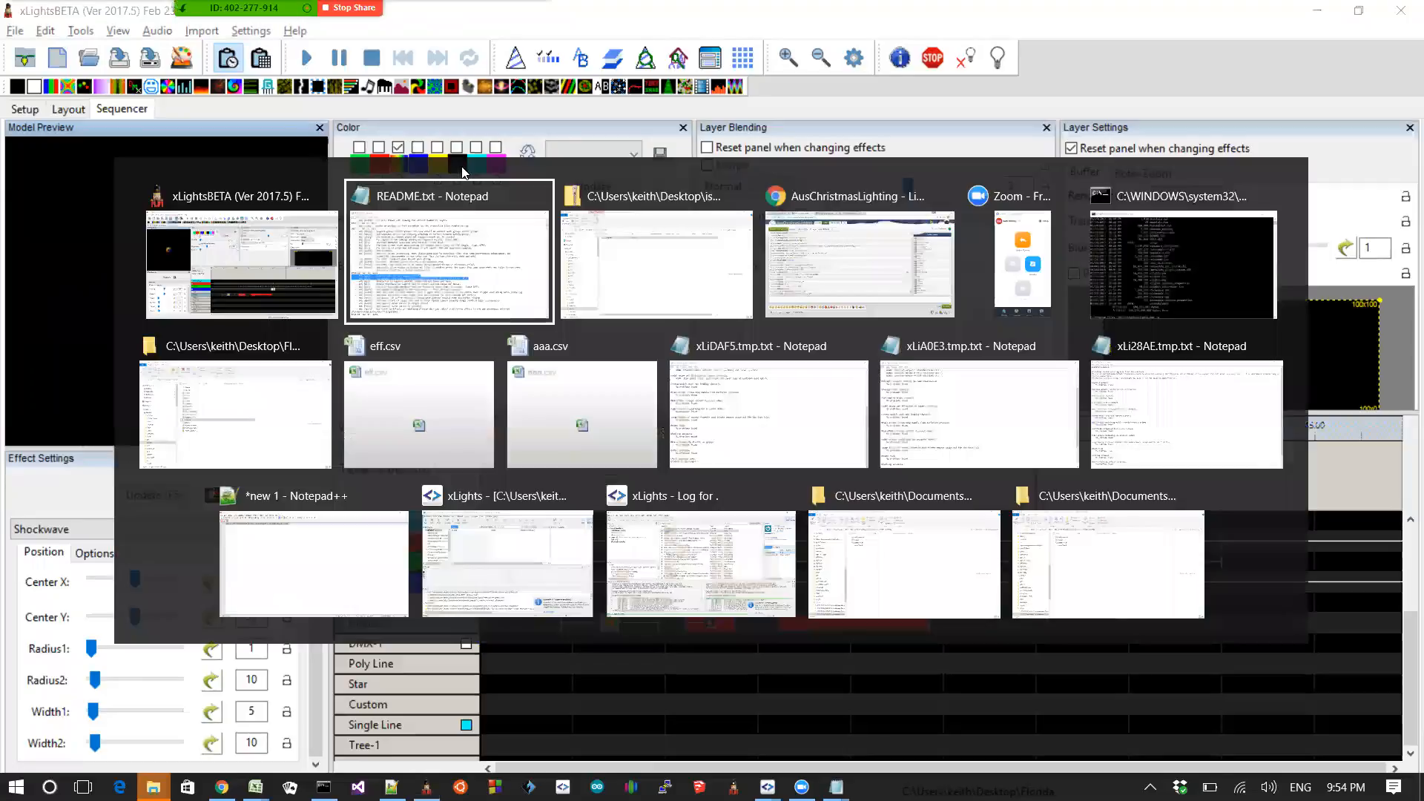
pyautogui.press('Home')
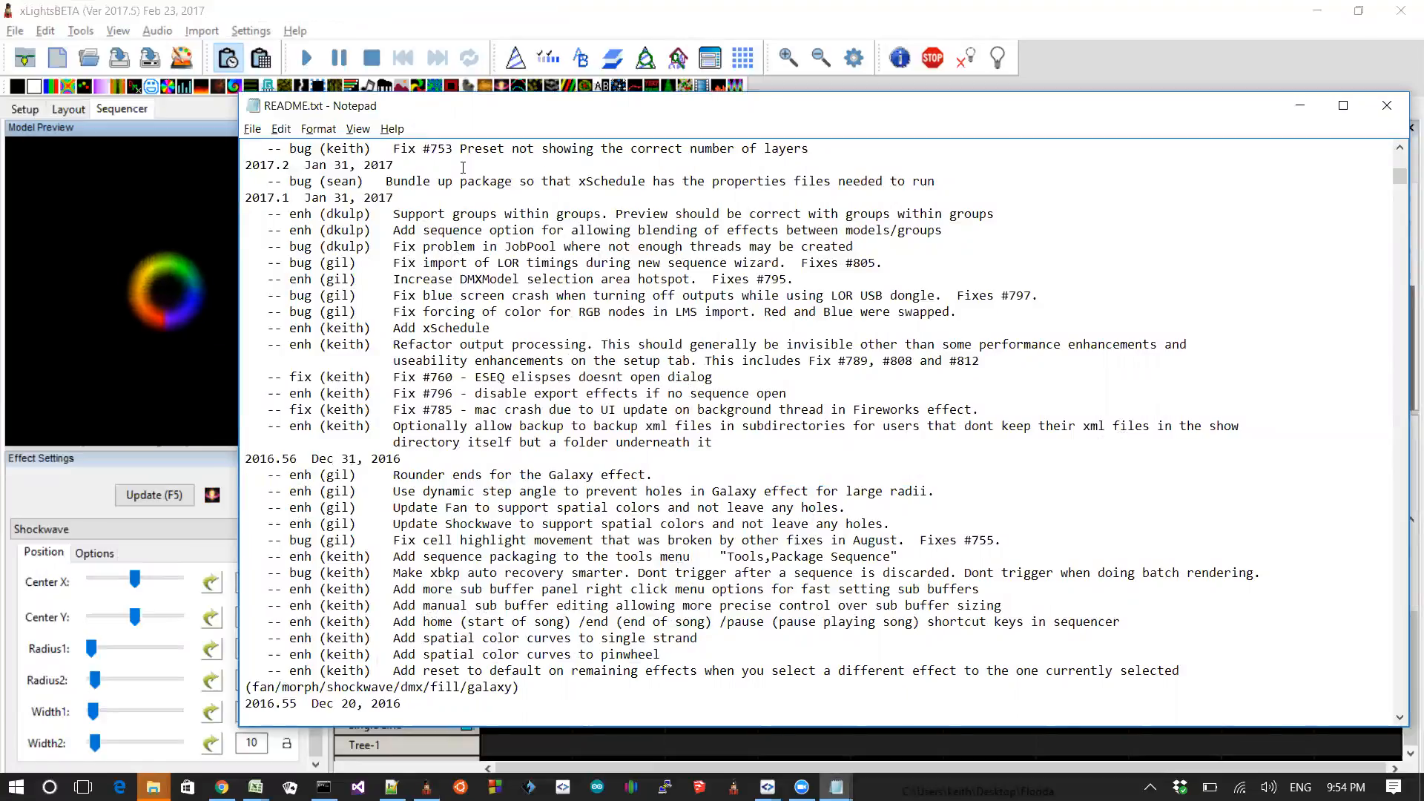
pyautogui.hotkey('shift', 'Up')
pyautogui.hotkey('shift', 'Up')
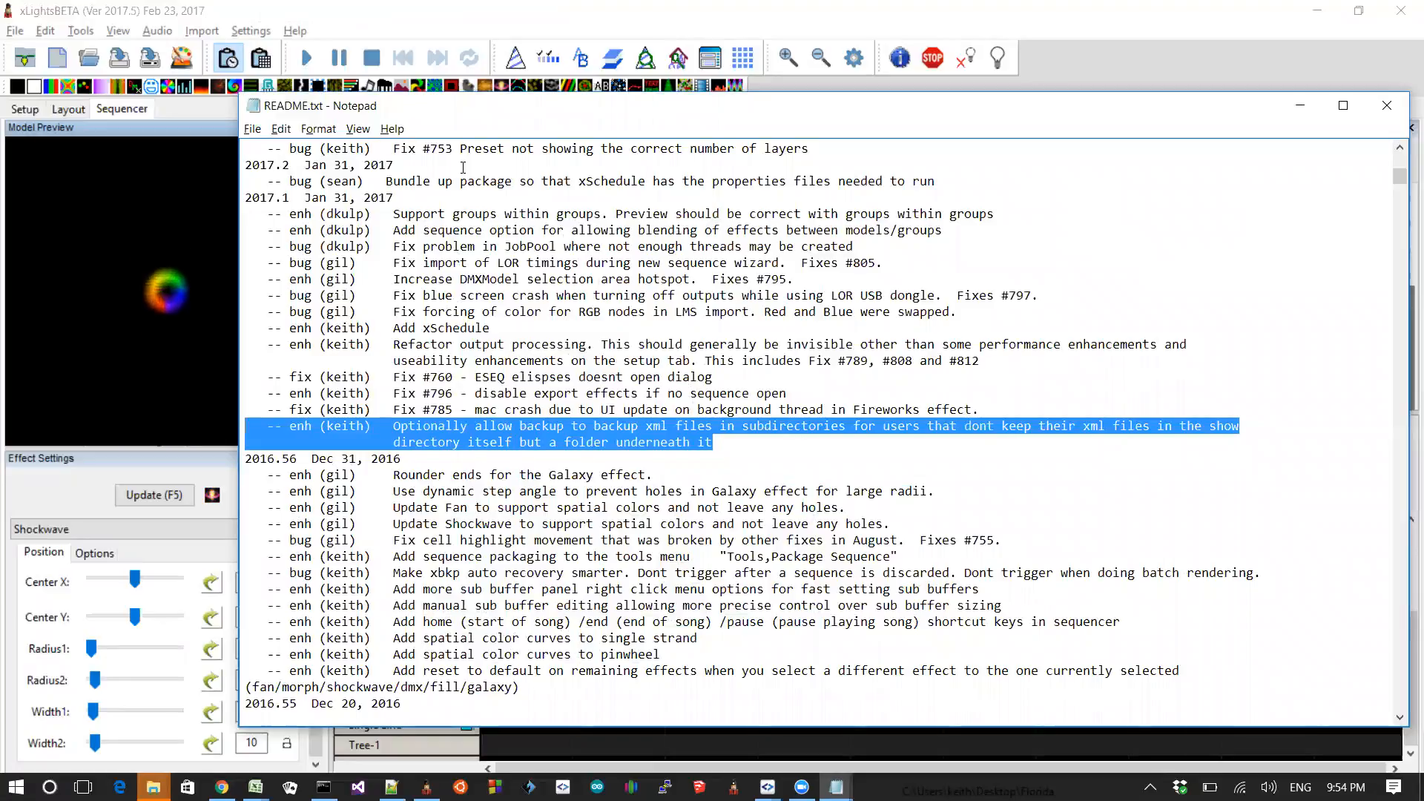
# Step: Toggle the Backup Subfolders option in the xLights settings
pyautogui.click(492, 10)
pyautogui.click(250, 31)
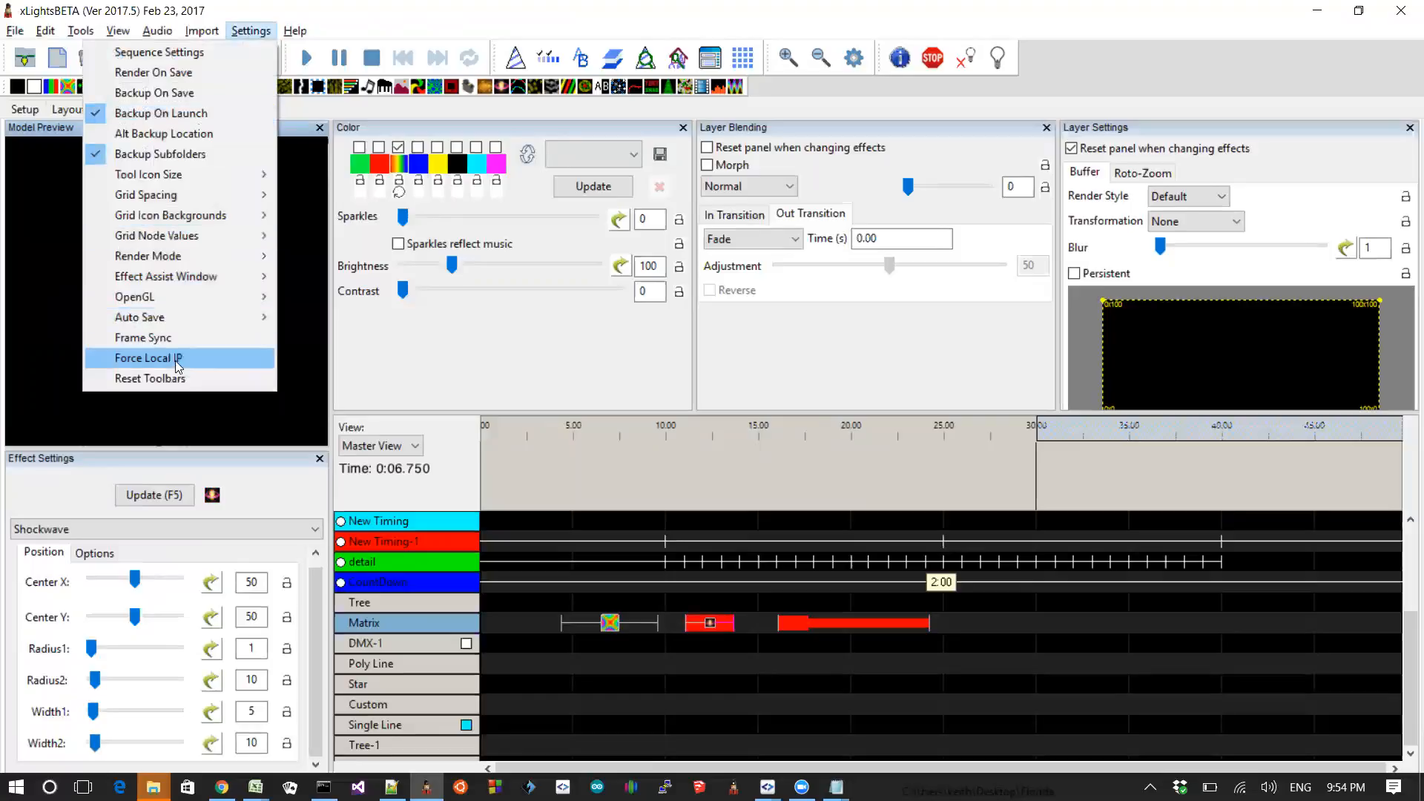
pyautogui.moveTo(189, 315)
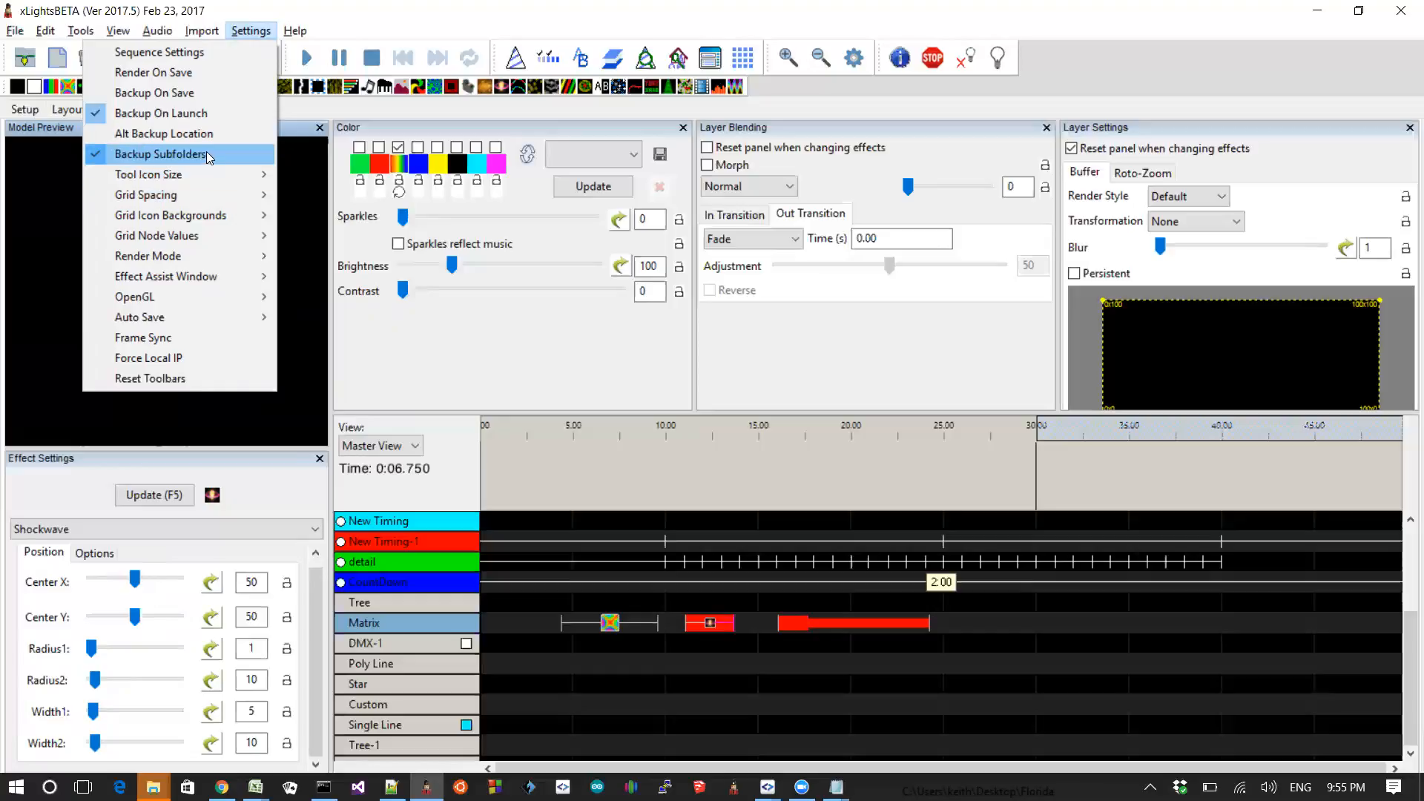
pyautogui.click(197, 151)
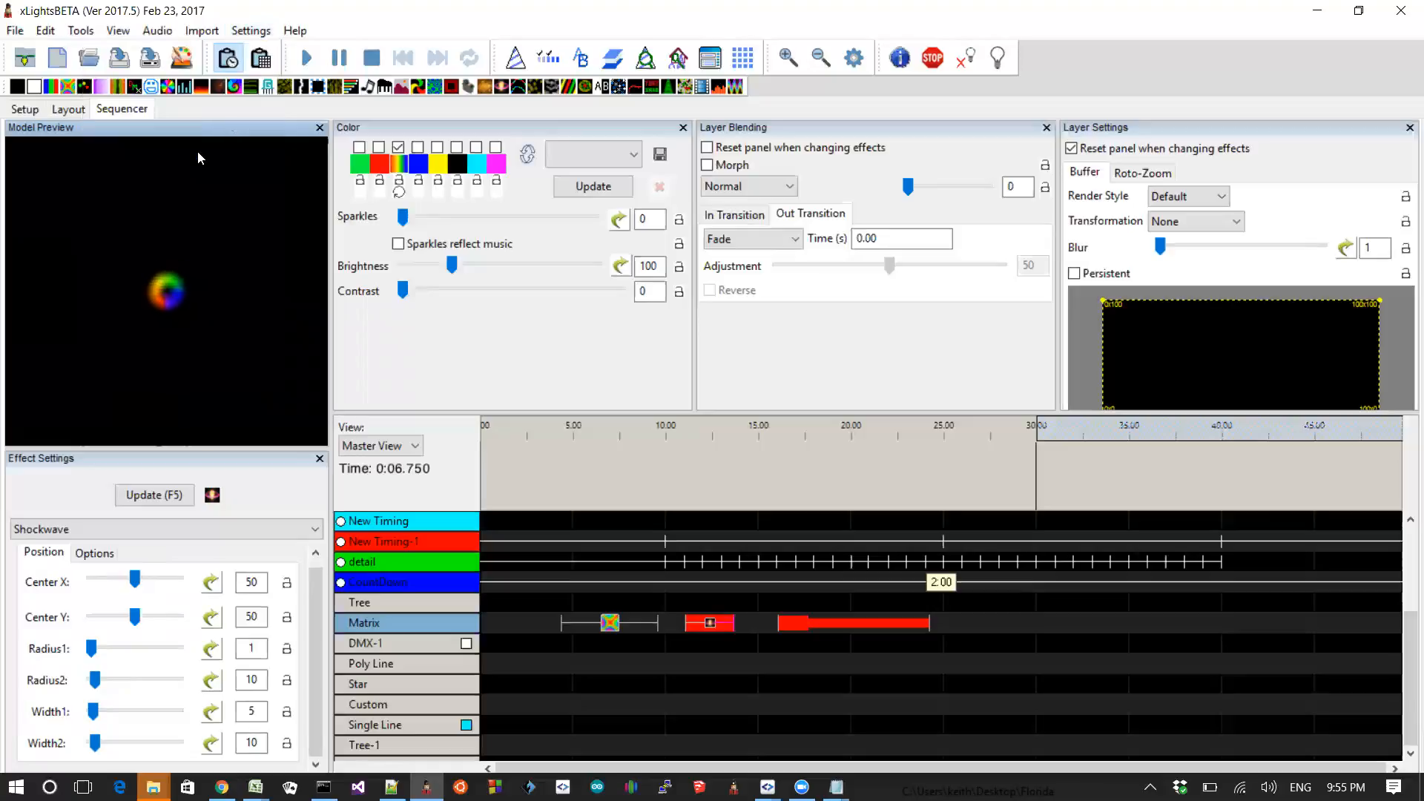
# Step: Switch to the README and highlight the entry about the larger DMXModel selection area hotspot
pyautogui.hotkey('alt', 'Tab')
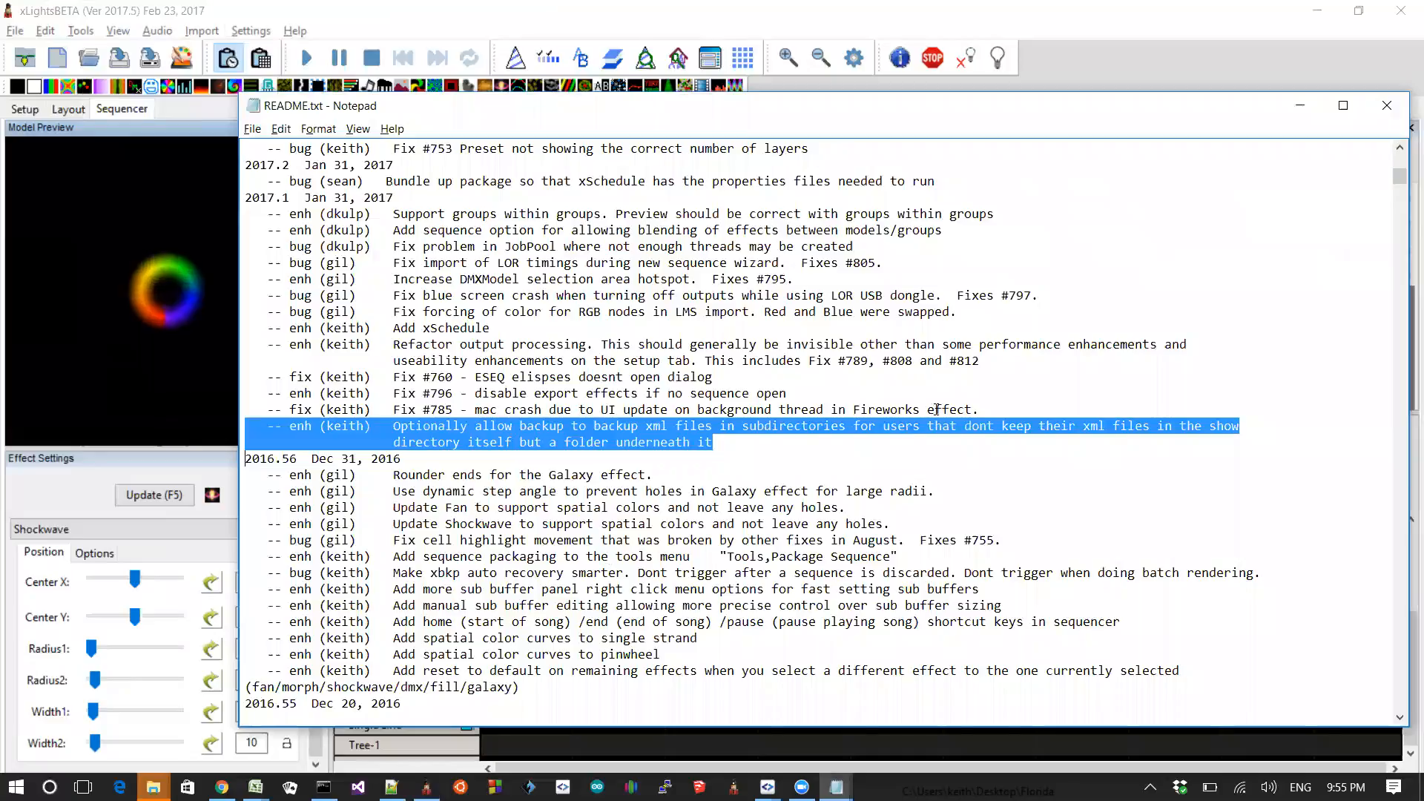
pyautogui.click(989, 412)
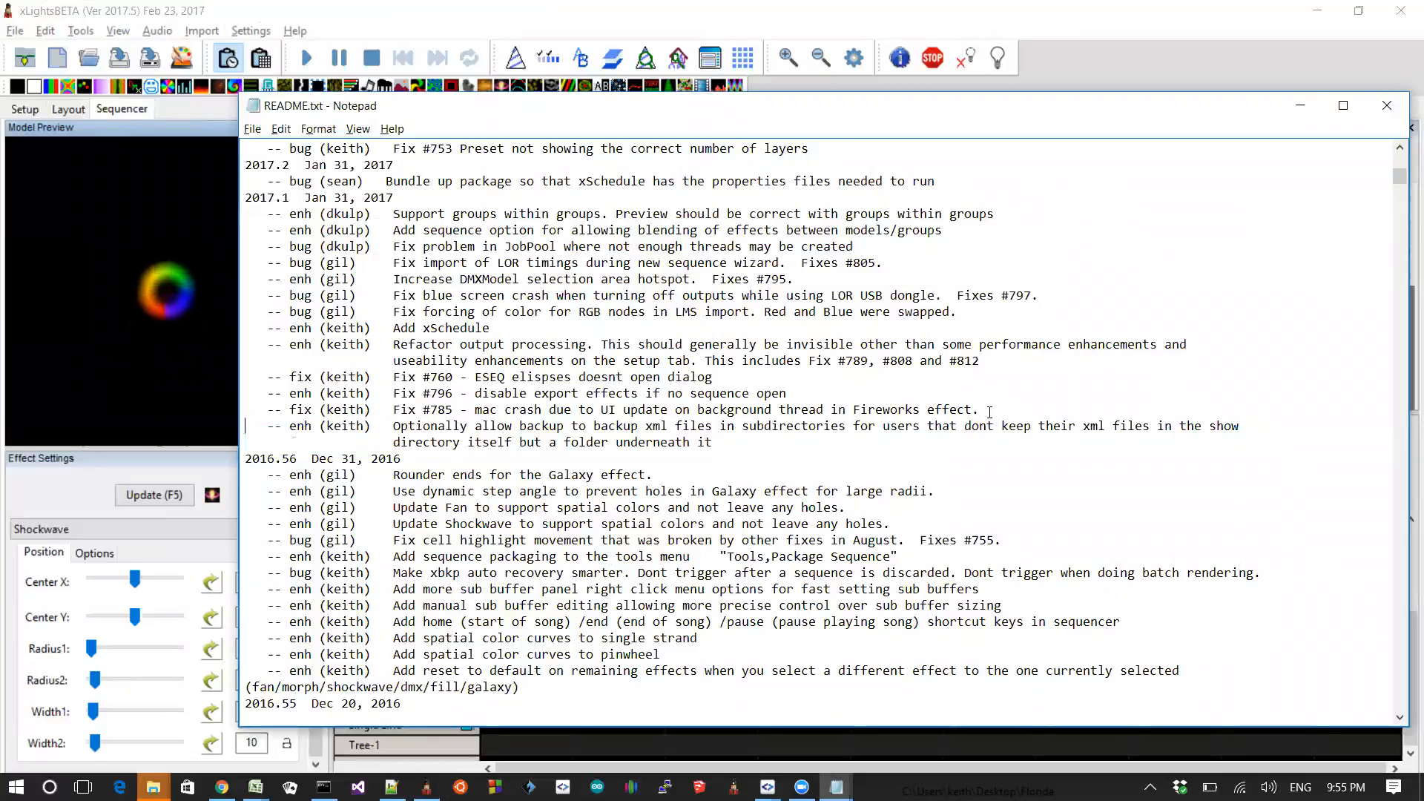
pyautogui.press('Home')
pyautogui.press('Up')
pyautogui.hotkey('shift', 'End')
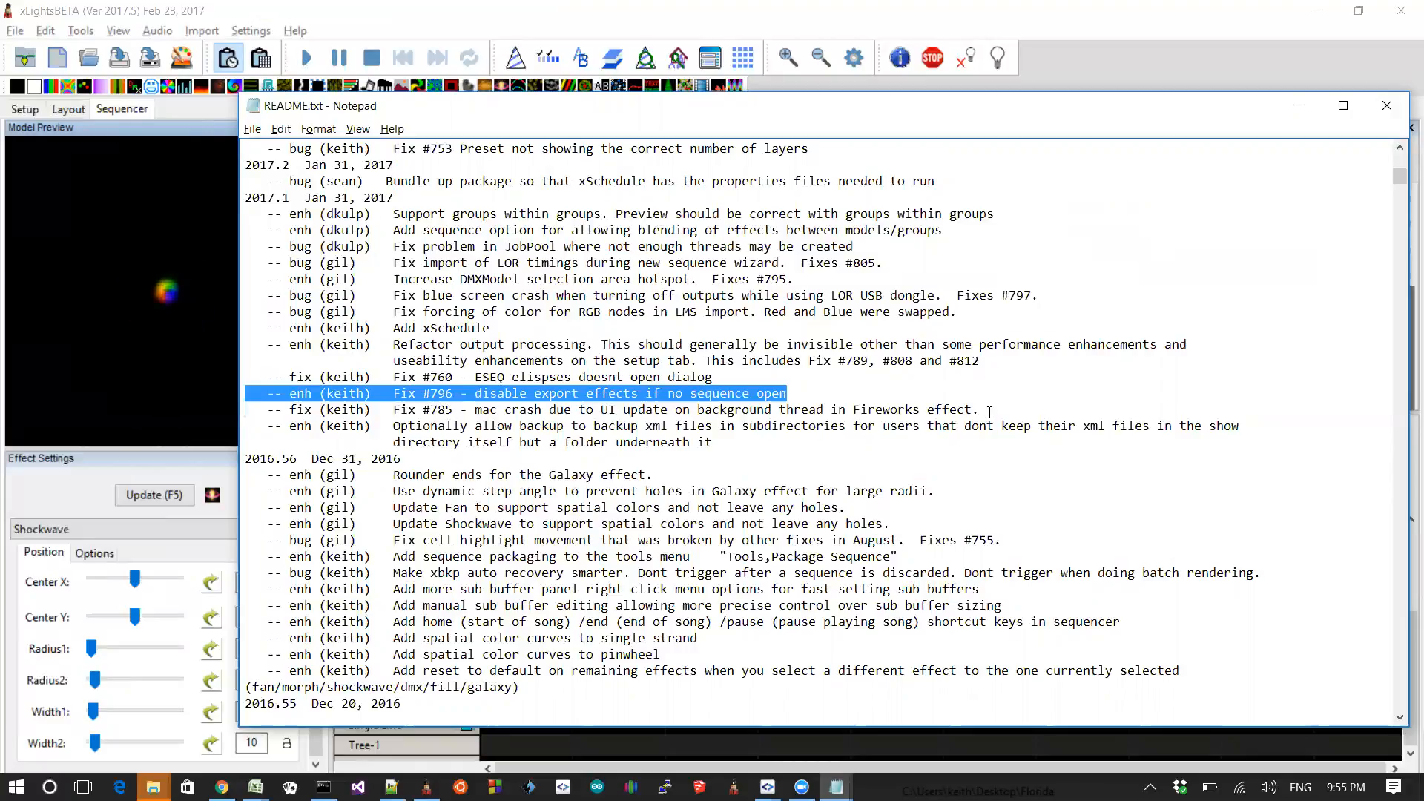
pyautogui.press('Up')
pyautogui.press('Up')
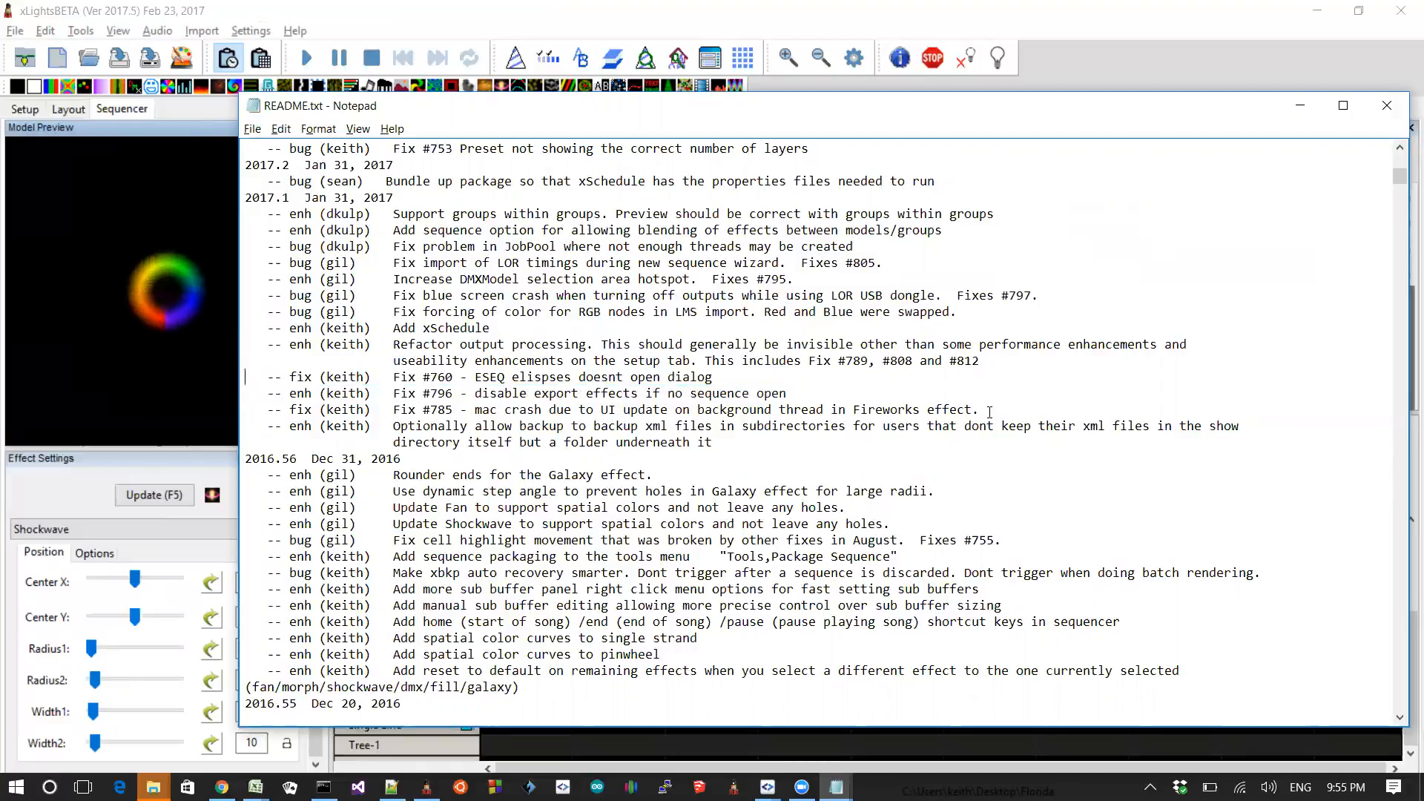
pyautogui.hotkey('shift', 'End')
pyautogui.hotkey('shift', 'Up')
pyautogui.press('Up')
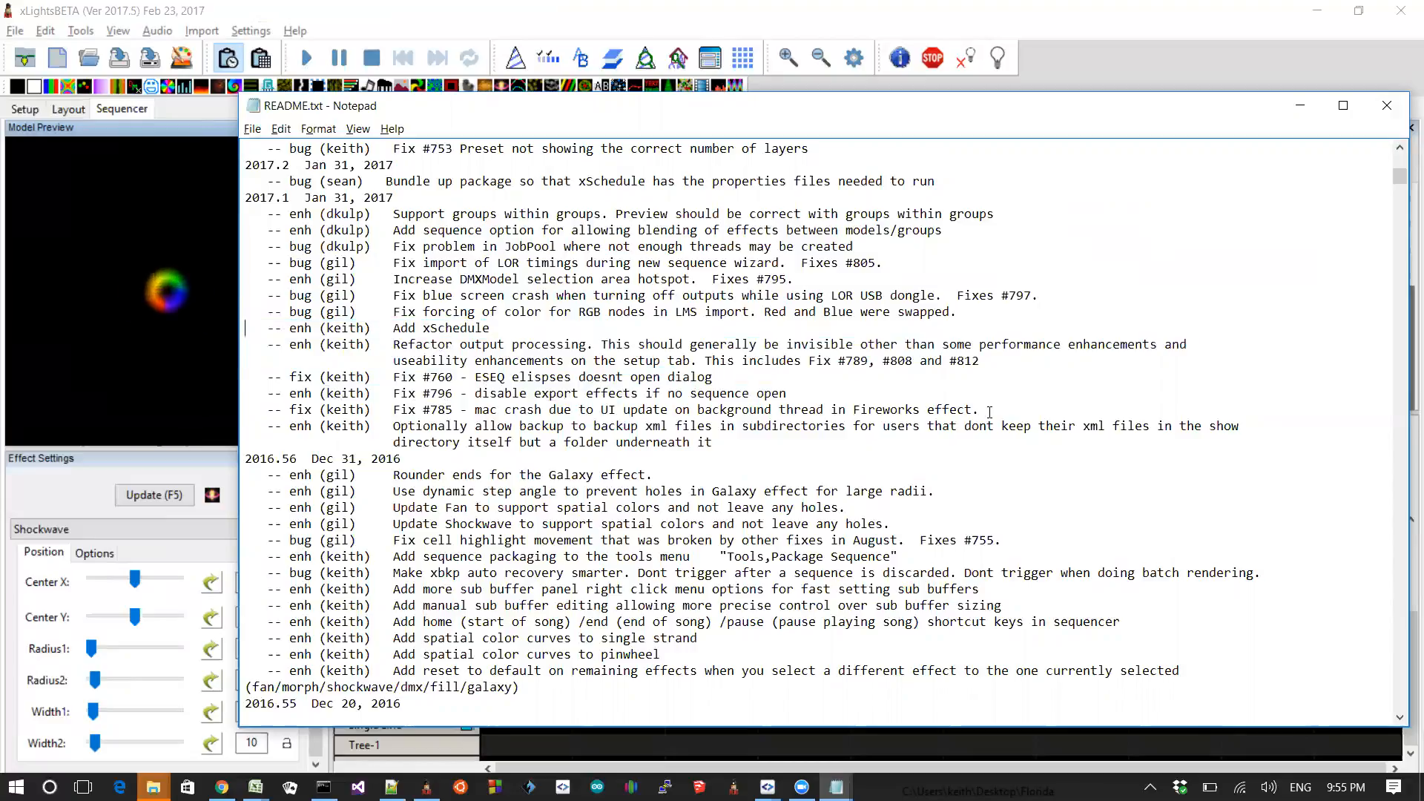
pyautogui.press('Up')
pyautogui.press('Up')
pyautogui.hotkey('shift', 'Up')
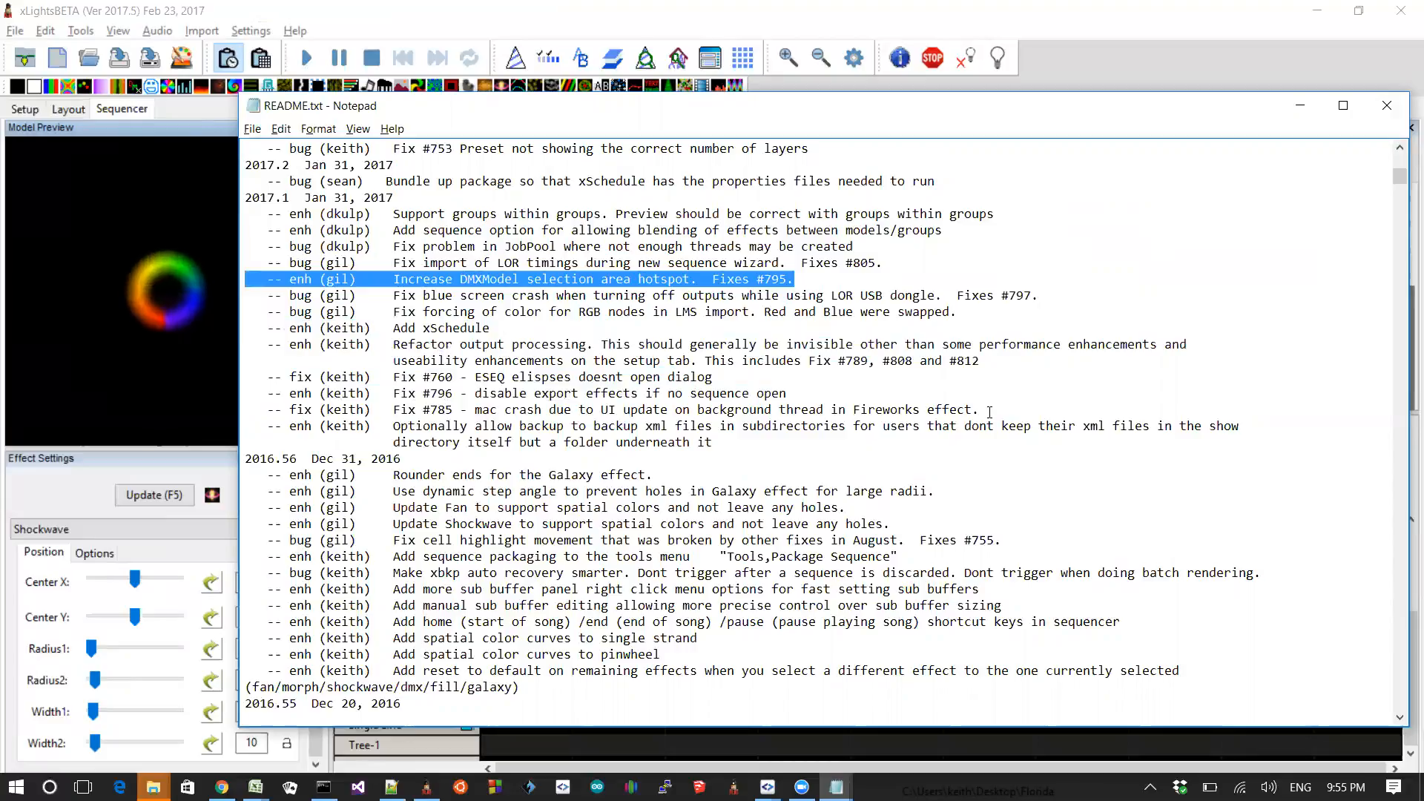
# Step: Open the Layout view and select the DMX moving head and then the DMX skull model in the preview
pyautogui.hotkey('alt', 'Tab')
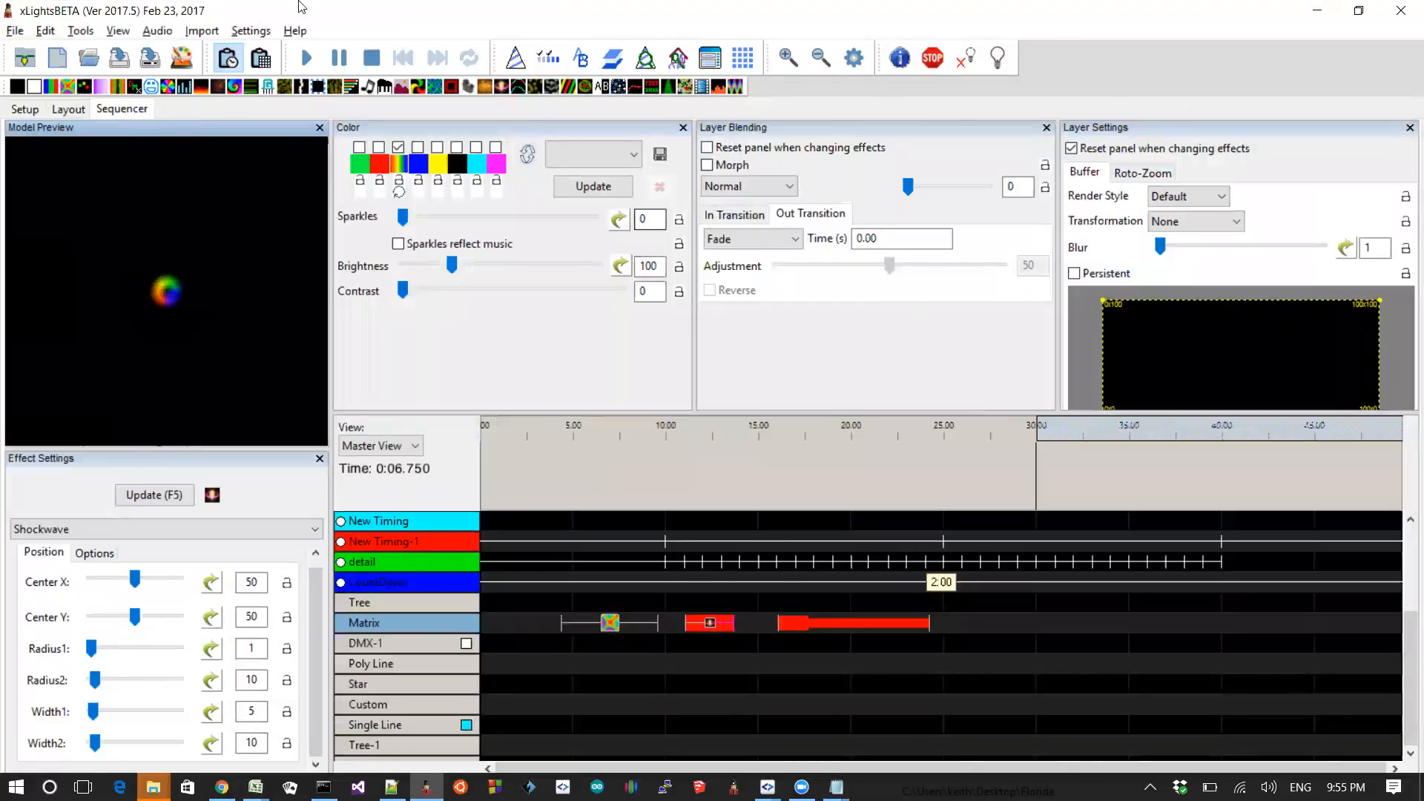
pyautogui.click(68, 109)
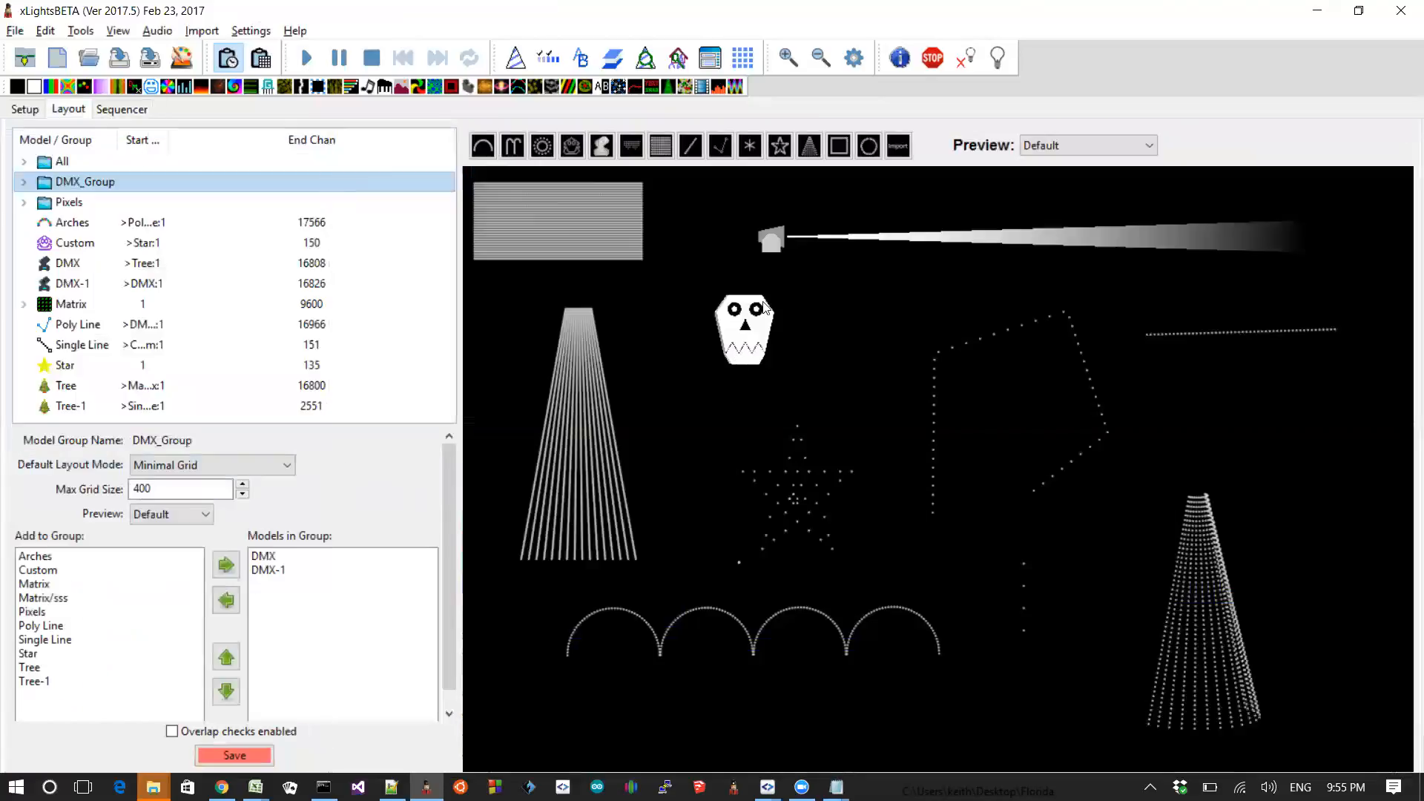
pyautogui.click(765, 239)
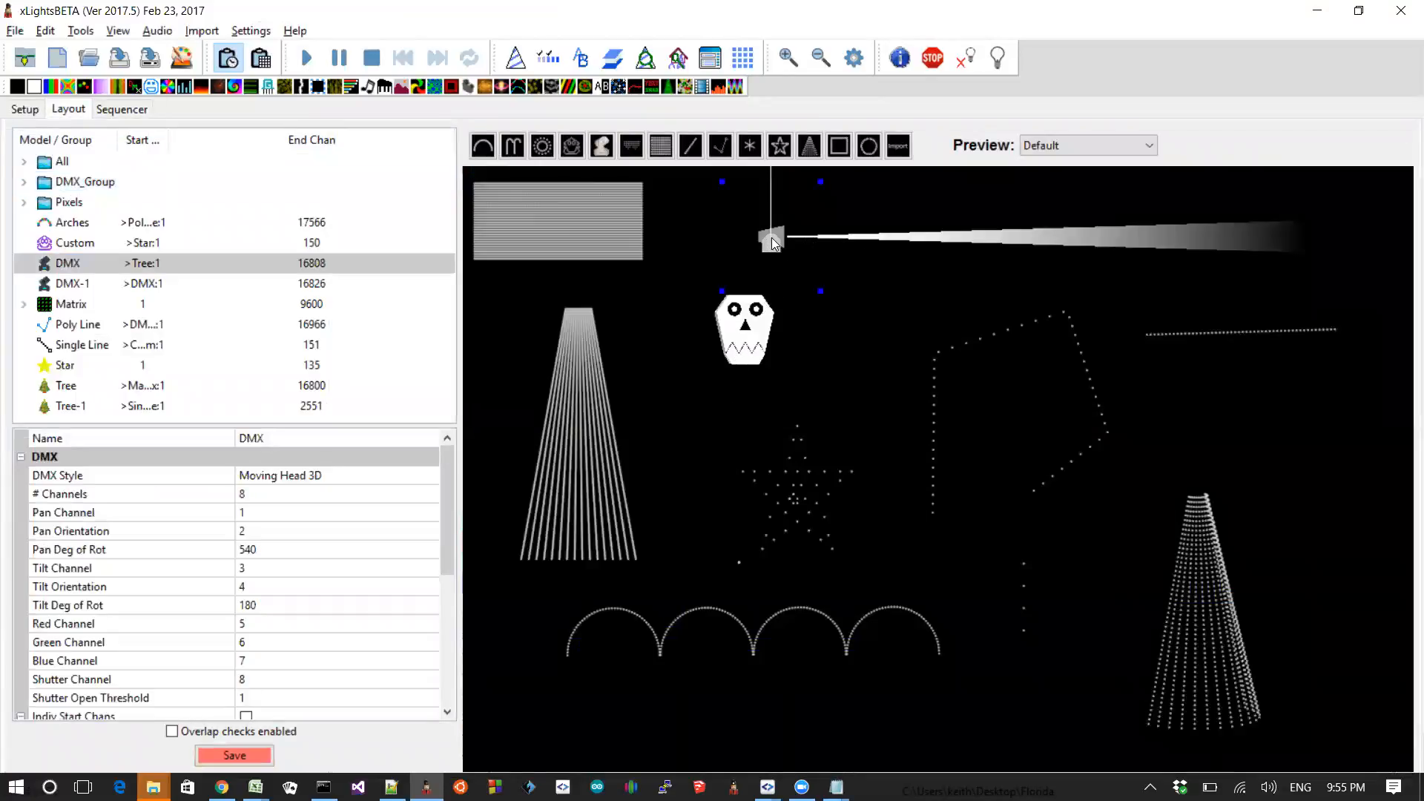
pyautogui.click(742, 327)
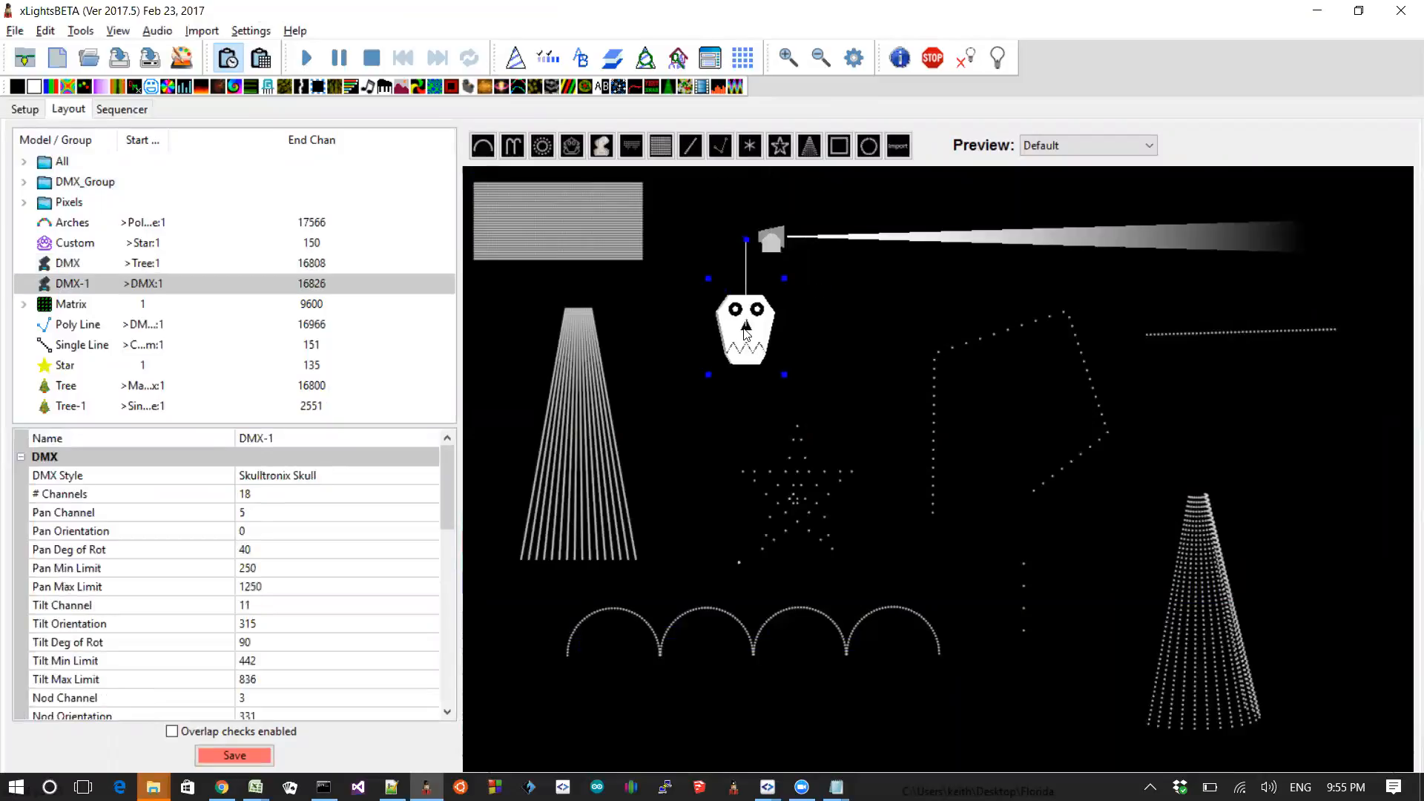
# Step: Switch to the README and highlight the entries about groups within groups and blending between models/groups
pyautogui.hotkey('alt', 'Tab')
pyautogui.moveTo(882, 339); pyautogui.dragTo(521, 248)
pyautogui.click(520, 248)
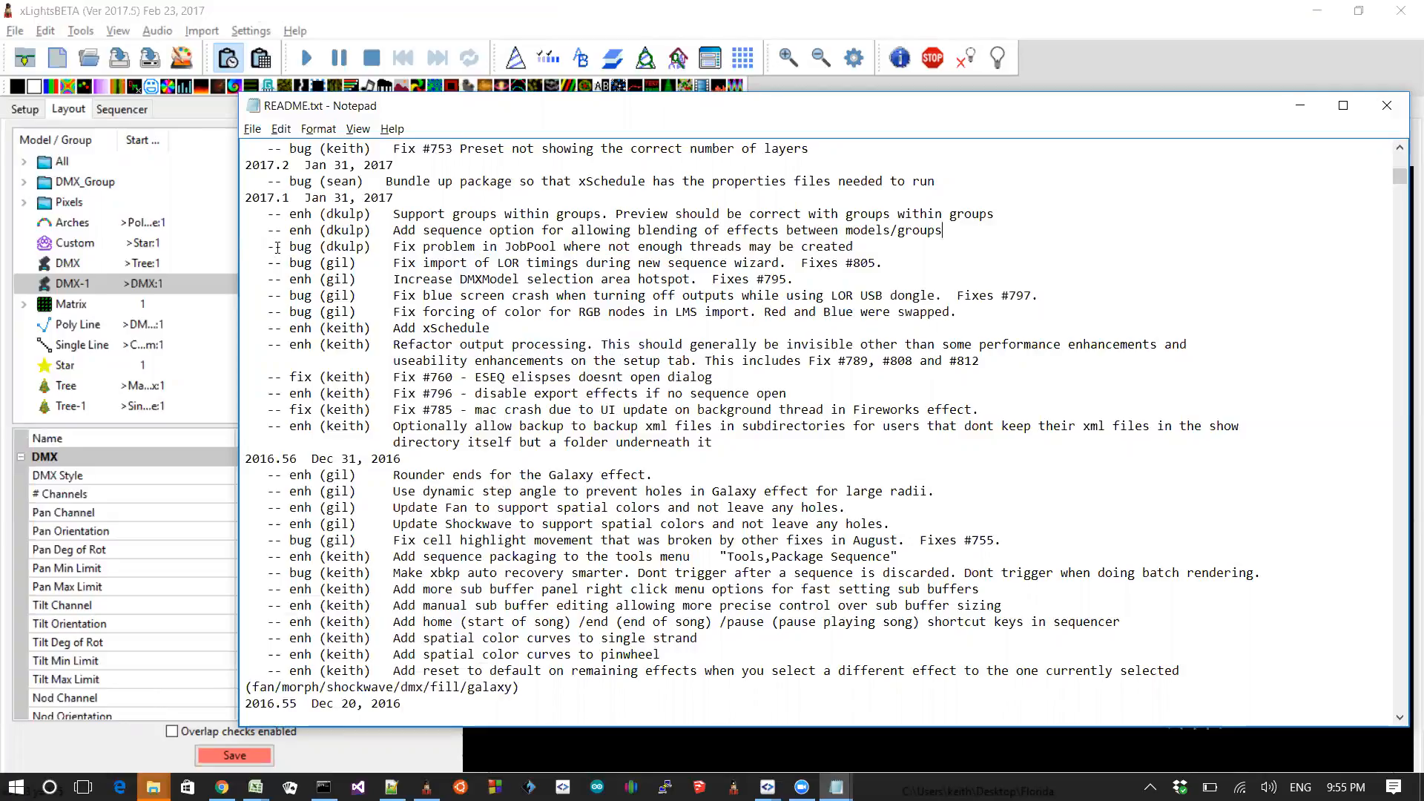
pyautogui.hotkey('shift', 'Up')
pyautogui.hotkey('shift', 'Up')
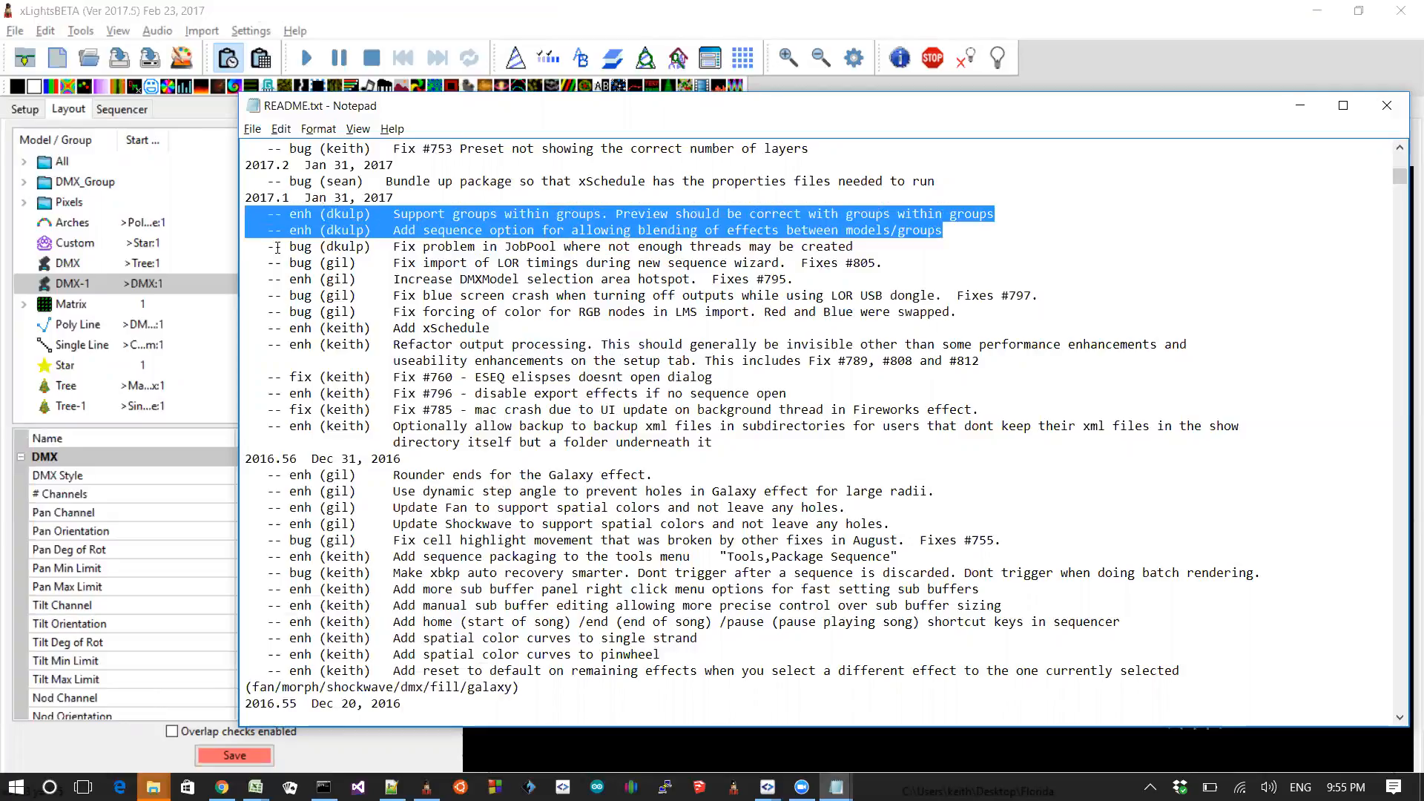
# Step: Return to the Layout and expand the All group and its nested DMX group in the model list
pyautogui.hotkey('alt', 'Tab')
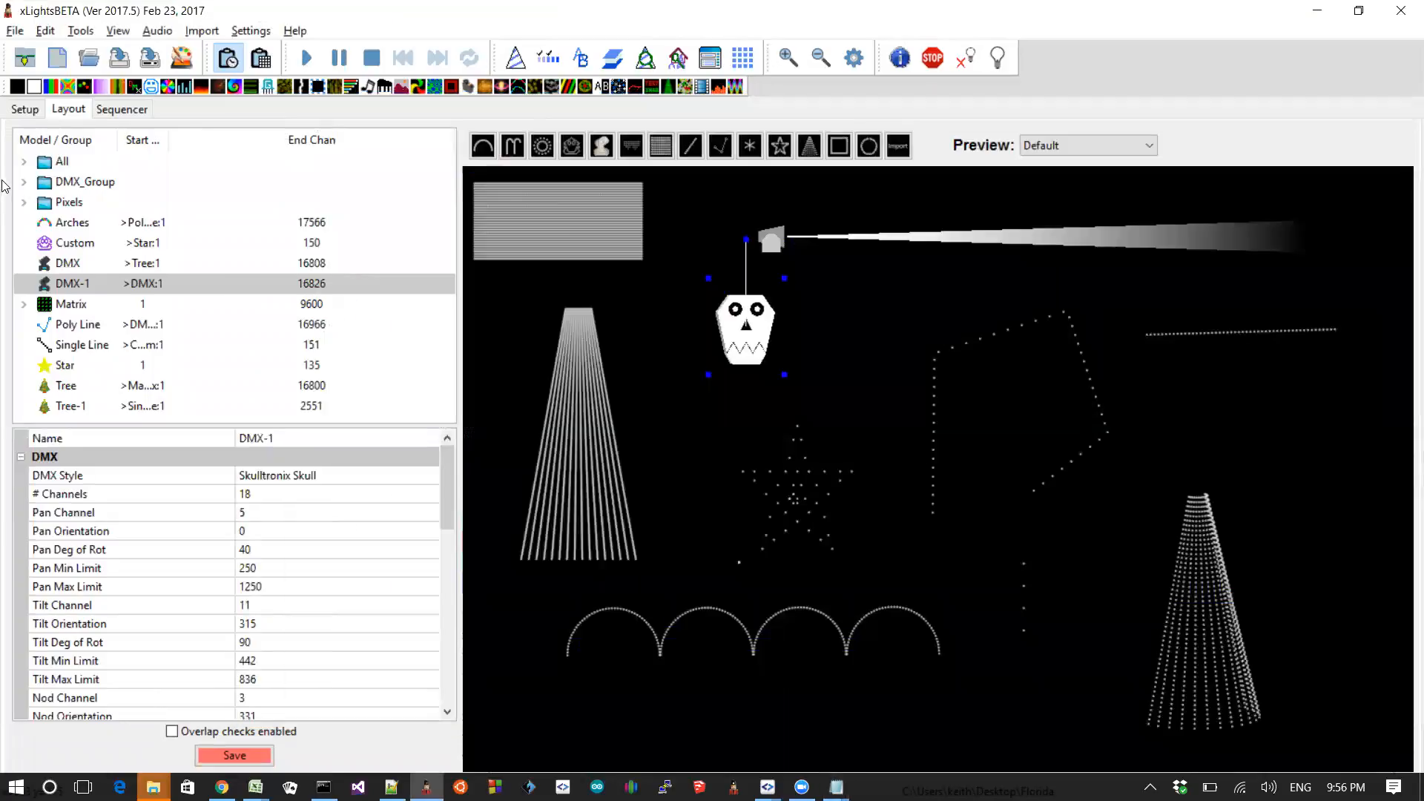
pyautogui.click(26, 162)
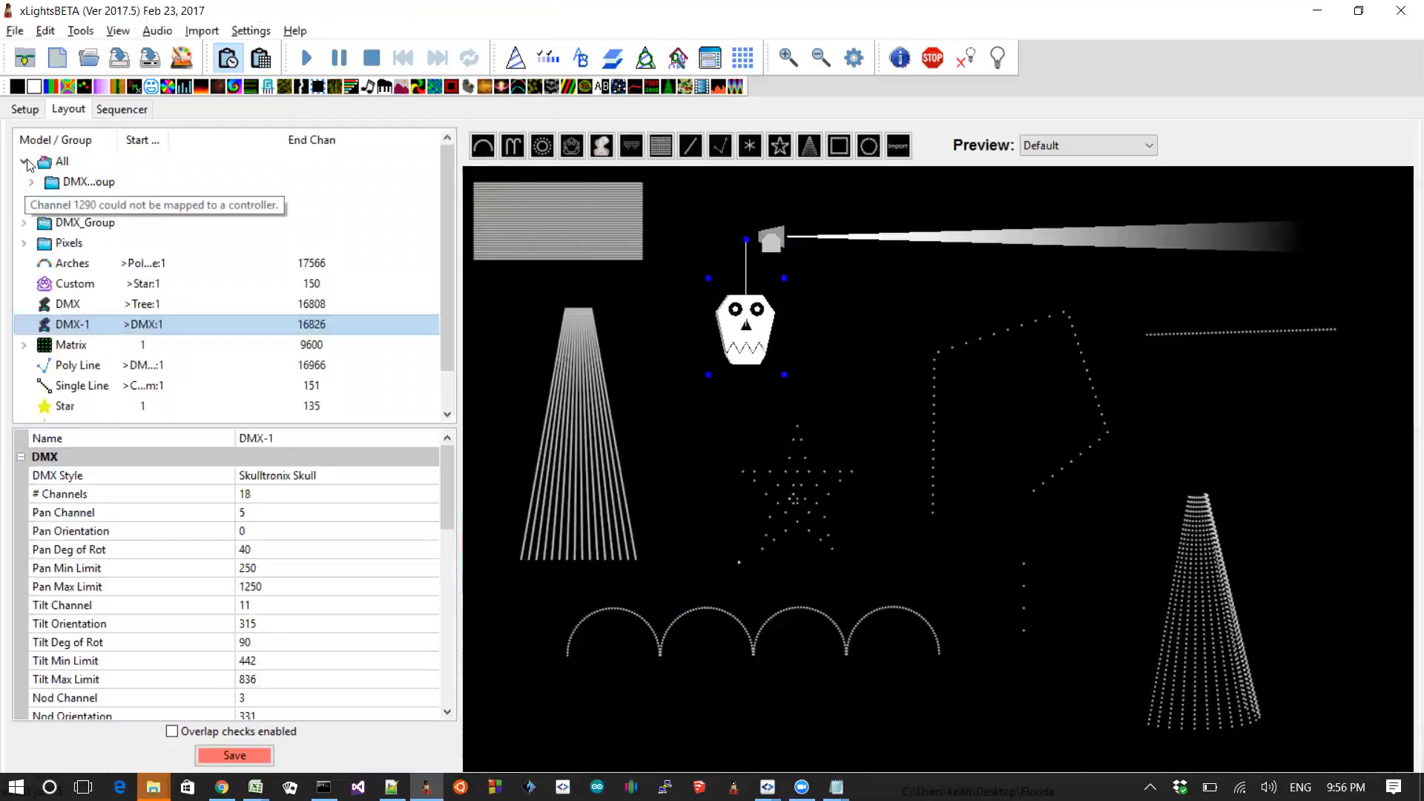
pyautogui.click(35, 182)
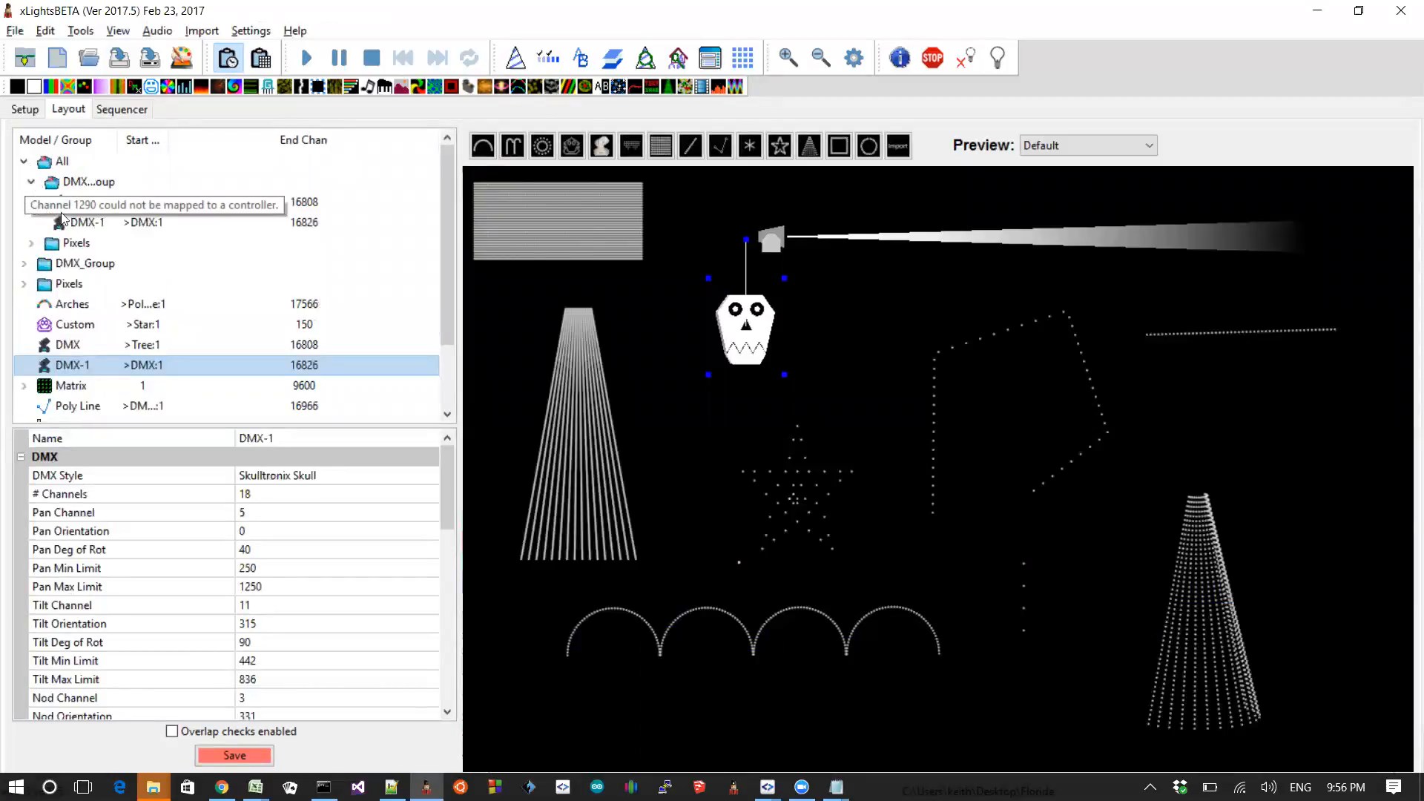
# Step: Select the Pixels group nested under All, expand it to show its models, then collapse the group tree
pyautogui.click(321, 246)
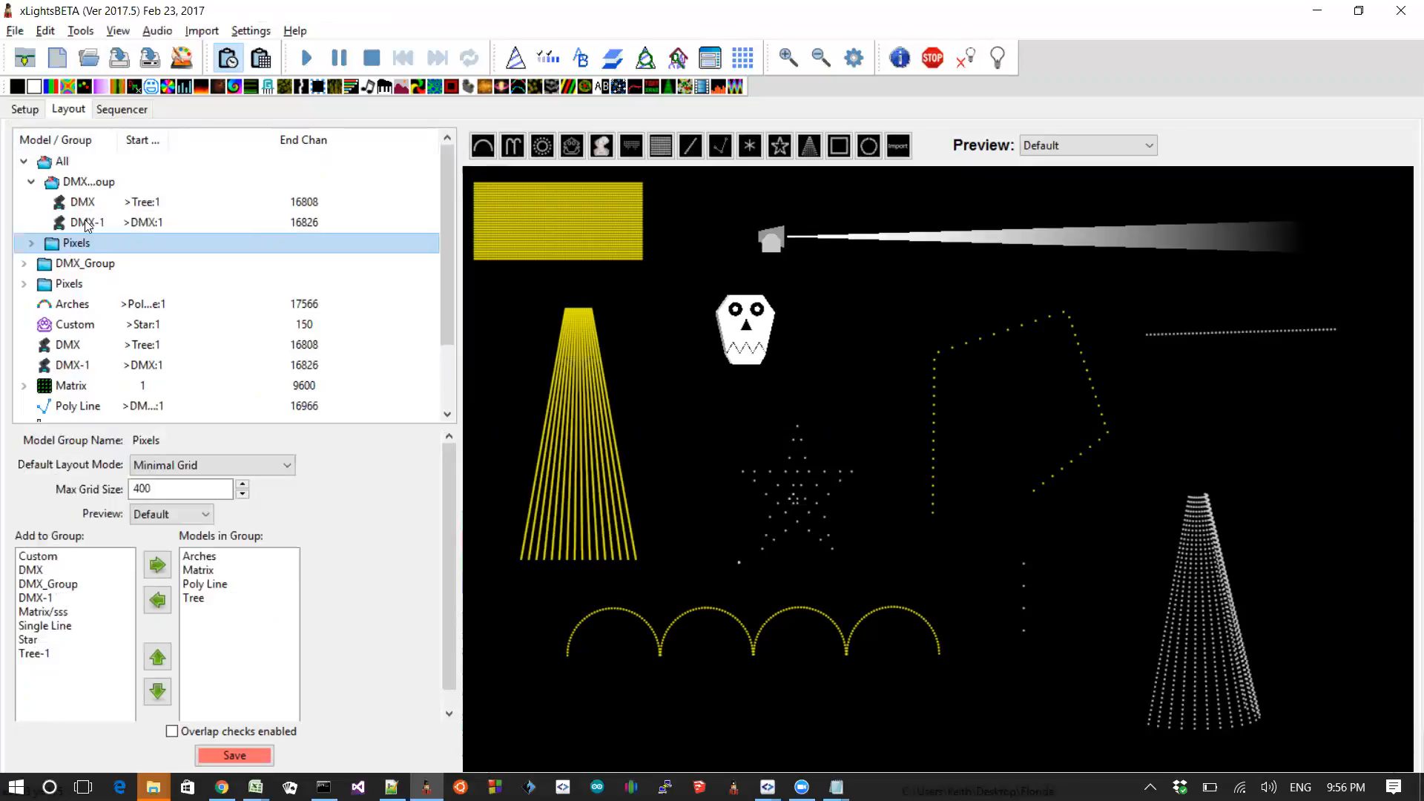
pyautogui.click(31, 243)
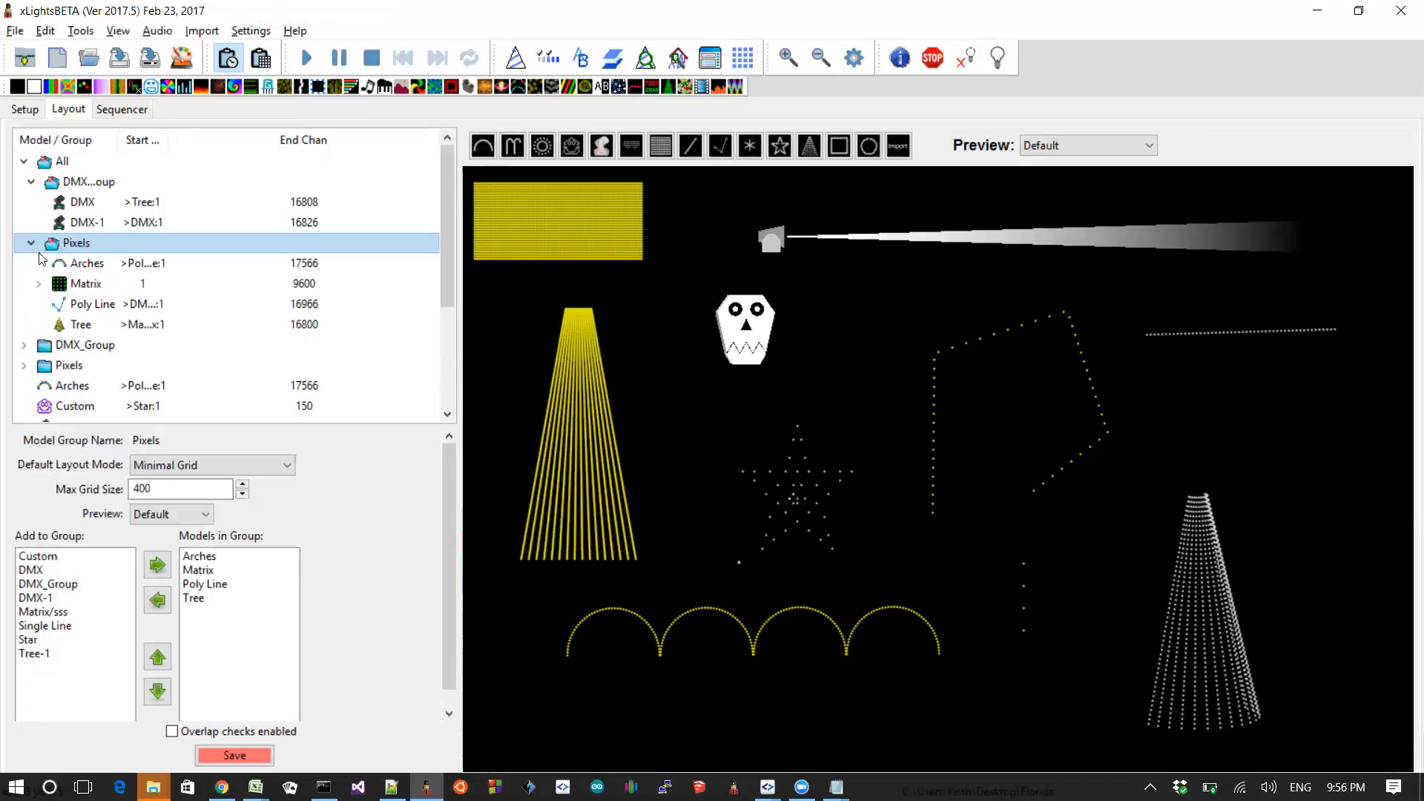
pyautogui.click(32, 243)
pyautogui.click(31, 182)
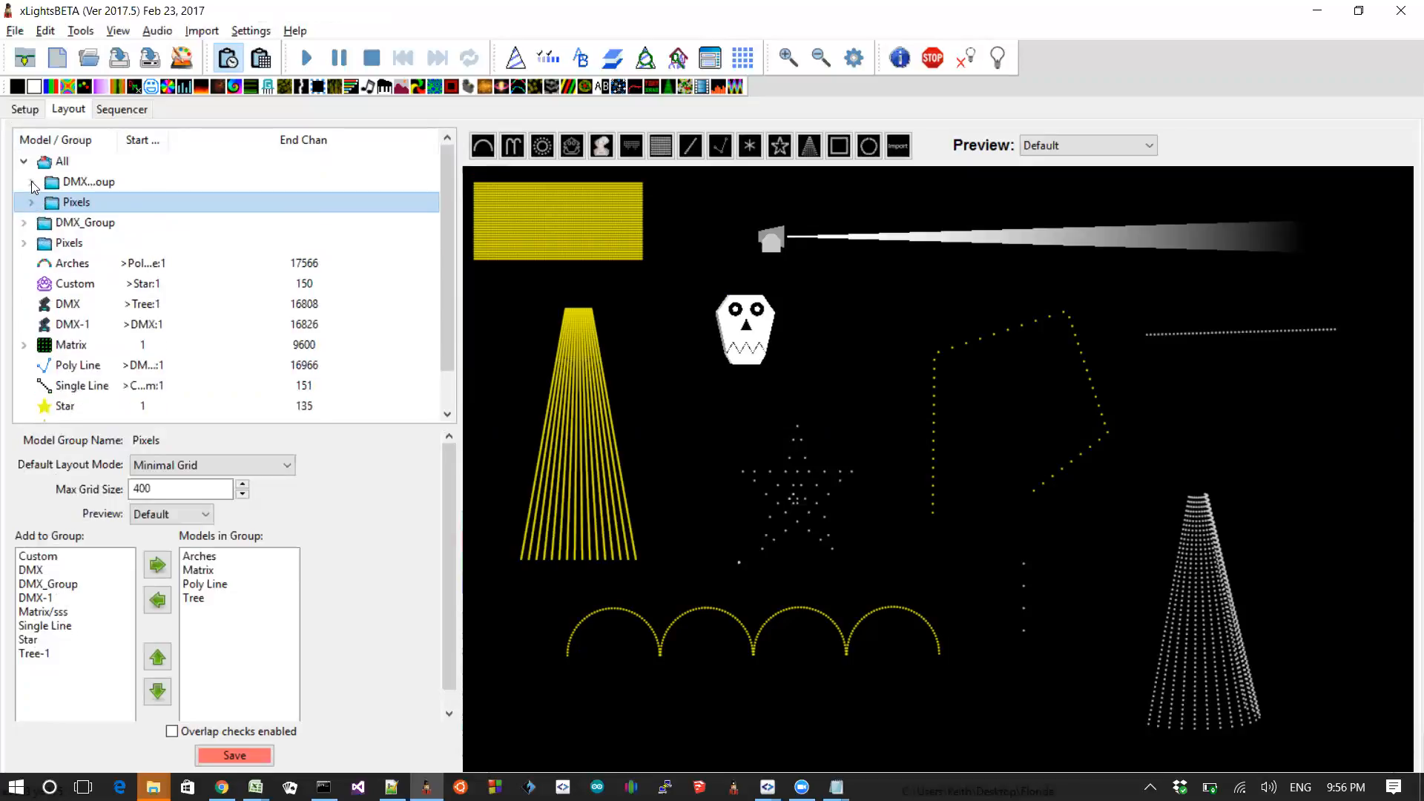
pyautogui.click(23, 162)
# Step: Switch to the Sequencer view
pyautogui.hotkey('alt', 'Tab')
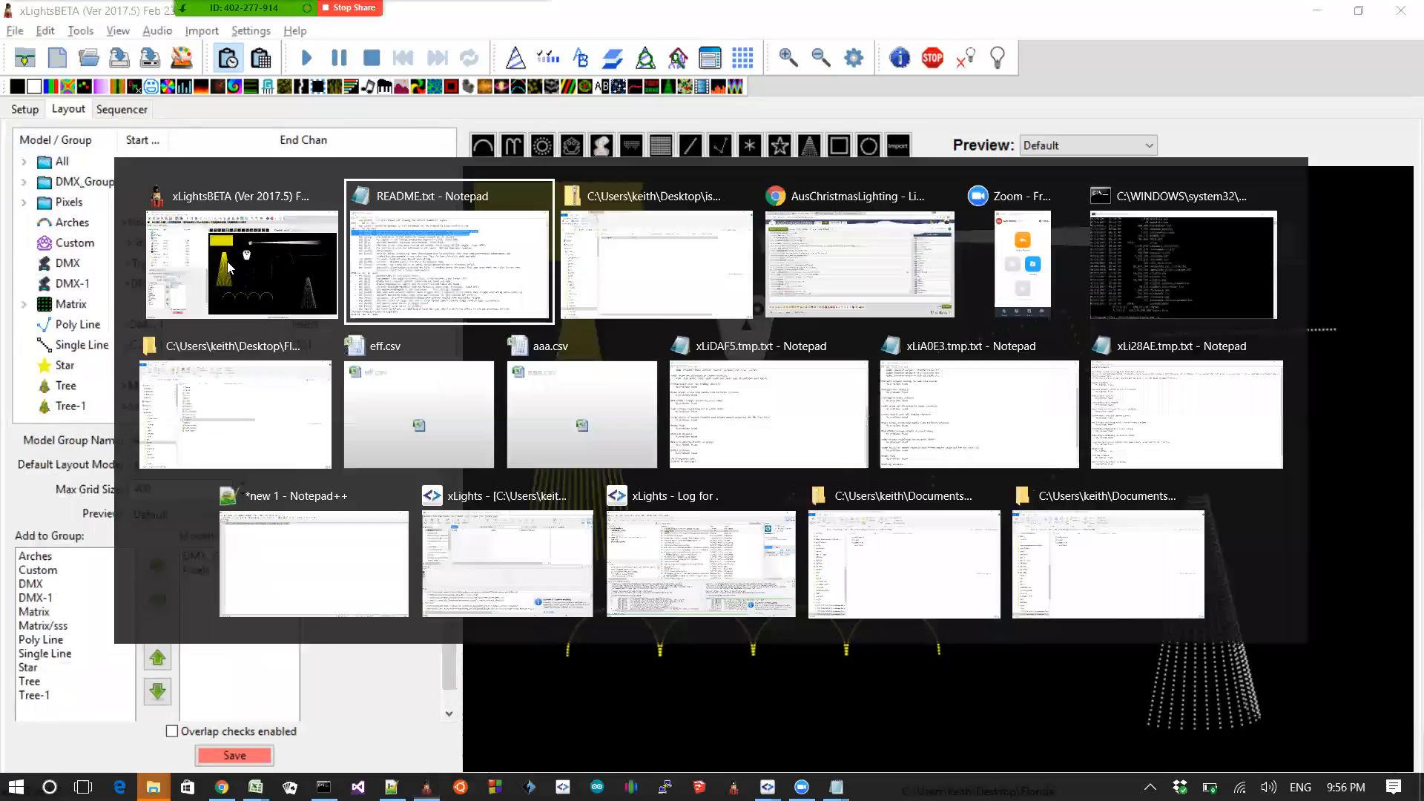
pyautogui.hotkey('alt', 'Tab')
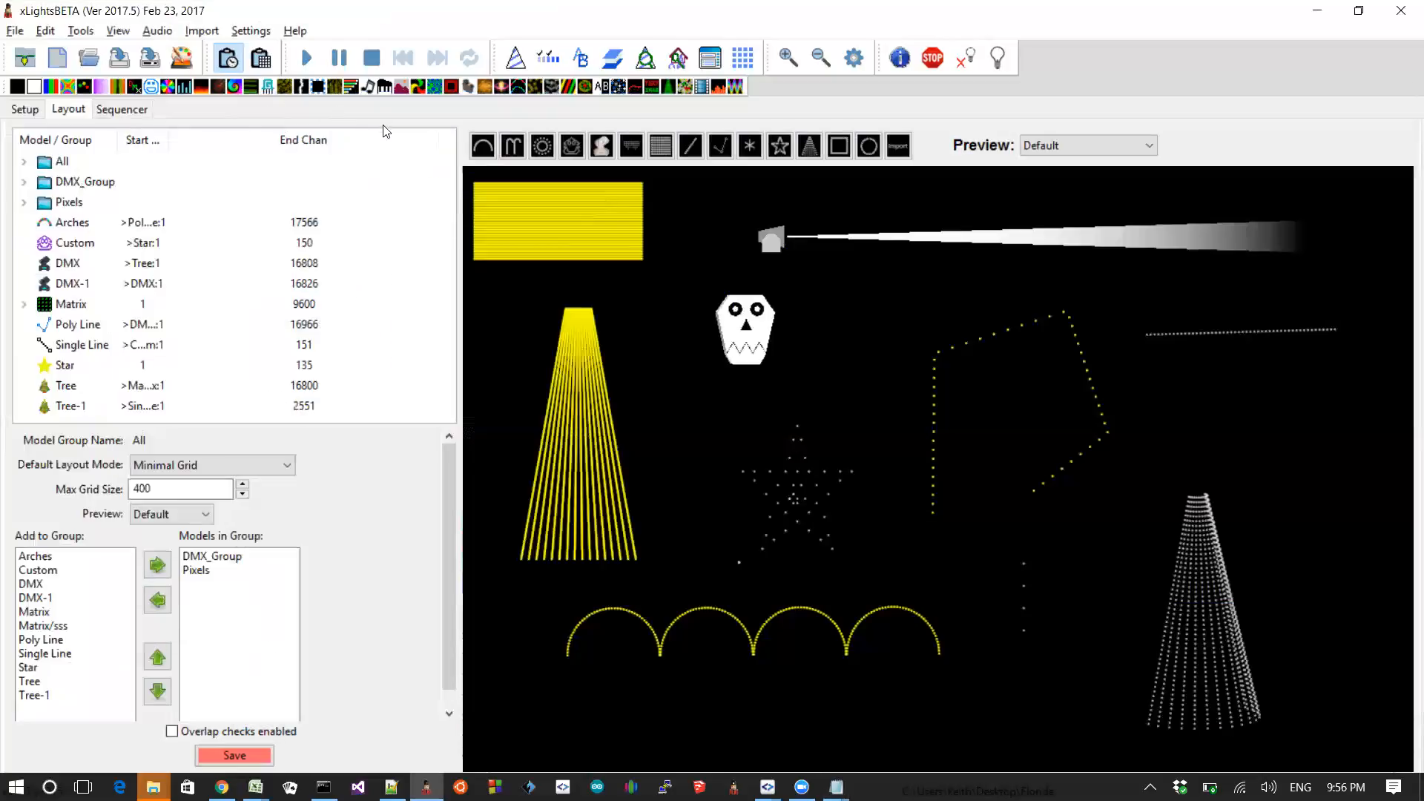
pyautogui.click(122, 109)
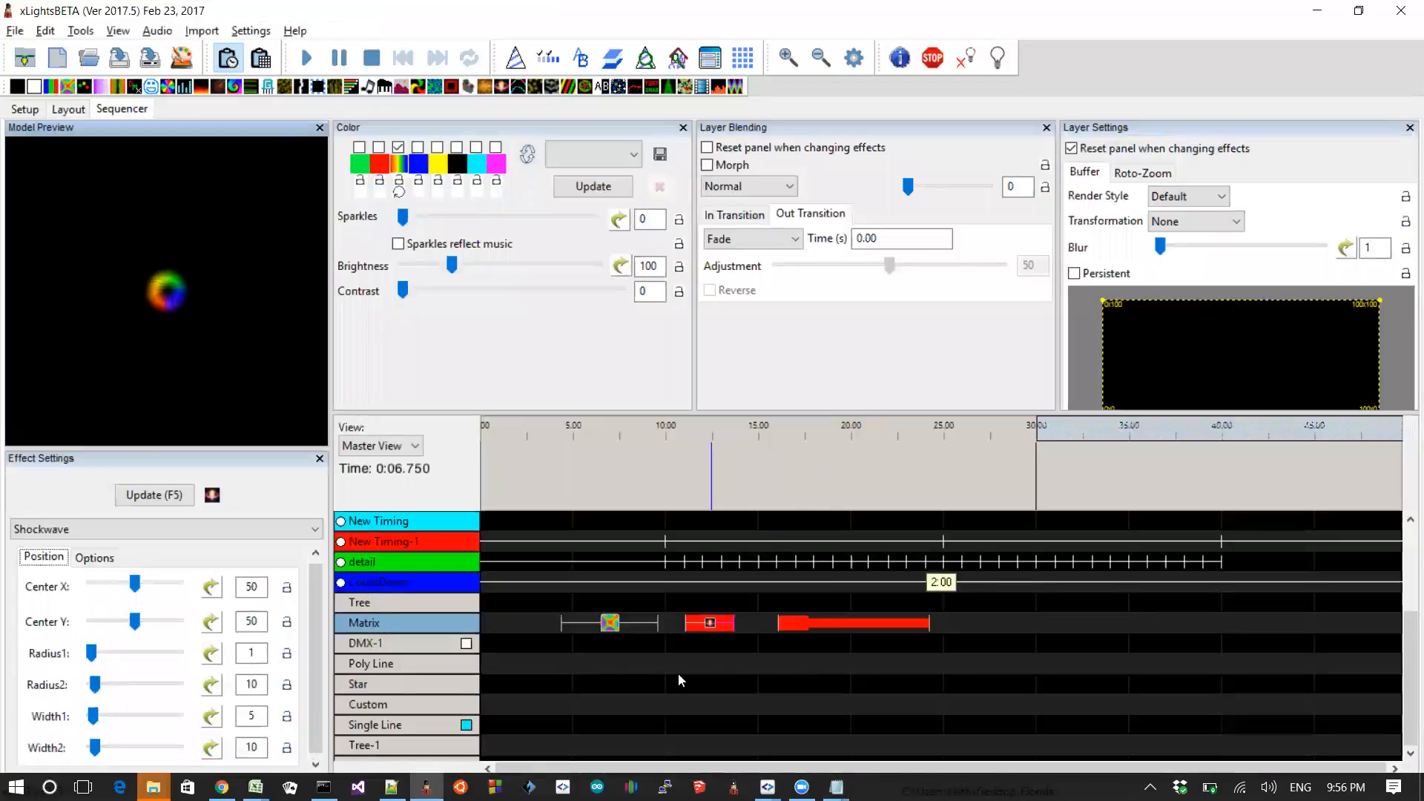
# Step: Delete the existing effects on the Matrix row
pyautogui.moveTo(549, 669); pyautogui.dragTo(1014, 600)
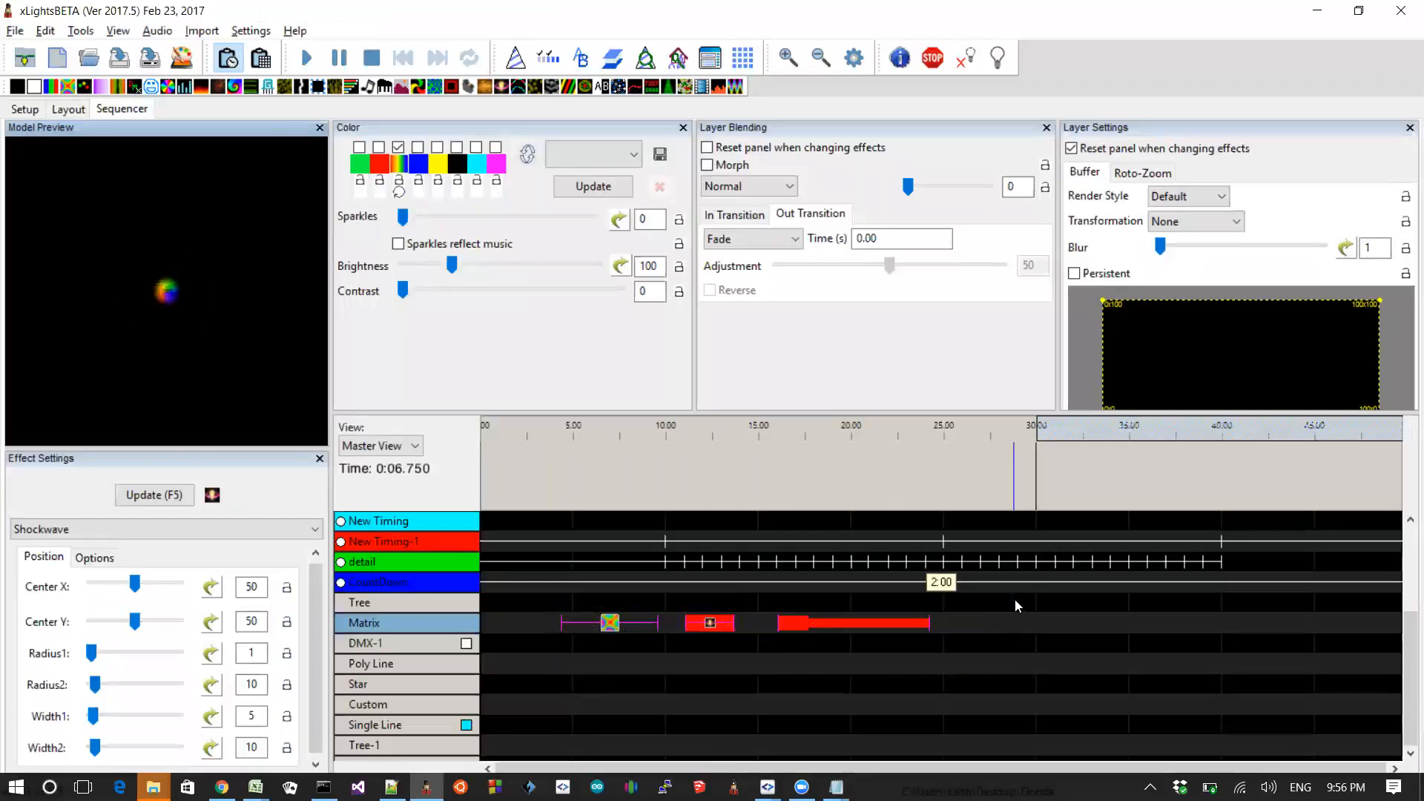
pyautogui.press('Delete')
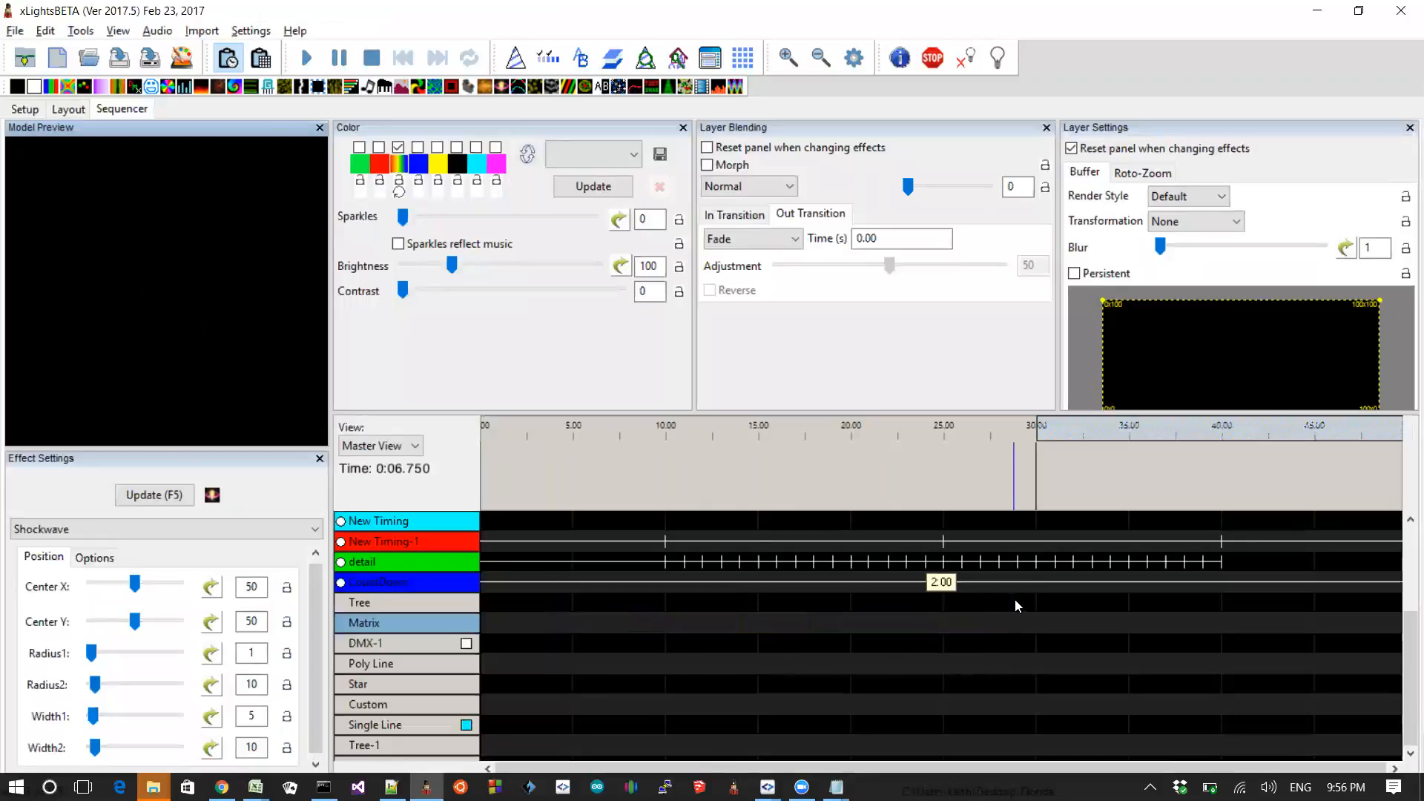
# Step: Place a Butterfly effect on the All group row spanning roughly 5 to 13 seconds
pyautogui.click(961, 658)
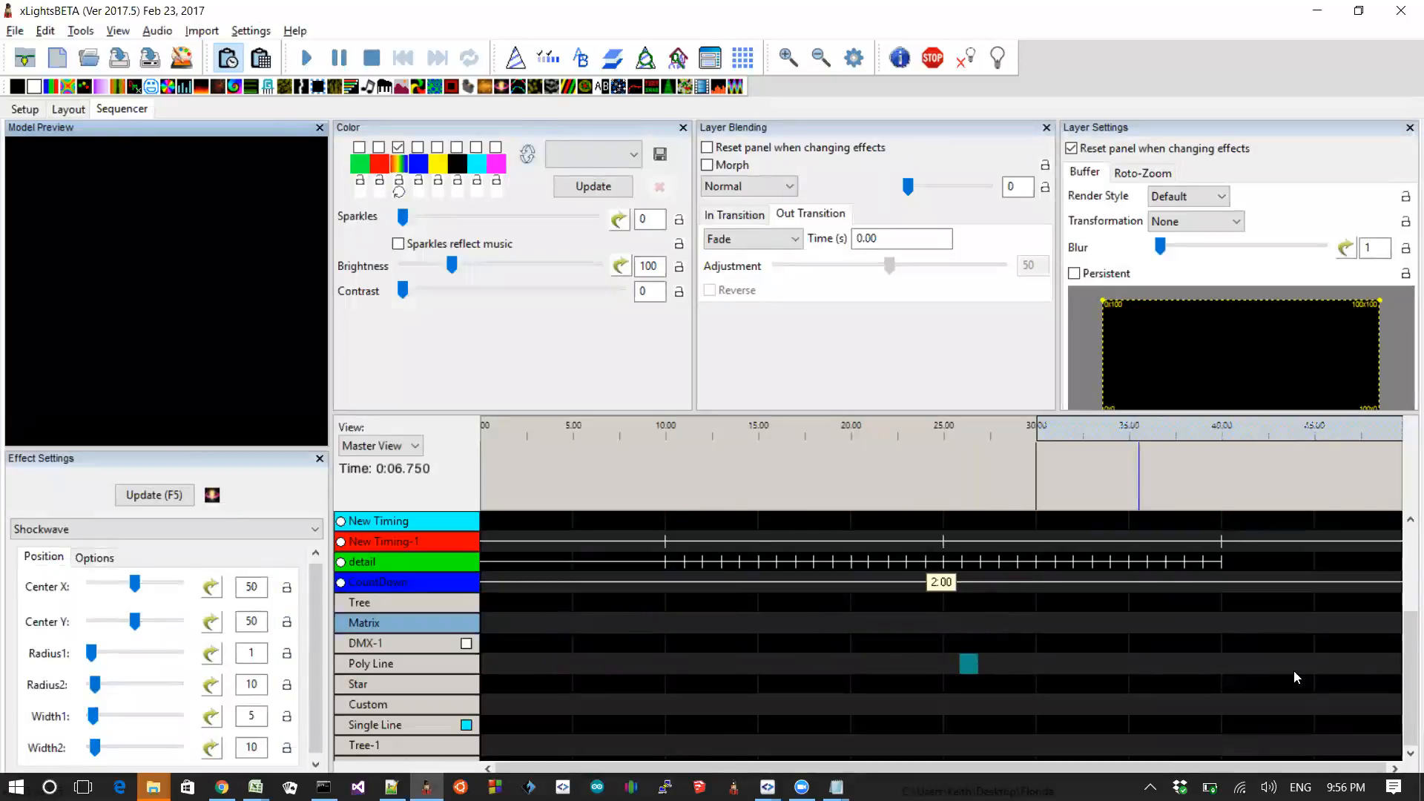
pyautogui.click(1404, 596)
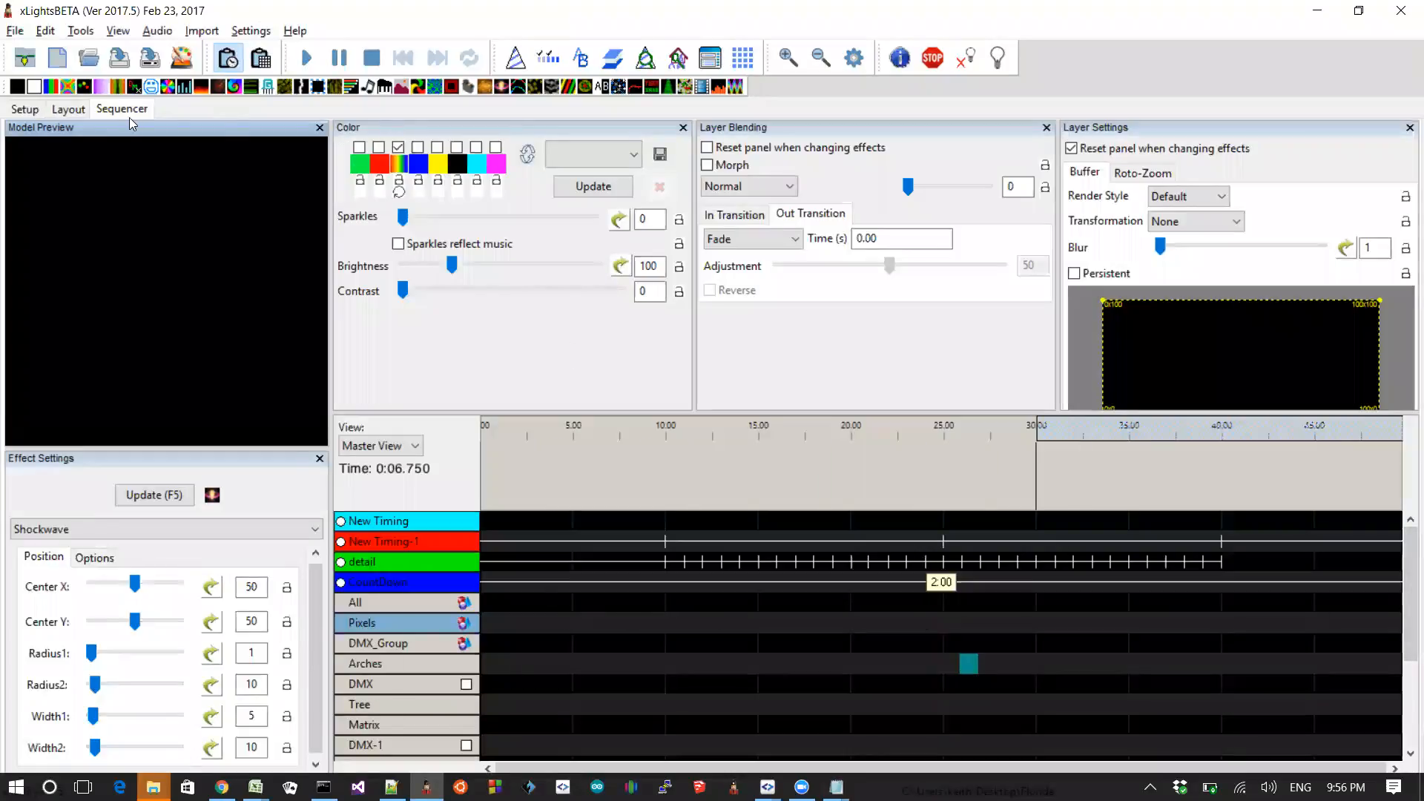
pyautogui.moveTo(67, 86); pyautogui.dragTo(646, 597)
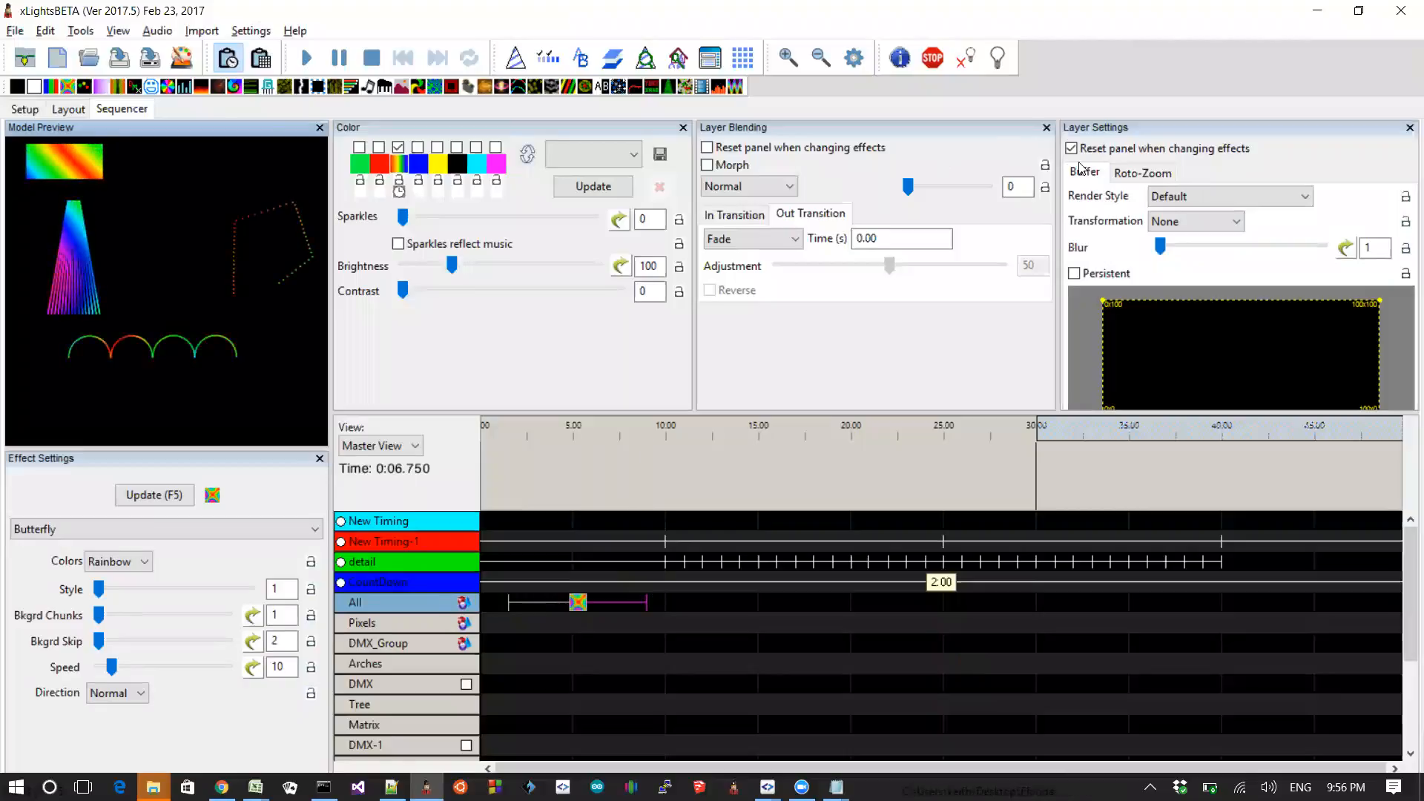
# Step: Try to set the Butterfly effect's render style to Per Model Default and send the resulting debug report
pyautogui.click(764, 186)
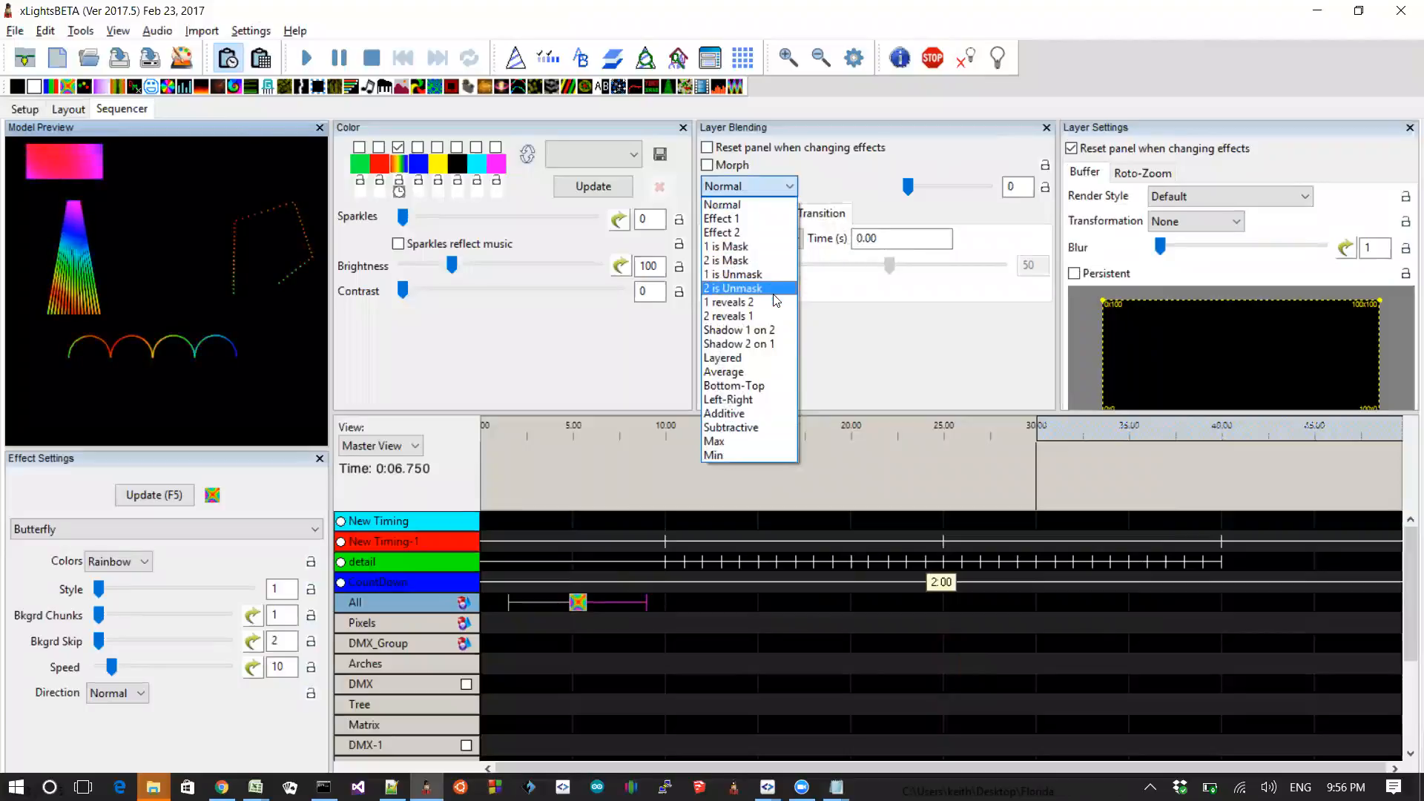
pyautogui.click(1185, 205)
pyautogui.click(1187, 200)
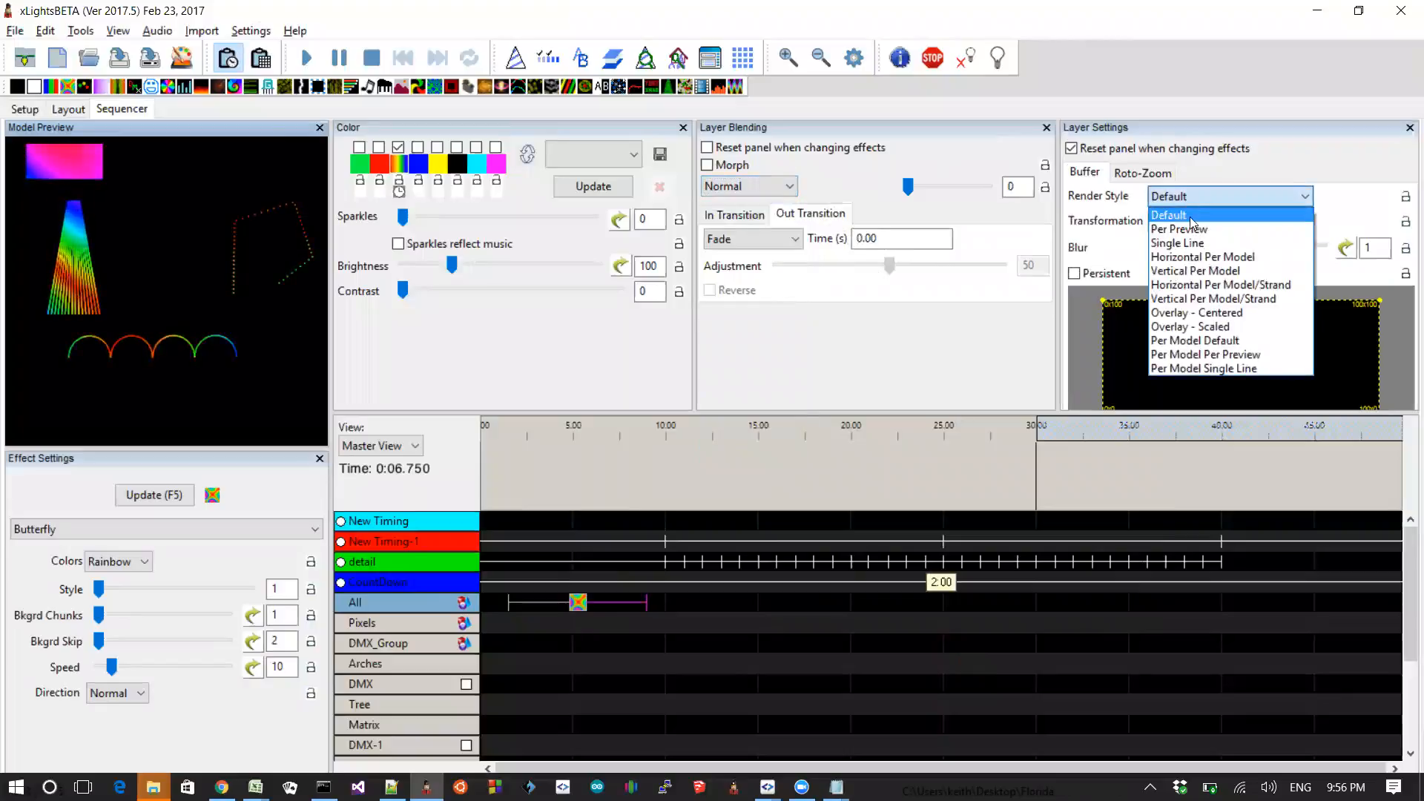
pyautogui.click(1218, 341)
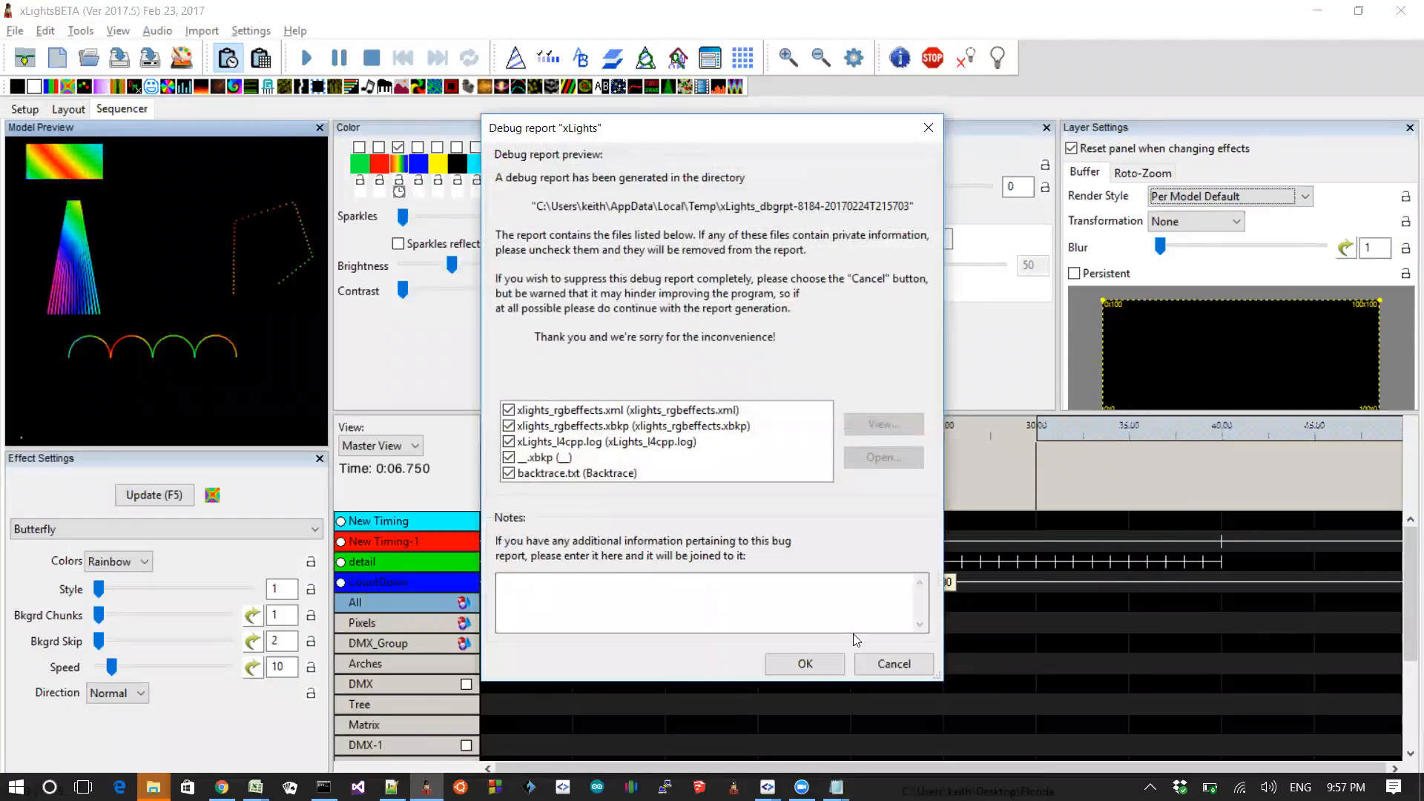
pyautogui.click(810, 664)
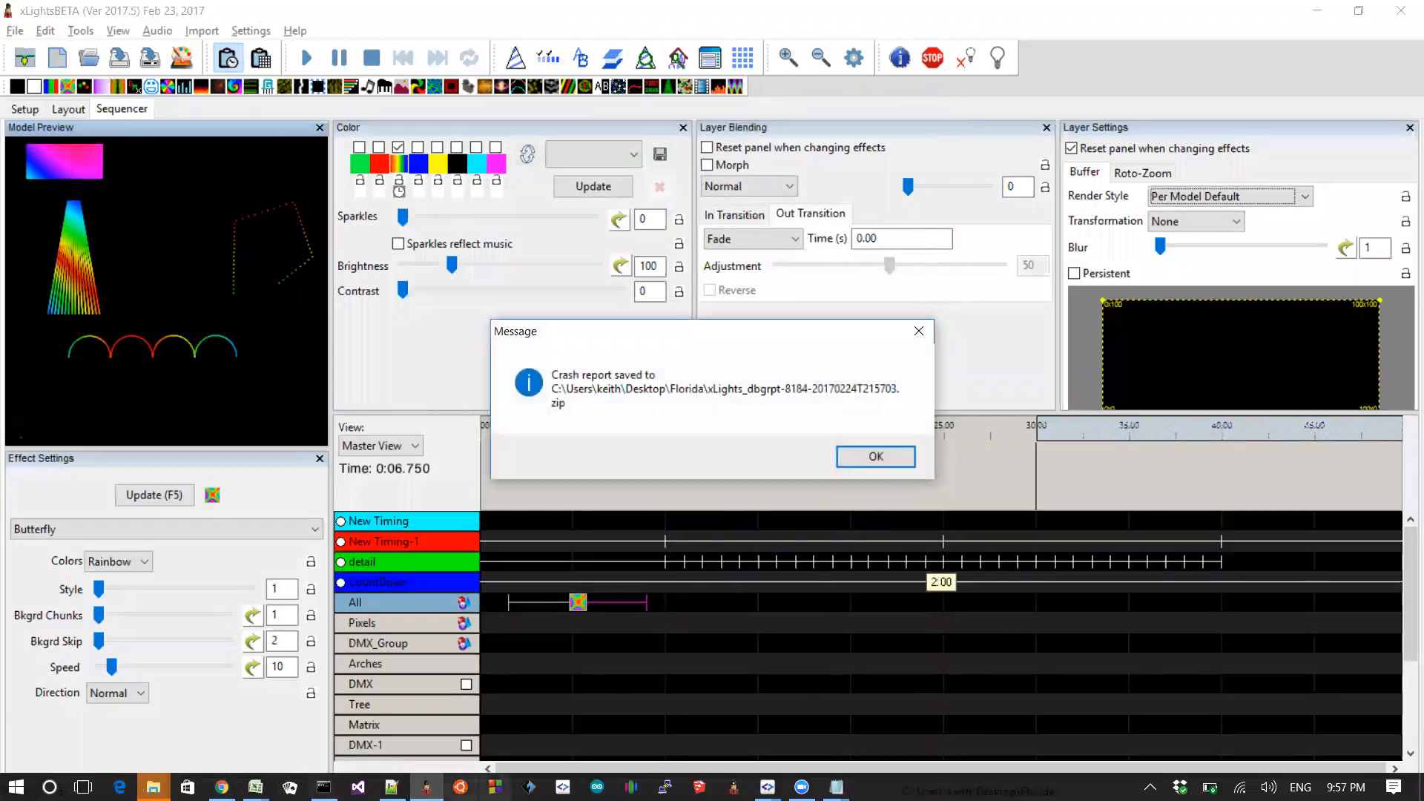
pyautogui.click(866, 456)
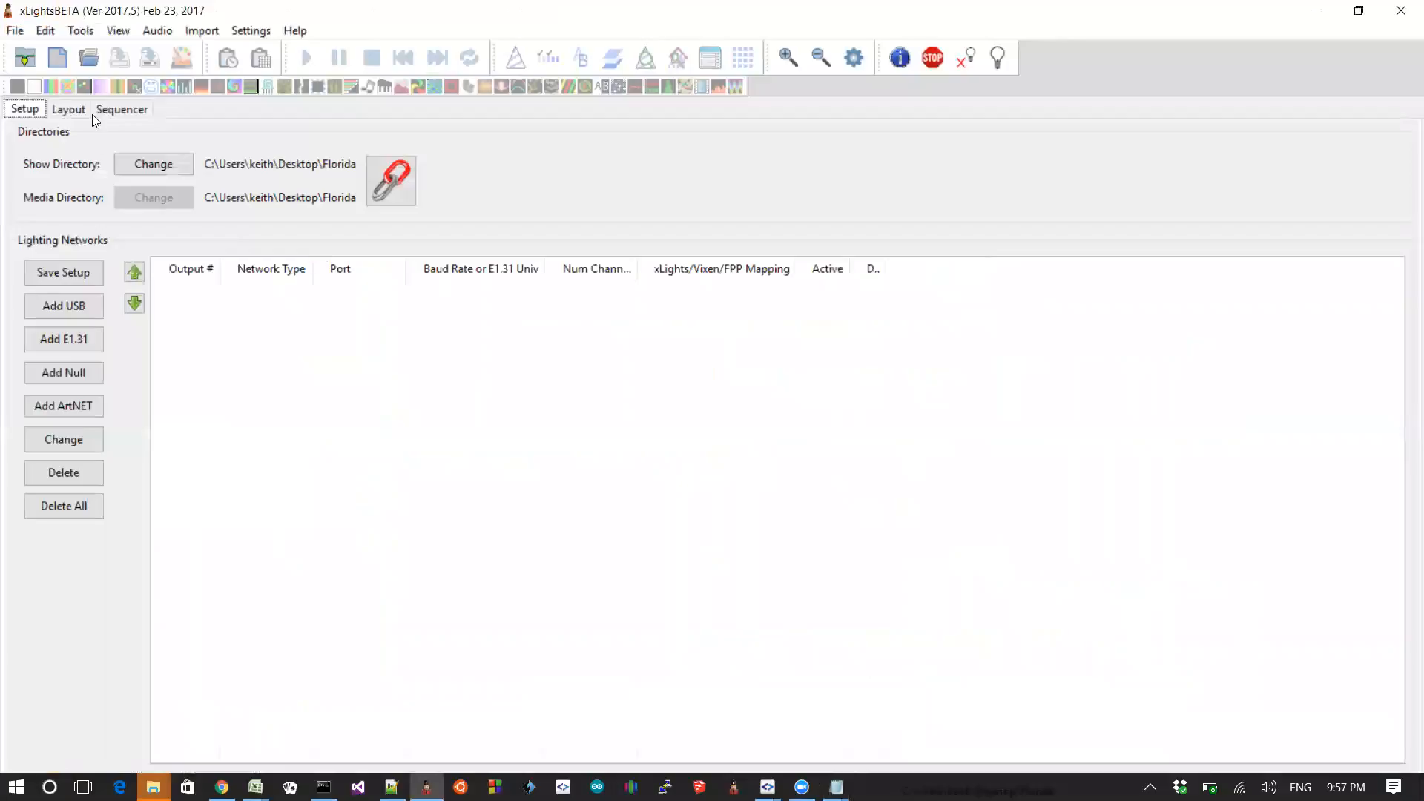
# Step: Create a new sequence, finishing the sequence settings wizard
pyautogui.click(58, 65)
pyautogui.click(312, 313)
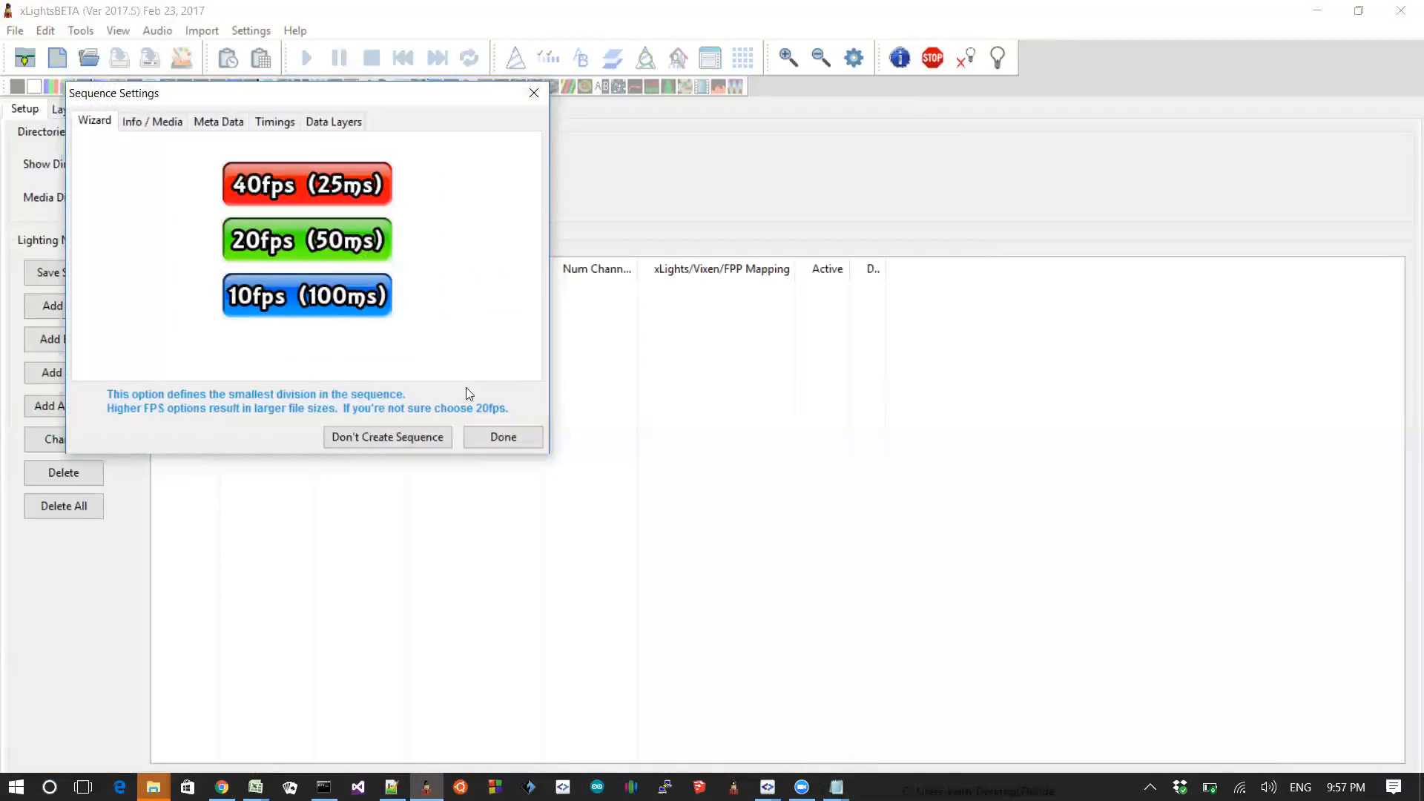
pyautogui.click(517, 440)
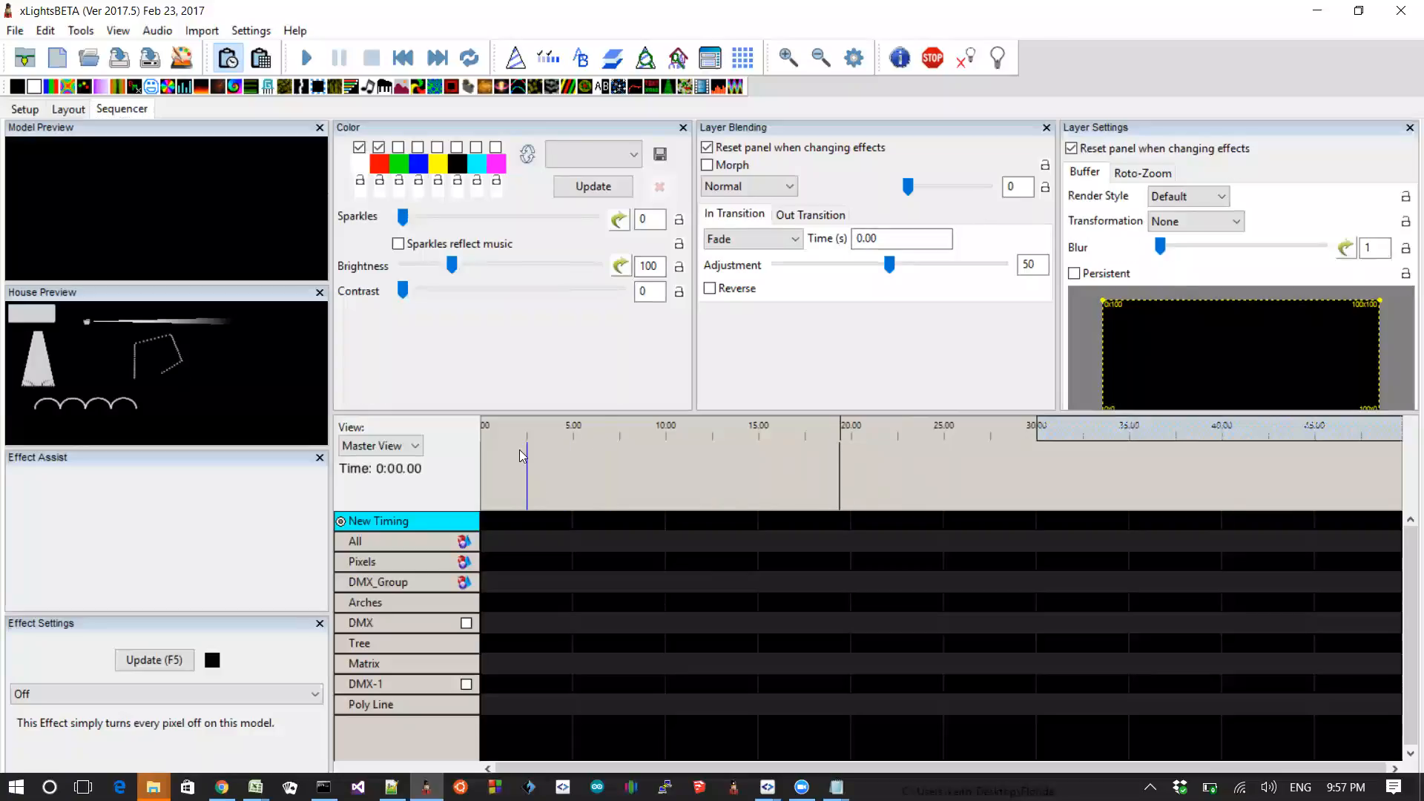
# Step: Add a Butterfly effect to the All group row and review its render style options against the README
pyautogui.moveTo(67, 86); pyautogui.dragTo(593, 542)
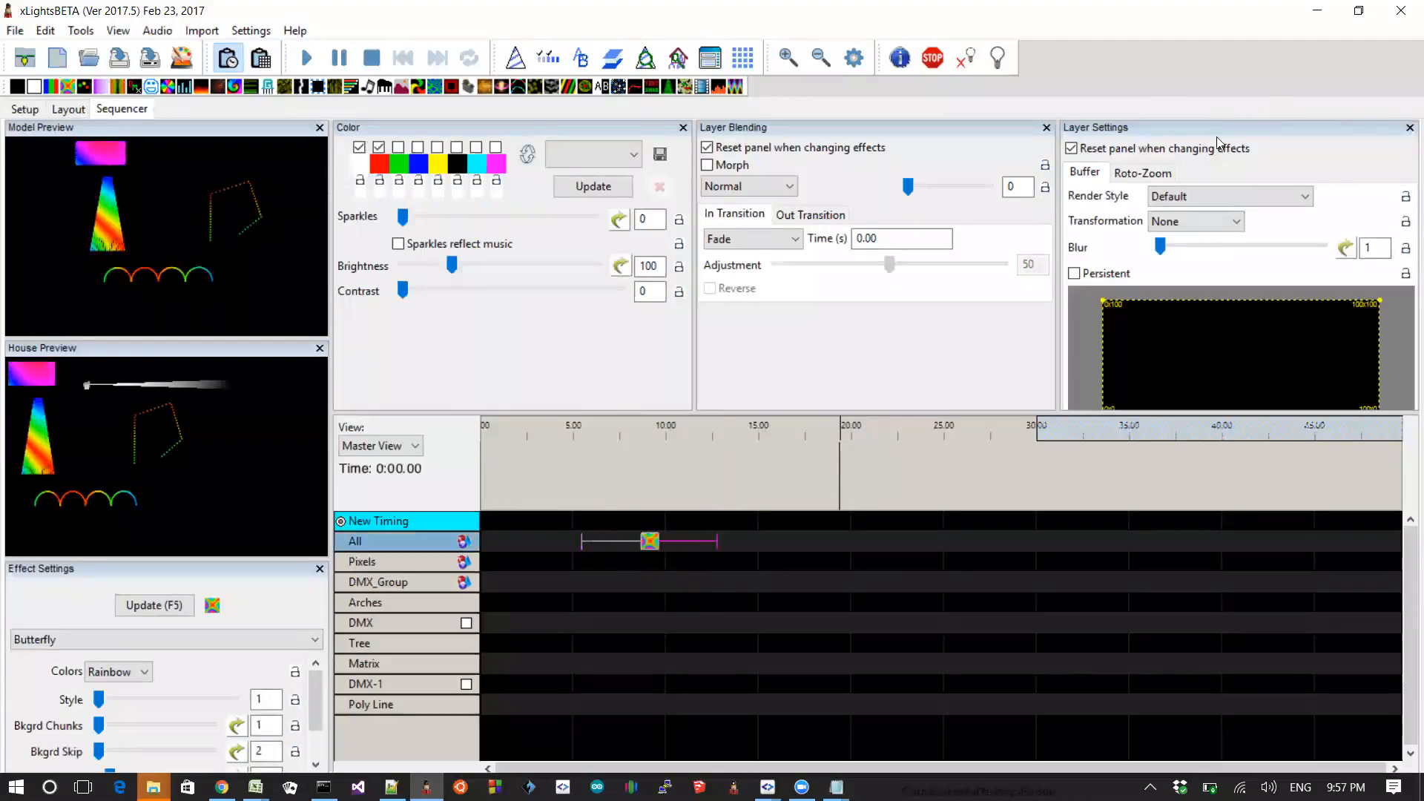
pyautogui.click(1172, 203)
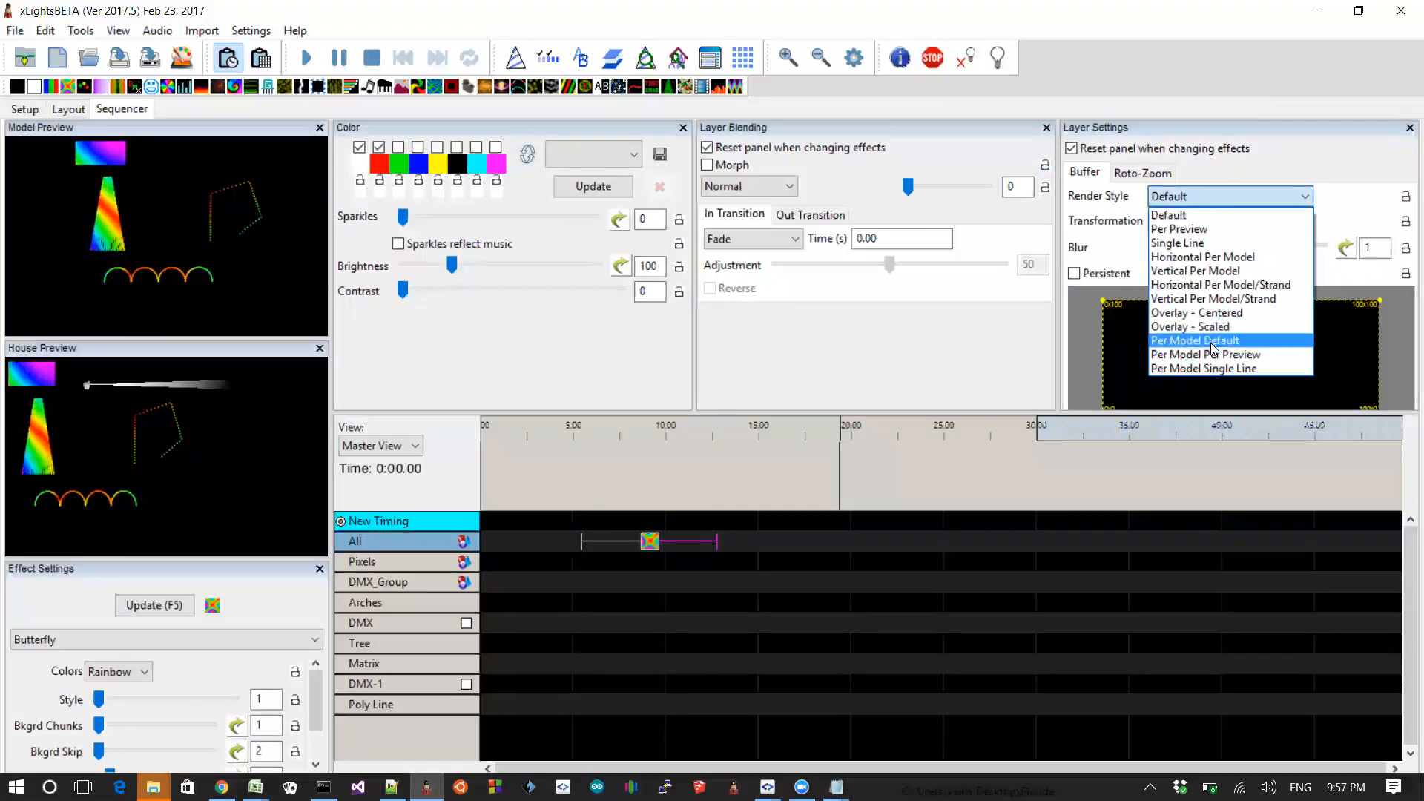
pyautogui.hotkey('alt', 'Tab')
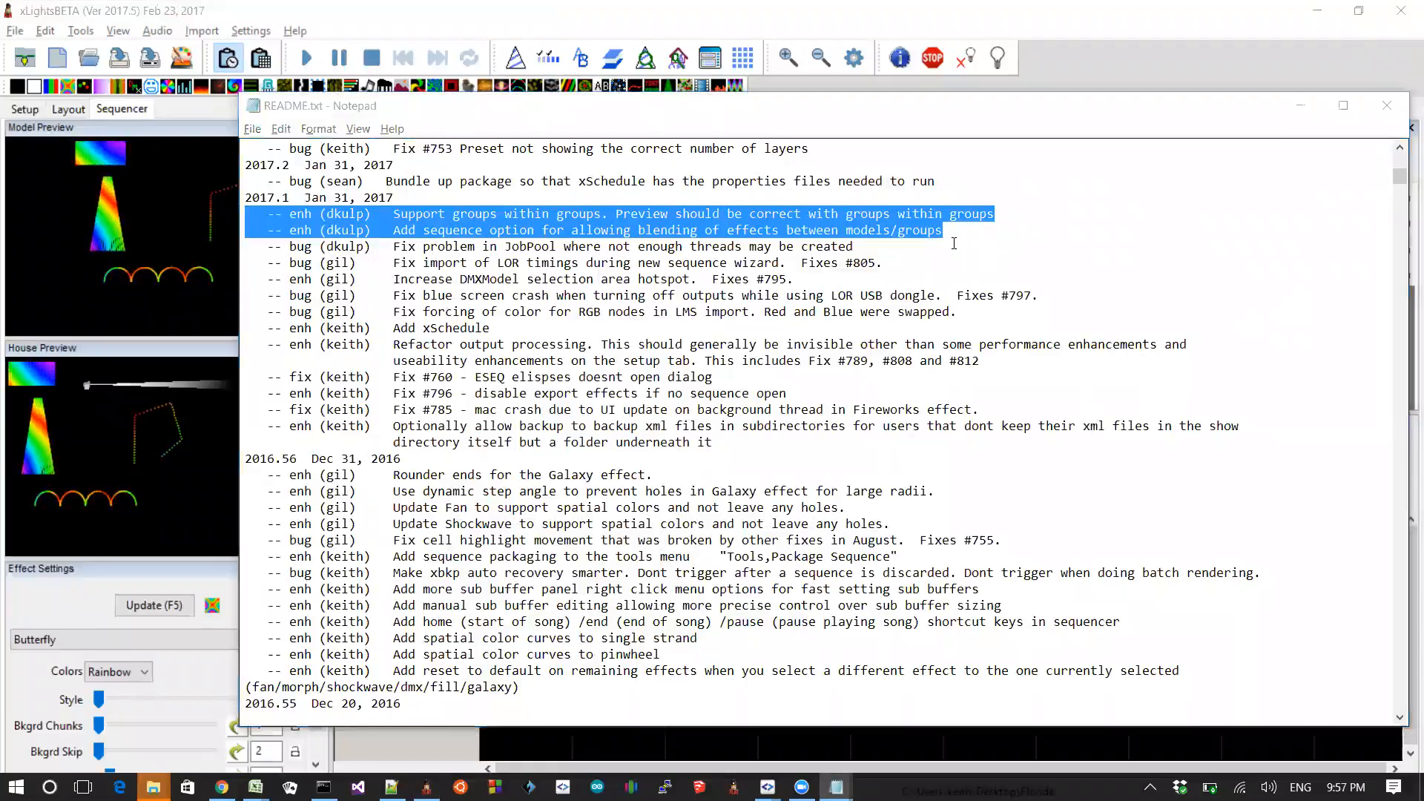
pyautogui.hotkey('alt', 'Tab')
pyautogui.click(1196, 198)
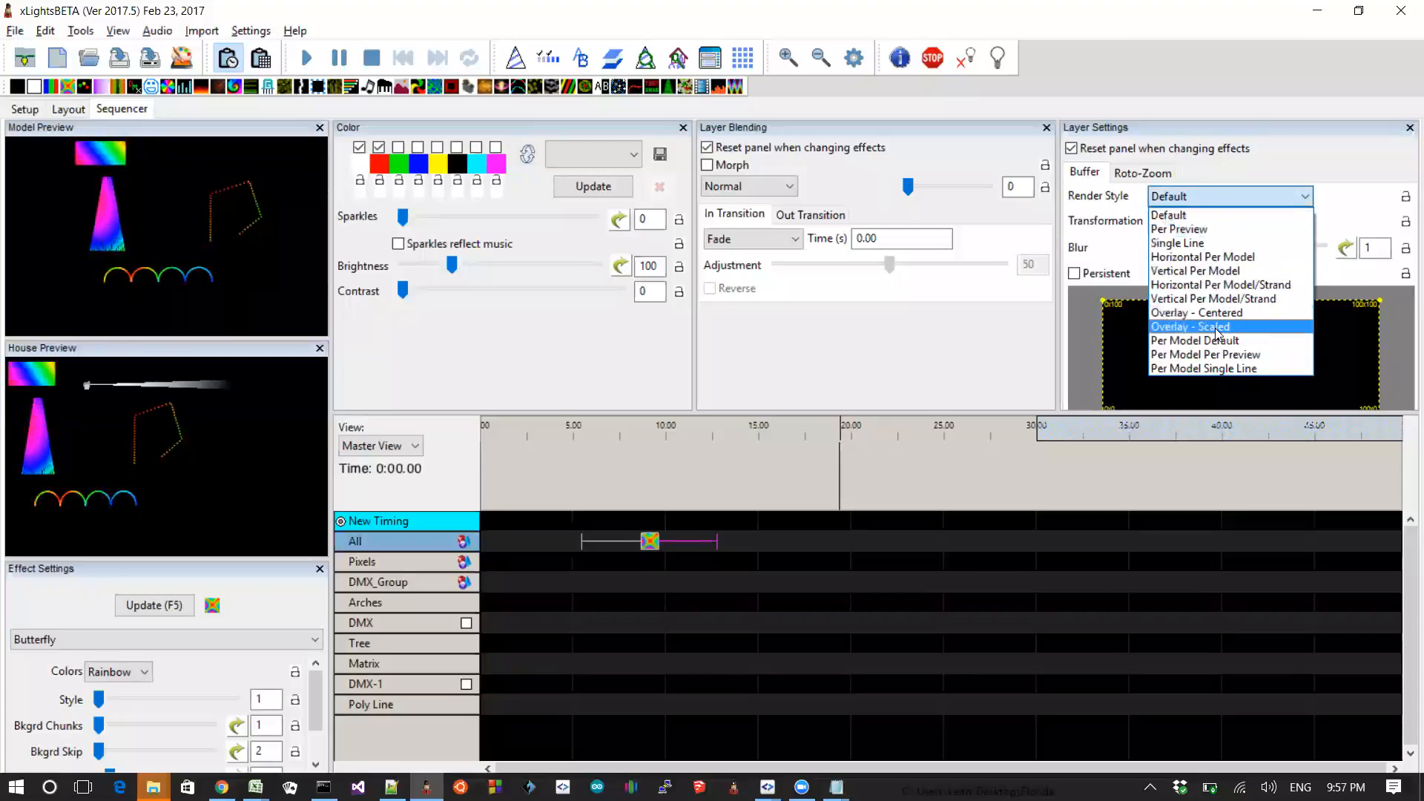
# Step: Lengthen the Butterfly effect on the All row to end at about 16 seconds
pyautogui.click(649, 545)
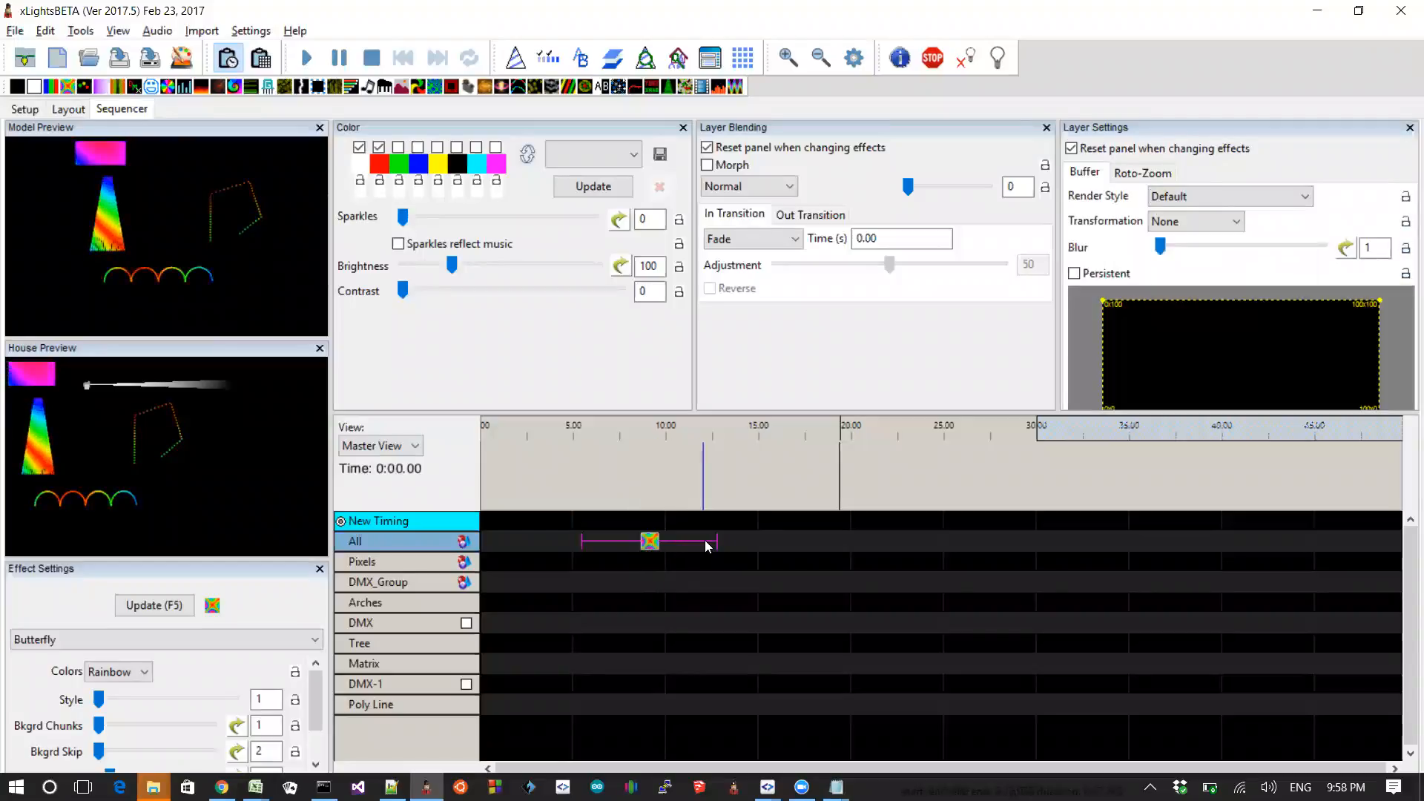
pyautogui.moveTo(715, 541); pyautogui.dragTo(780, 541)
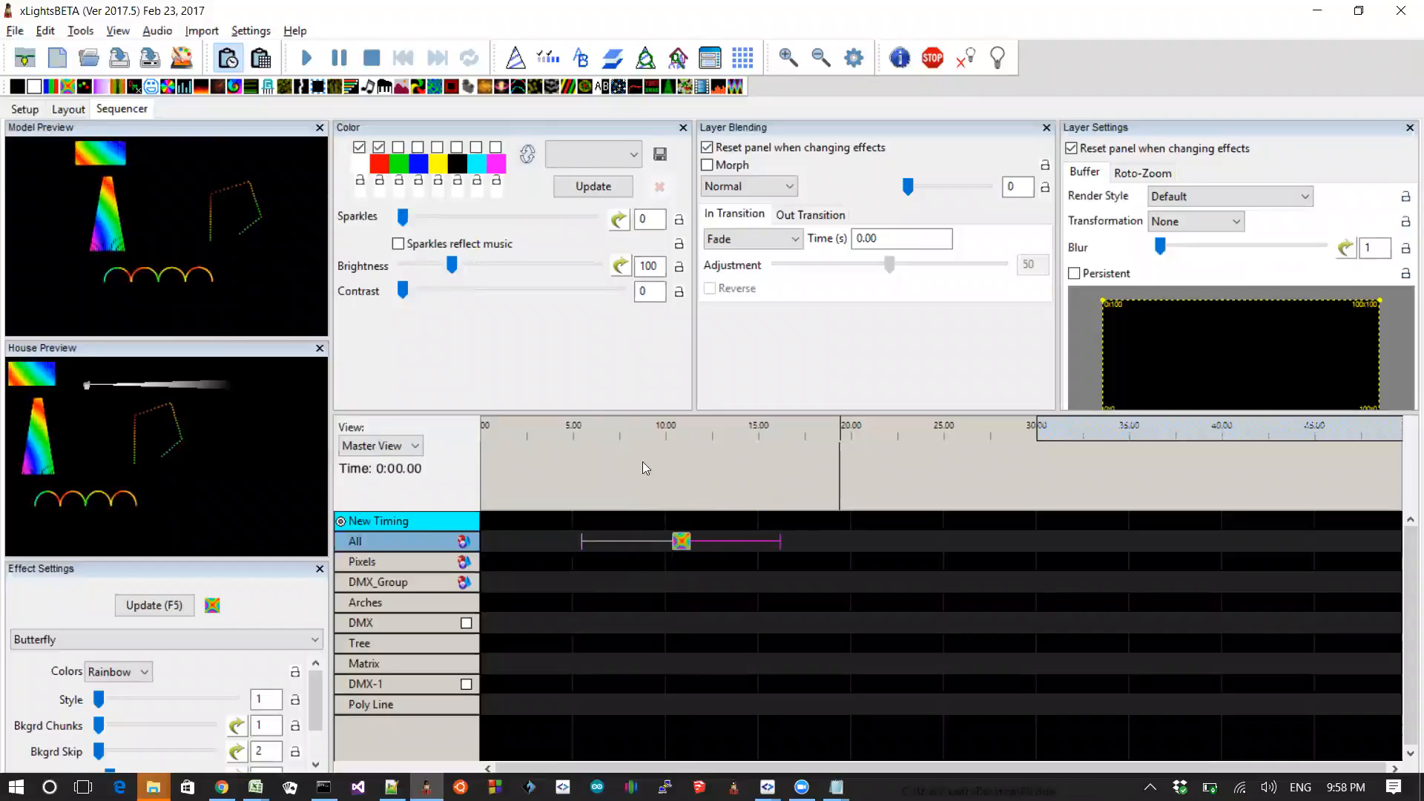
# Step: Add a Fire effect to the Matrix row overlapping the Butterfly effect
pyautogui.moveTo(204, 88); pyautogui.dragTo(715, 662)
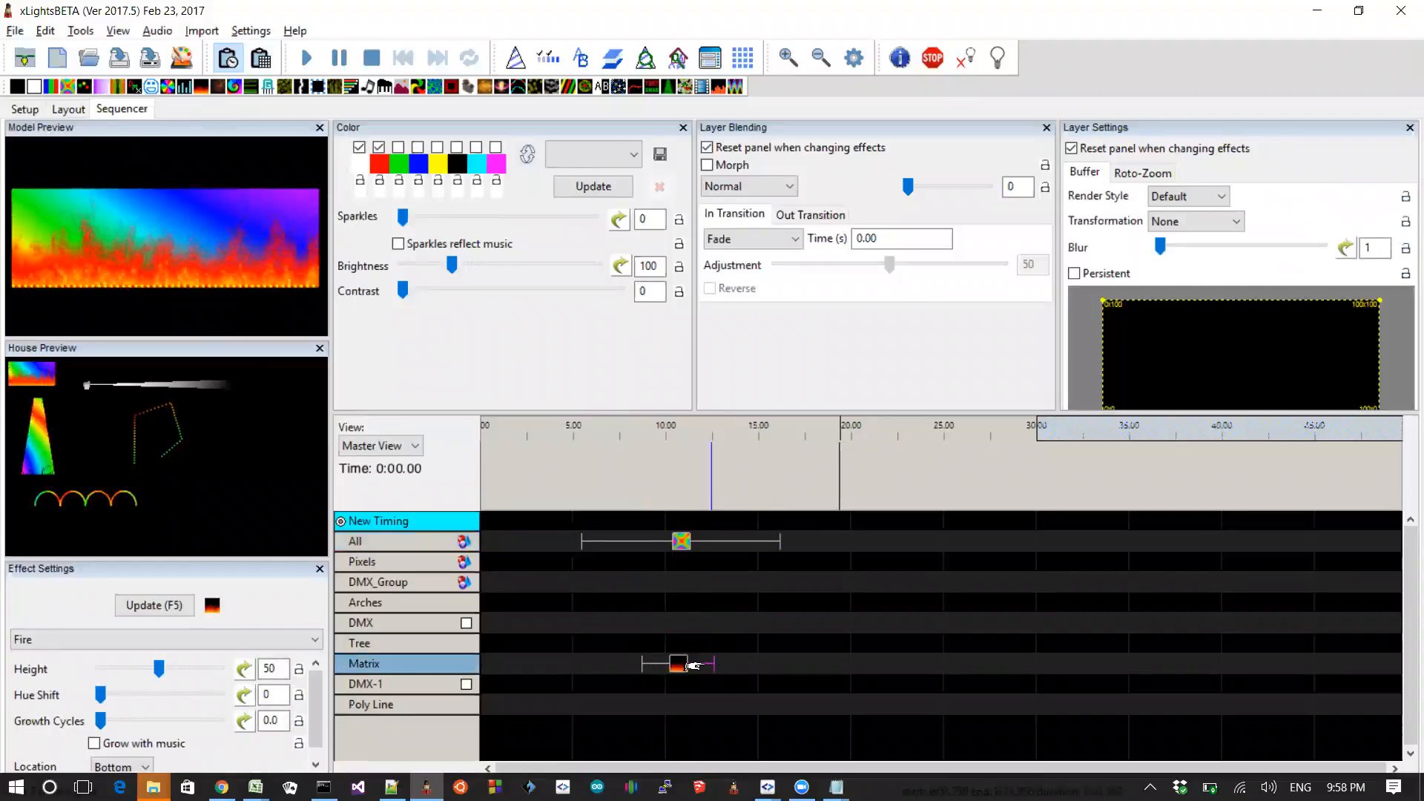
pyautogui.click(674, 669)
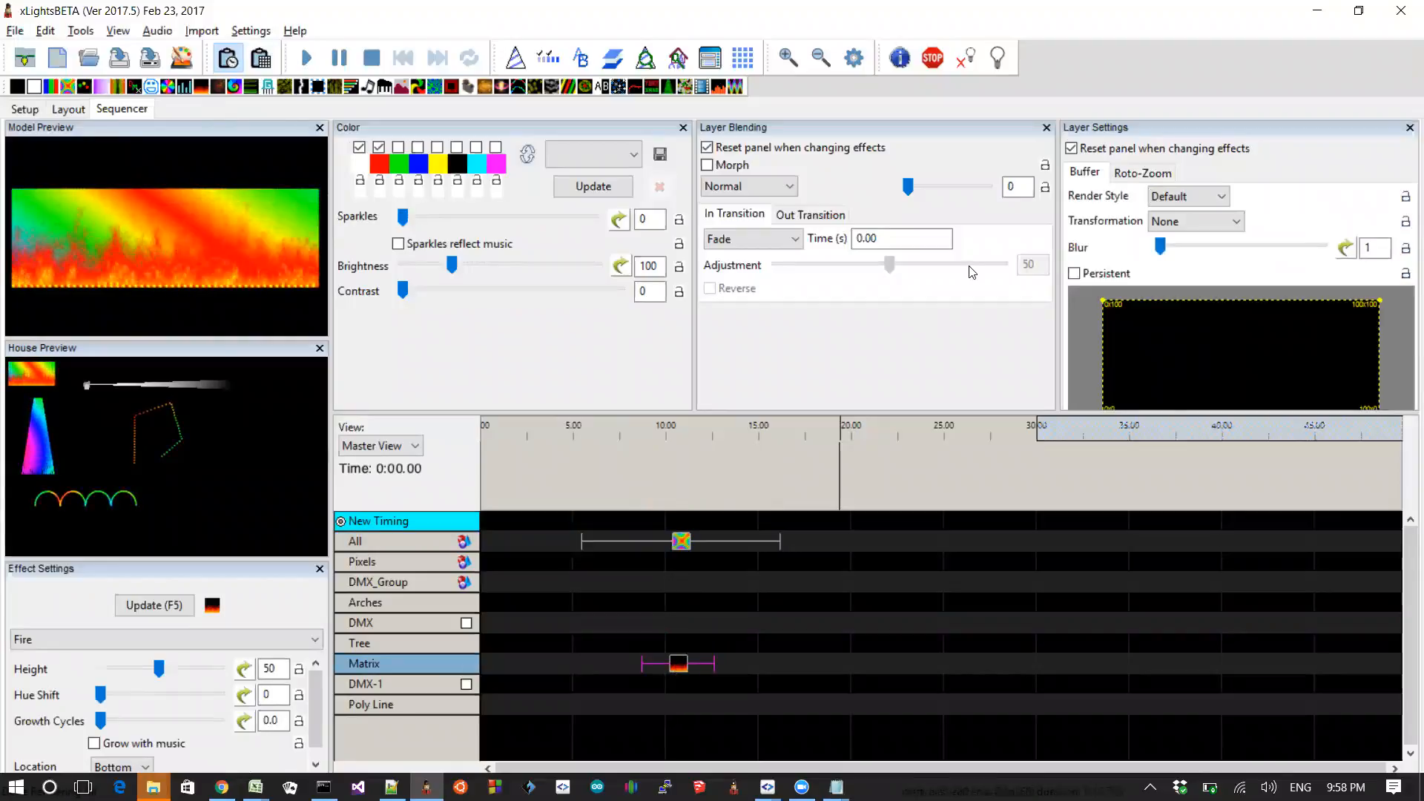
# Step: Compare the Fire and Butterfly effects' render style and transformation options
pyautogui.click(1186, 197)
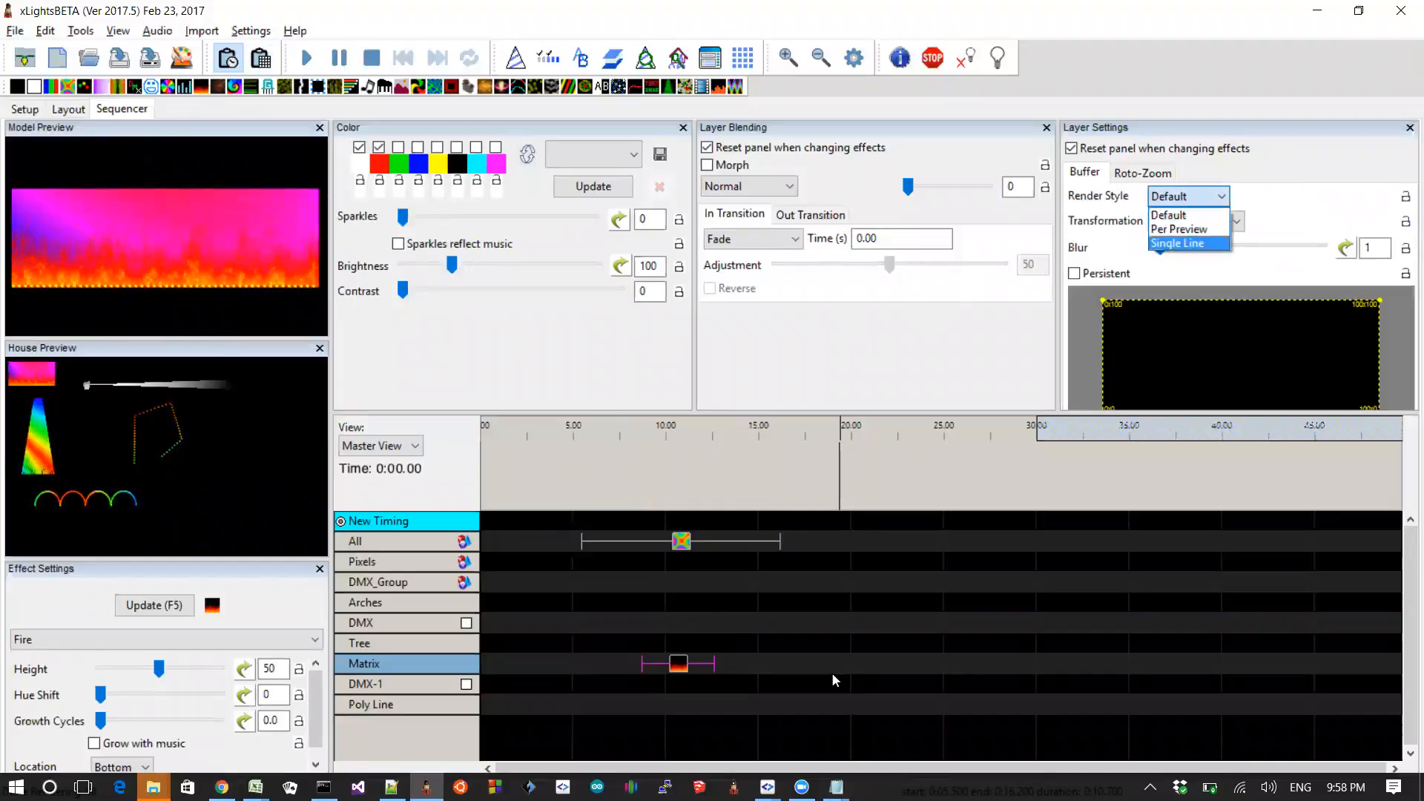
pyautogui.click(682, 540)
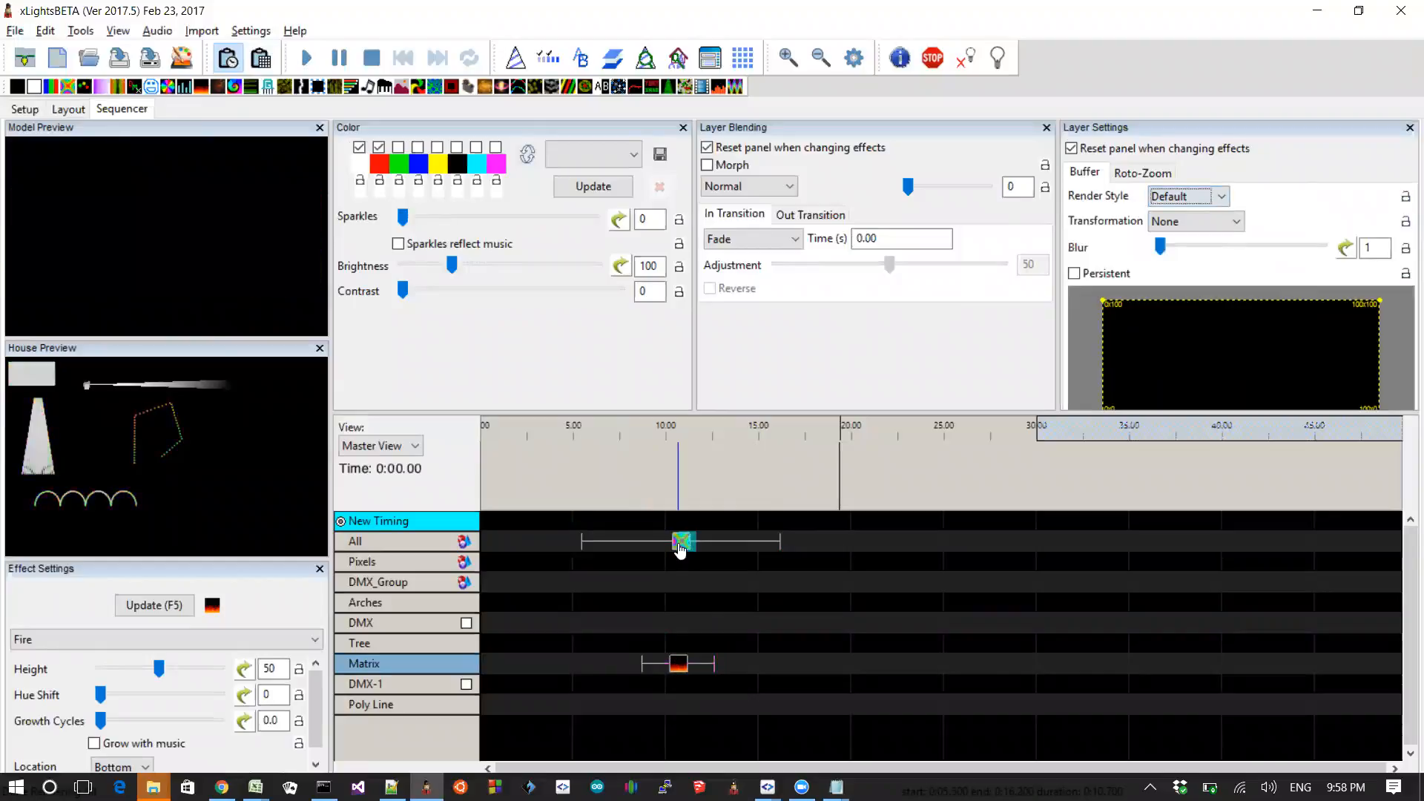
pyautogui.click(679, 666)
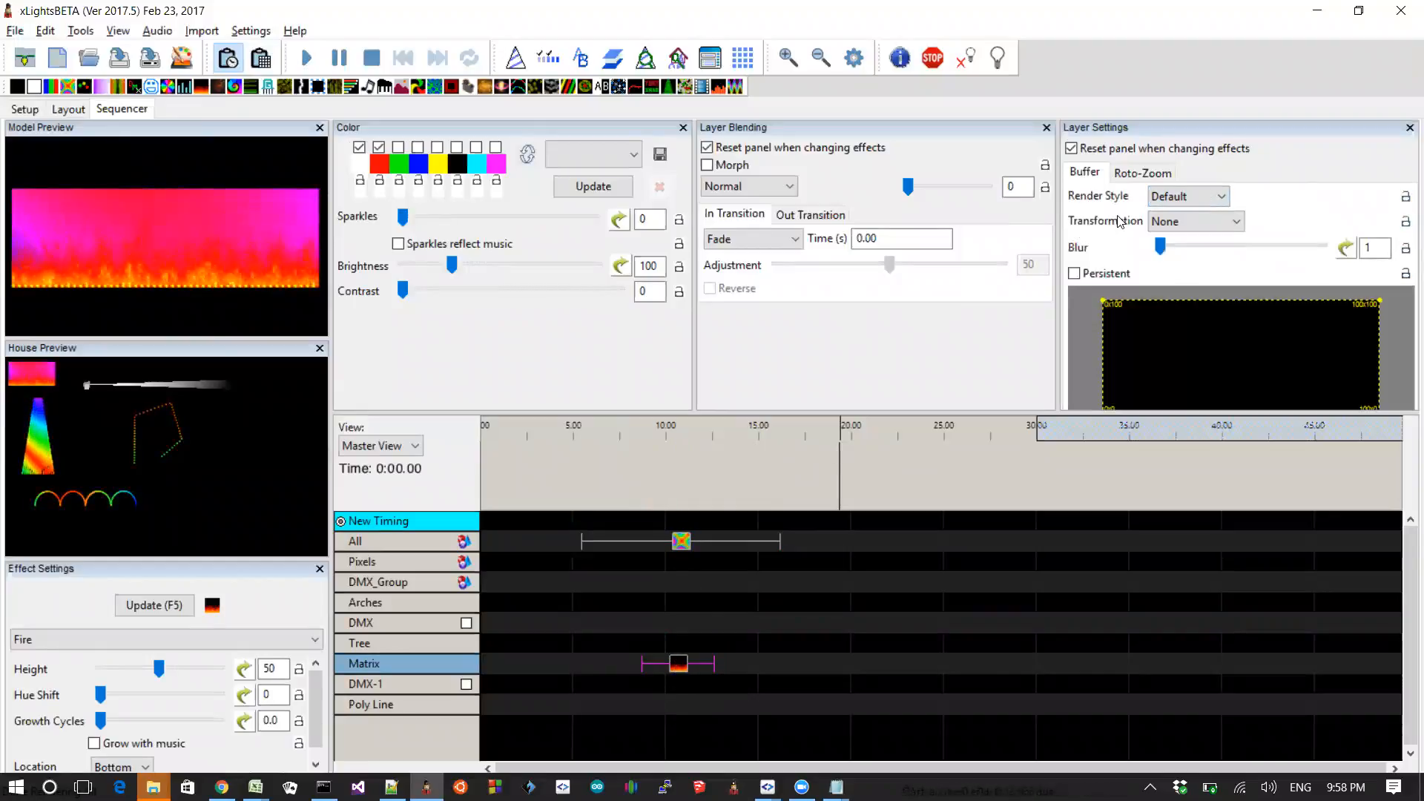
pyautogui.click(1183, 196)
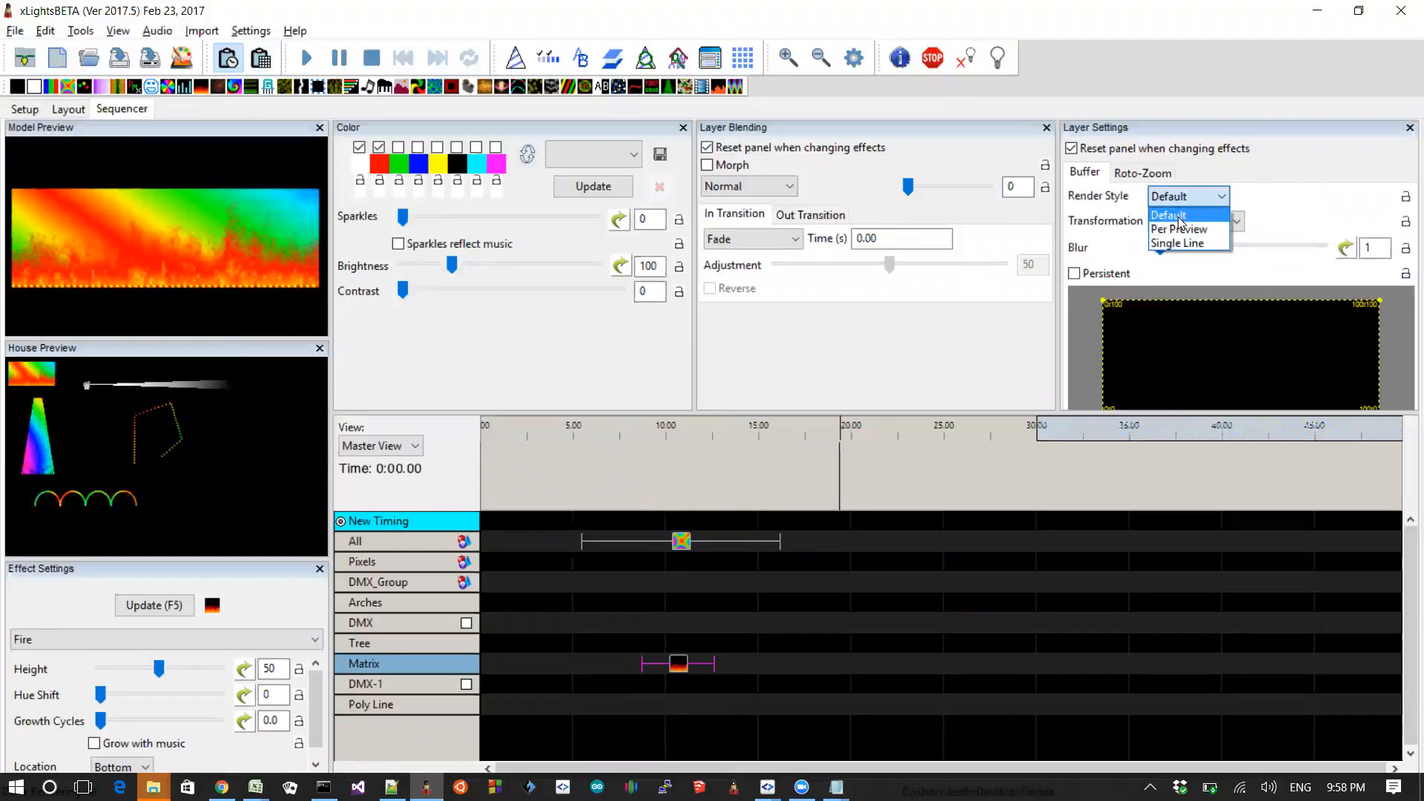
pyautogui.click(1134, 208)
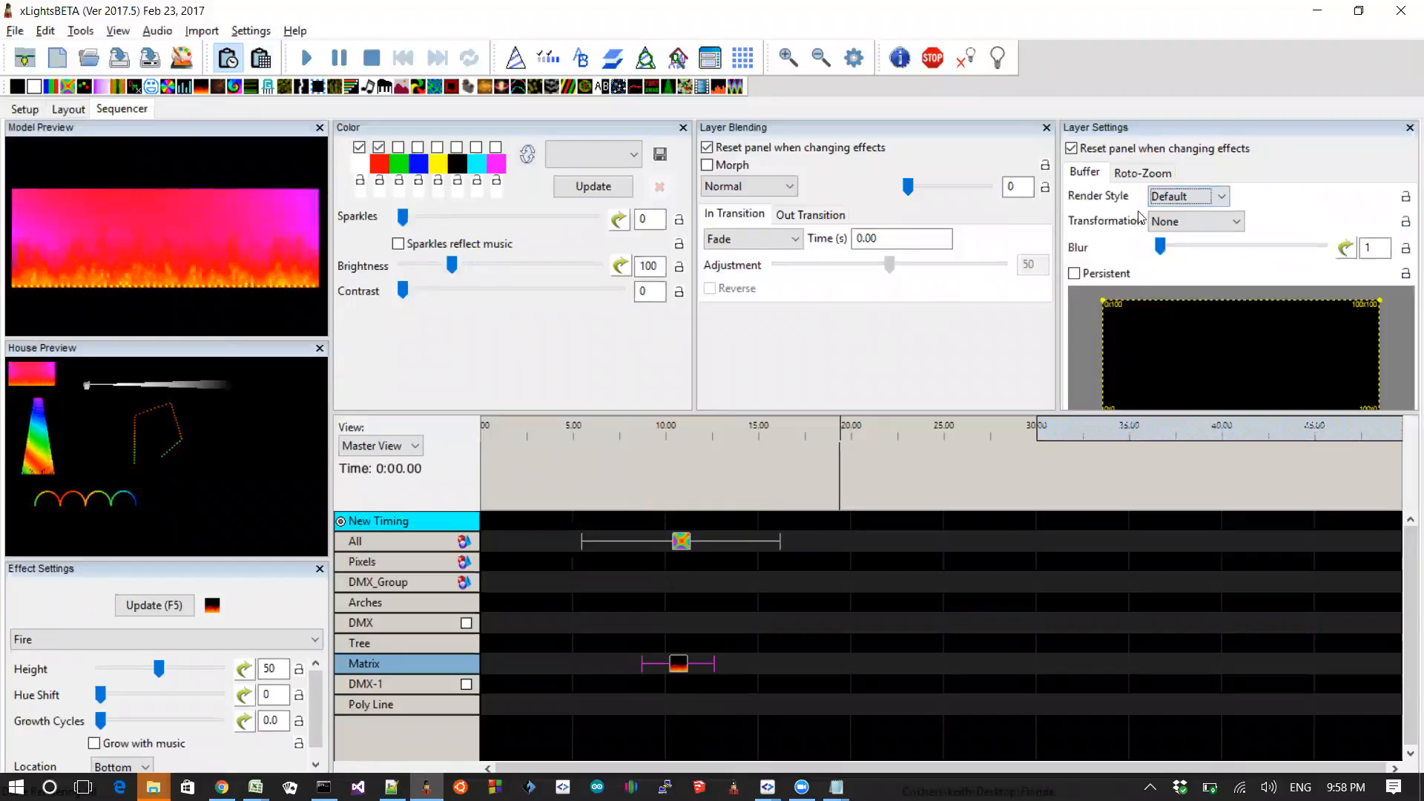
pyautogui.click(1175, 221)
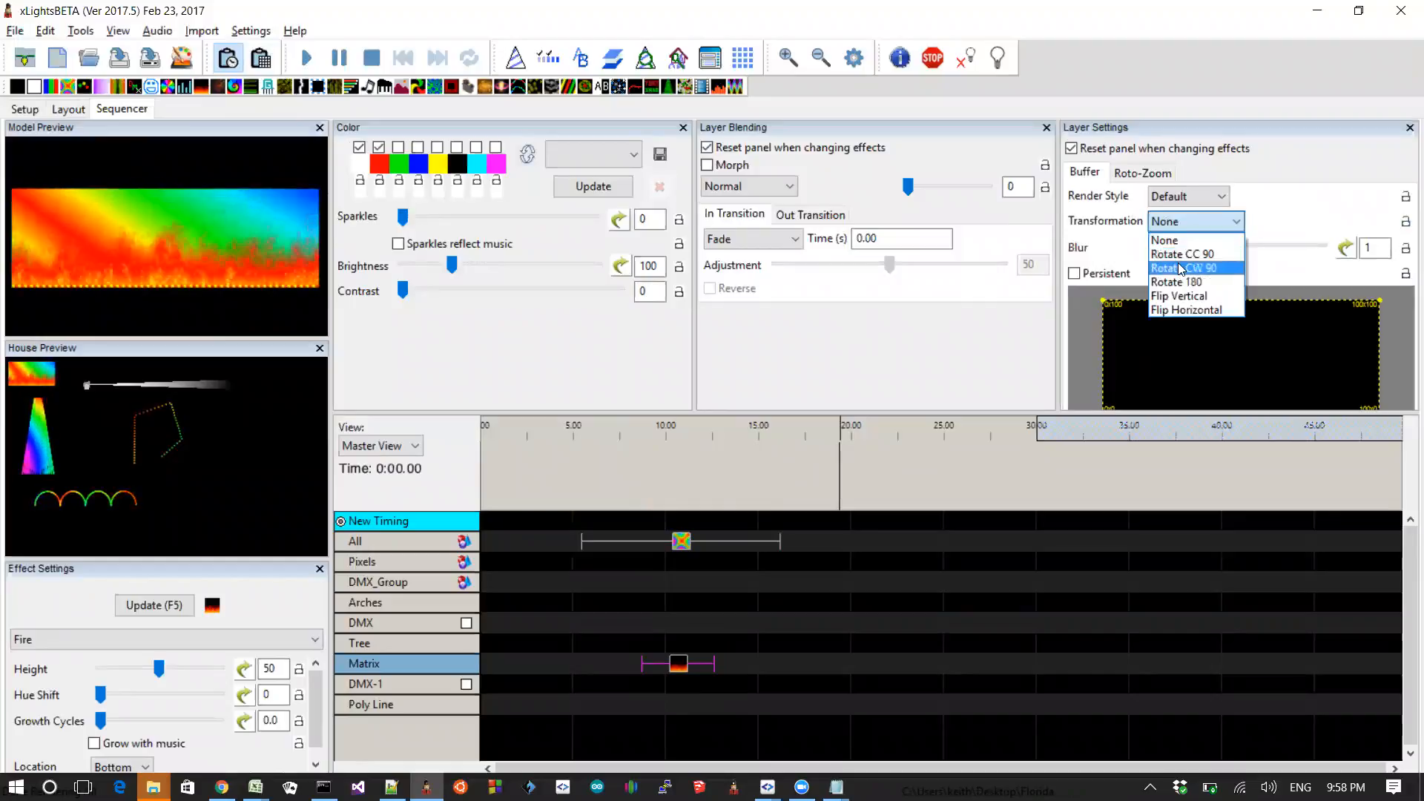
pyautogui.click(1125, 234)
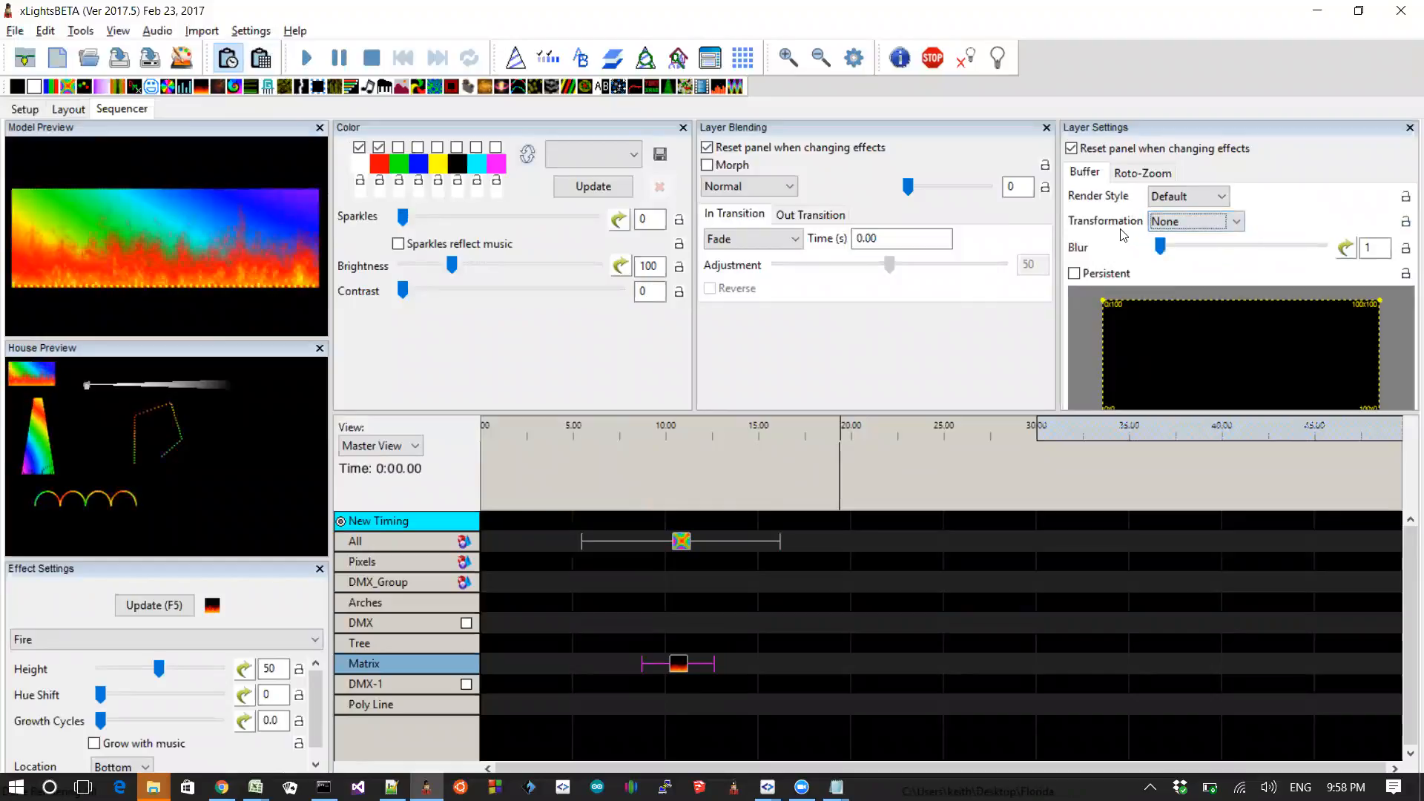
# Step: Set the Fire effect's layer blending mode to Effect 2
pyautogui.click(730, 189)
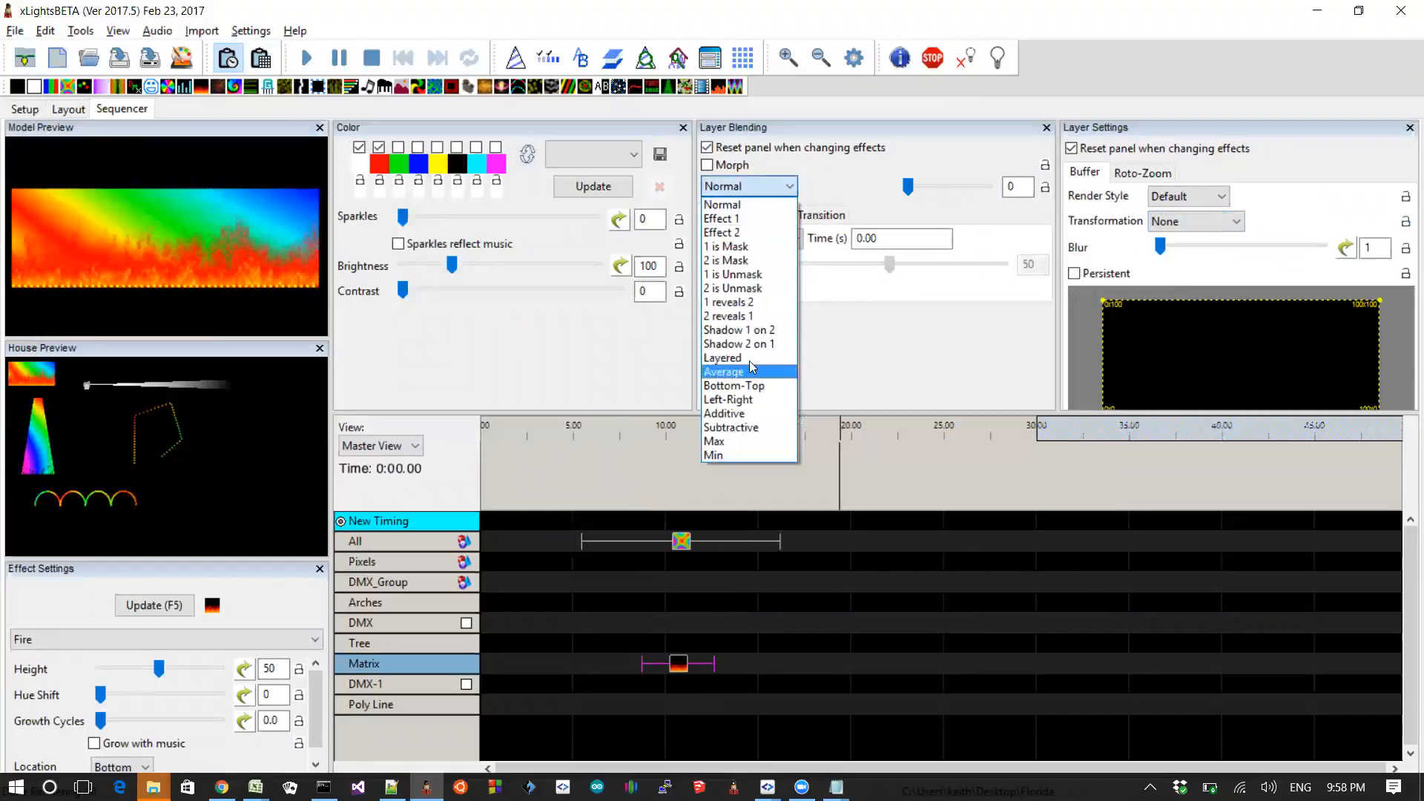
pyautogui.click(738, 232)
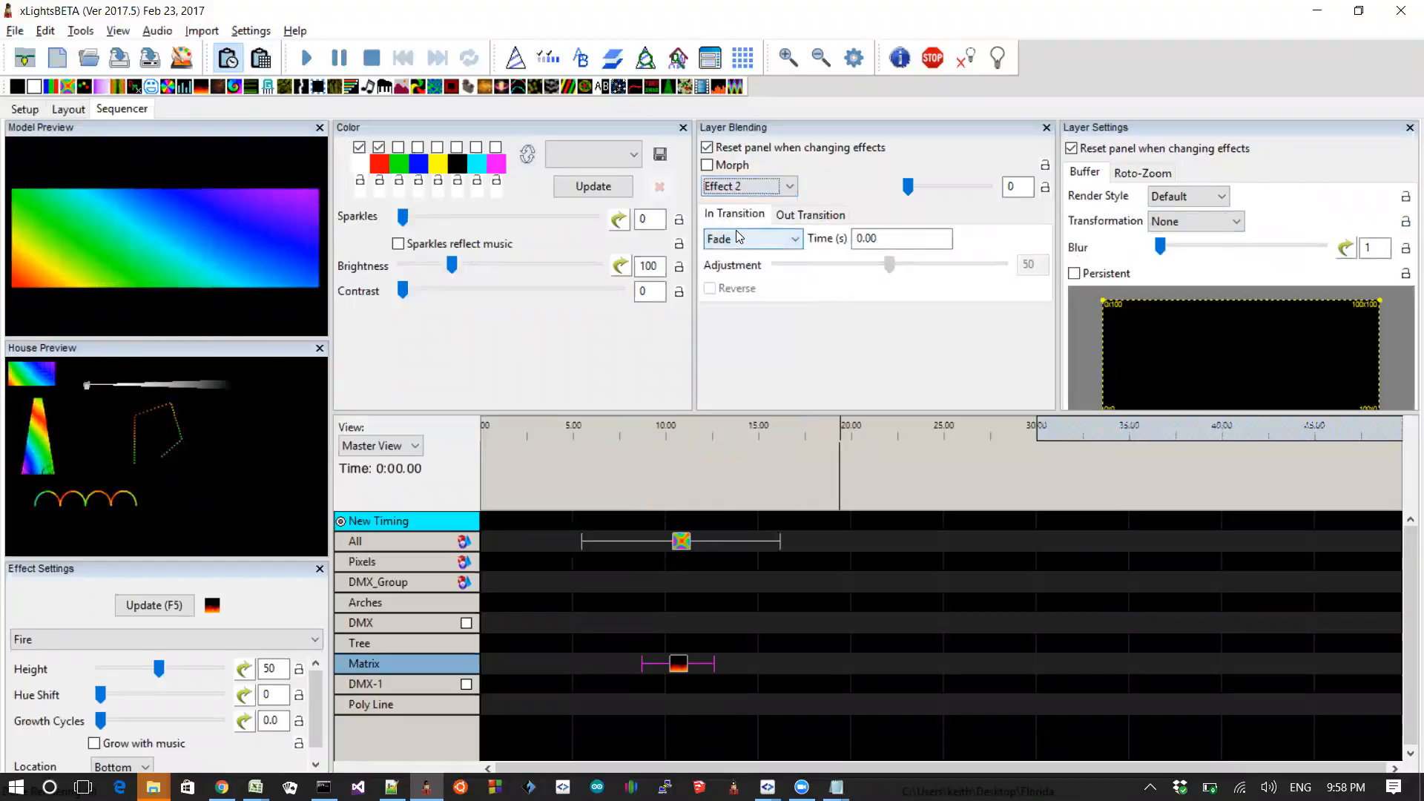
# Step: Set the Fire effect's layer blending mode to Effect 1
pyautogui.click(738, 187)
pyautogui.click(732, 224)
pyautogui.click(679, 664)
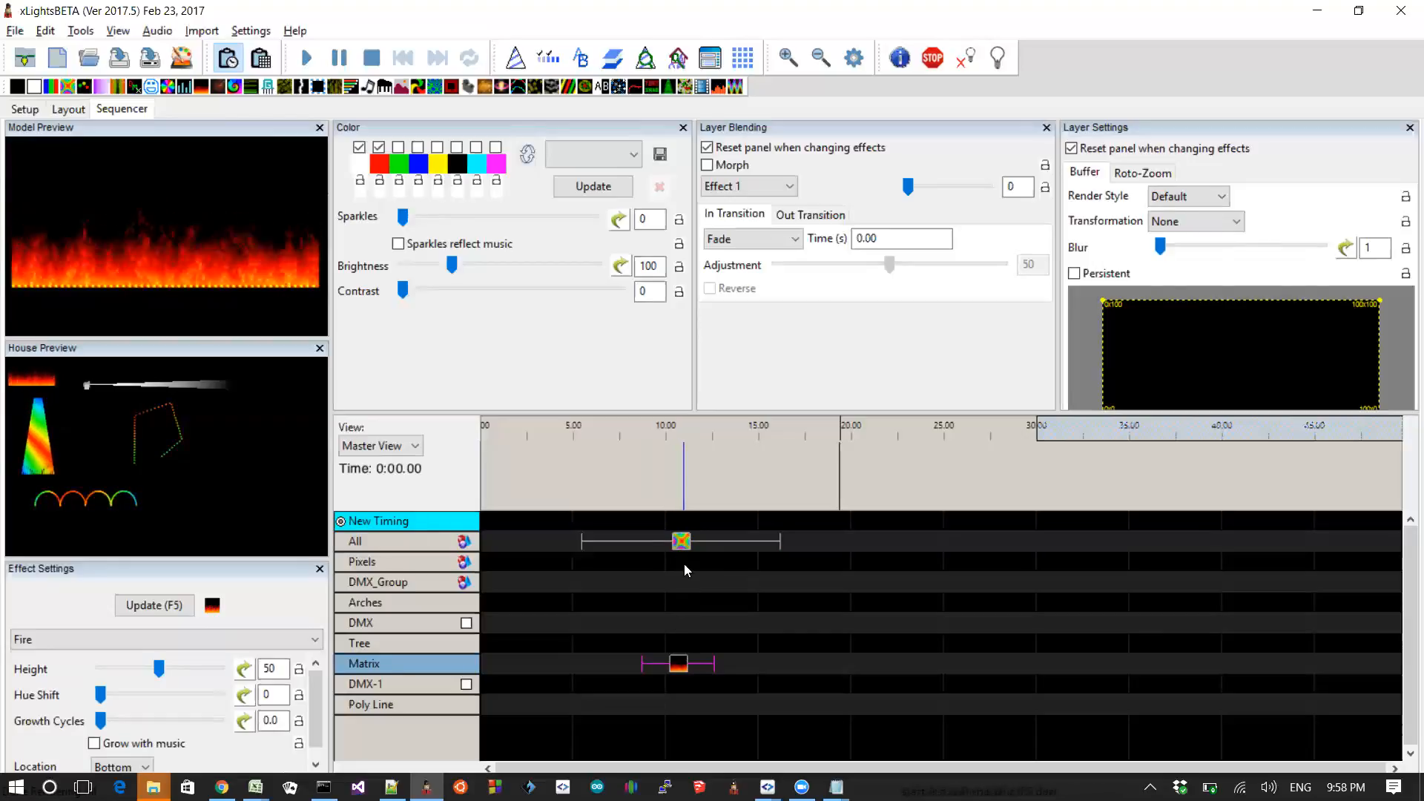
# Step: Review the layer blending mode choices and compare the Fire and Butterfly effects' blending settings
pyautogui.click(742, 186)
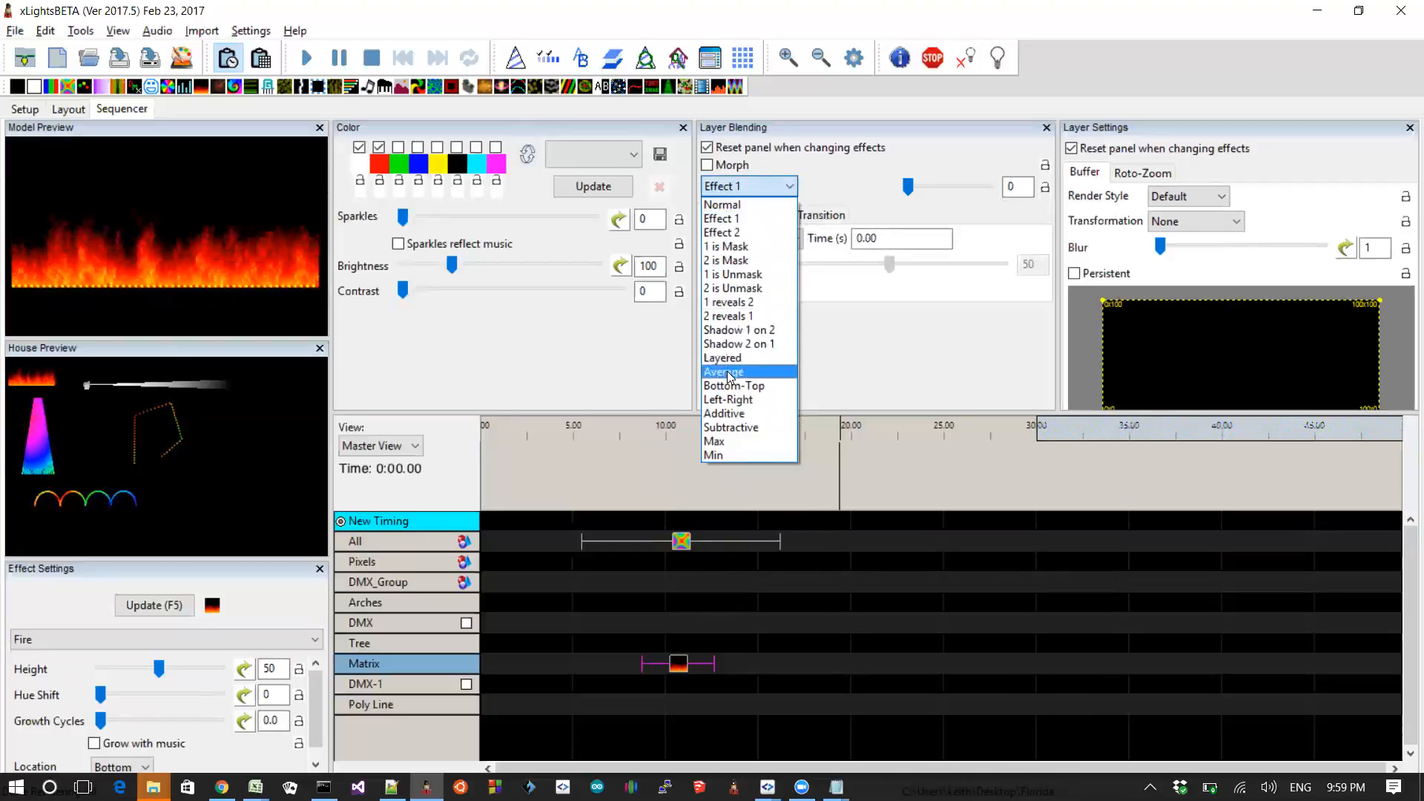
pyautogui.click(766, 663)
pyautogui.click(766, 663)
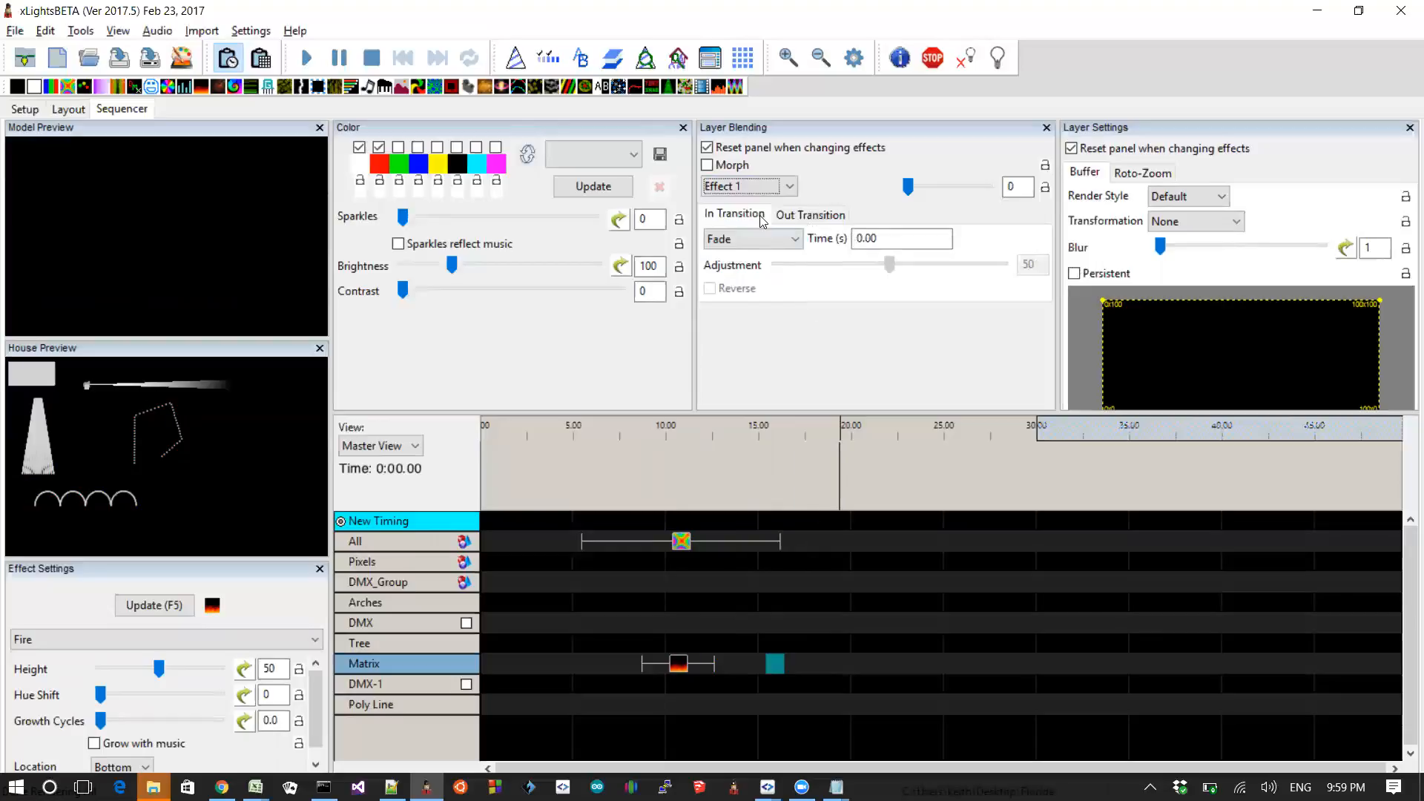
pyautogui.click(753, 193)
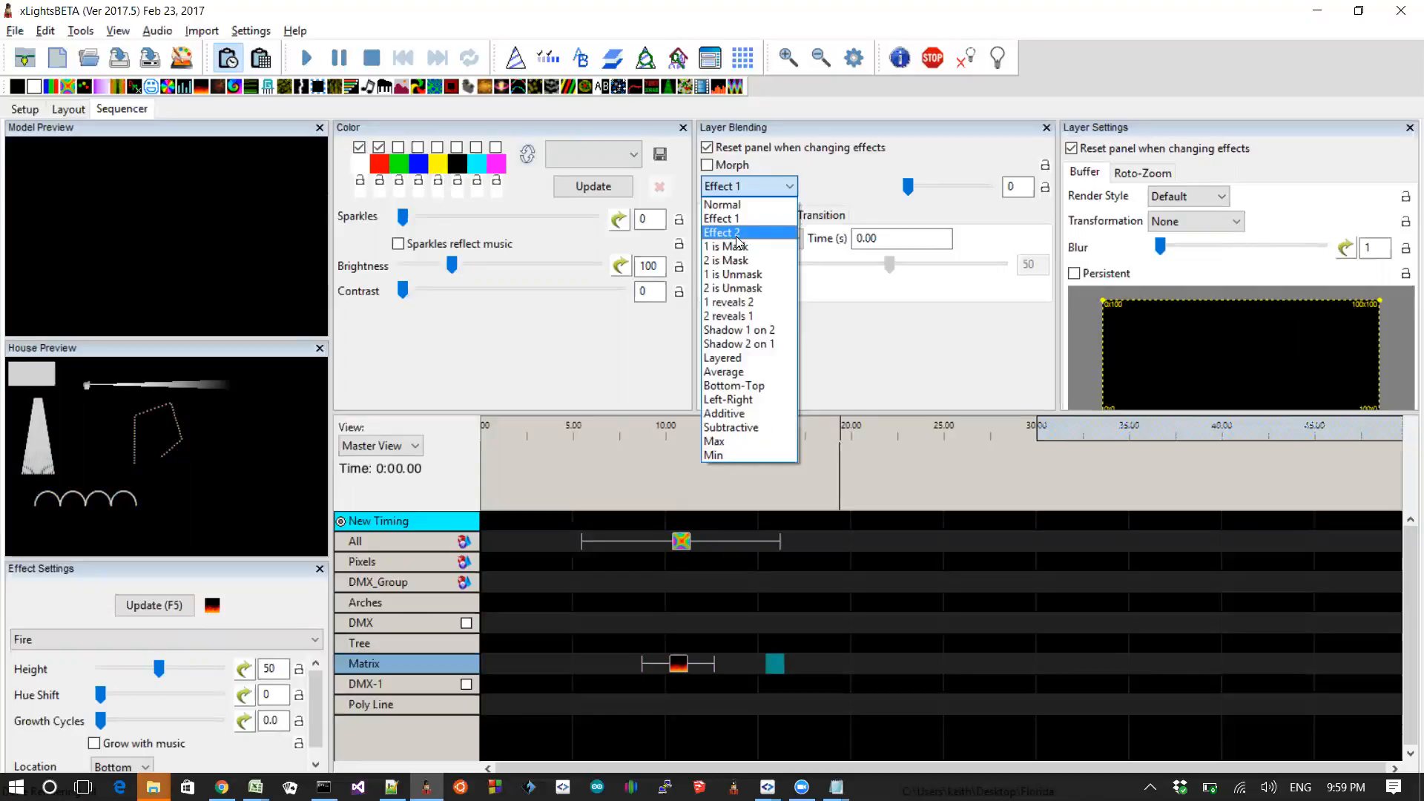
pyautogui.click(802, 611)
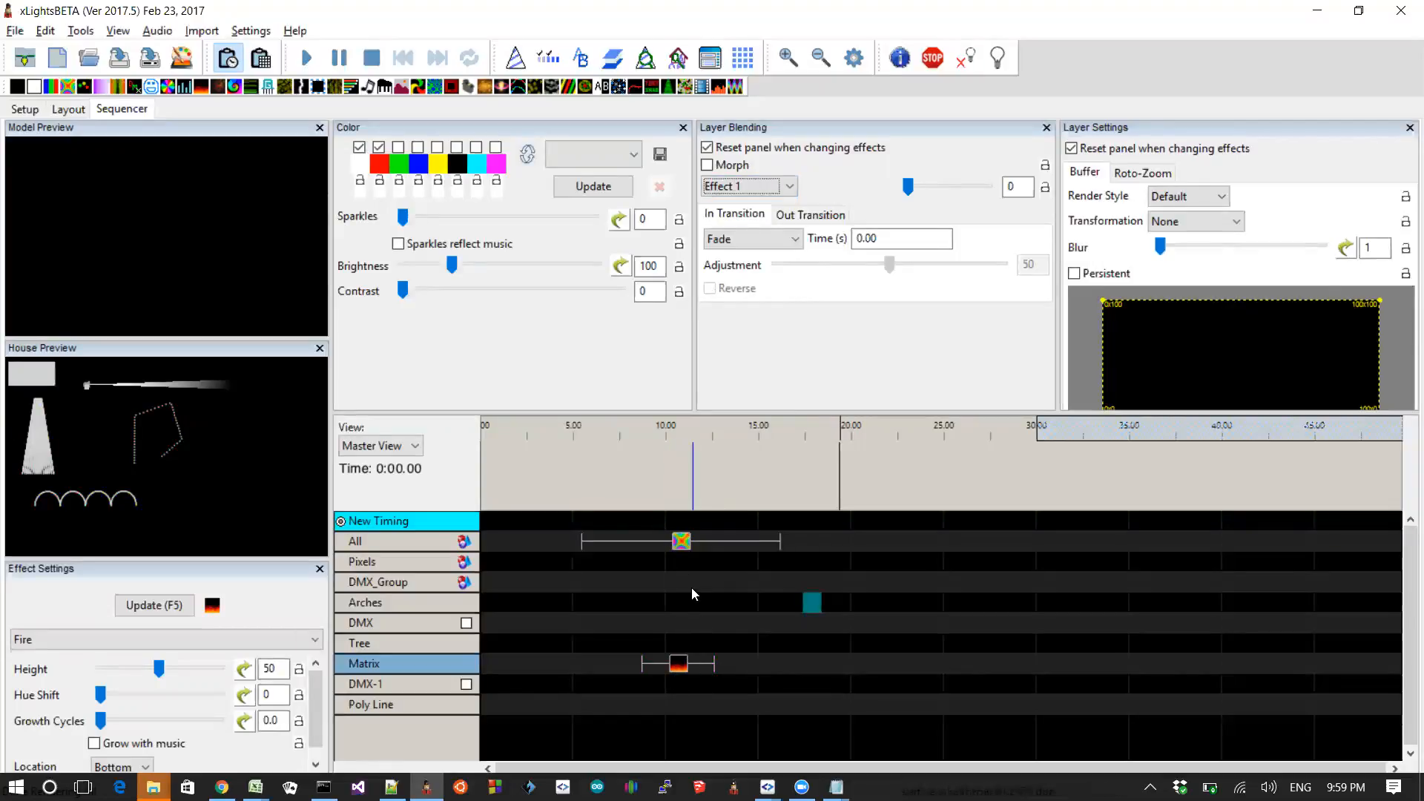
pyautogui.click(681, 542)
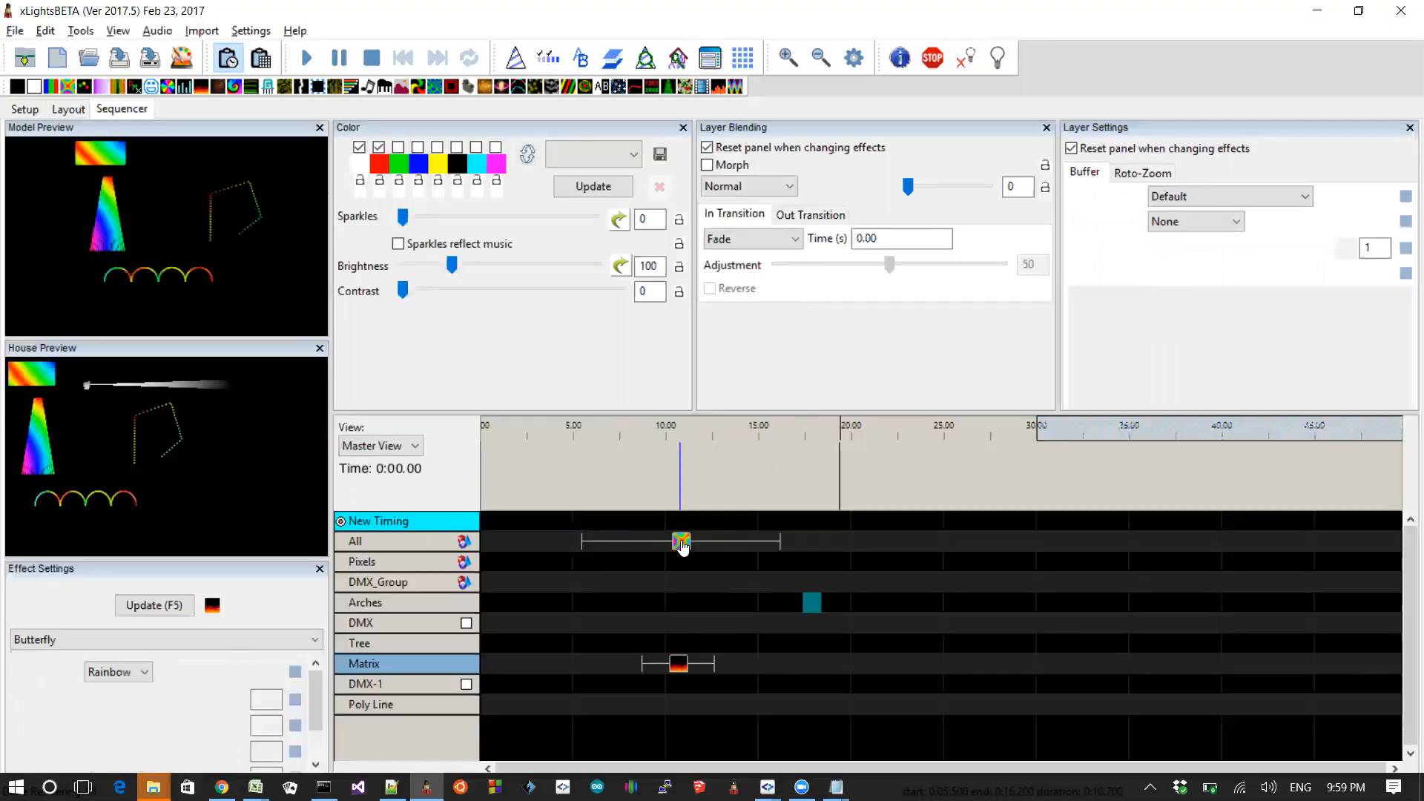
pyautogui.click(683, 665)
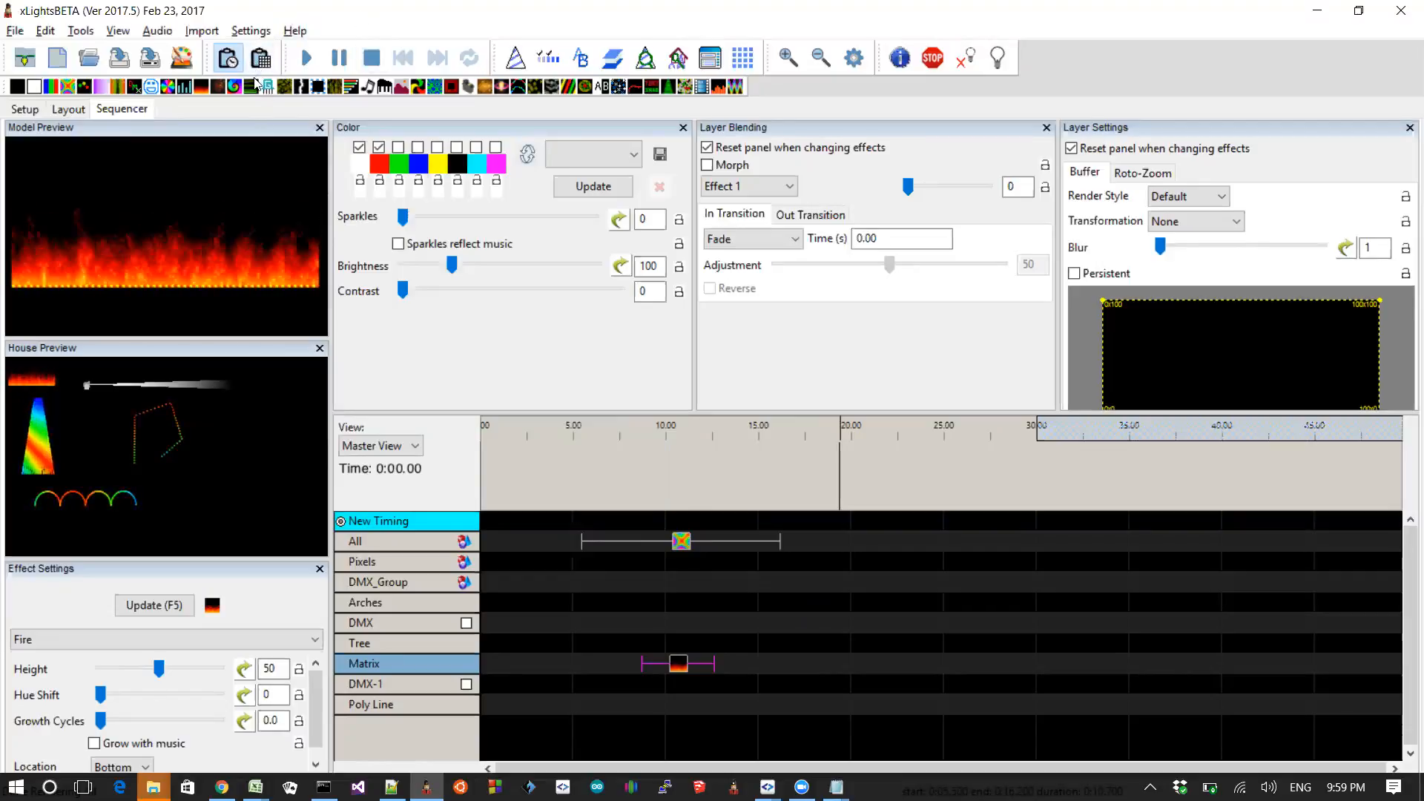
# Step: Examine the Settings menu and the Sequence Settings dialog's Allow Blending Between Models option
pyautogui.click(251, 31)
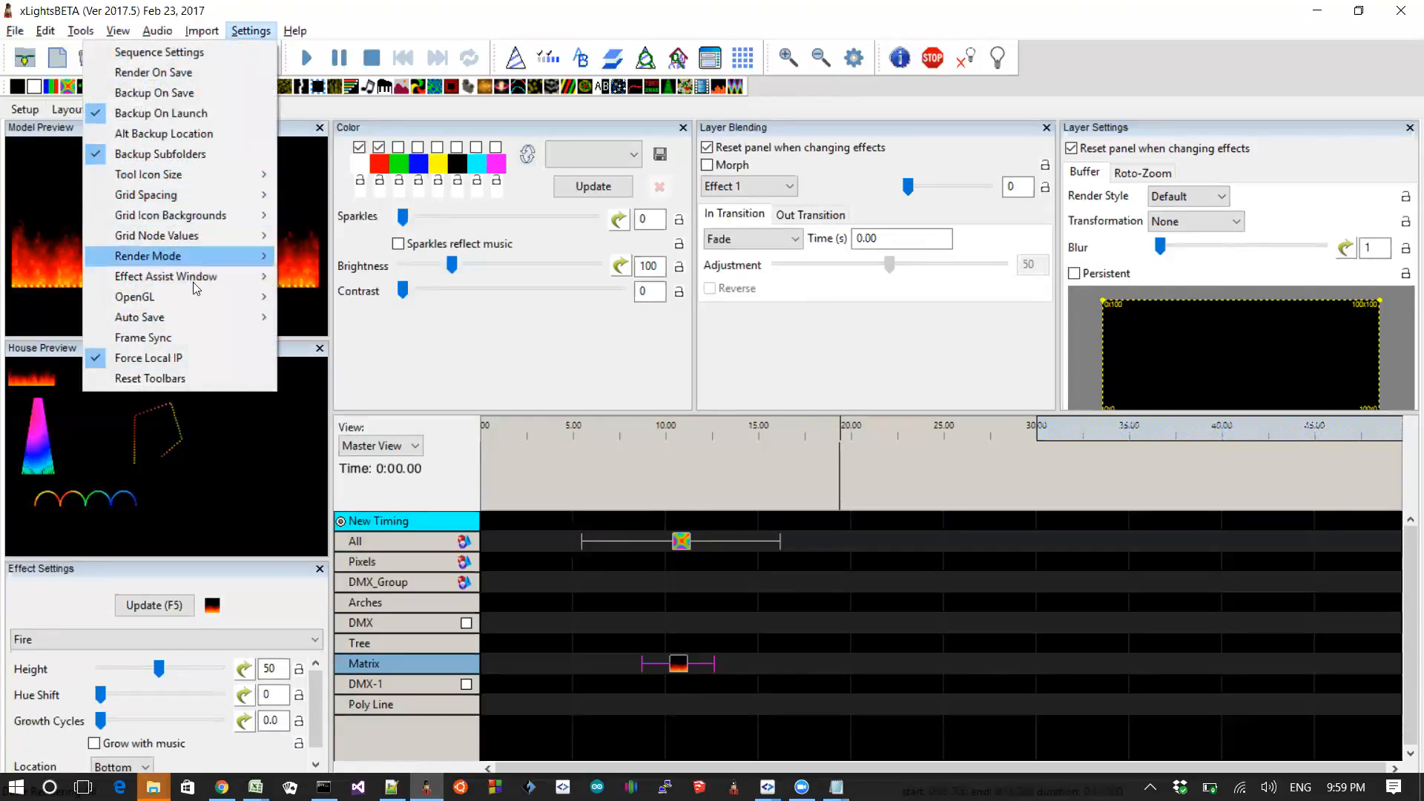
pyautogui.moveTo(193, 260)
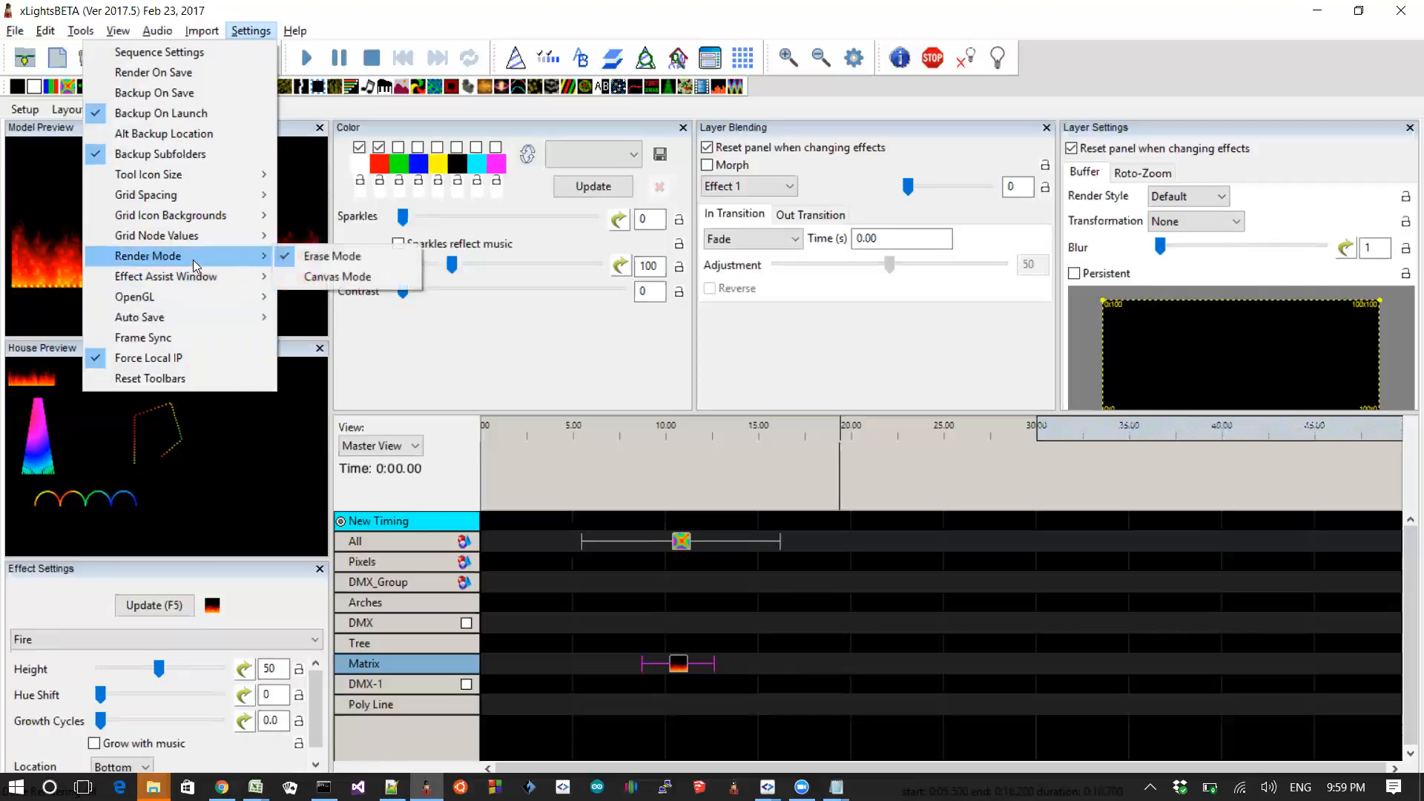
pyautogui.moveTo(188, 301)
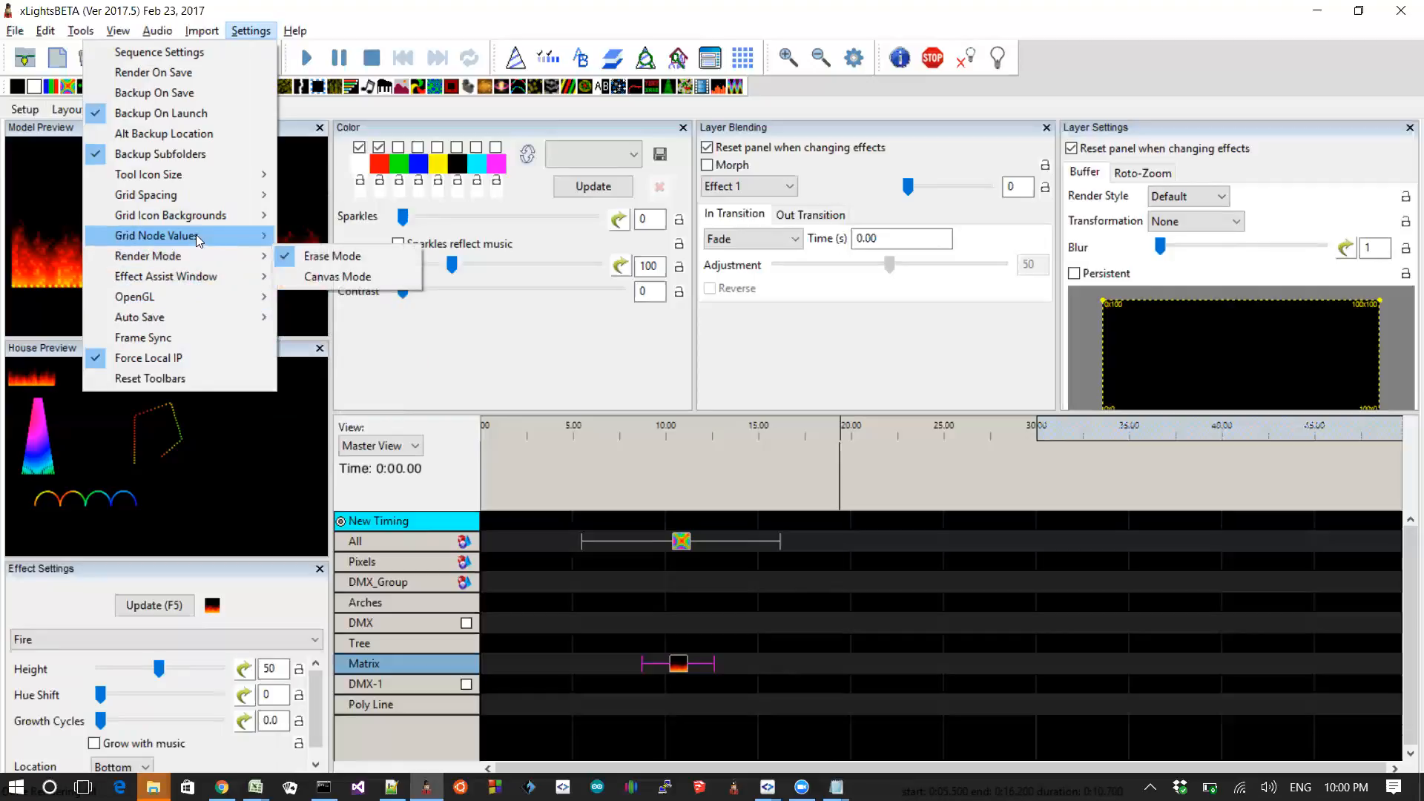
pyautogui.moveTo(198, 215)
pyautogui.moveTo(218, 237)
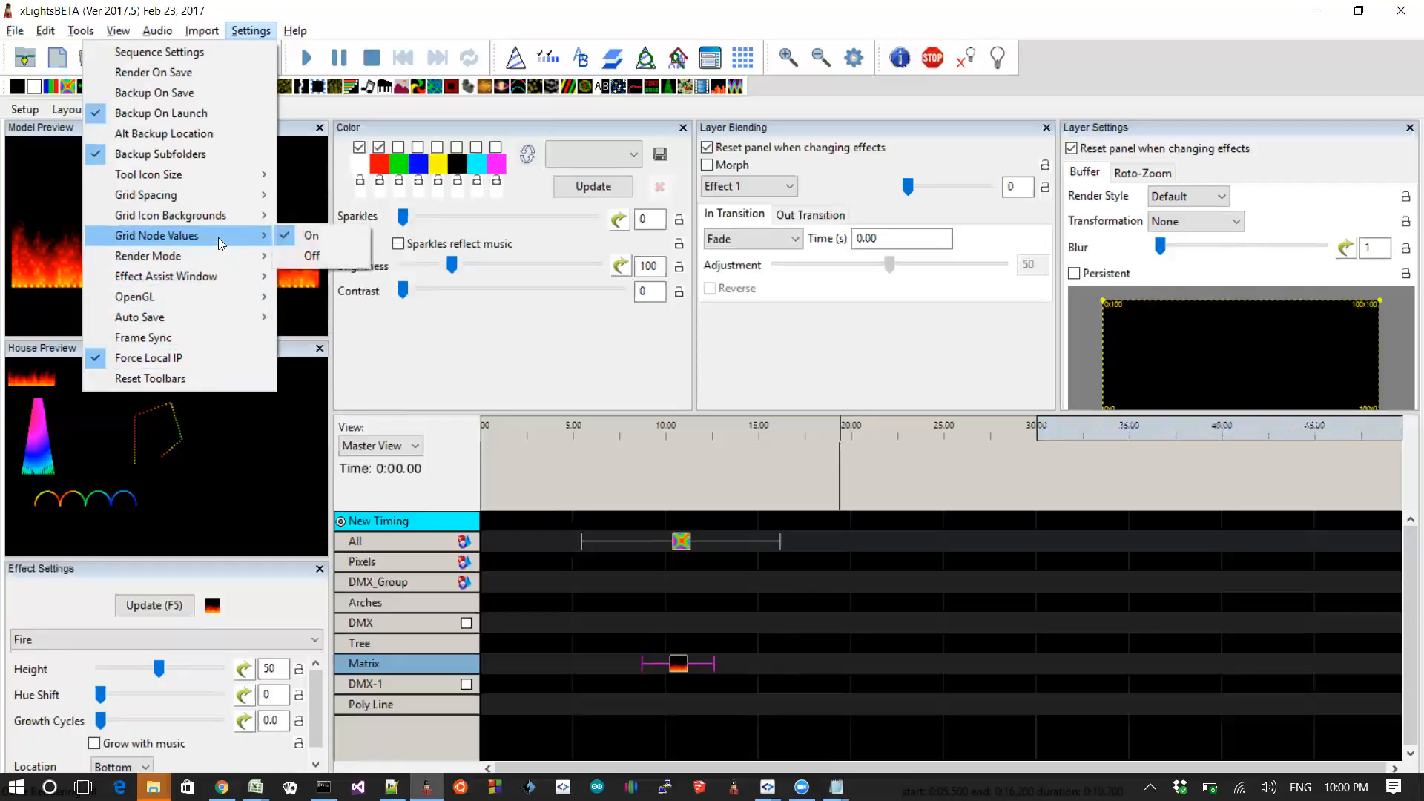
pyautogui.click(439, 6)
pyautogui.click(246, 34)
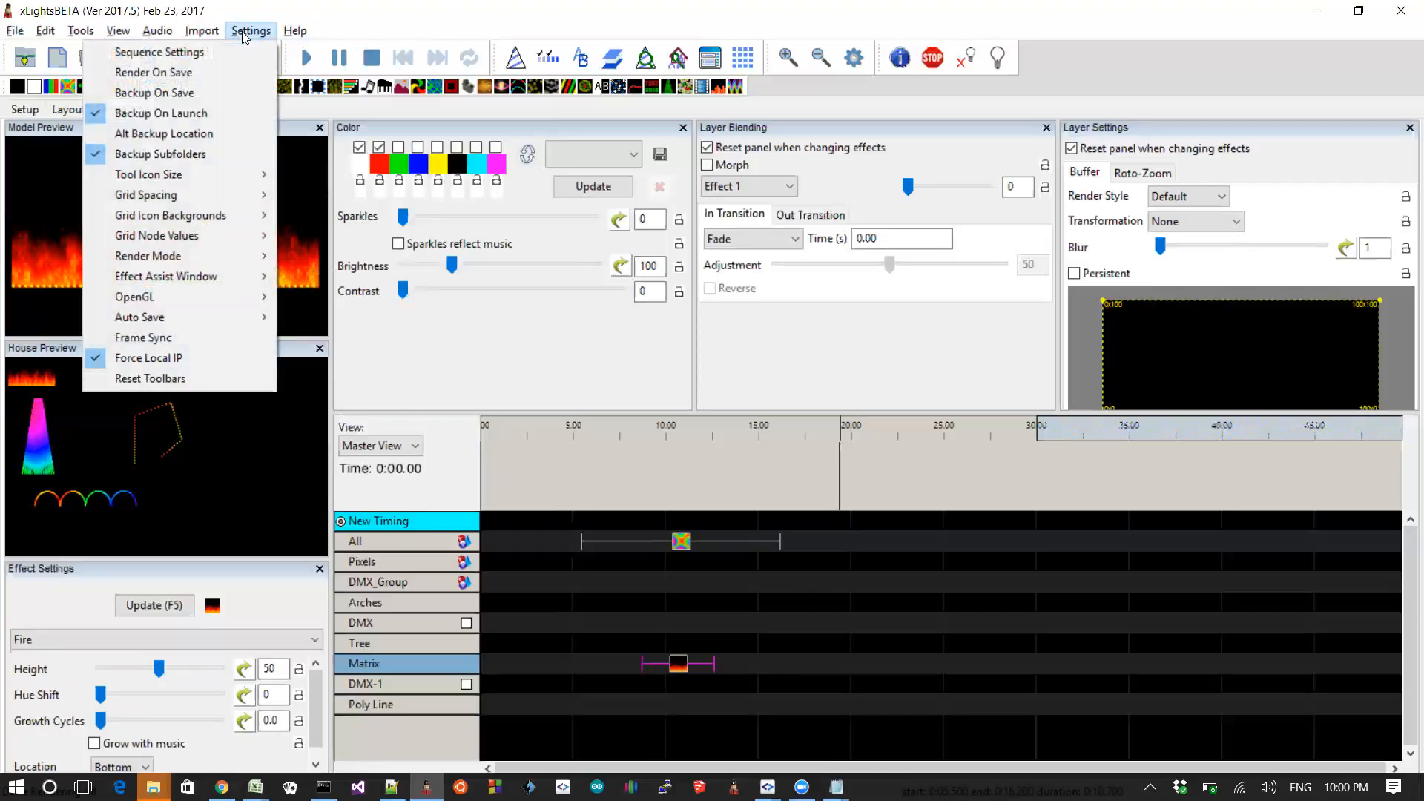
pyautogui.click(230, 51)
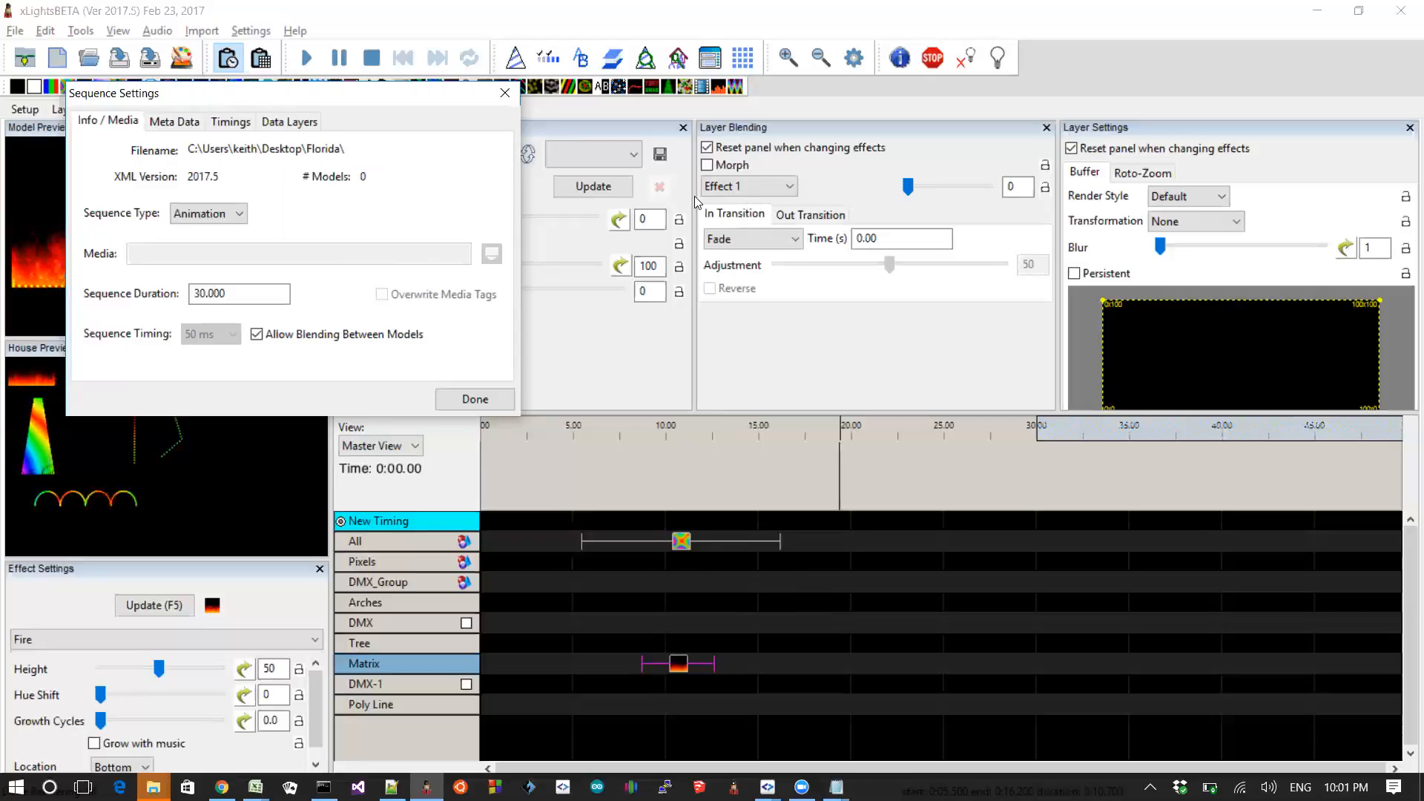
pyautogui.click(504, 93)
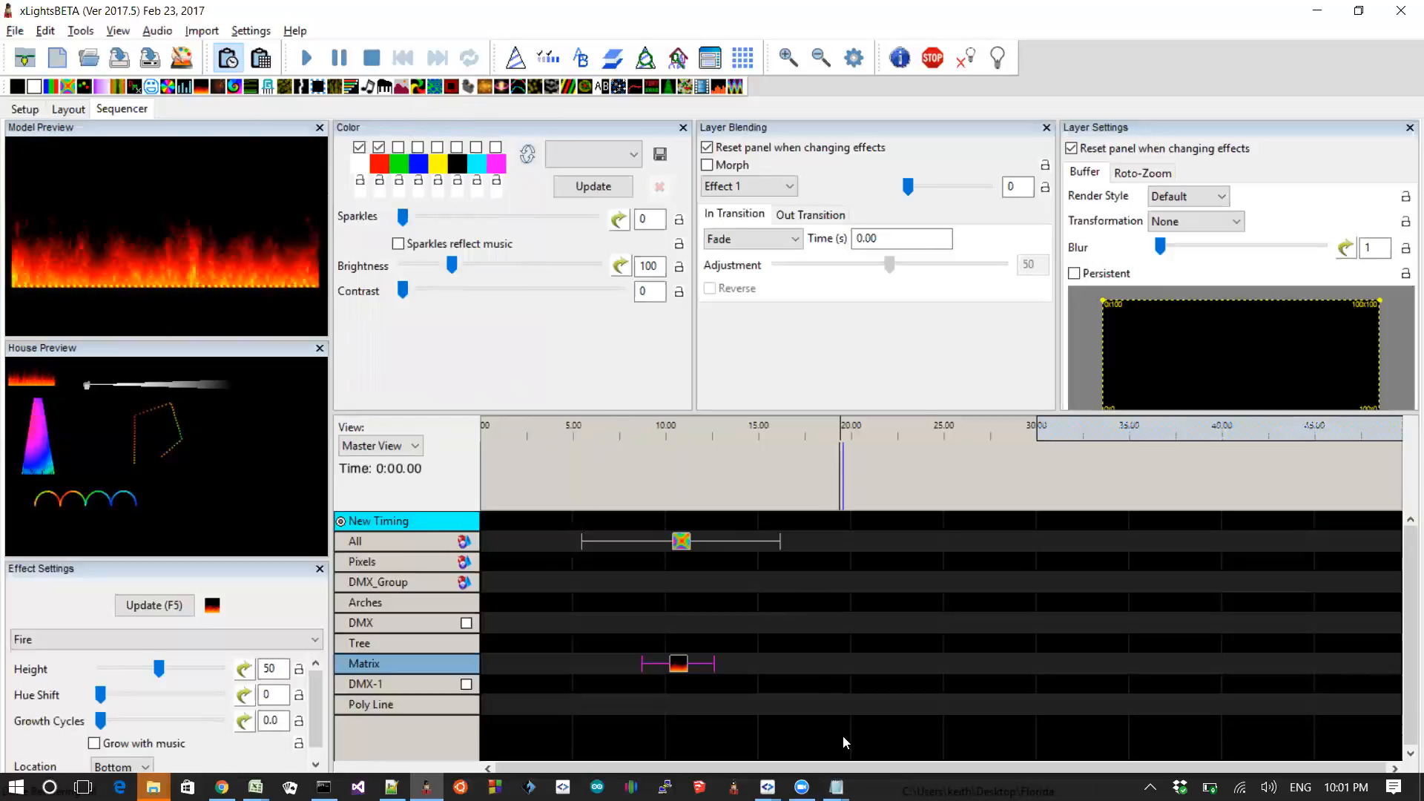
# Step: Switch to the README and highlight the groups-within-groups and model/group blending entries
pyautogui.hotkey('alt', 'Tab')
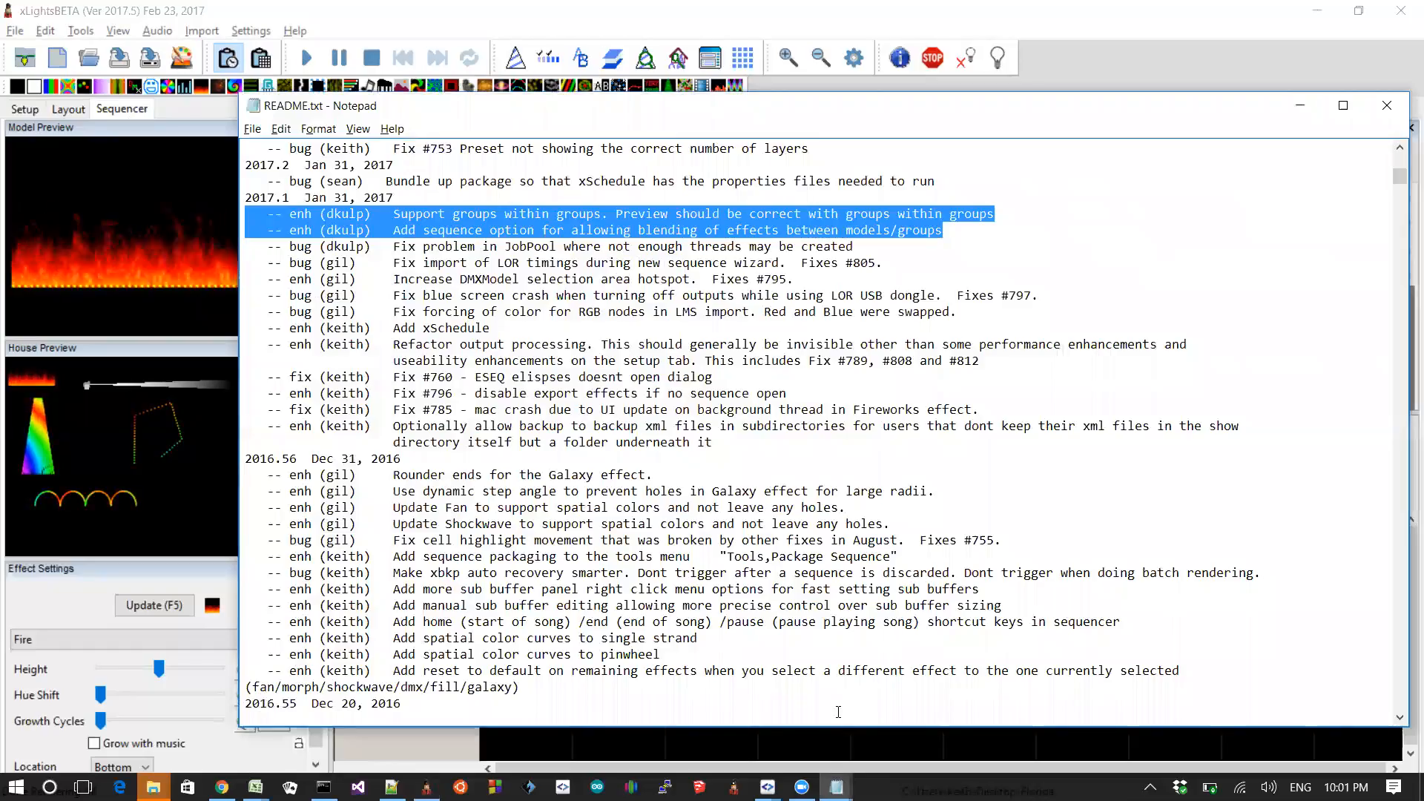
pyautogui.press('Up')
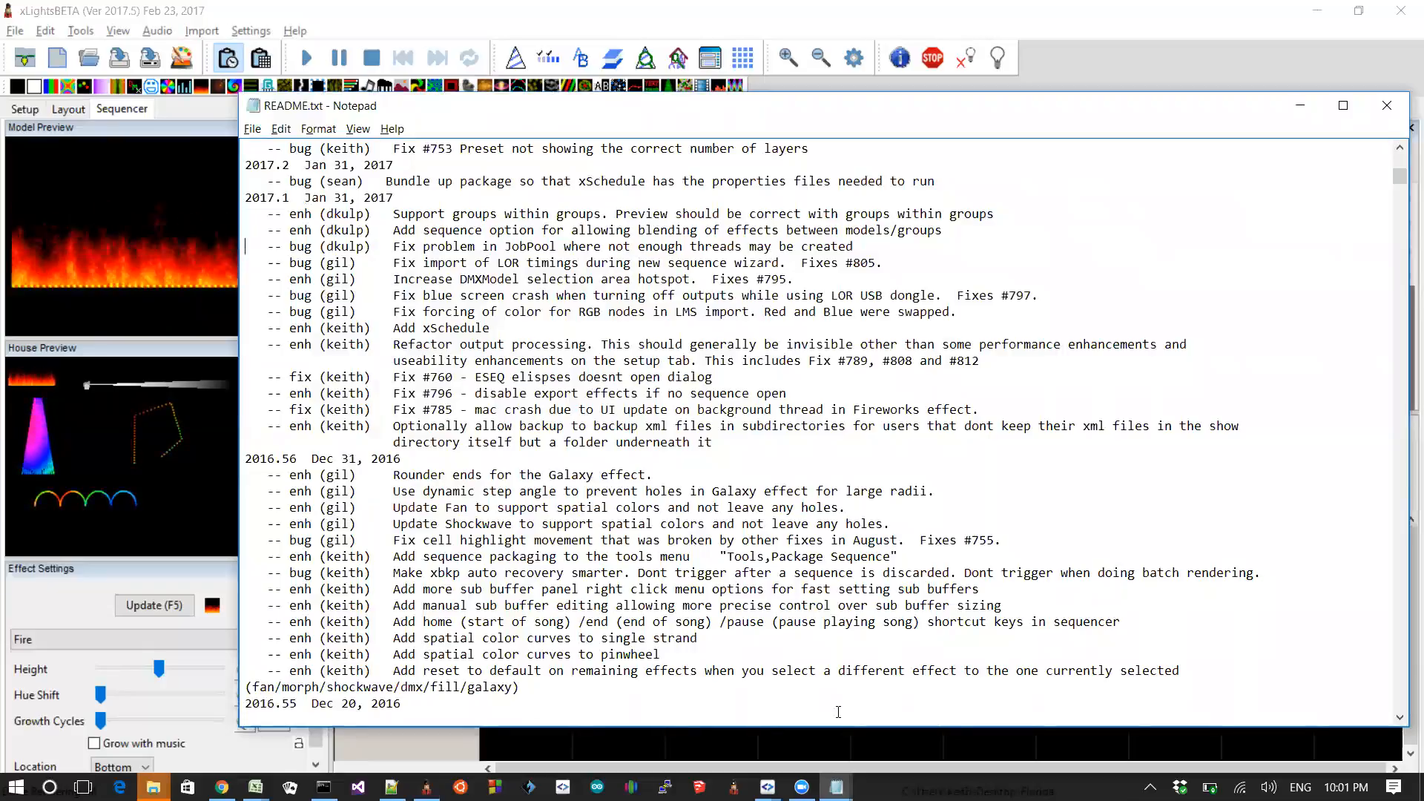
pyautogui.hotkey('shift', 'Up')
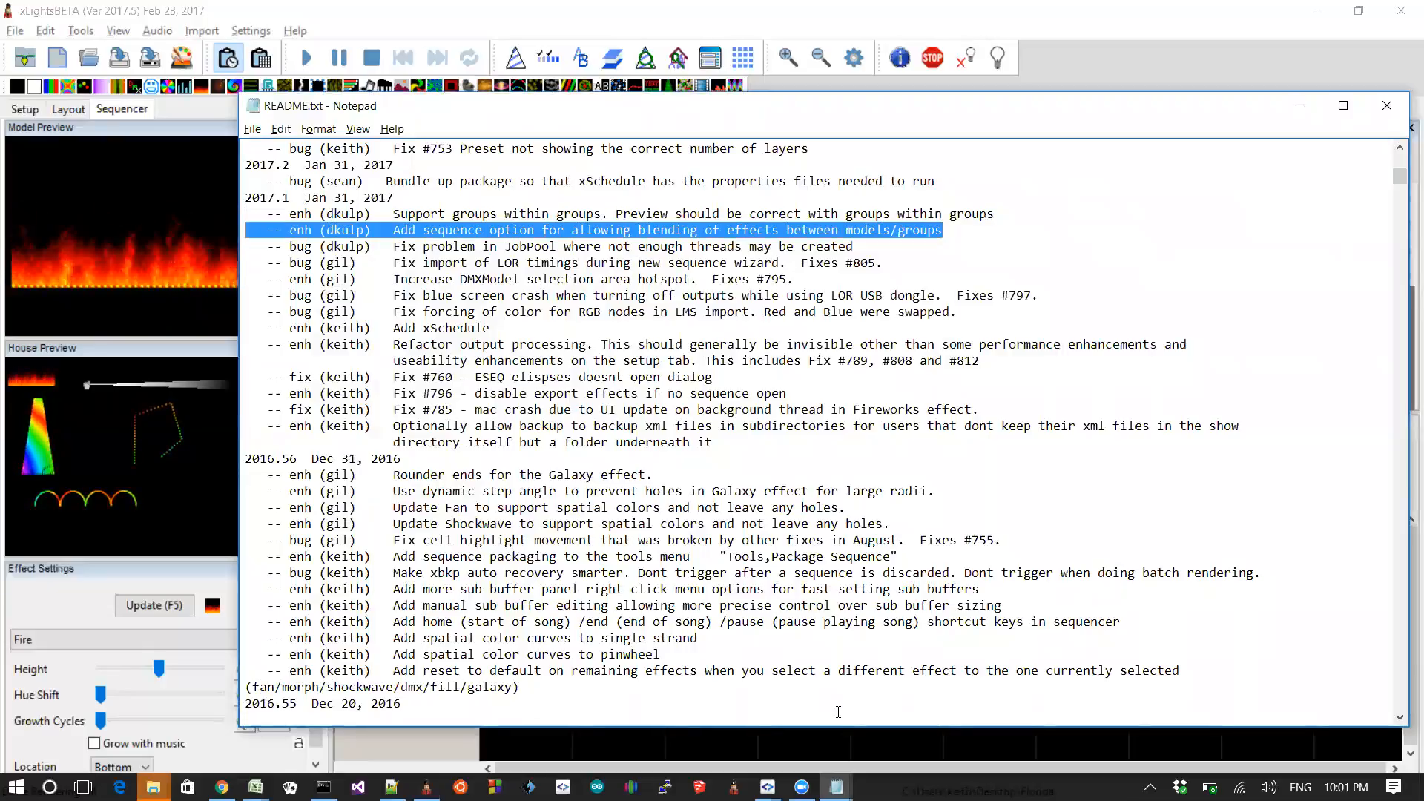
pyautogui.hotkey('shift', 'Up')
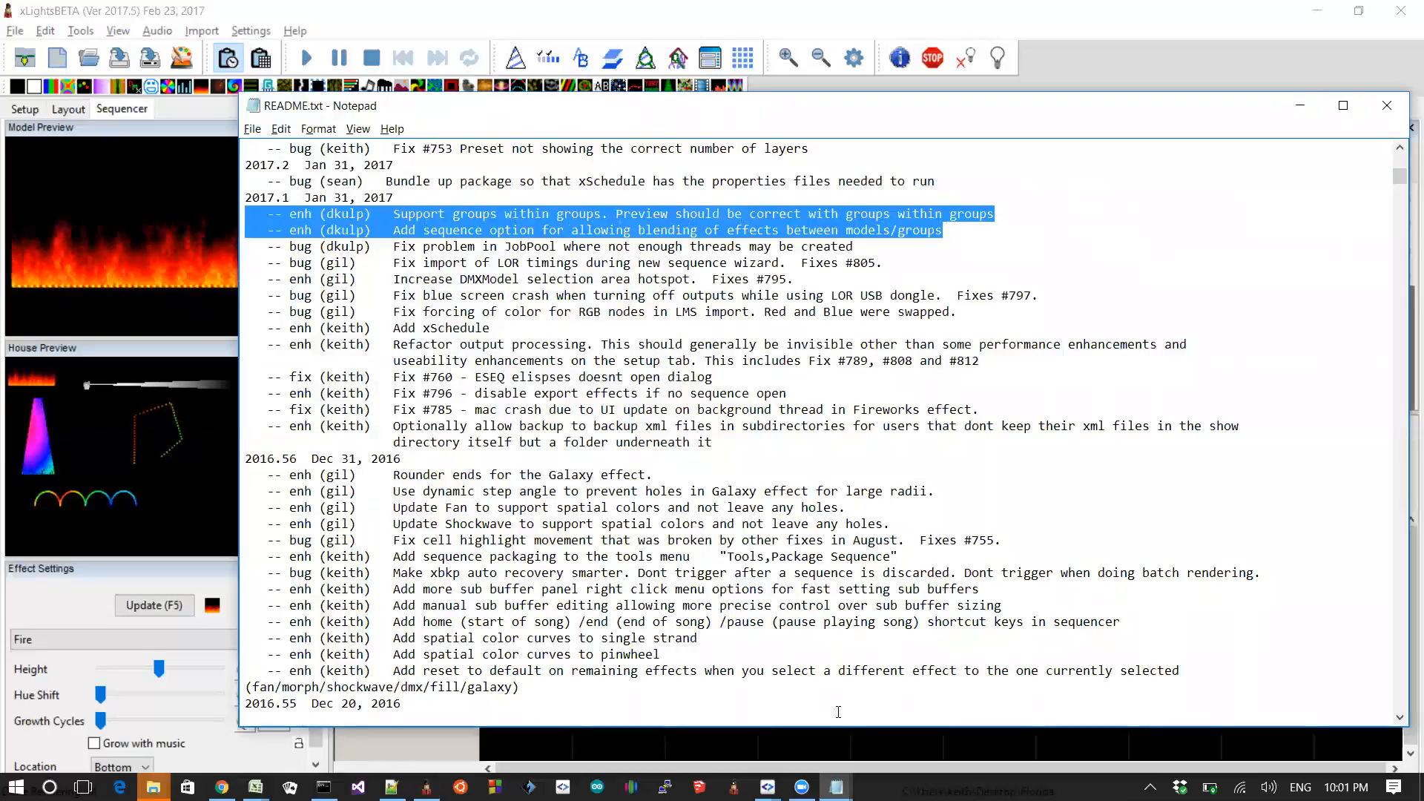
pyautogui.press('Left')
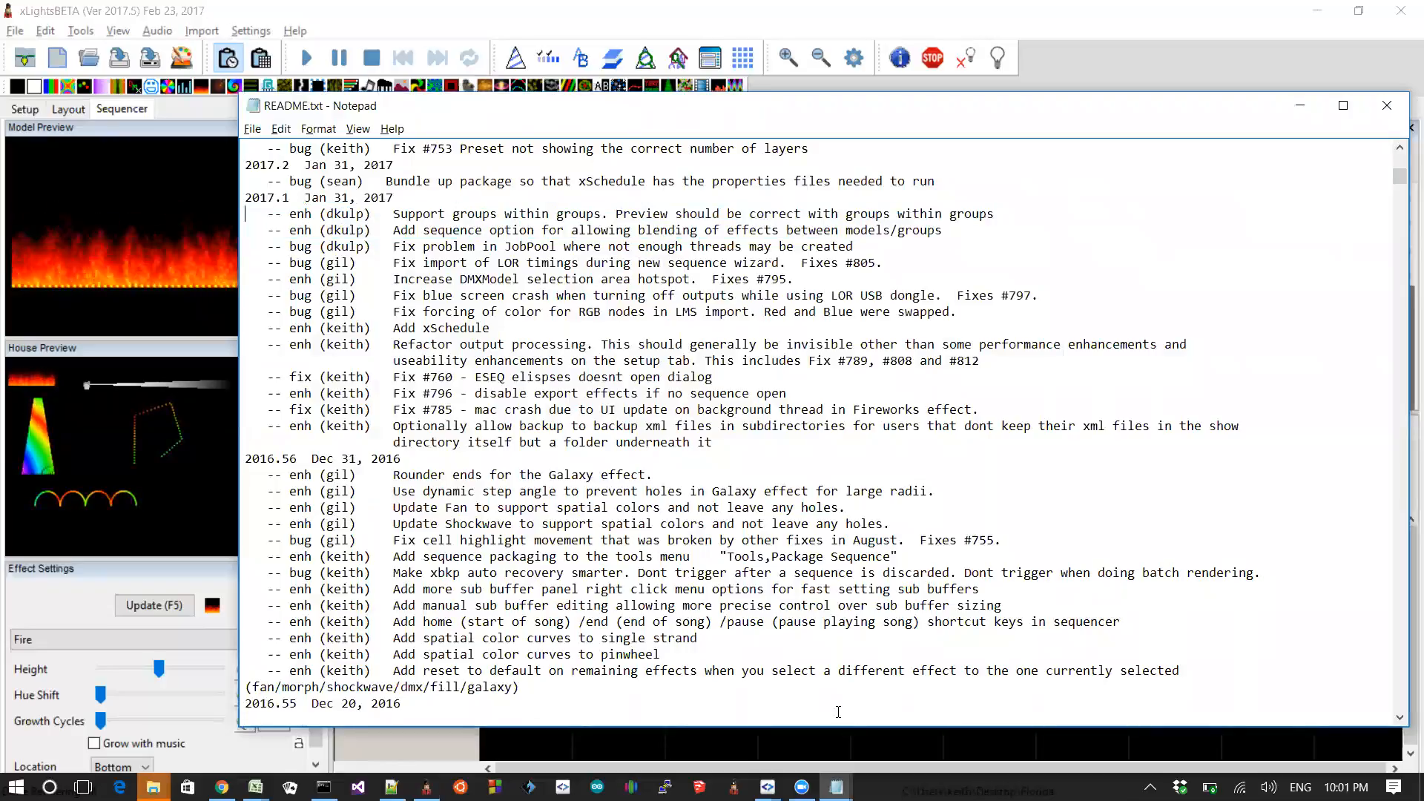
pyautogui.press('Down')
pyautogui.hotkey('shift', 'Down')
pyautogui.hotkey('shift', 'Down')
pyautogui.hotkey('shift', 'Up')
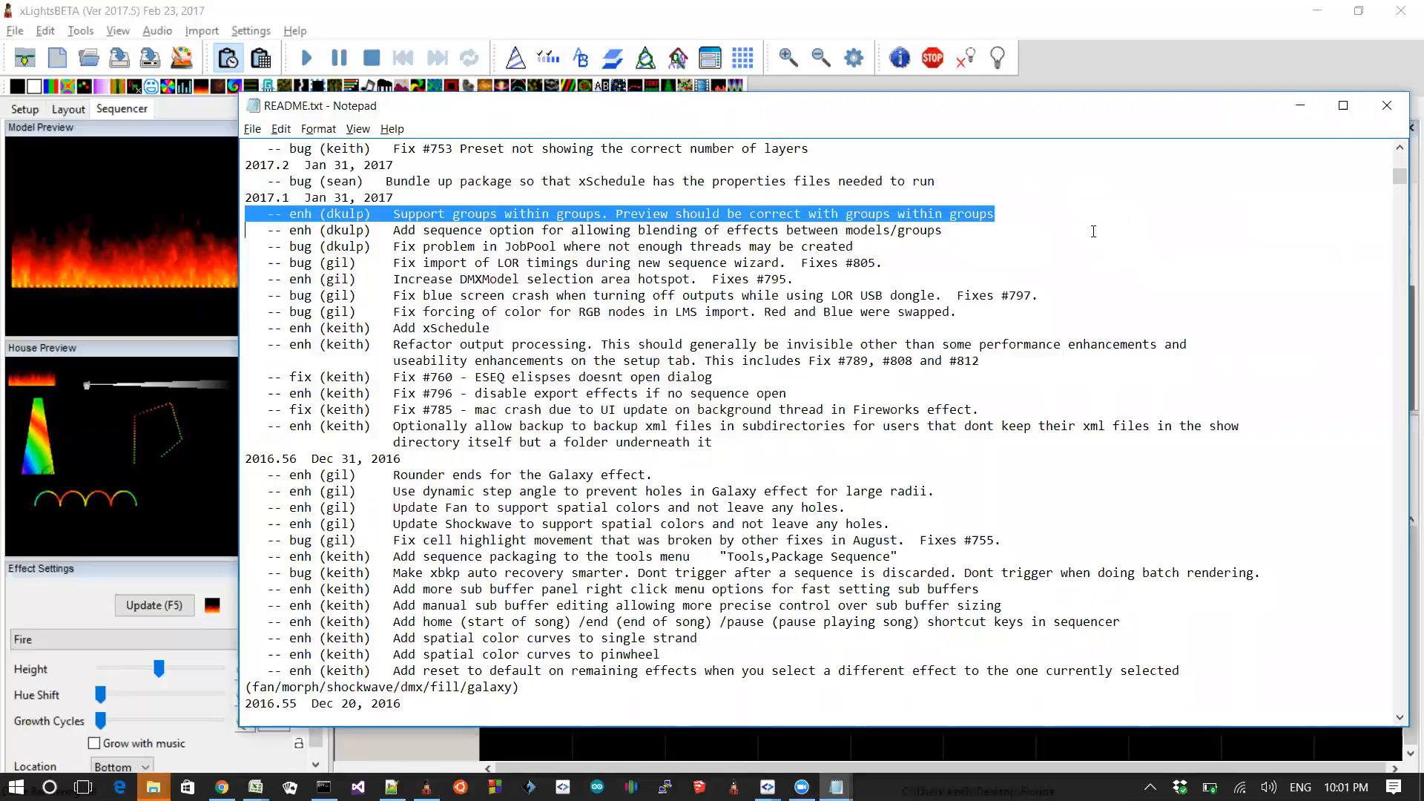
# Step: Highlight the README entry about giving mapping files the .xmap extension
pyautogui.scroll(4, 1093, 231)
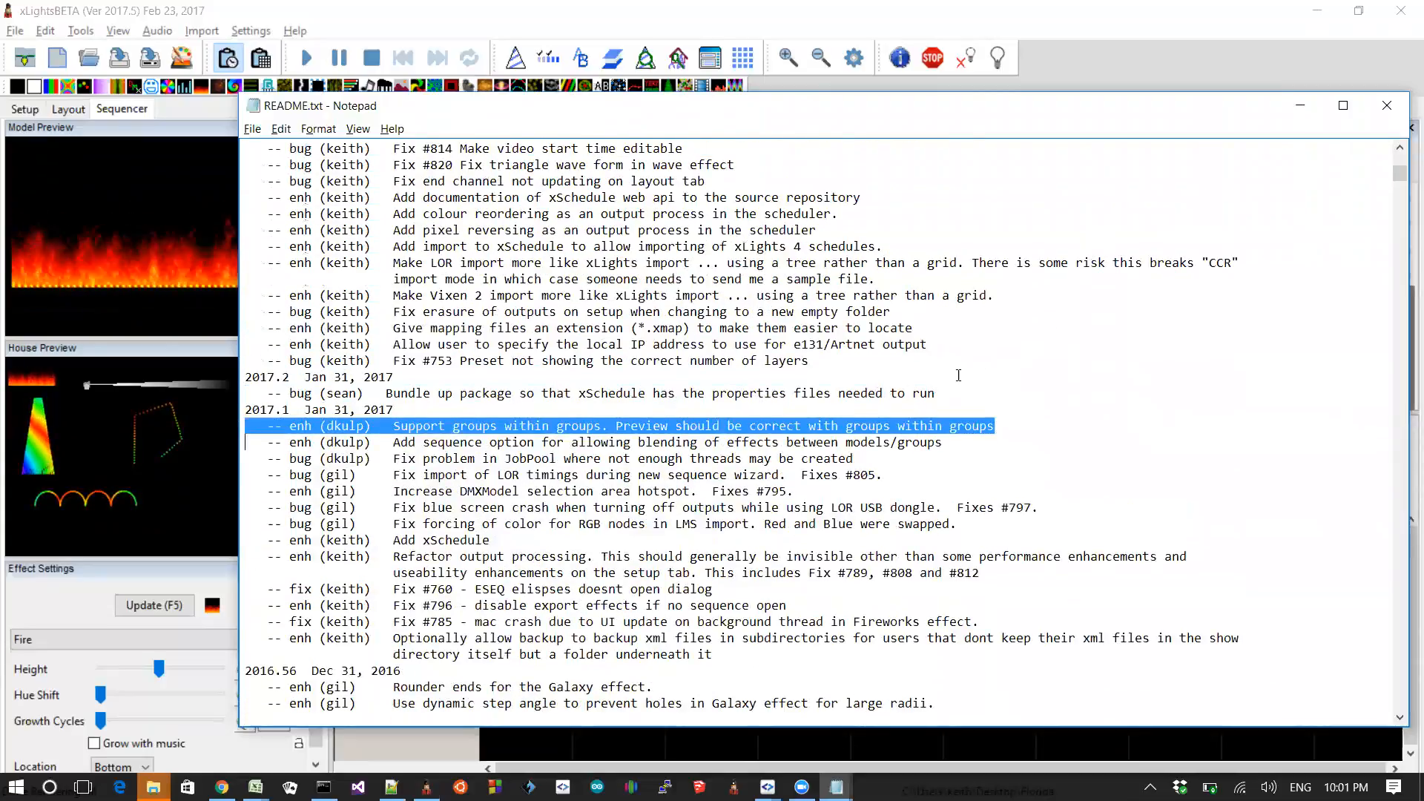
pyautogui.click(963, 370)
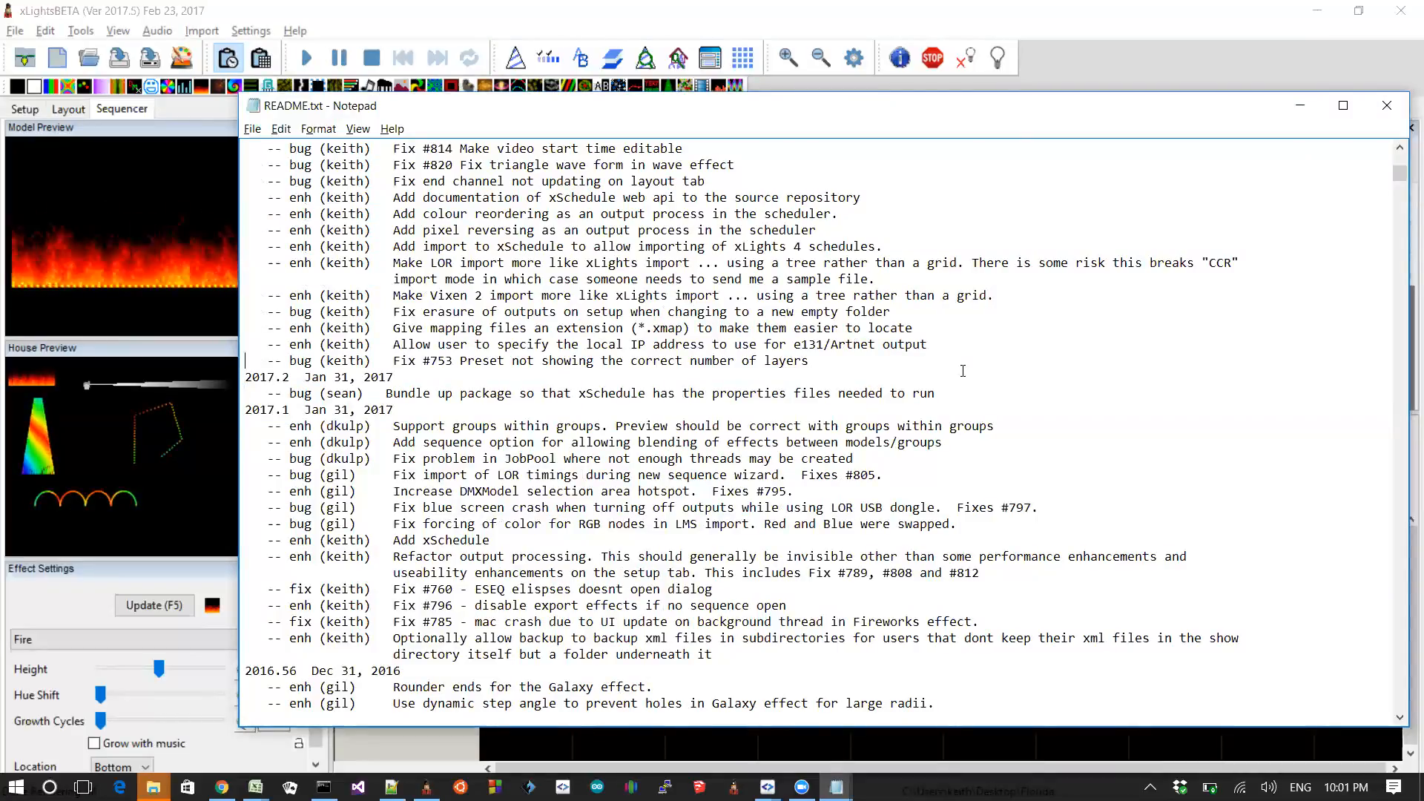
pyautogui.press('Up')
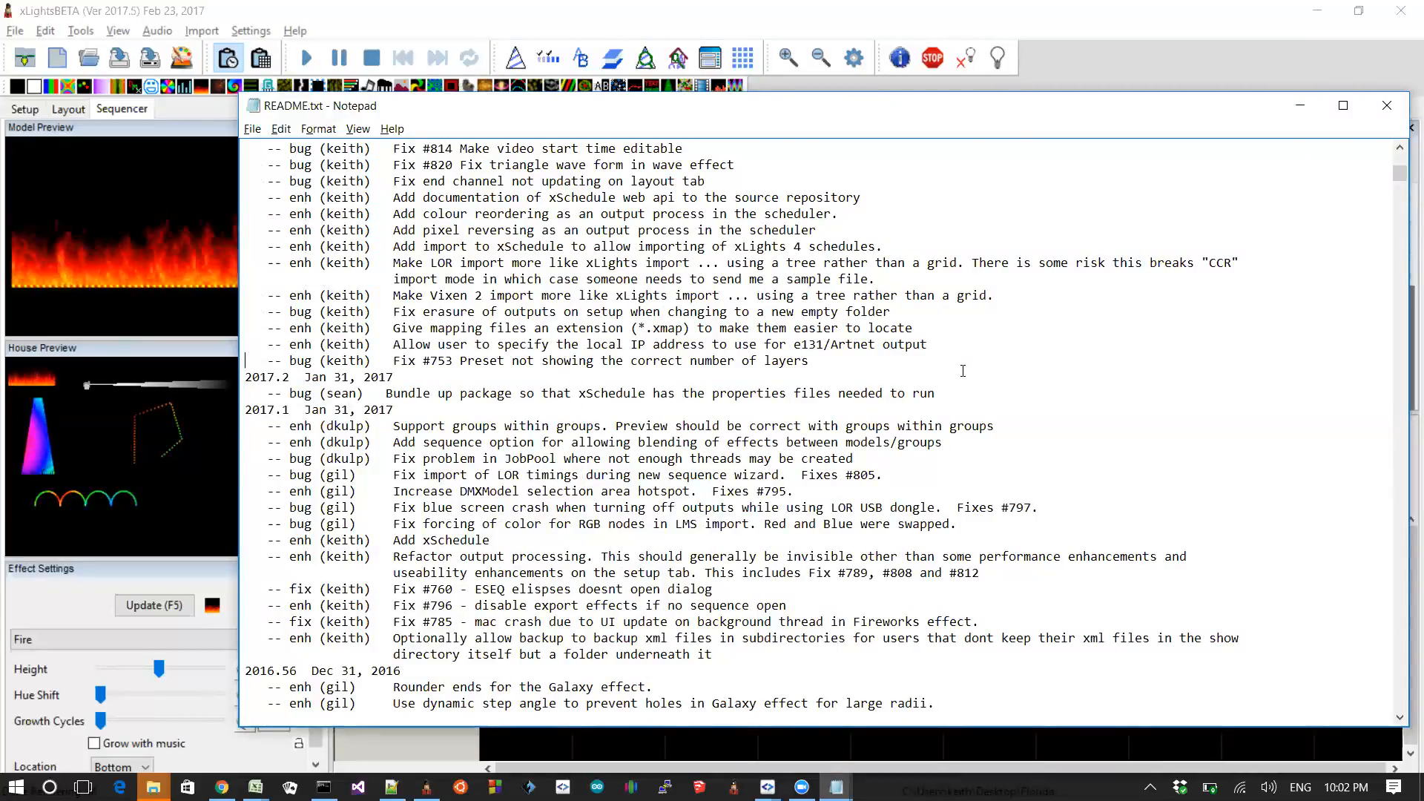
pyautogui.hotkey('shift', 'Up')
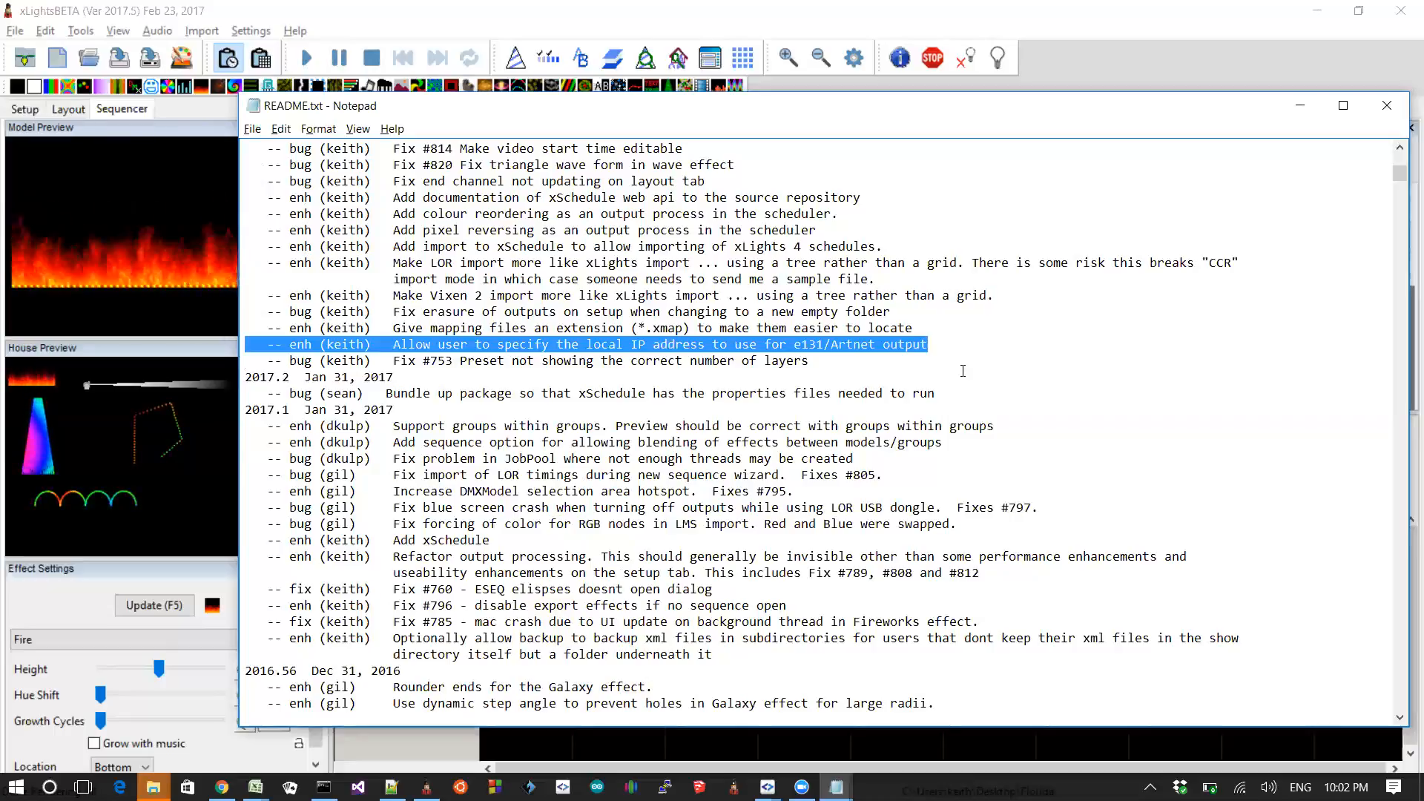
pyautogui.press('Home')
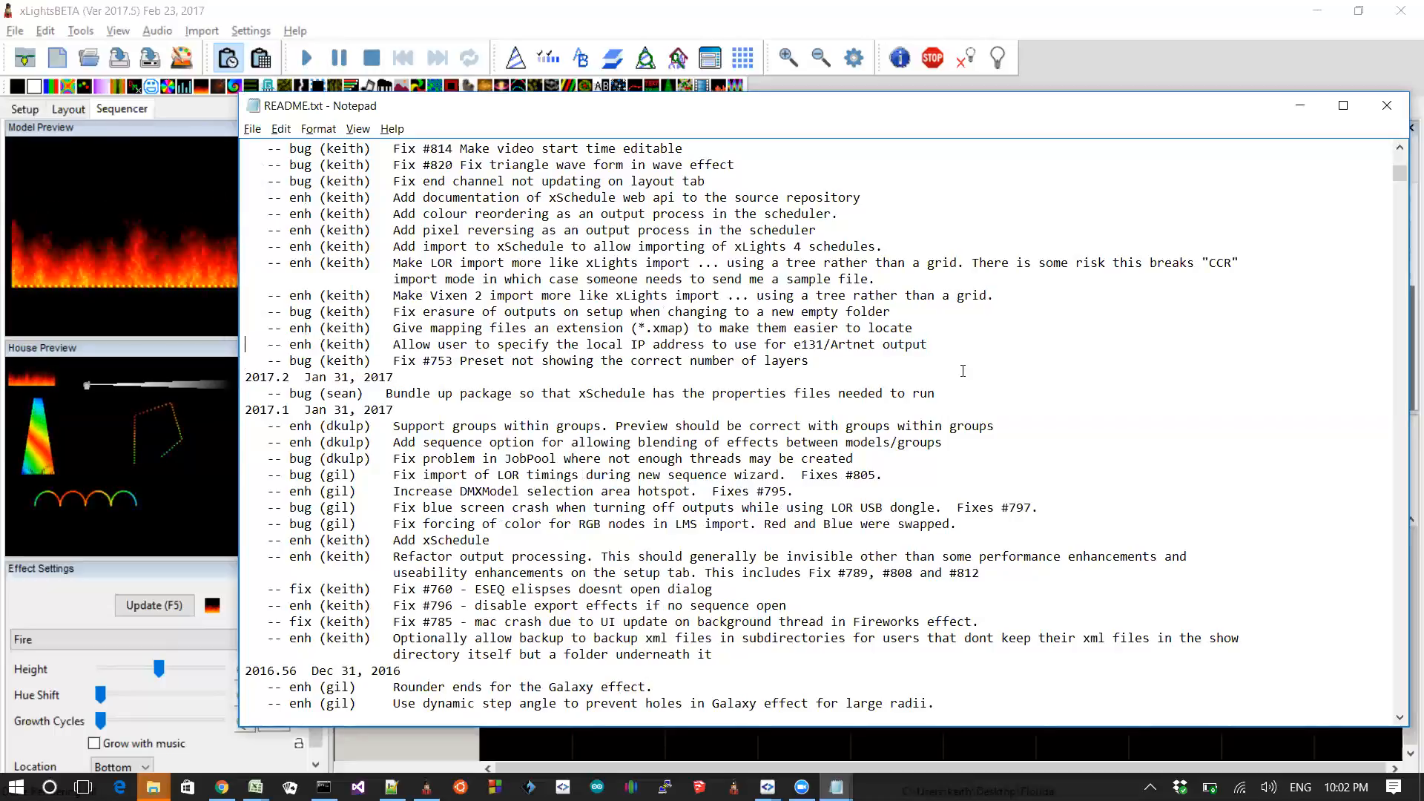
pyautogui.hotkey('shift', 'Up')
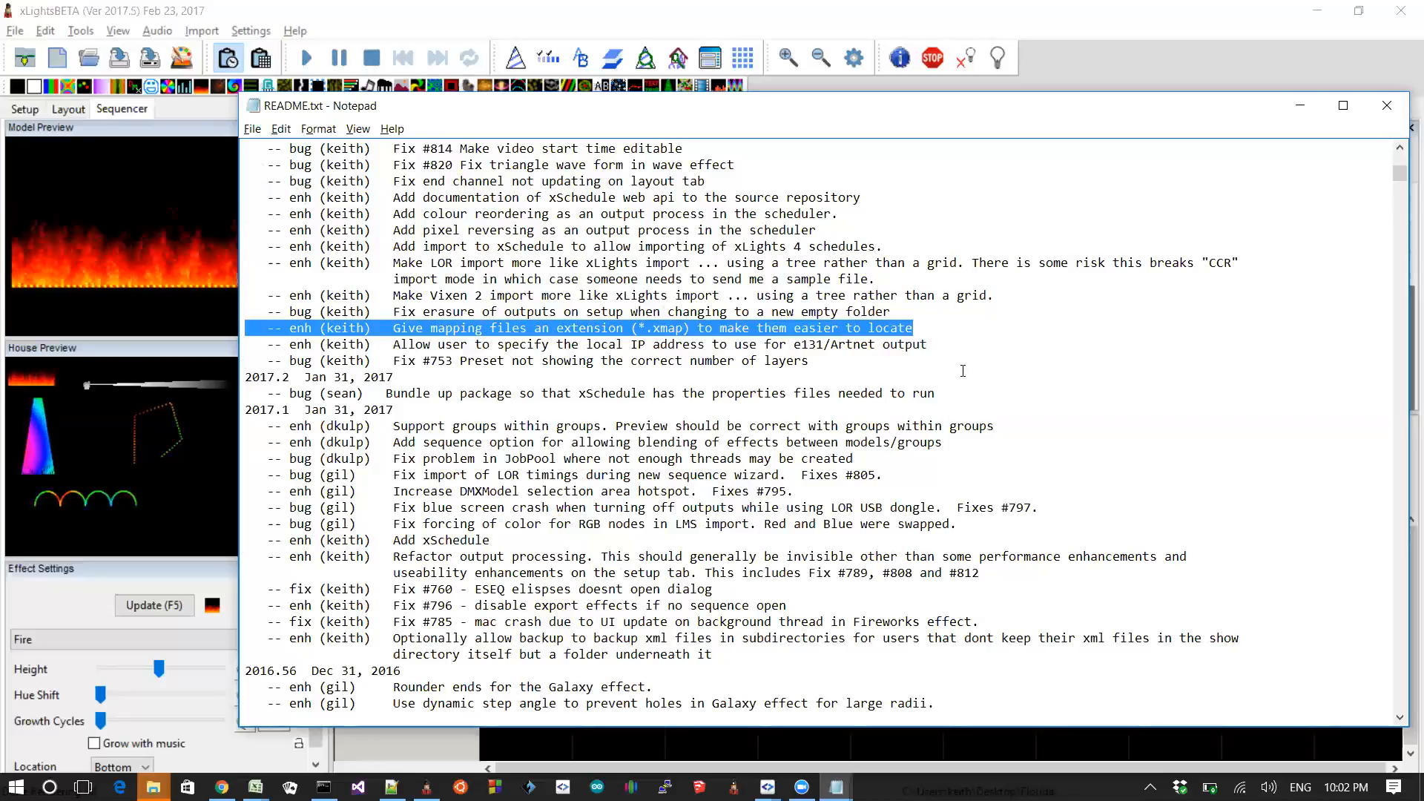
# Step: Start an effects import from model_blend.xml and inspect the Save Mapping dialog's file types before cancelling out
pyautogui.click(214, 37)
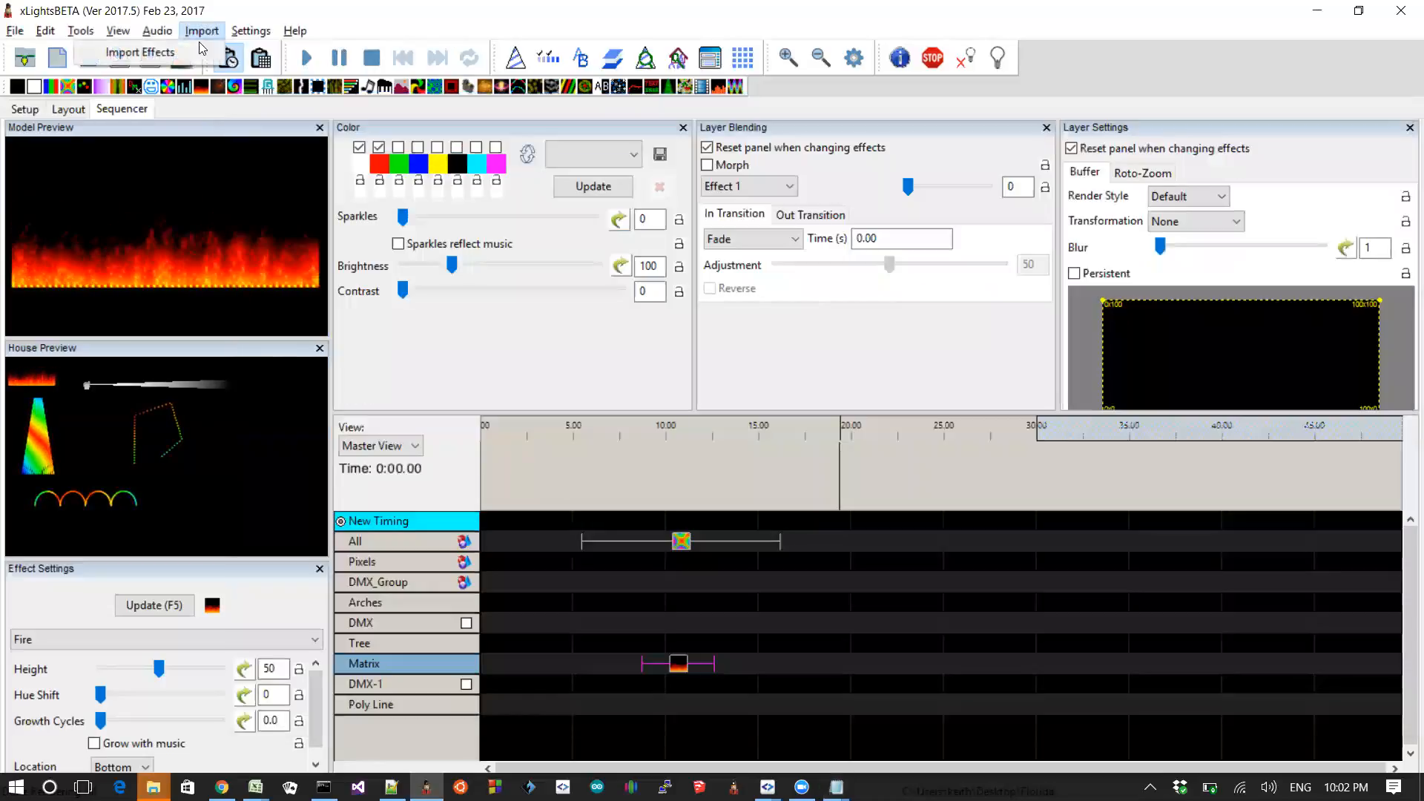
pyautogui.click(196, 53)
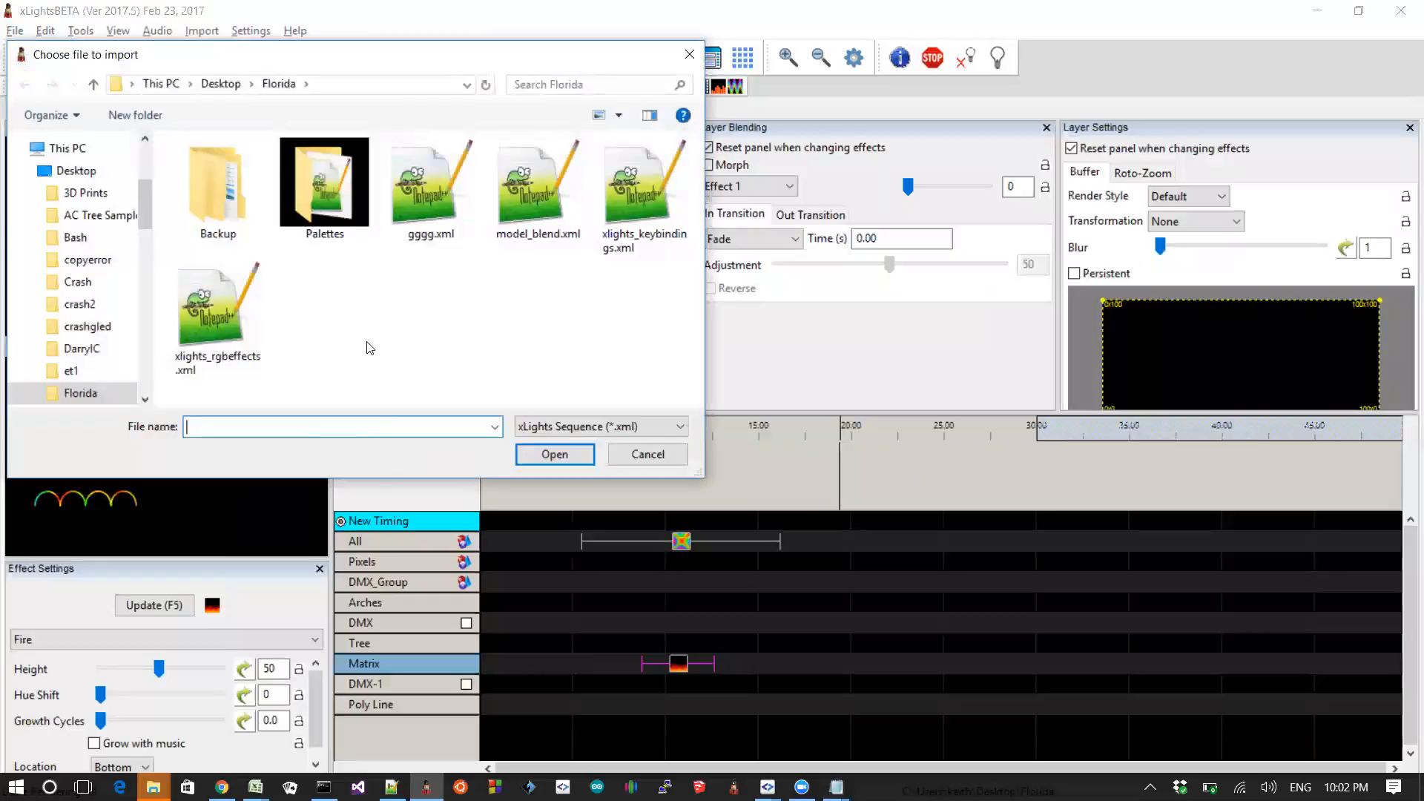
pyautogui.doubleClick(527, 205)
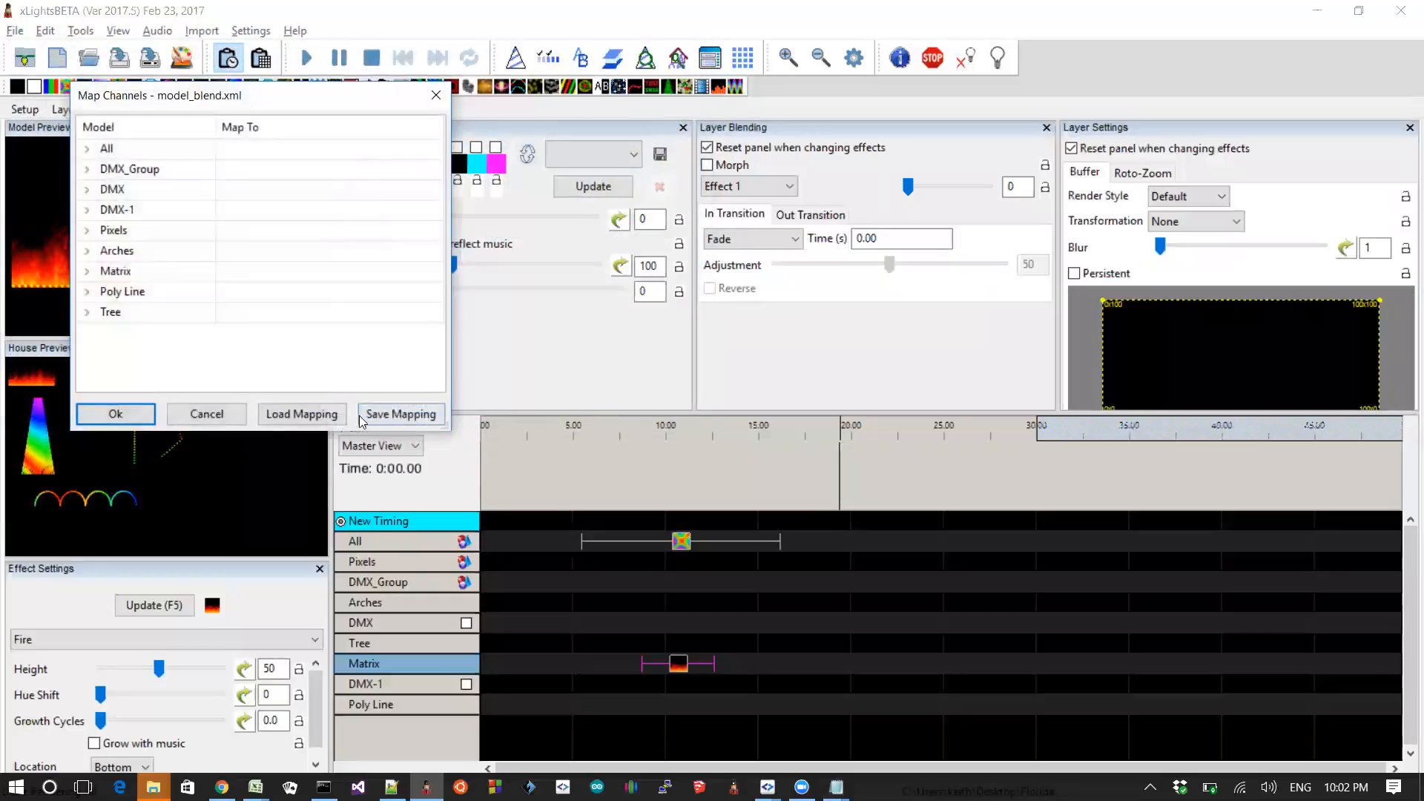
pyautogui.click(399, 414)
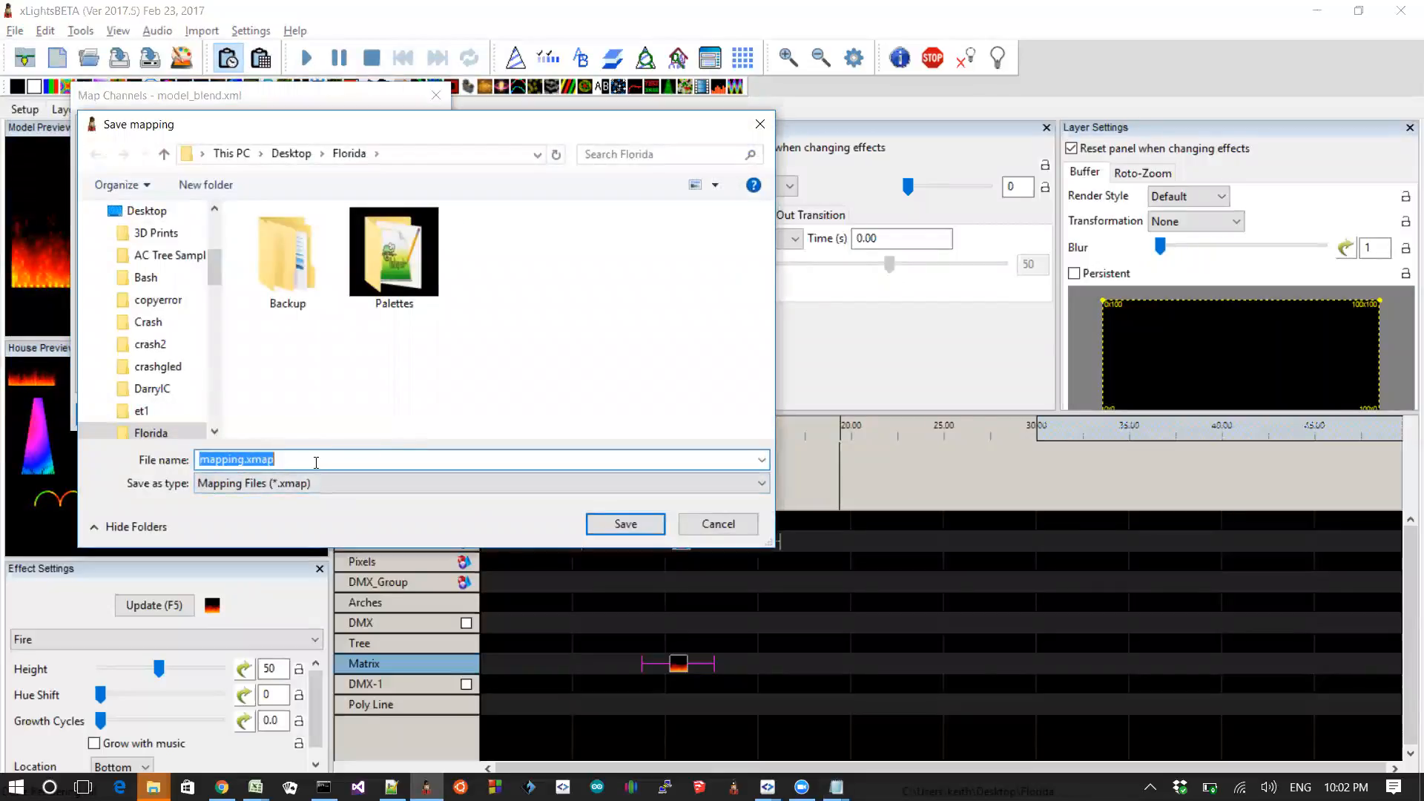
pyautogui.moveTo(298, 461); pyautogui.dragTo(251, 463)
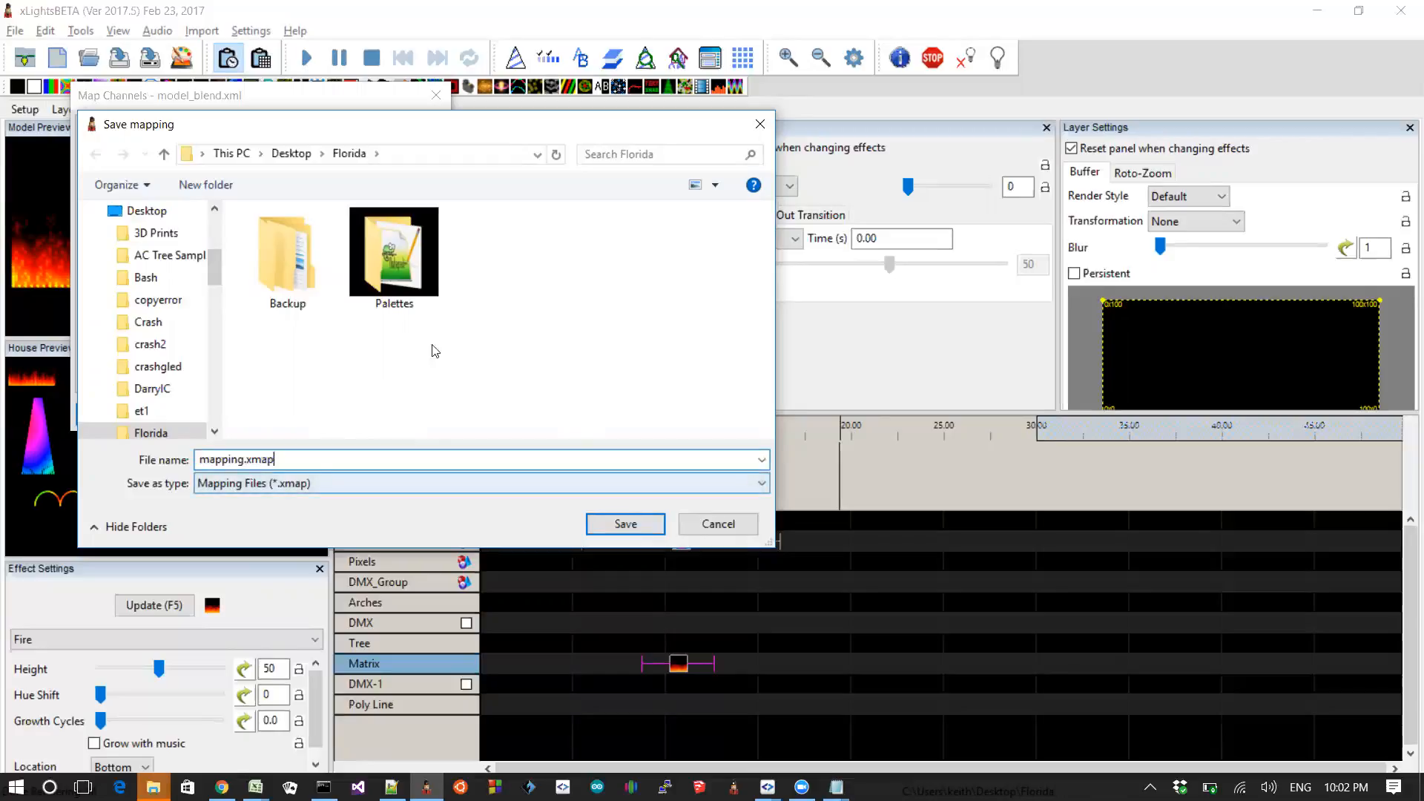
pyautogui.click(343, 483)
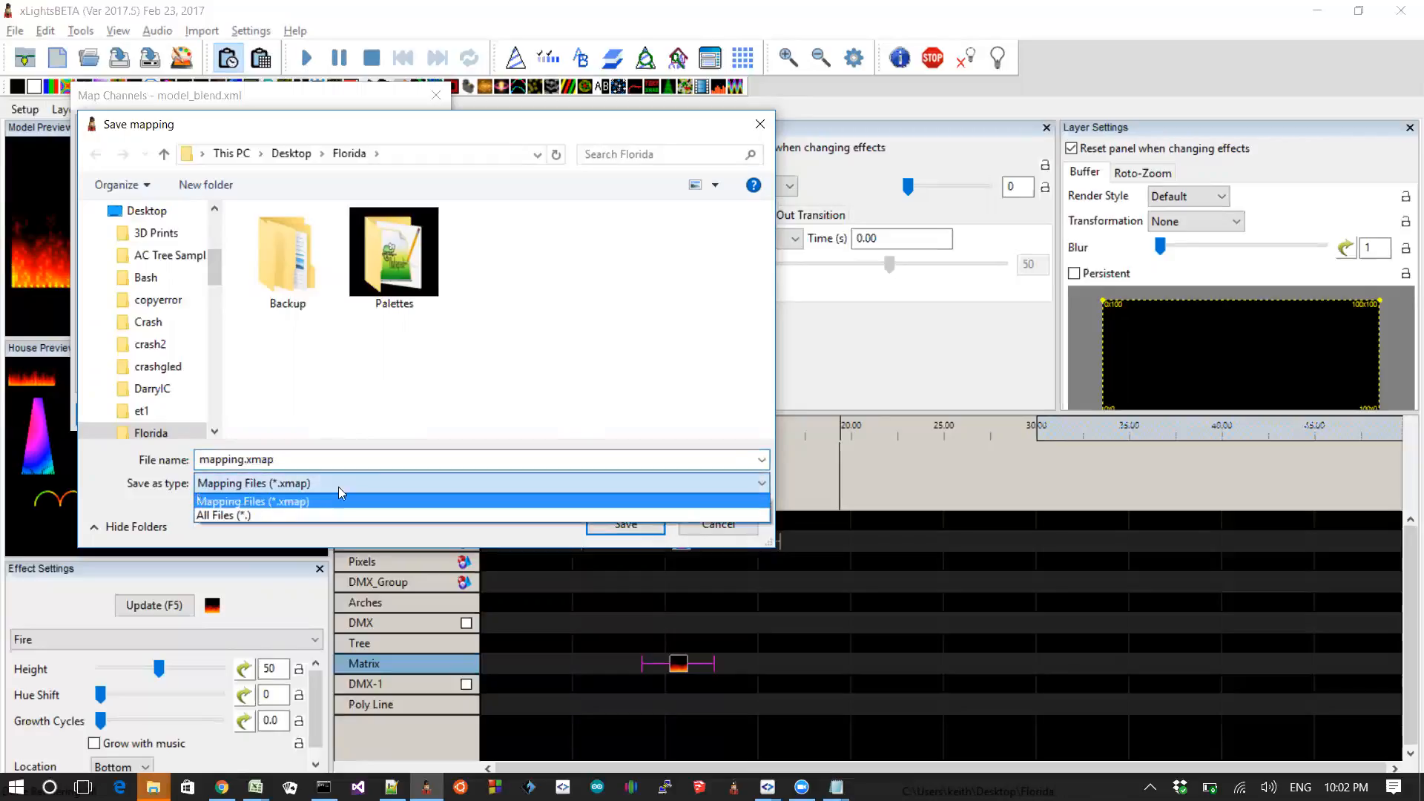
pyautogui.click(307, 511)
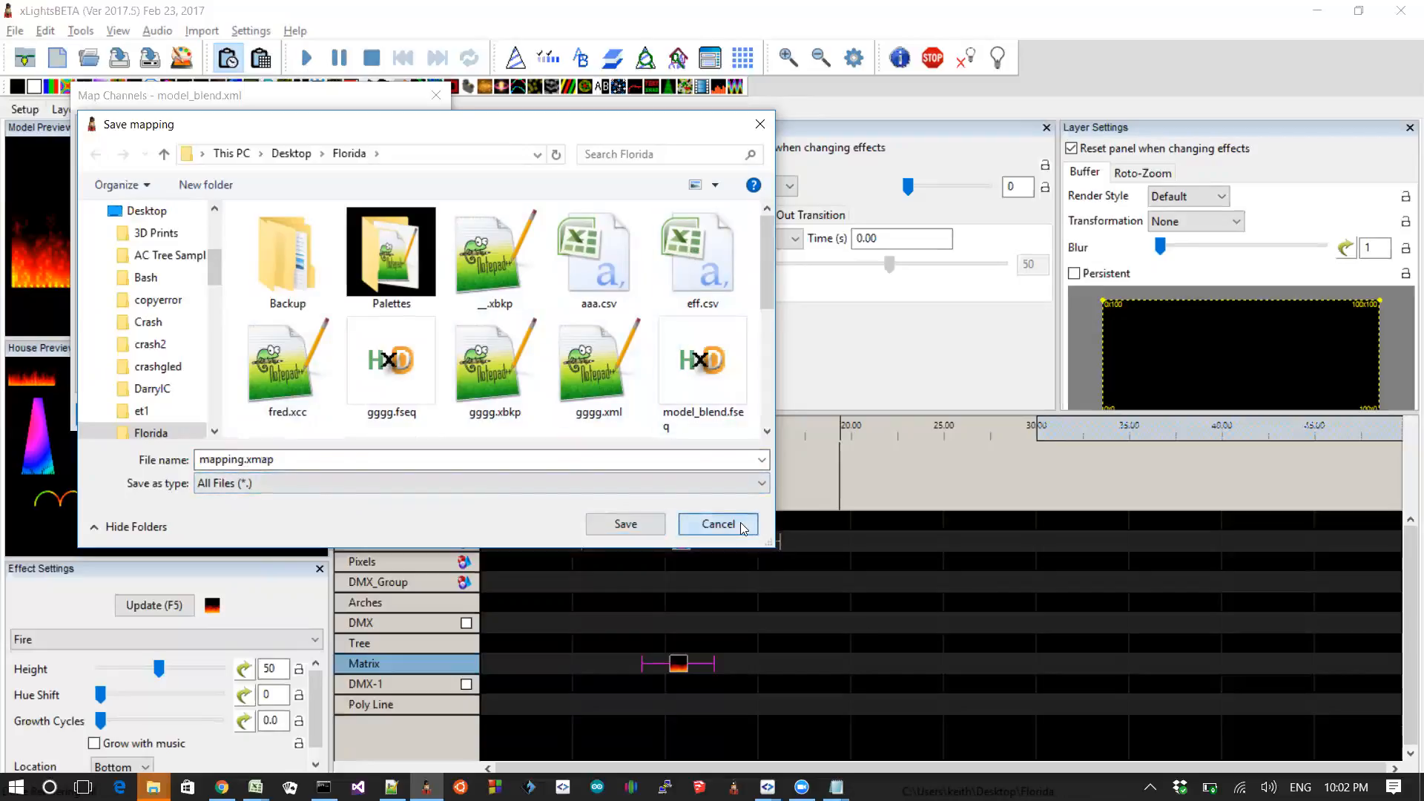
pyautogui.click(718, 525)
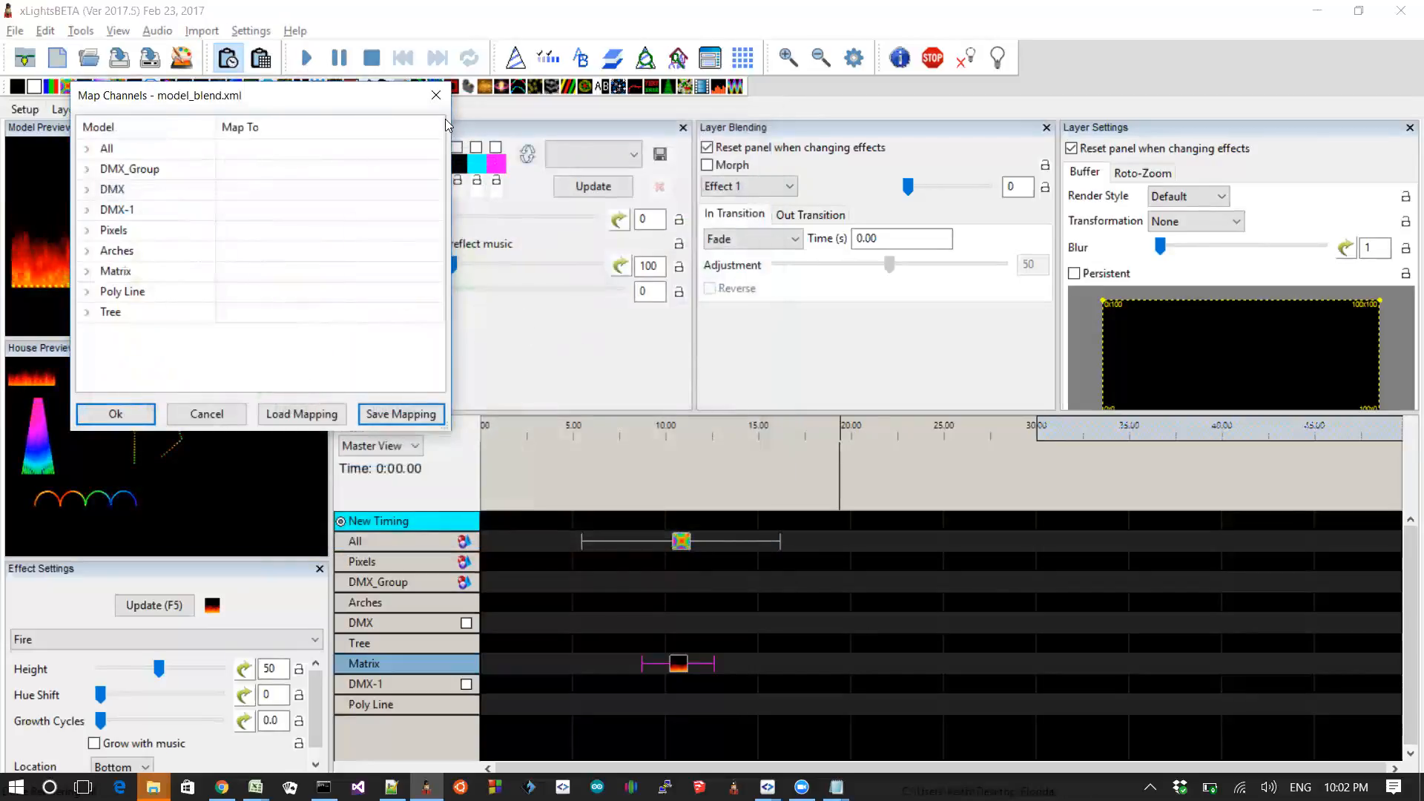
pyautogui.click(436, 95)
pyautogui.hotkey('alt', 'Tab')
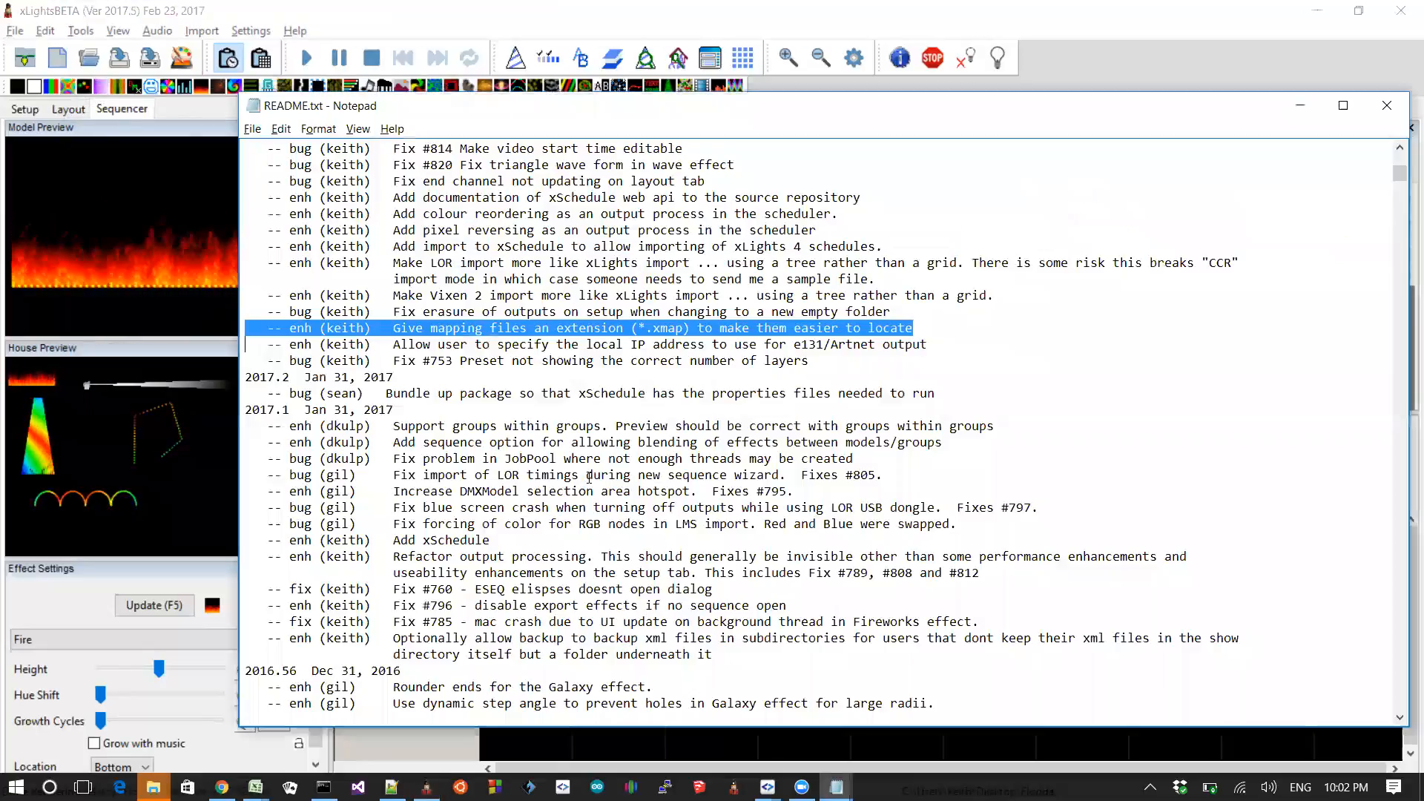
# Step: Highlight the README entry about making Vixen 2 import more like xLights import
pyautogui.press('Up')
pyautogui.press('Up')
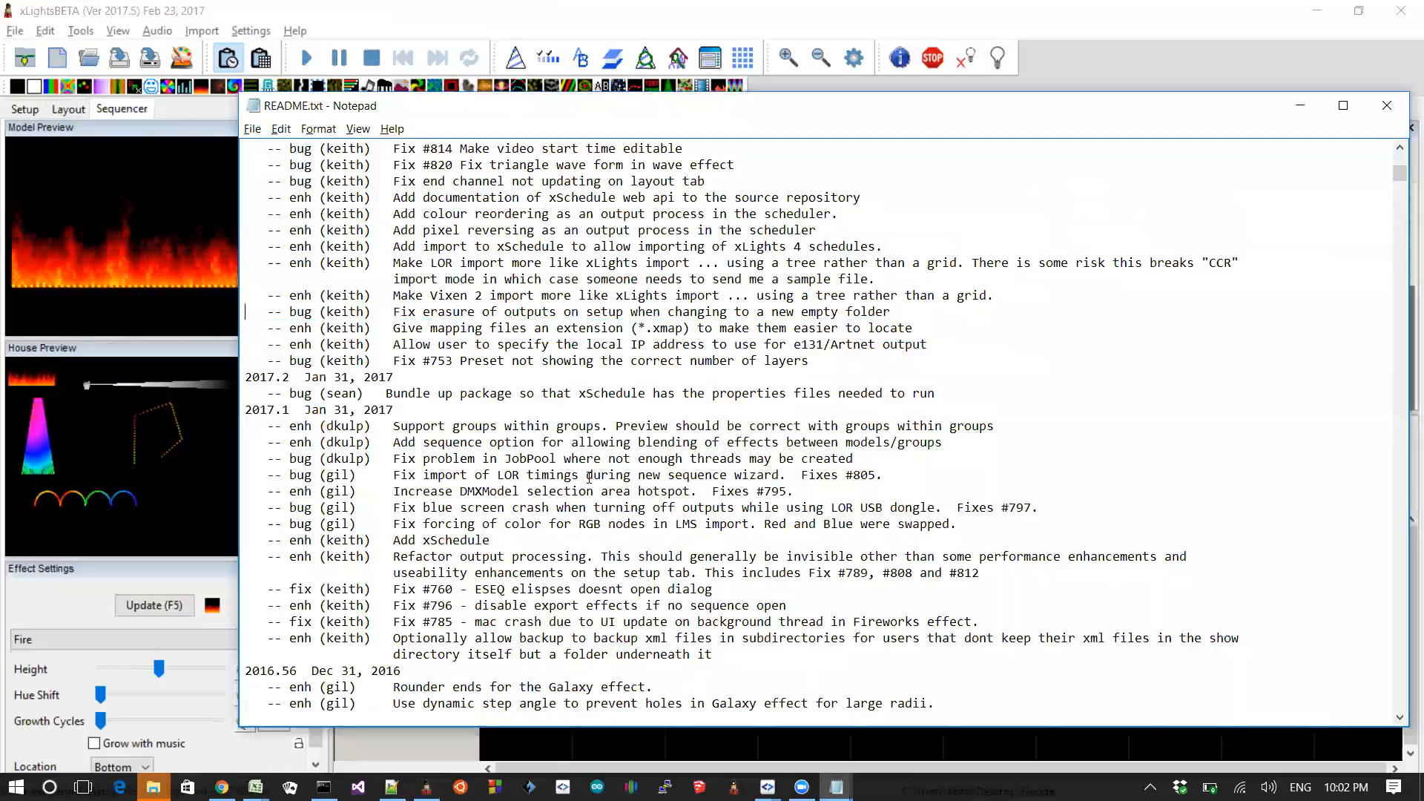
pyautogui.hotkey('shift', 'Down')
pyautogui.hotkey('shift', 'Up')
pyautogui.hotkey('shift', 'Up')
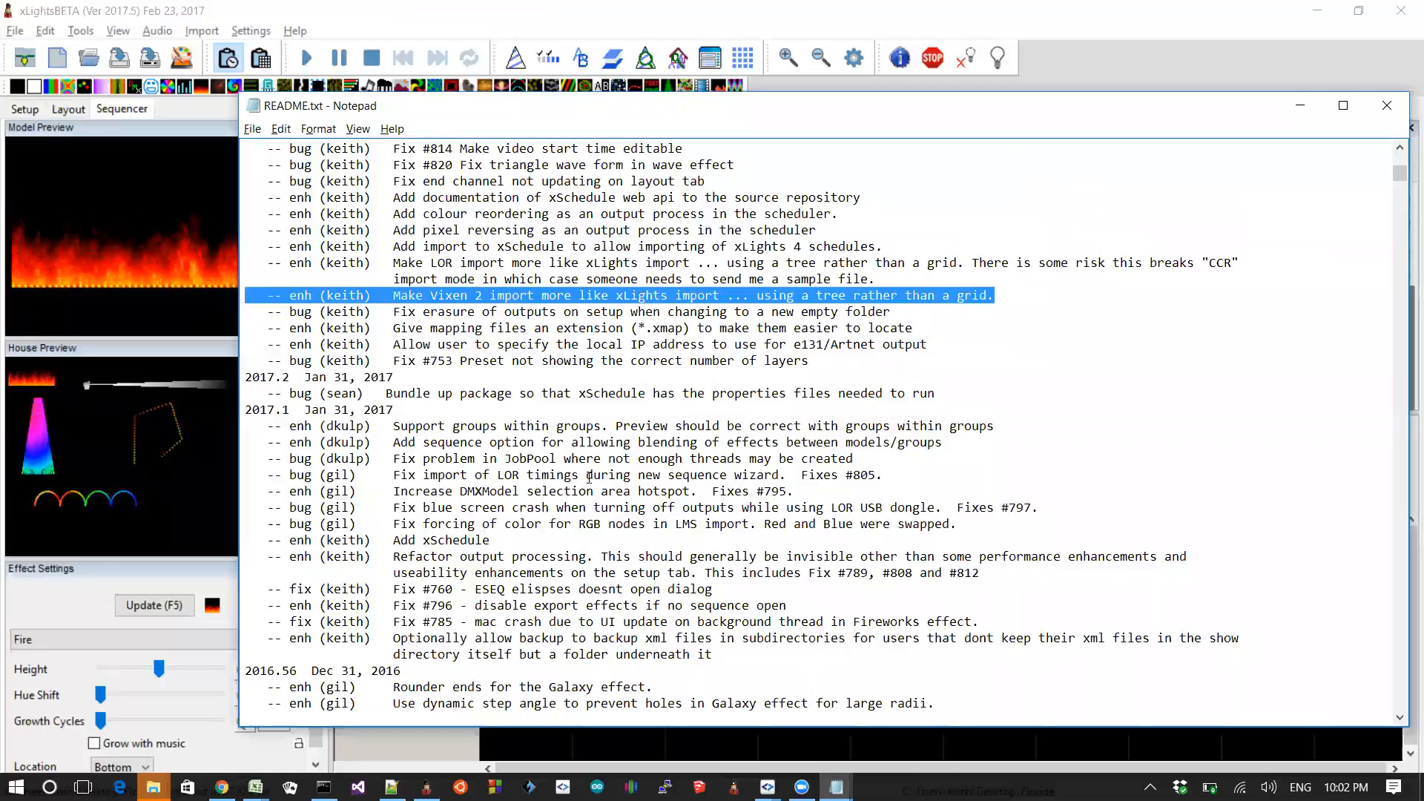
pyautogui.hotkey('shift', 'Up')
pyautogui.hotkey('shift', 'Down')
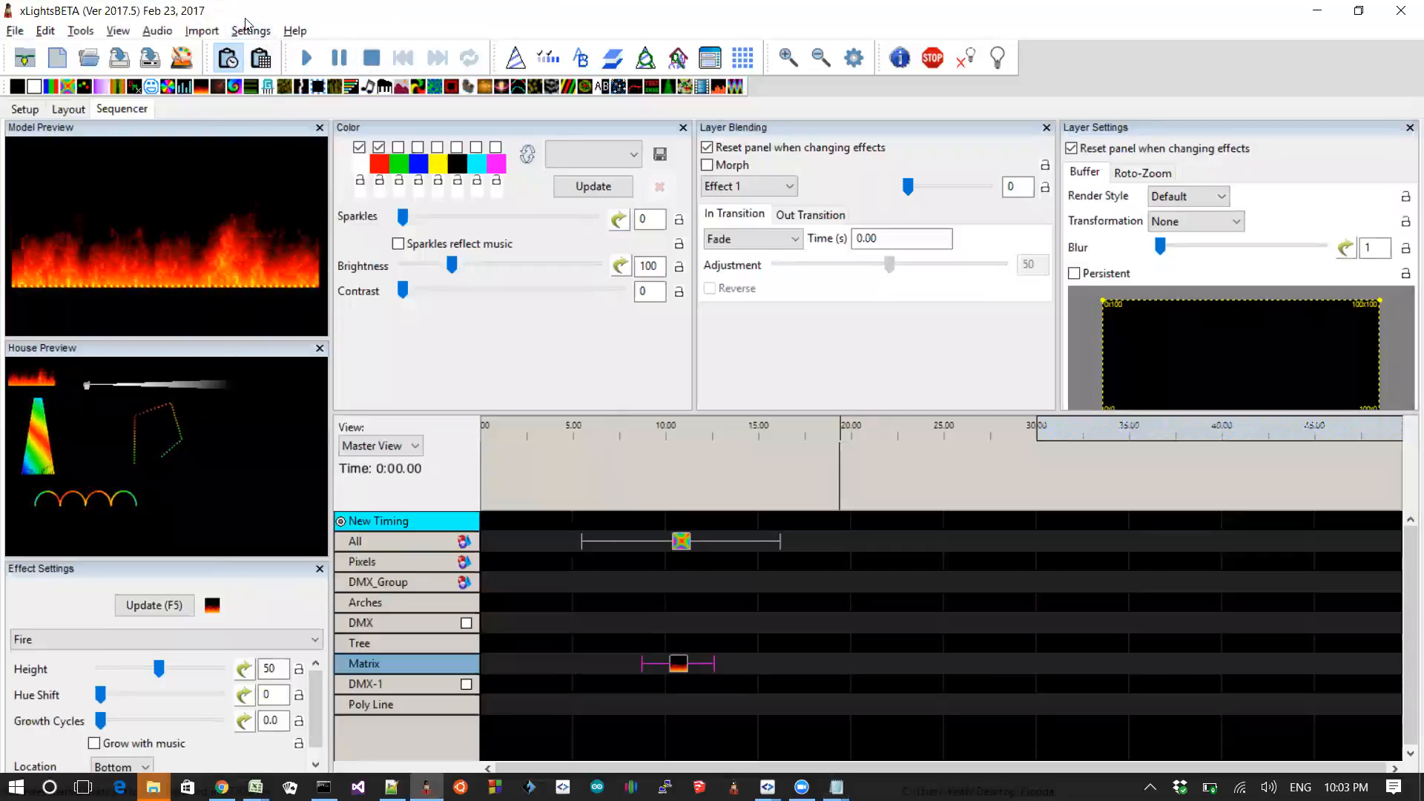
# Step: Start an effects import, switch the file type to LOR Music Sequences, and open 2012 Coca-Cola.lms from the Desktop
pyautogui.click(208, 37)
pyautogui.click(199, 53)
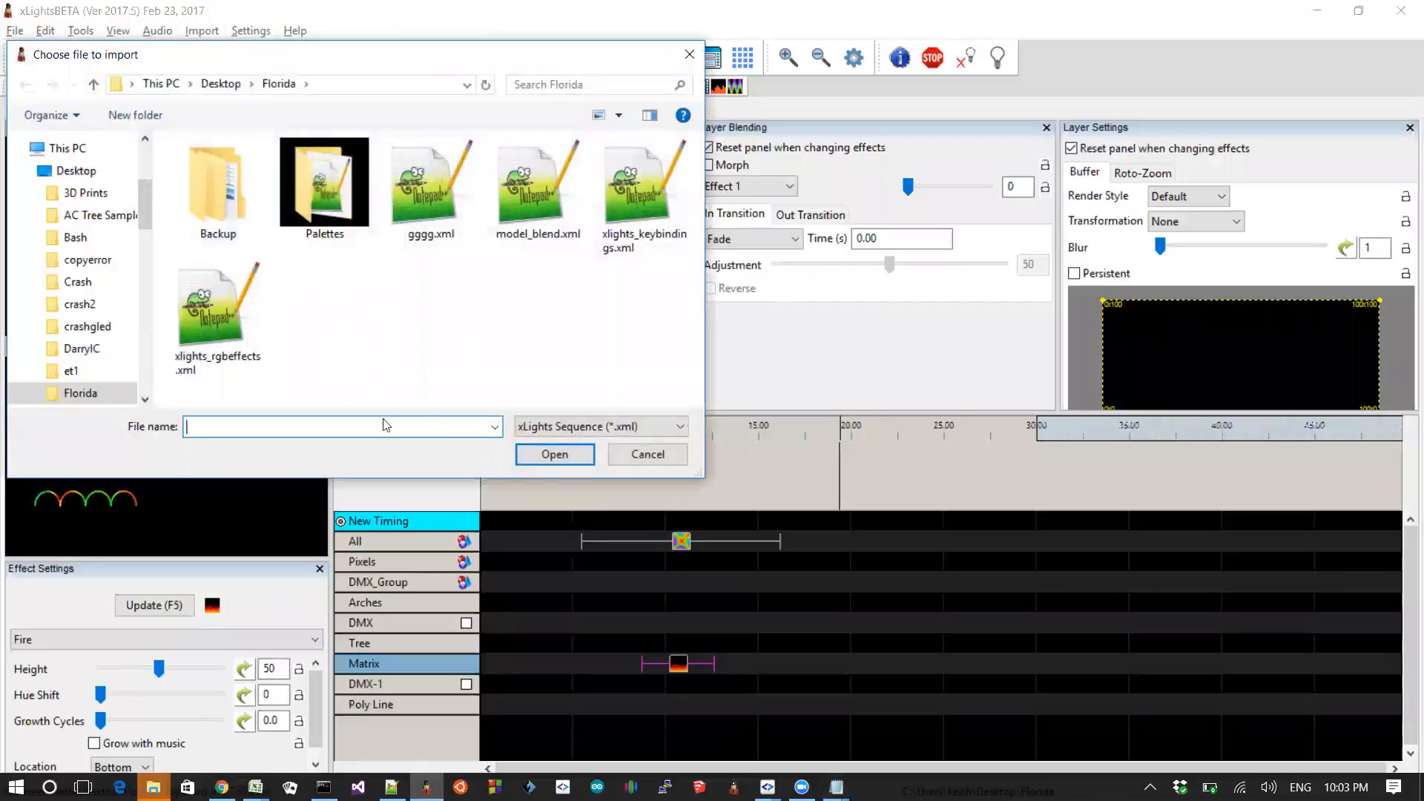
pyautogui.click(561, 429)
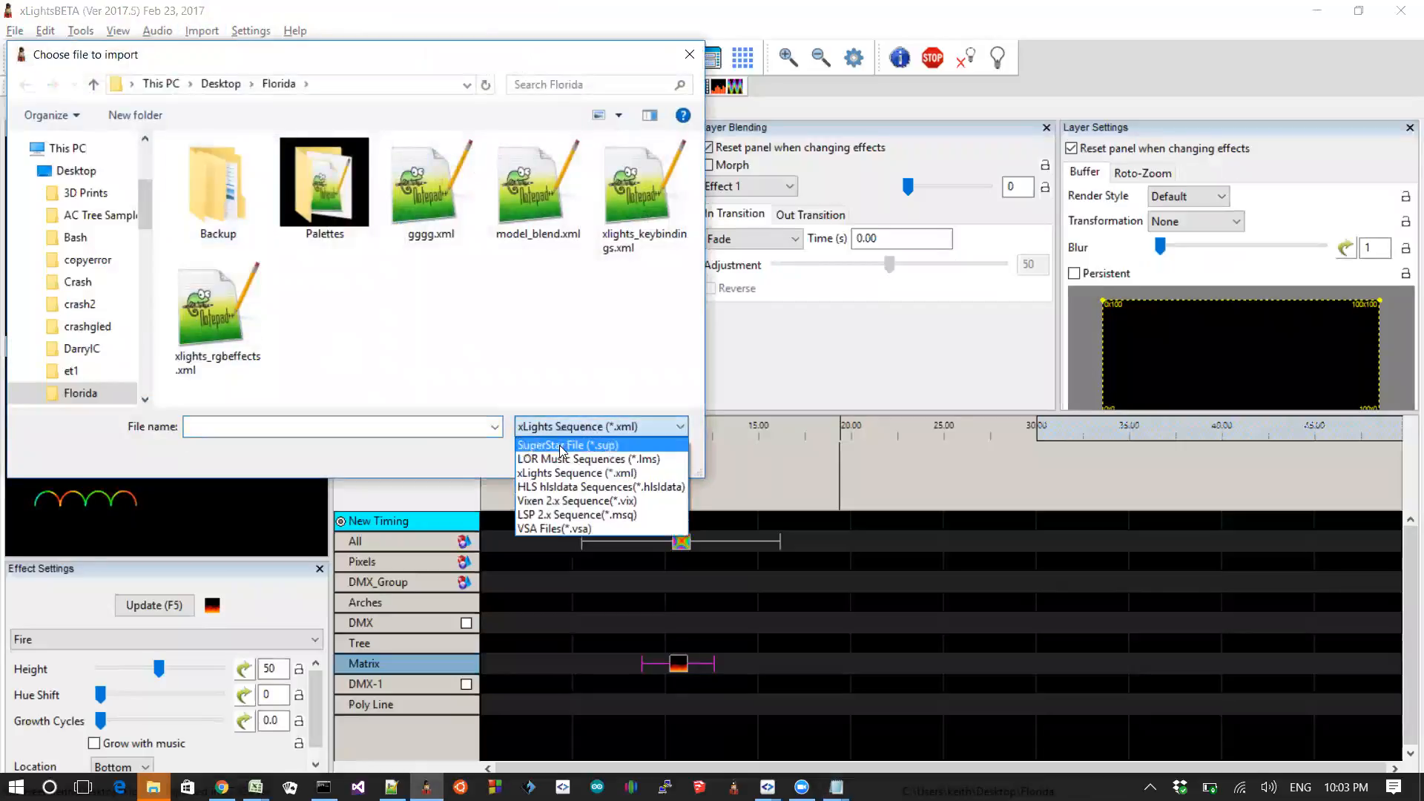
pyautogui.click(572, 464)
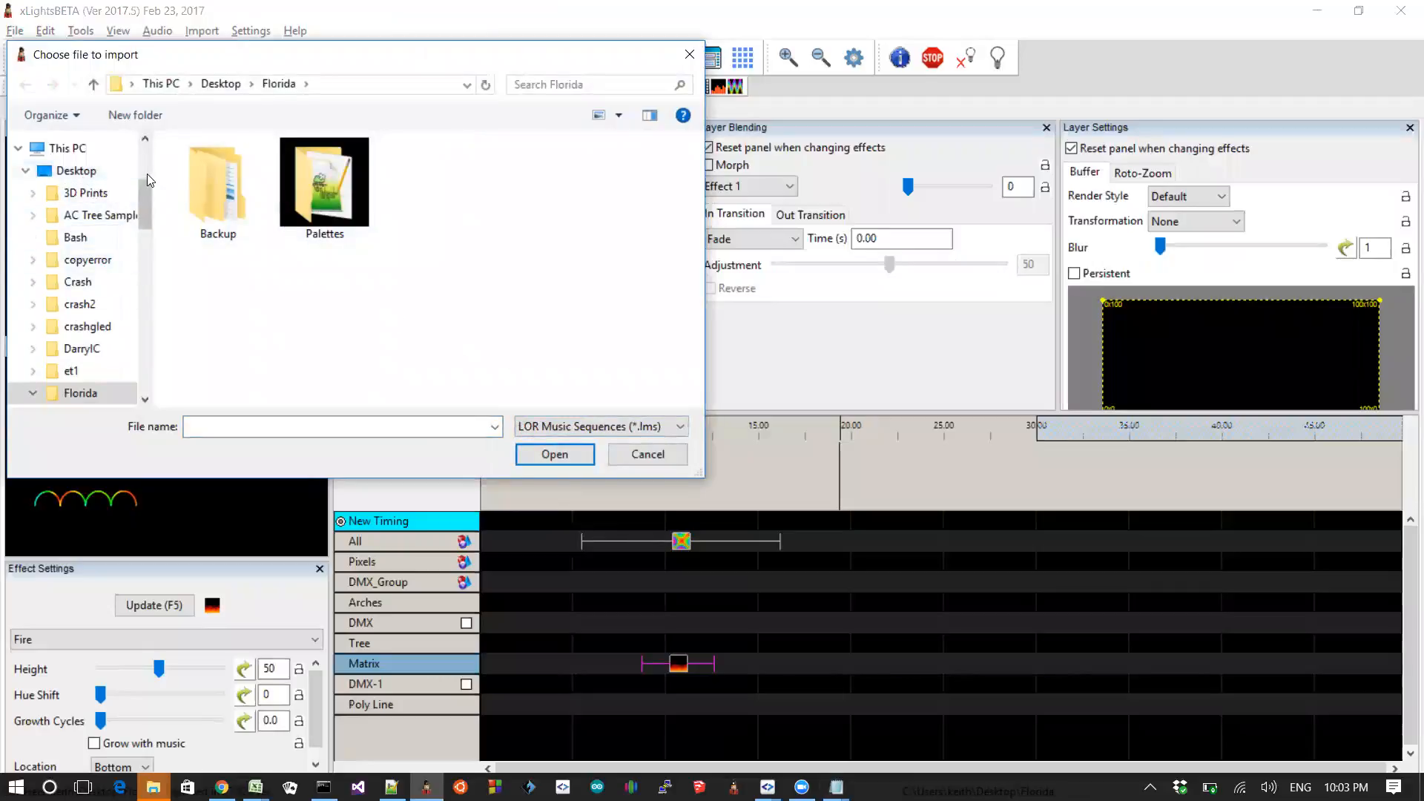
pyautogui.scroll(3, 147, 174)
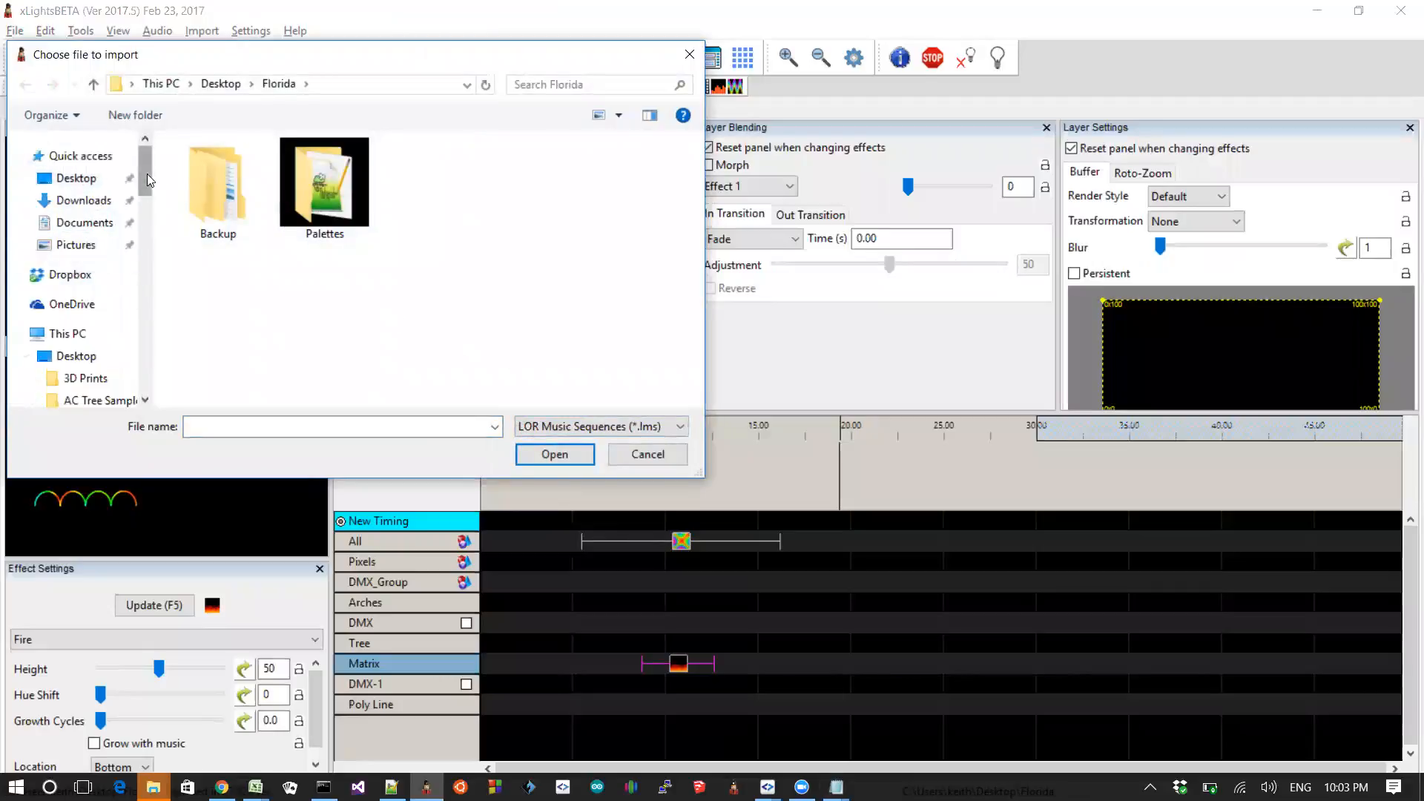
pyautogui.click(89, 180)
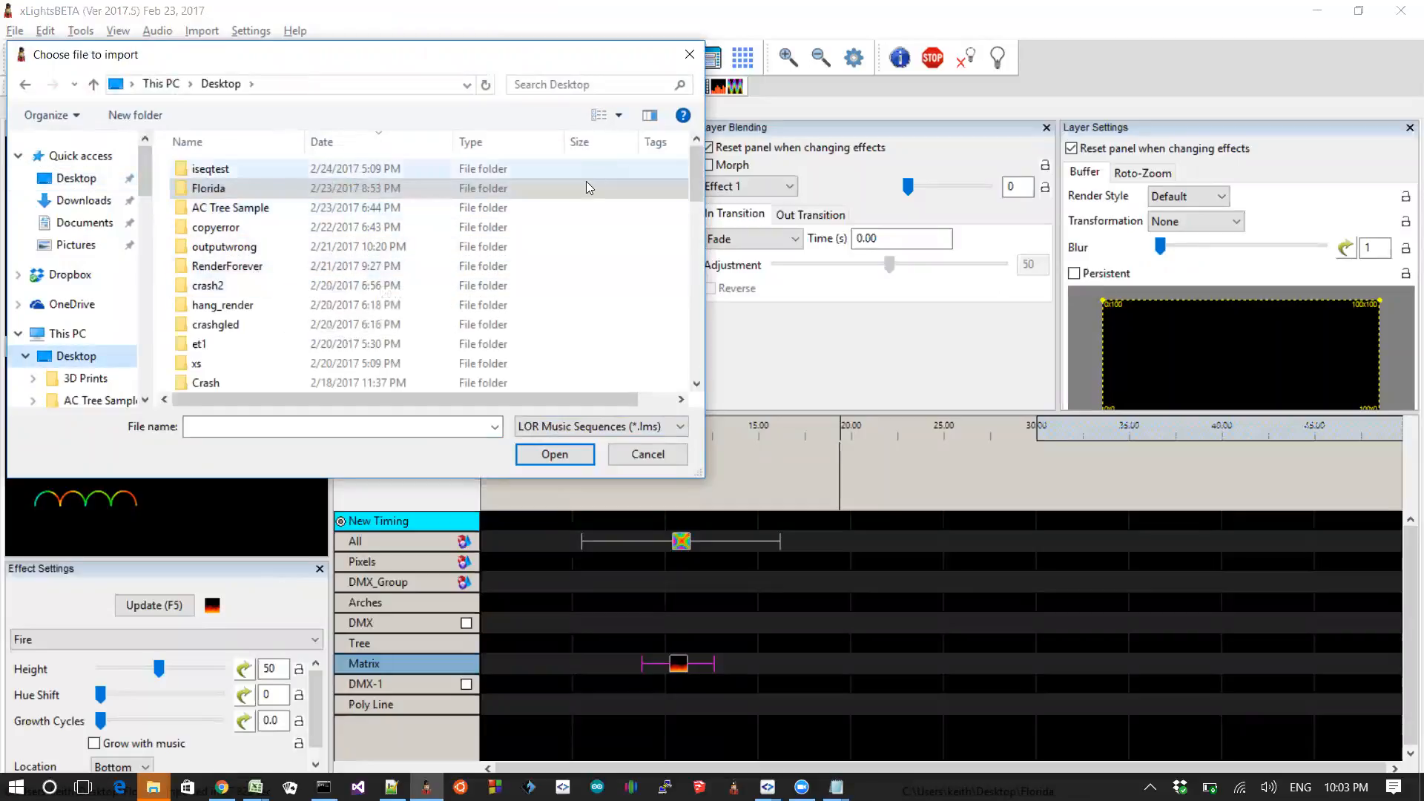
pyautogui.click(561, 86)
pyautogui.write('*')
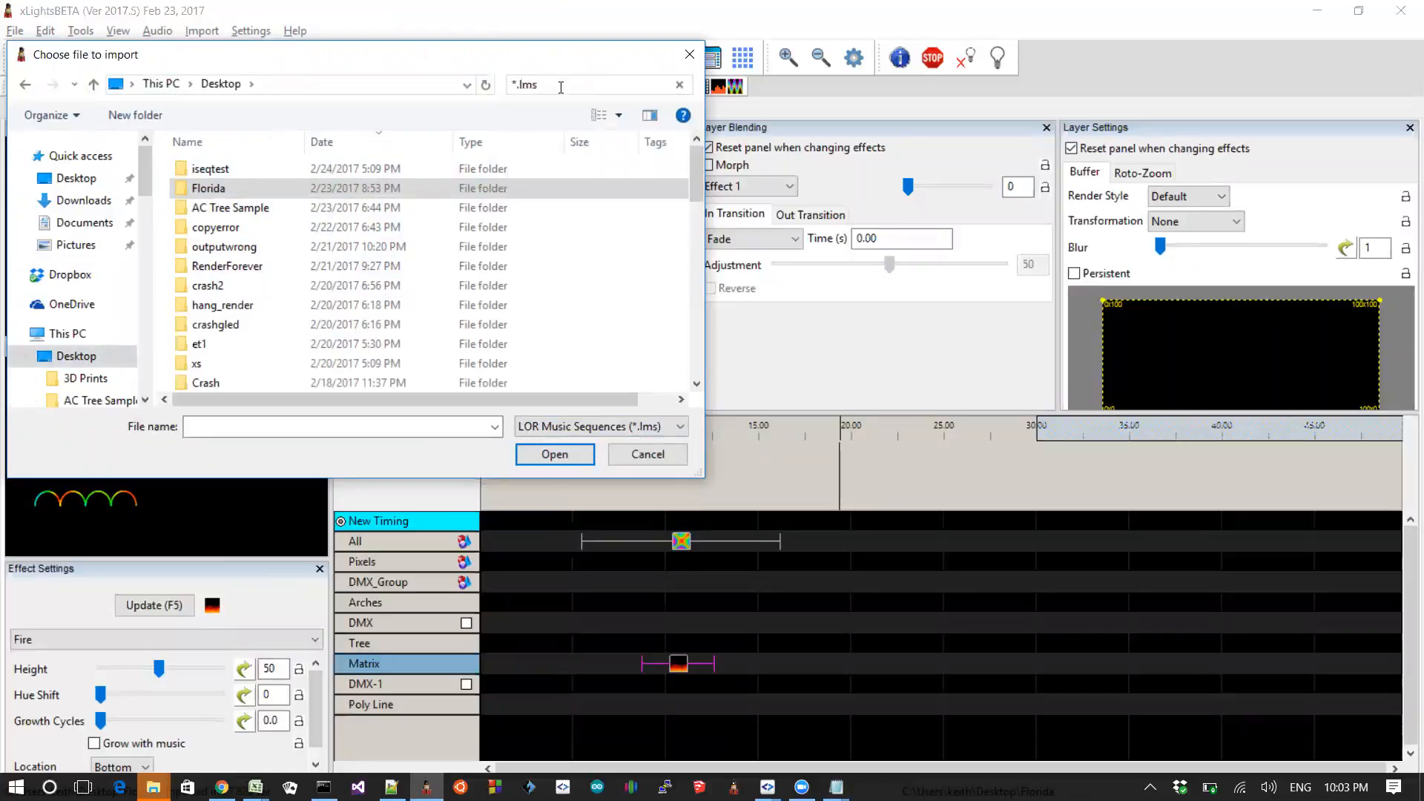
pyautogui.doubleClick(341, 191)
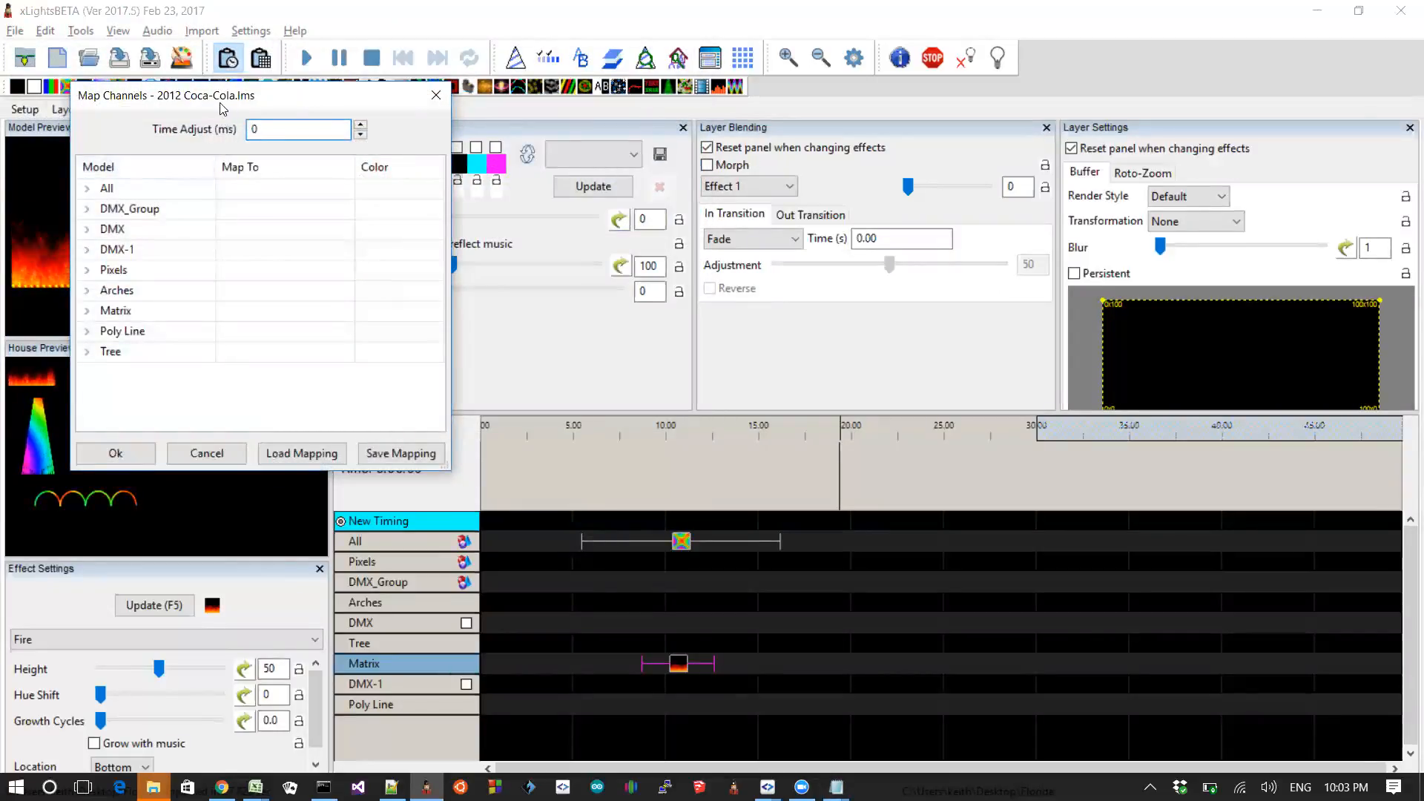
# Step: In the channel mapping, expand the DMX model and map Strand 1 Node 1 to HV Strip
pyautogui.moveTo(221, 109); pyautogui.dragTo(433, 62)
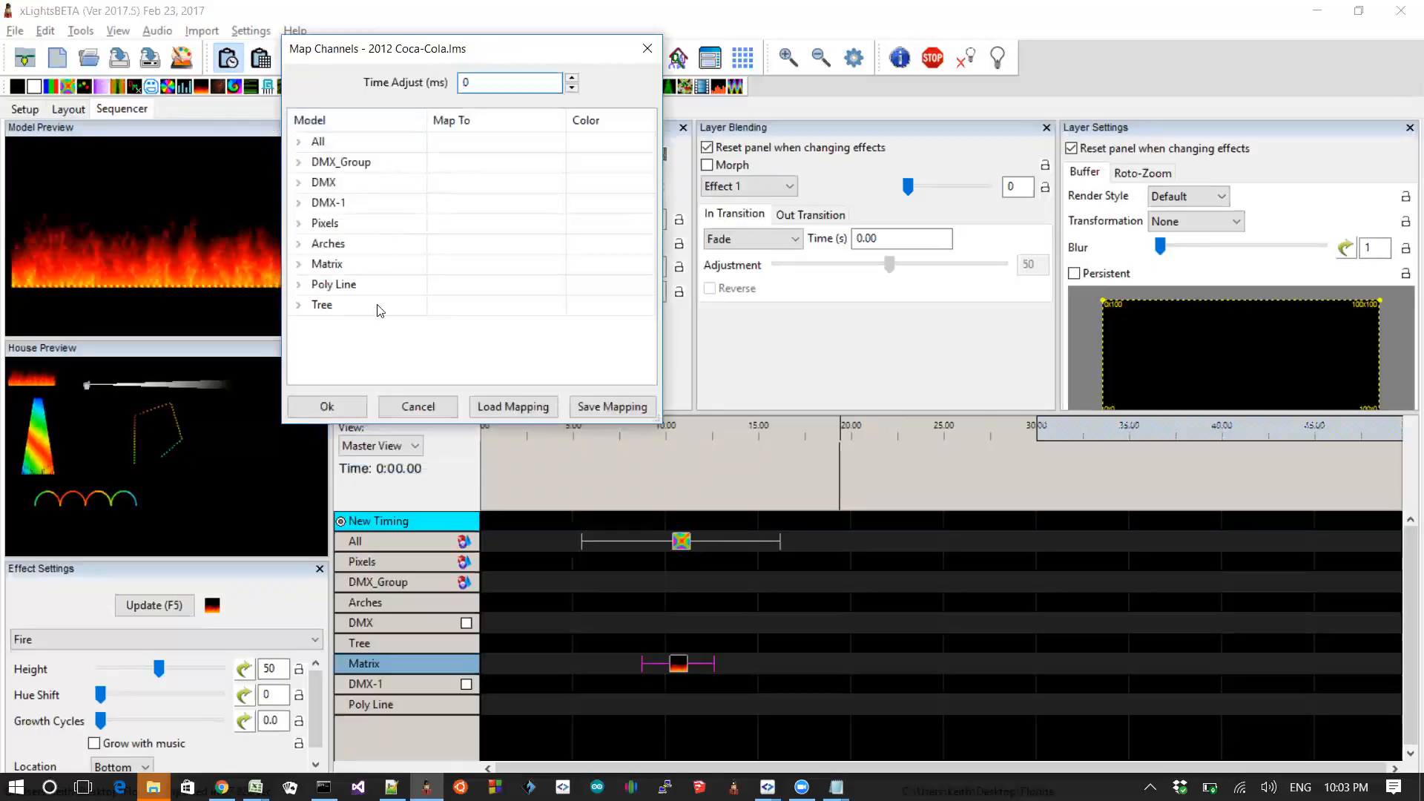
pyautogui.click(363, 181)
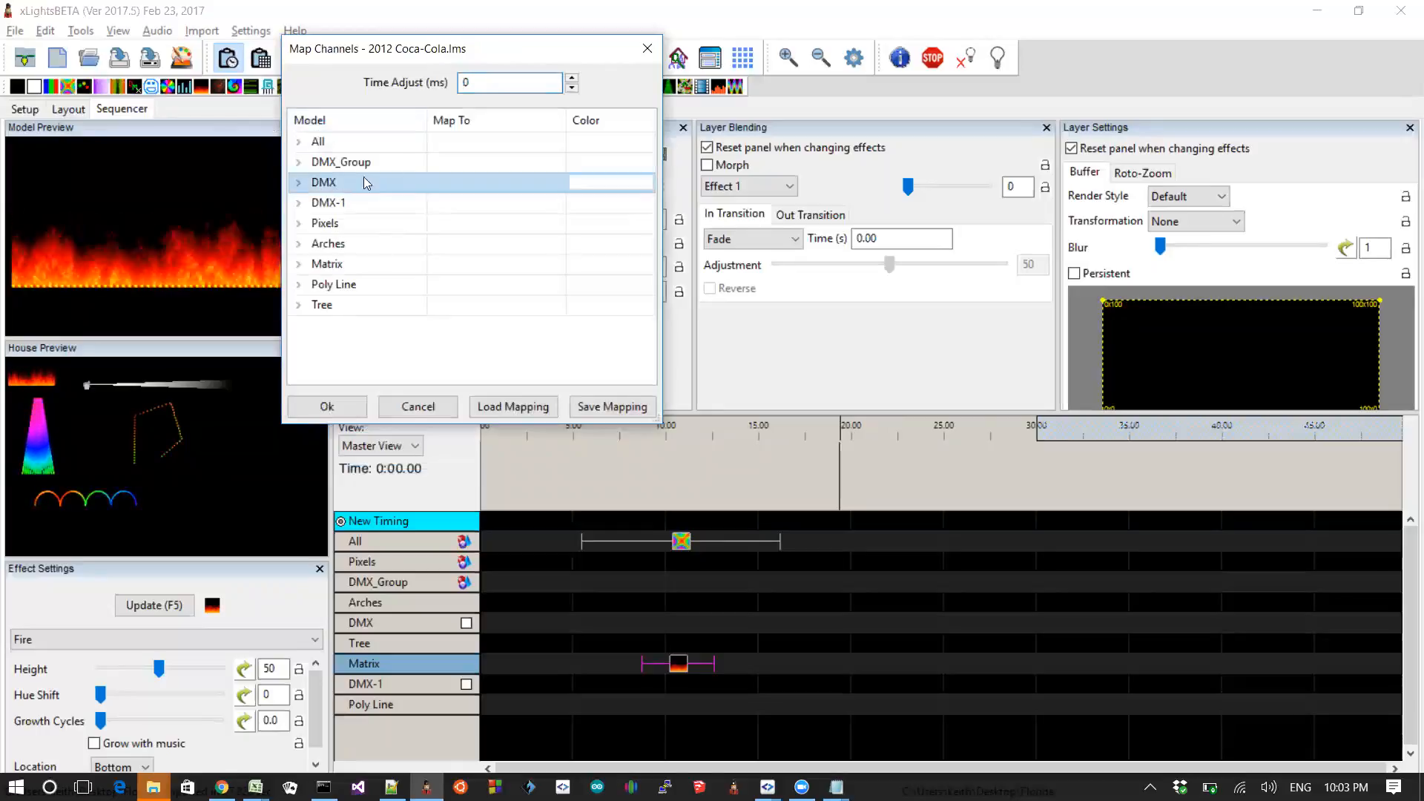
pyautogui.click(537, 211)
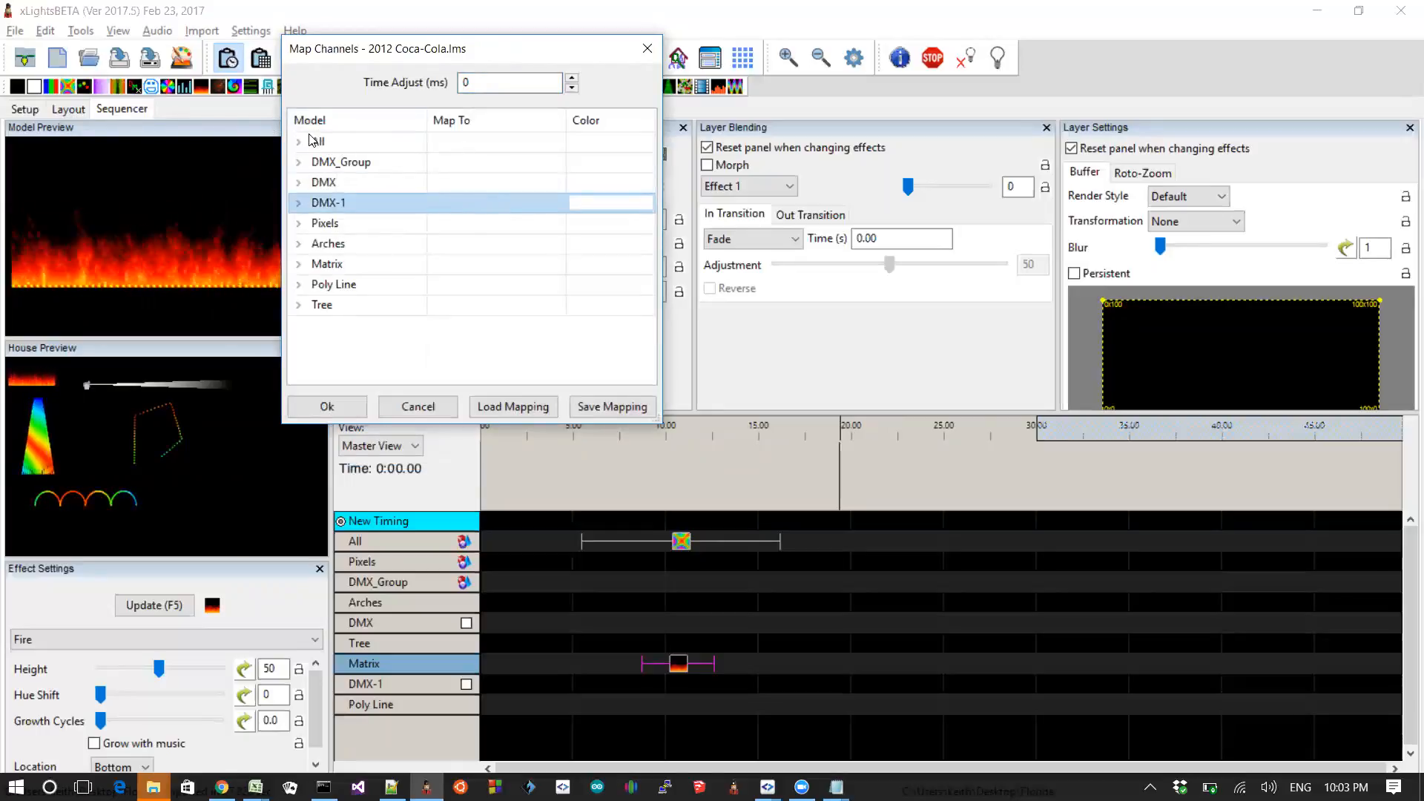
pyautogui.click(297, 186)
pyautogui.click(305, 204)
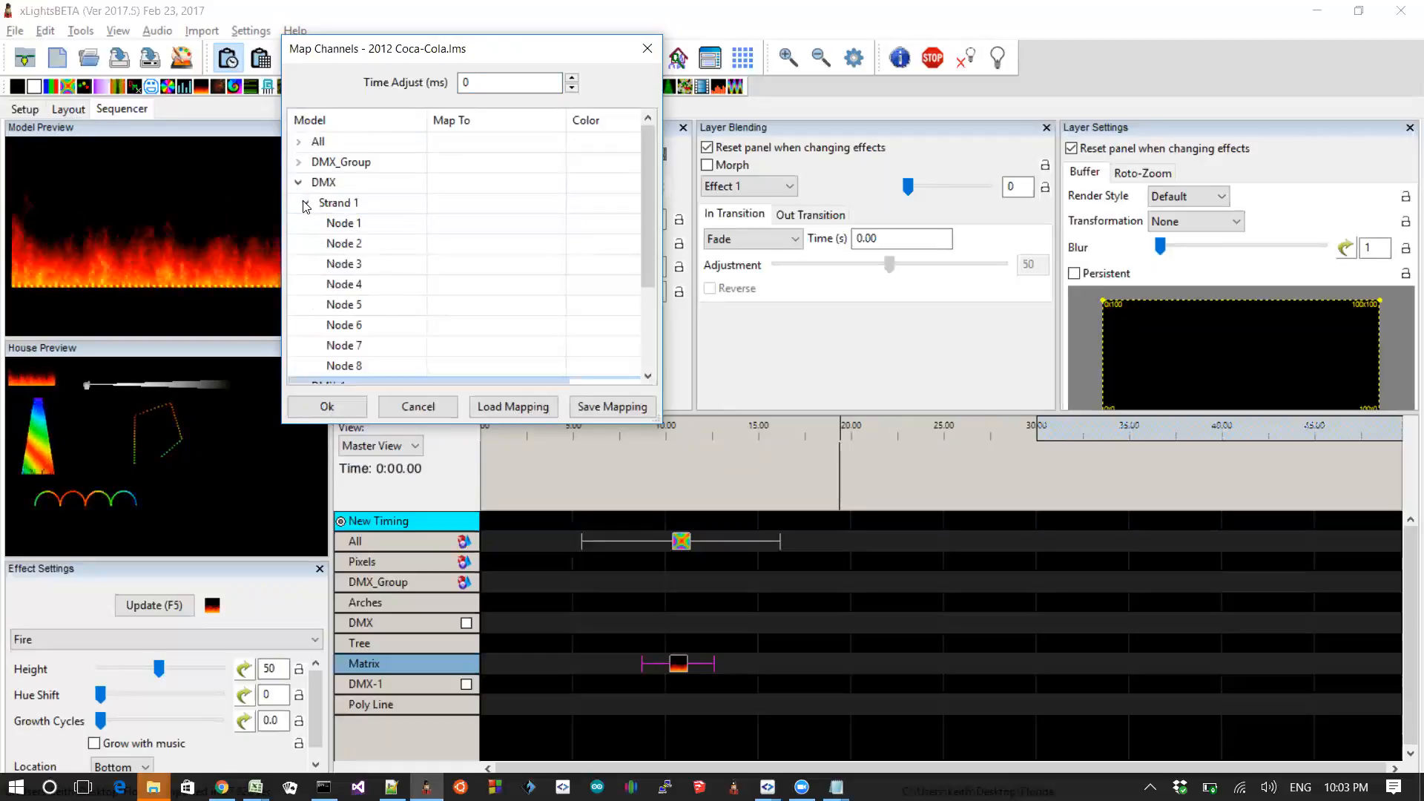
pyautogui.click(365, 222)
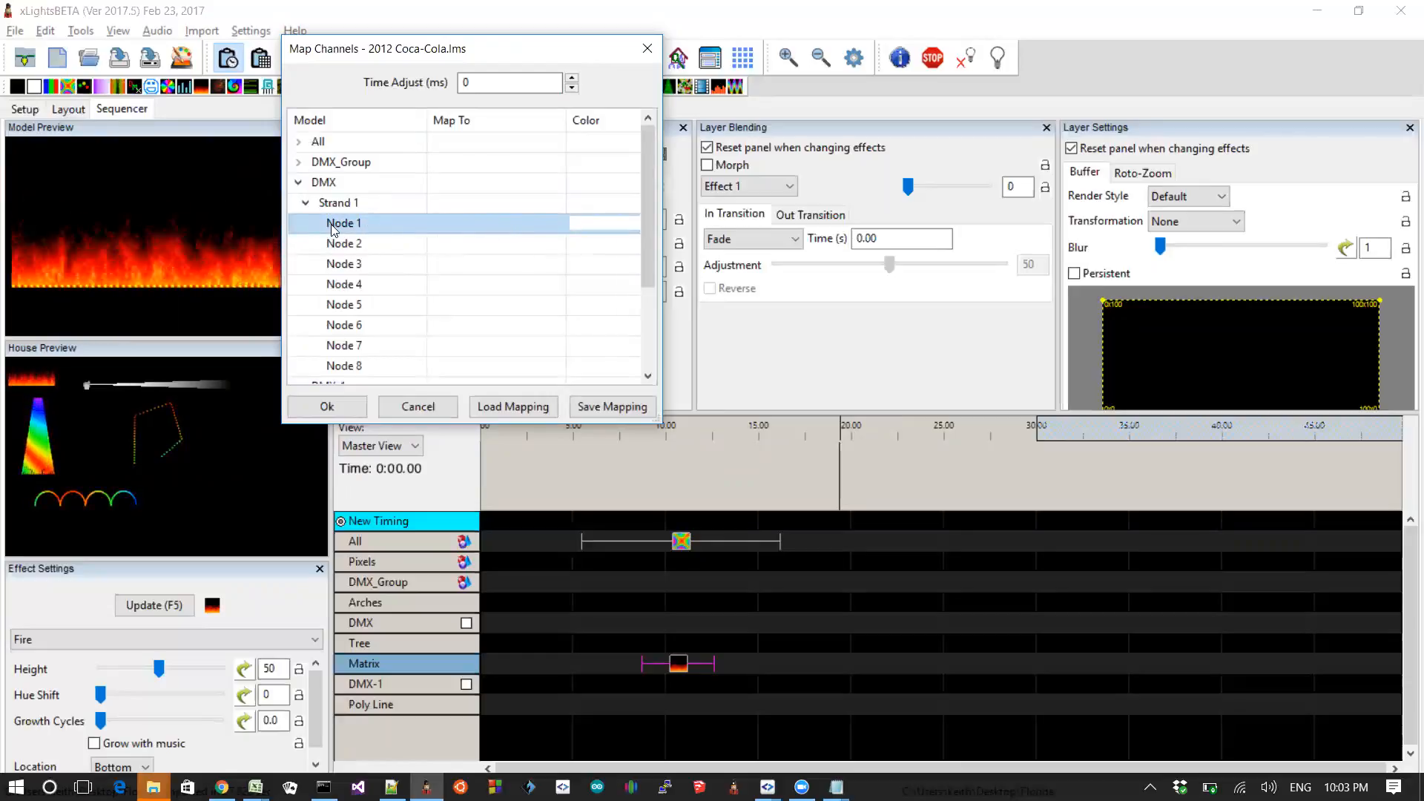
pyautogui.click(460, 224)
pyautogui.click(459, 224)
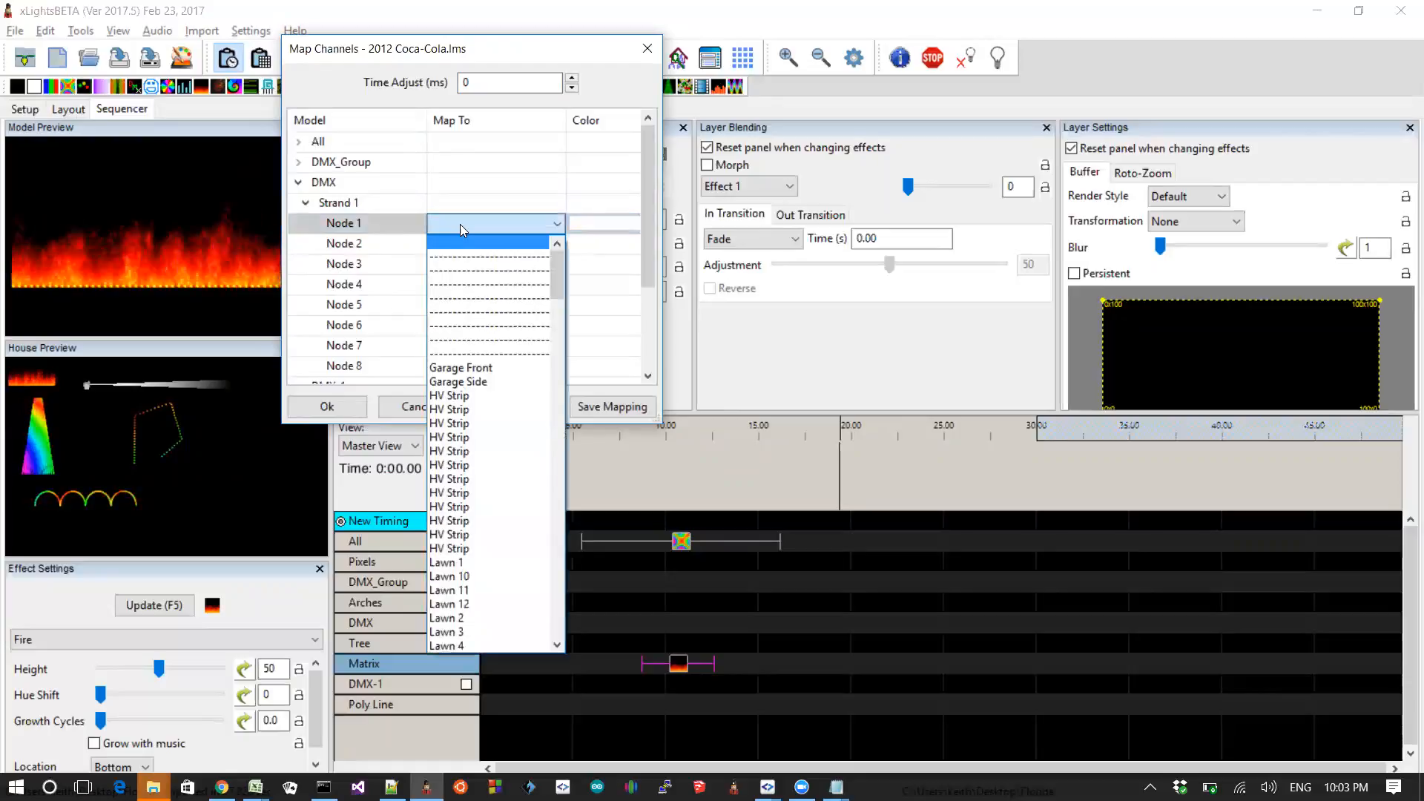
pyautogui.click(460, 437)
# Step: Expand the Matrix model, map its Strand 1 to Lawn 12, and give that mapping a cyan colour
pyautogui.click(650, 320)
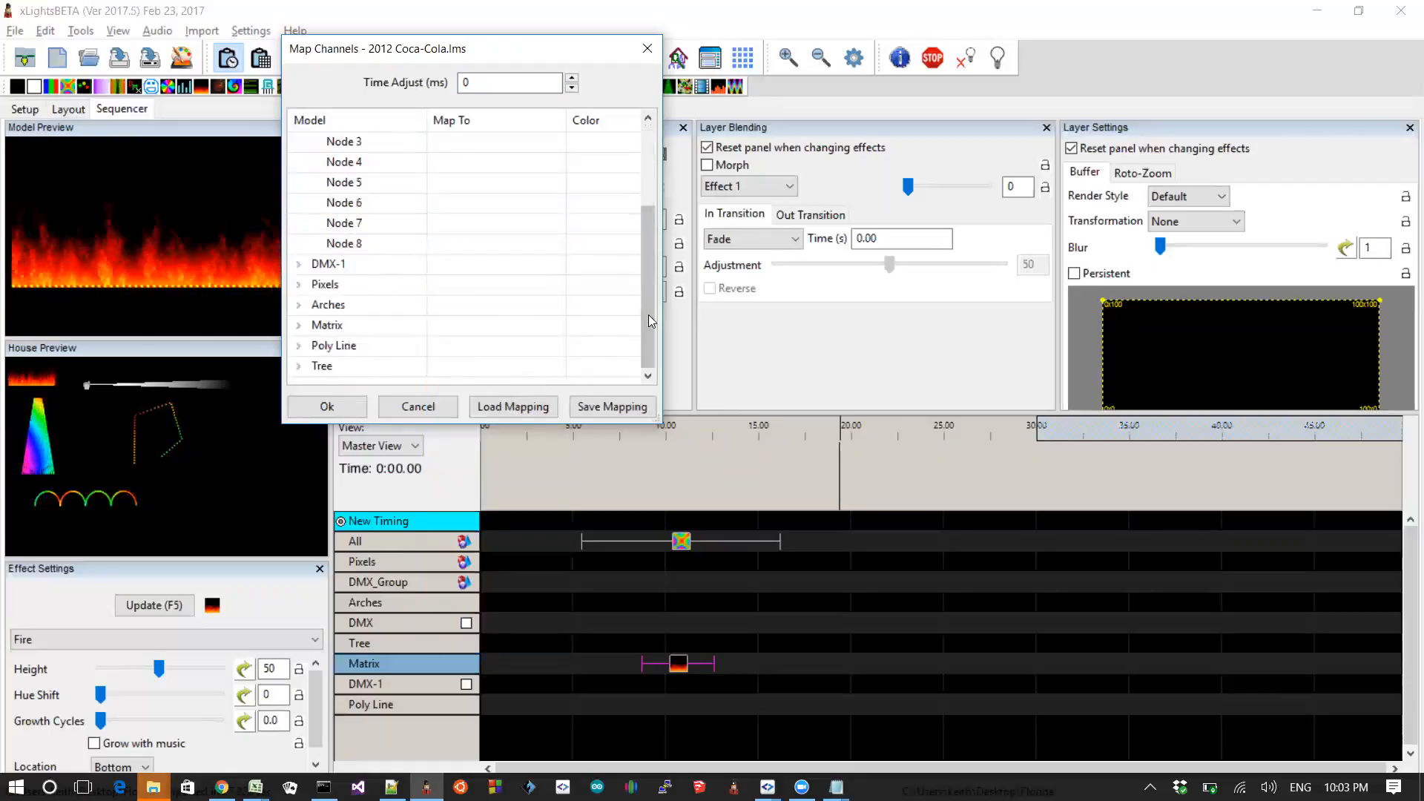
pyautogui.click(298, 325)
pyautogui.click(307, 346)
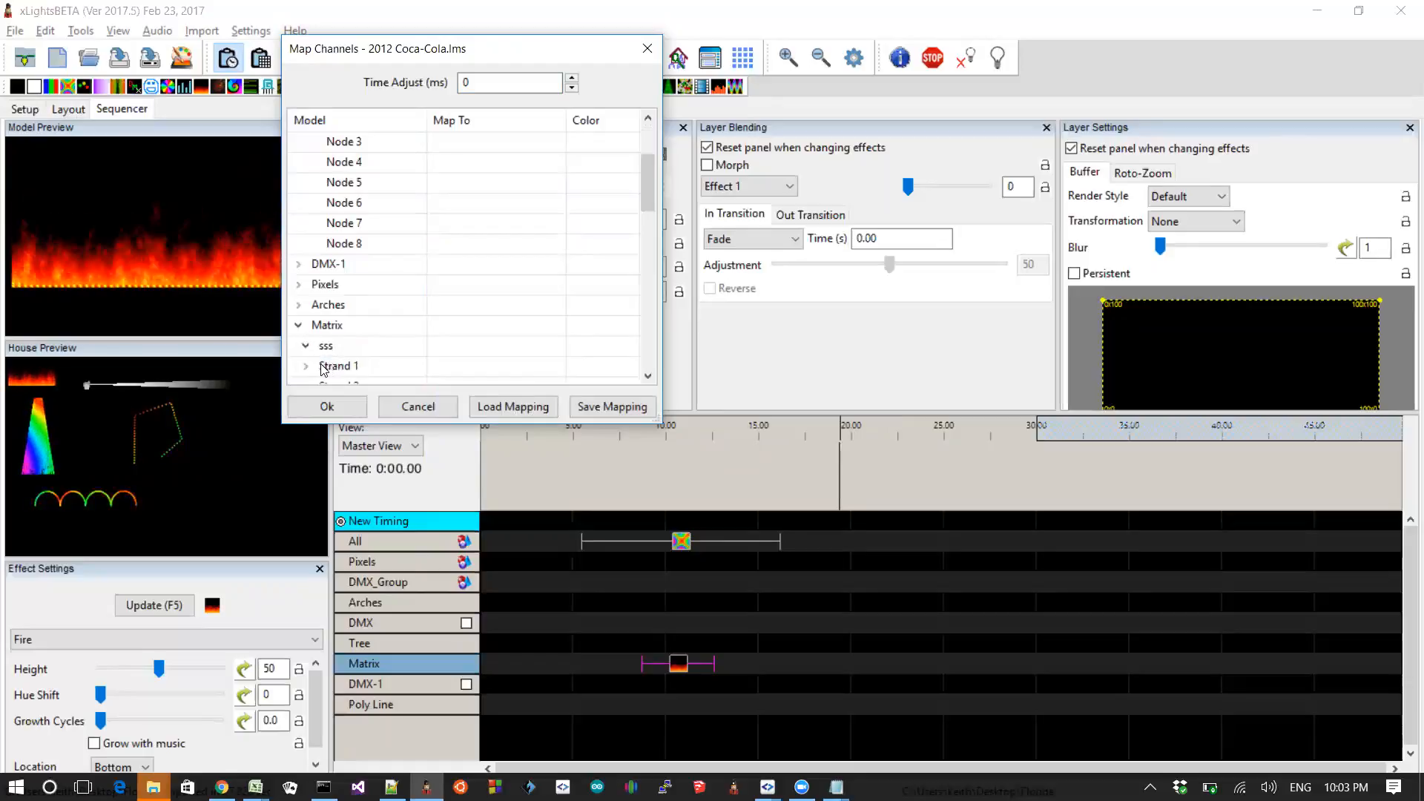
pyautogui.click(326, 371)
pyautogui.click(479, 368)
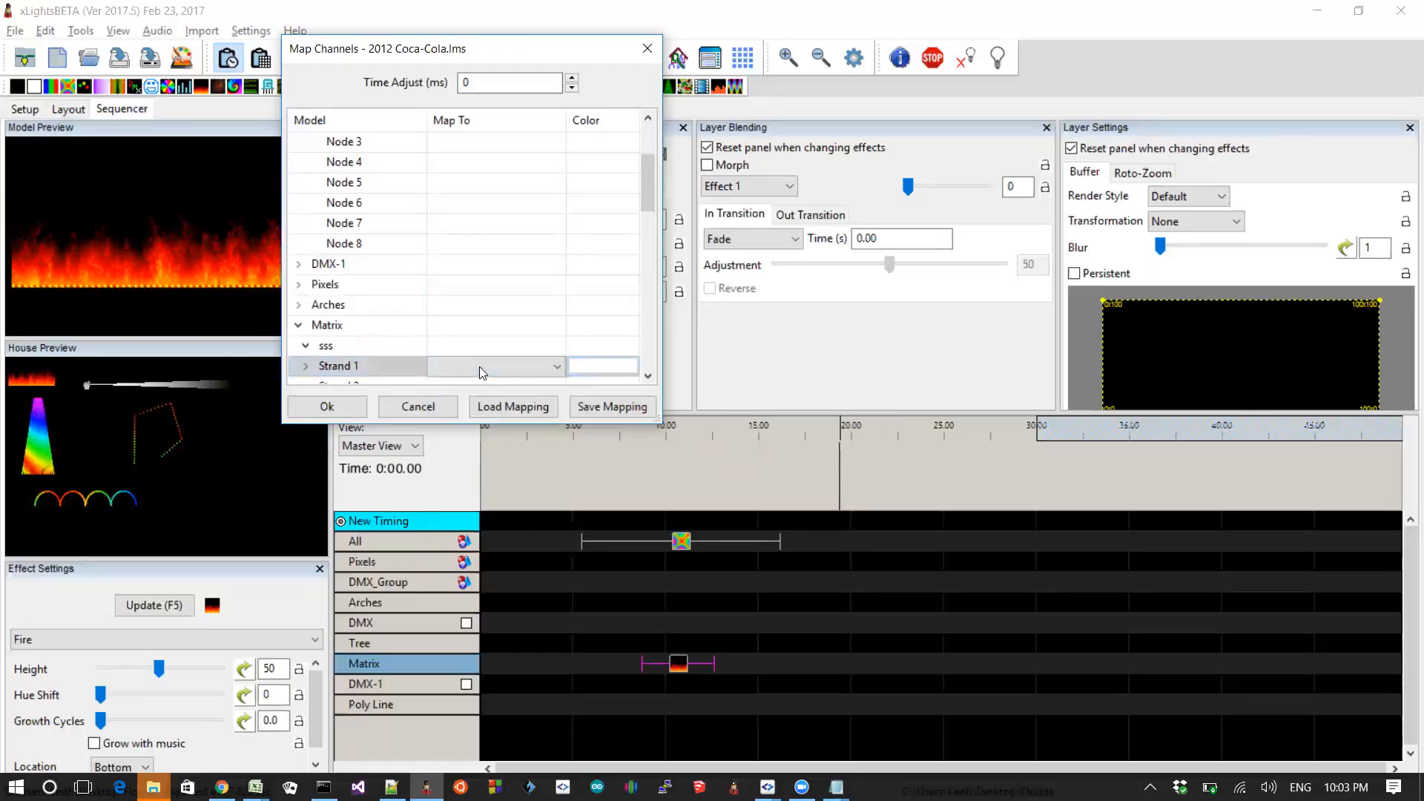
pyautogui.click(479, 366)
pyautogui.click(482, 751)
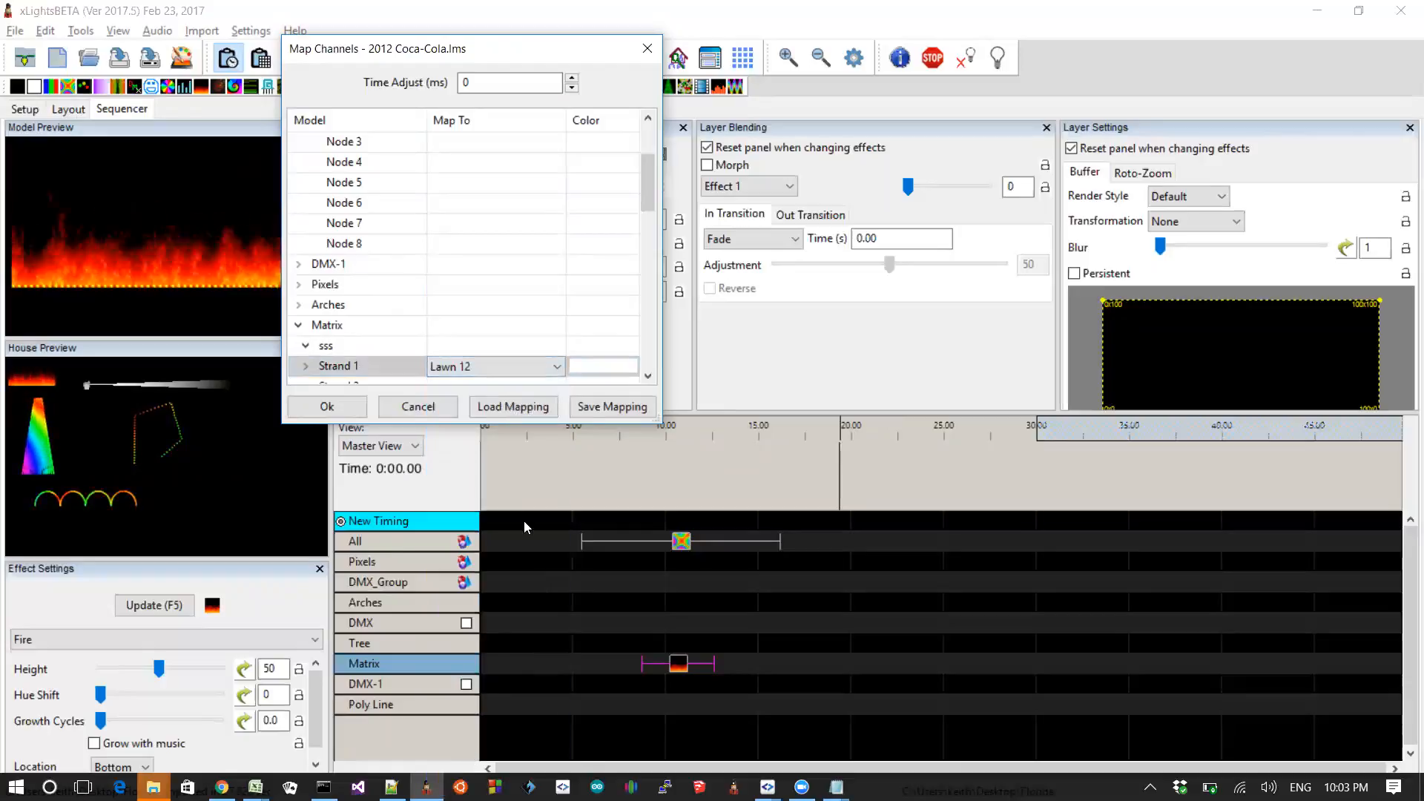
pyautogui.click(591, 366)
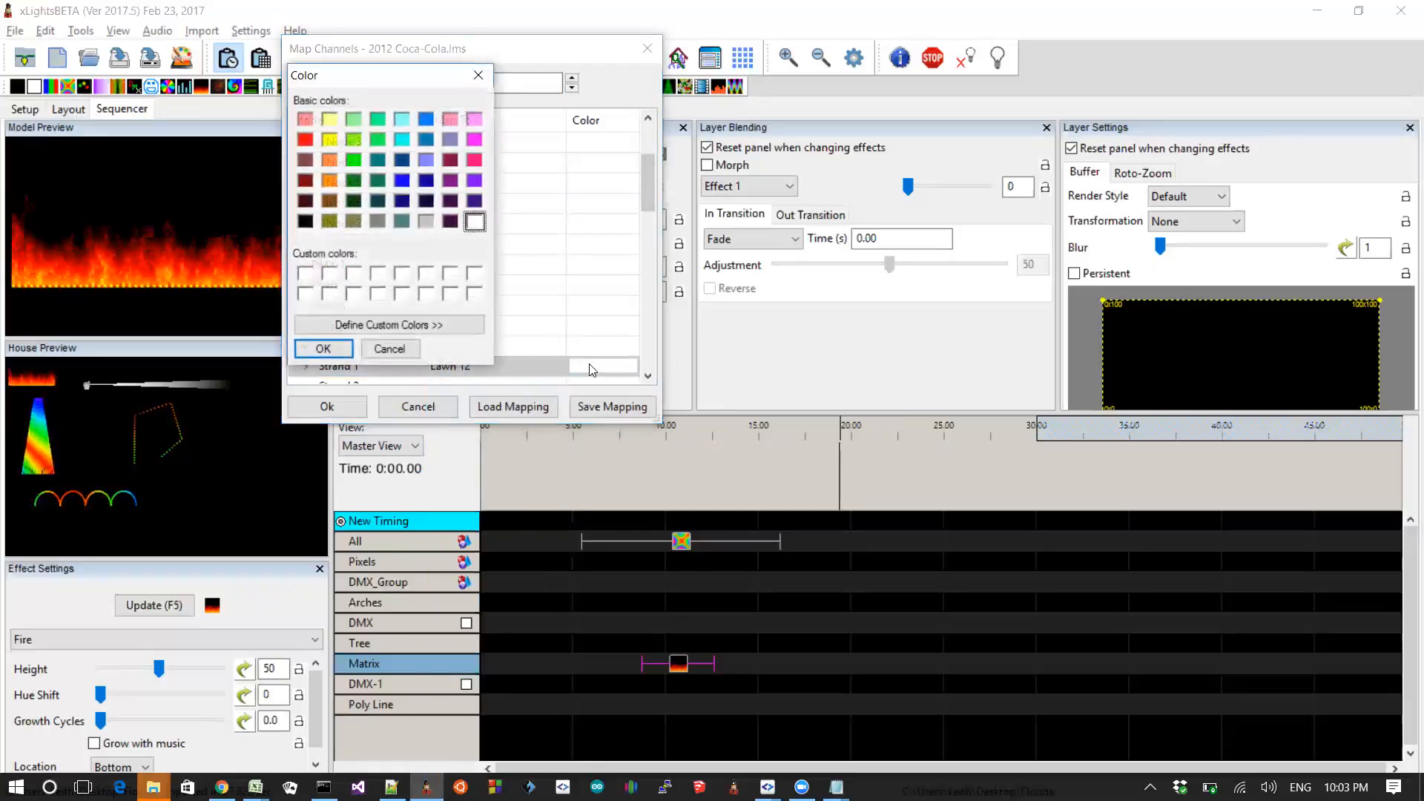
pyautogui.click(401, 141)
pyautogui.click(325, 348)
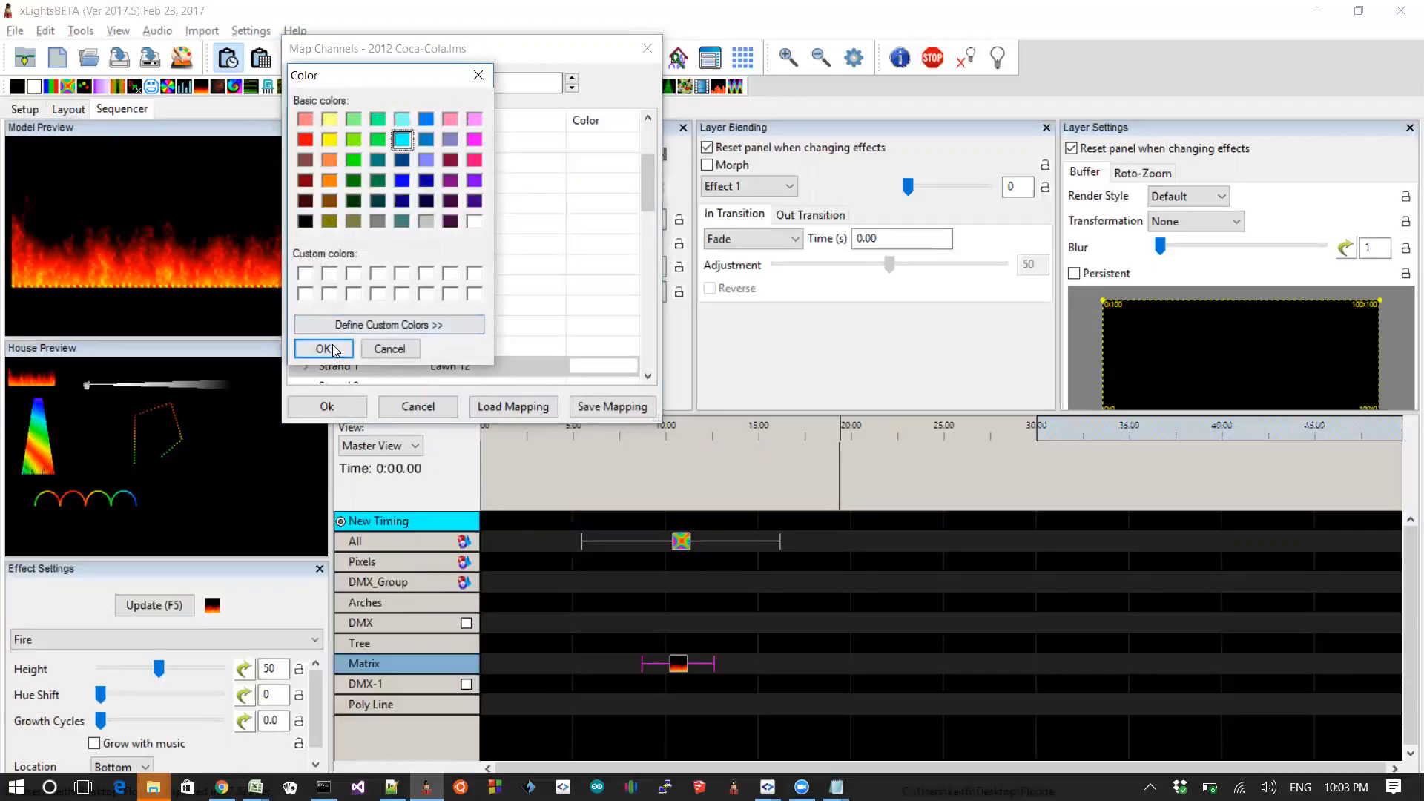
# Step: Collapse the model tree and cancel the import without saving the mapping changes
pyautogui.moveTo(648, 182); pyautogui.dragTo(652, 136)
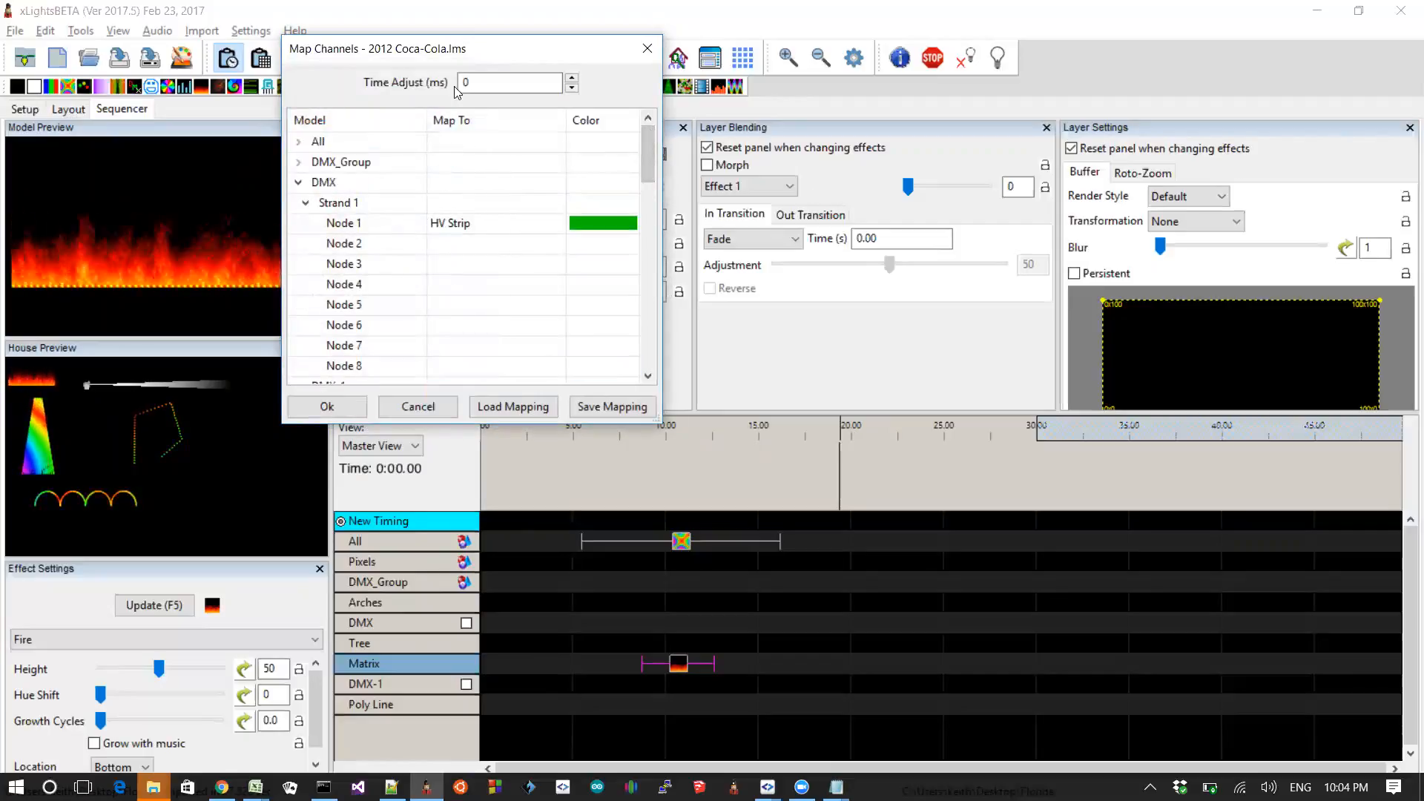
pyautogui.click(298, 181)
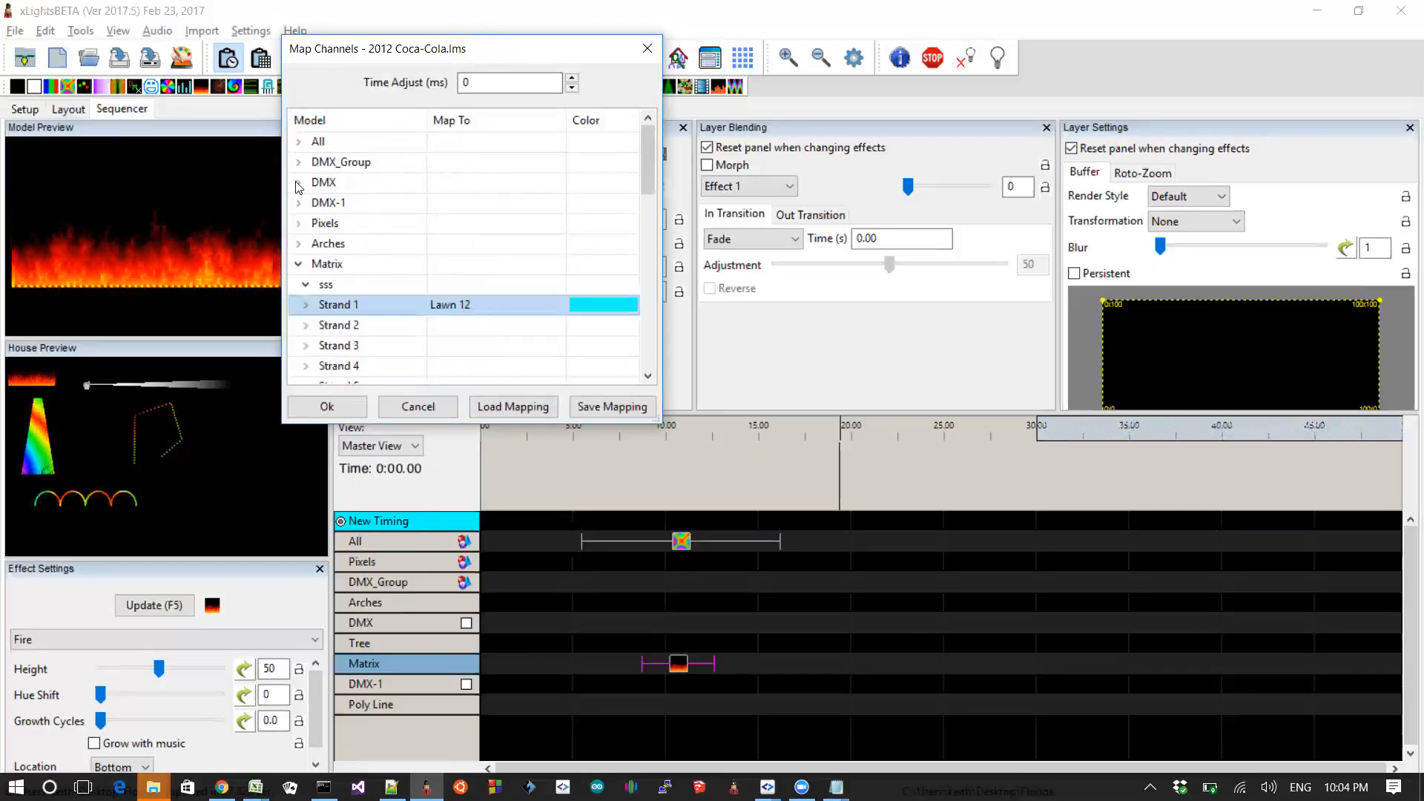
pyautogui.click(299, 264)
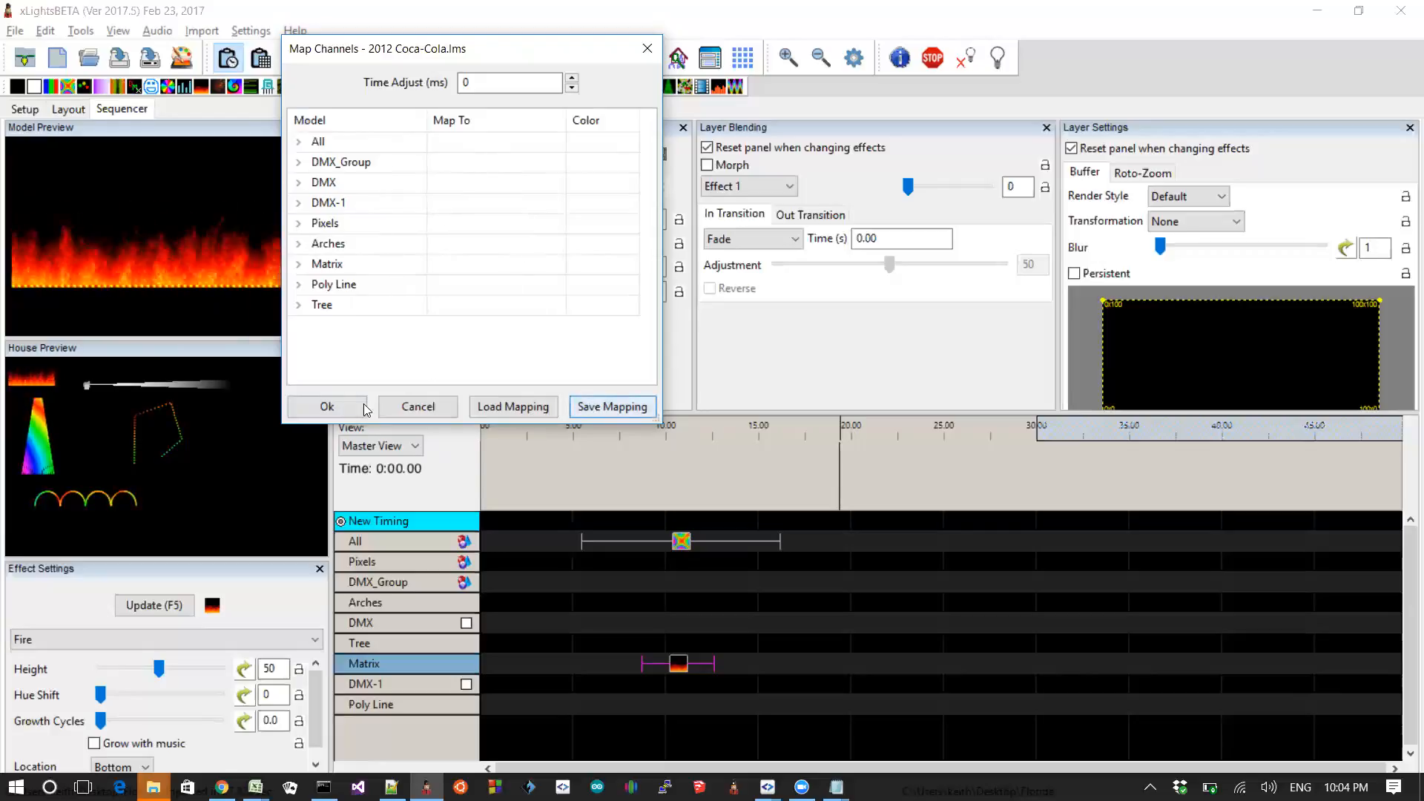
pyautogui.click(448, 403)
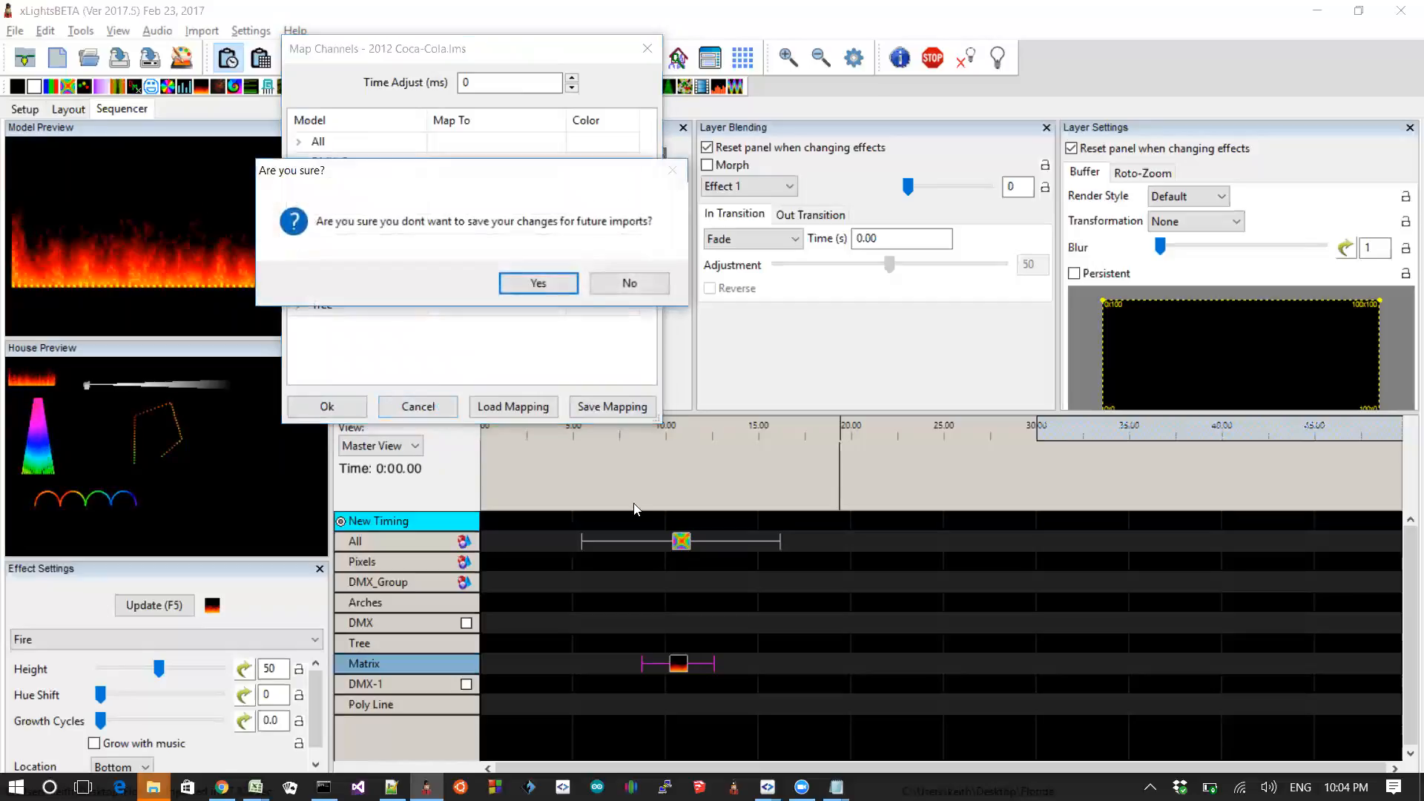
pyautogui.click(609, 284)
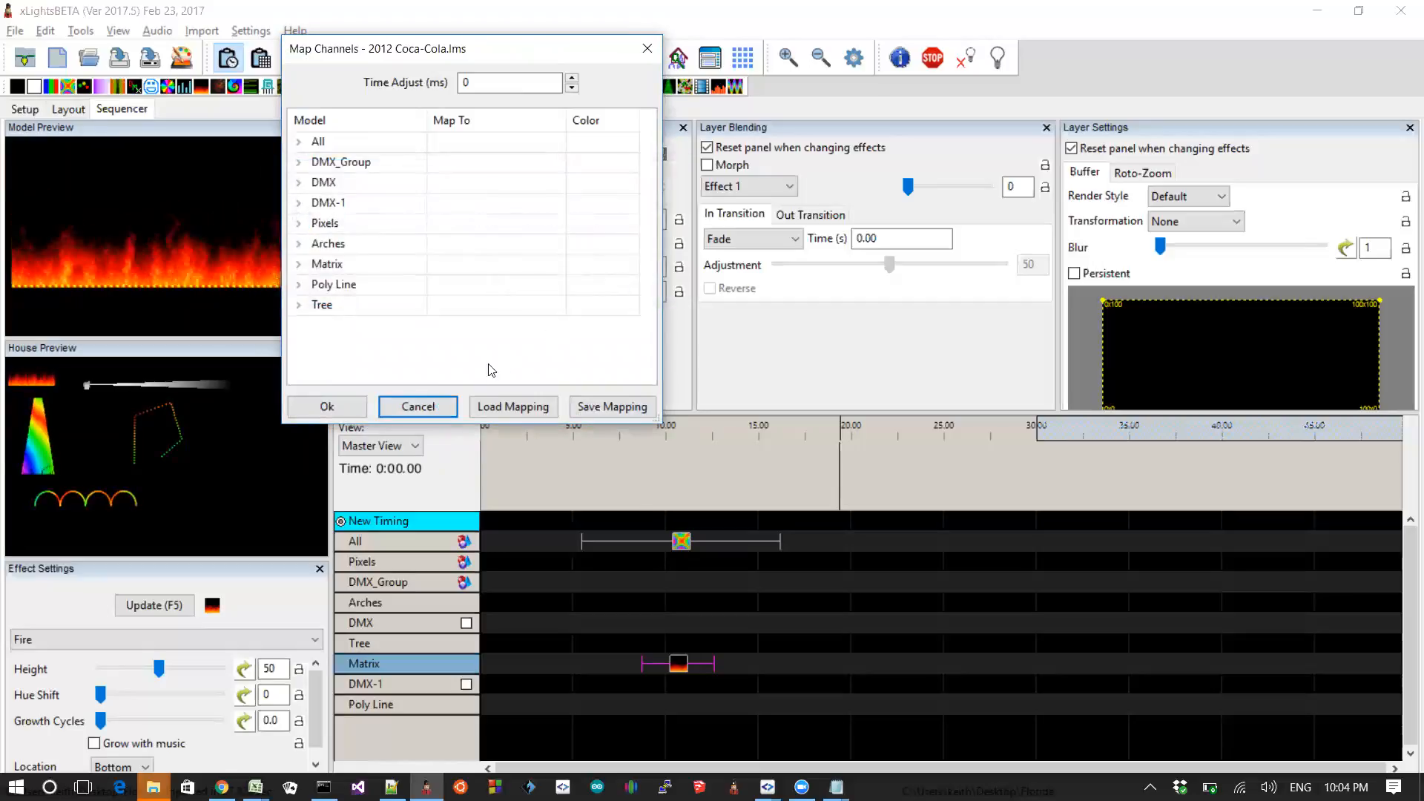
pyautogui.click(417, 406)
pyautogui.click(549, 282)
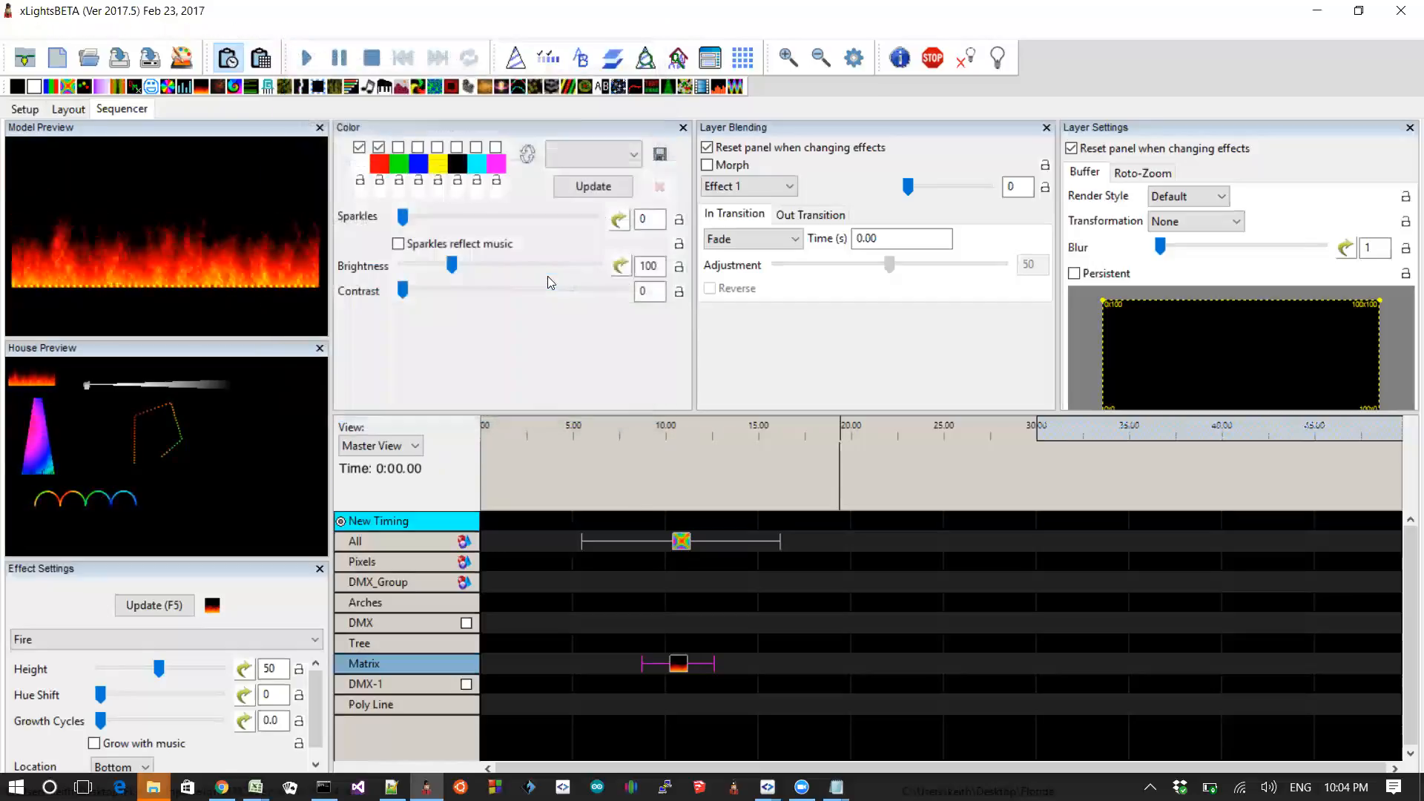
# Step: Switch to the README and highlight the entry about making LOR import more like xLights import
pyautogui.hotkey('alt', 'Tab')
pyautogui.hotkey('shift', 'Up')
pyautogui.hotkey('shift', 'Up')
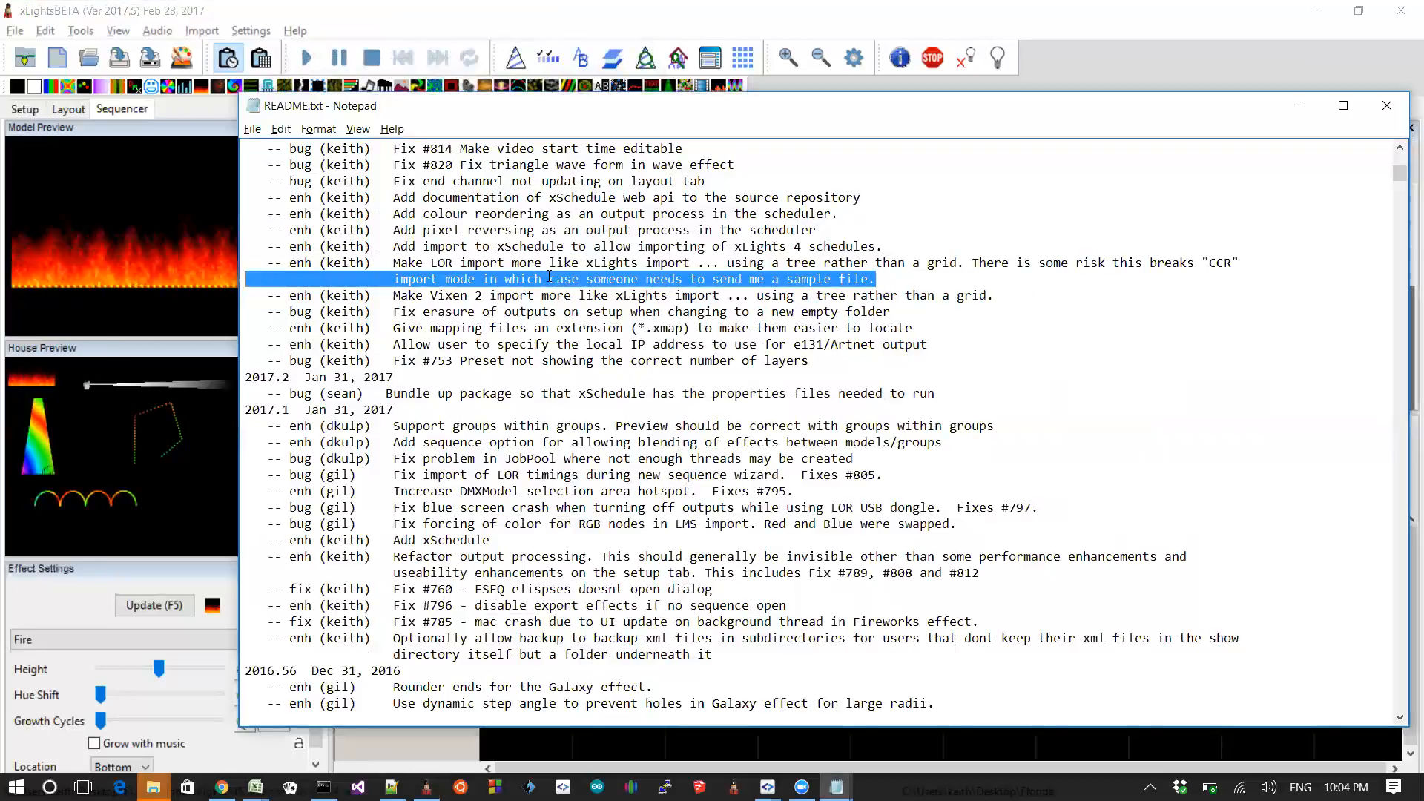
pyautogui.hotkey('shift', 'Up')
pyautogui.press('Up')
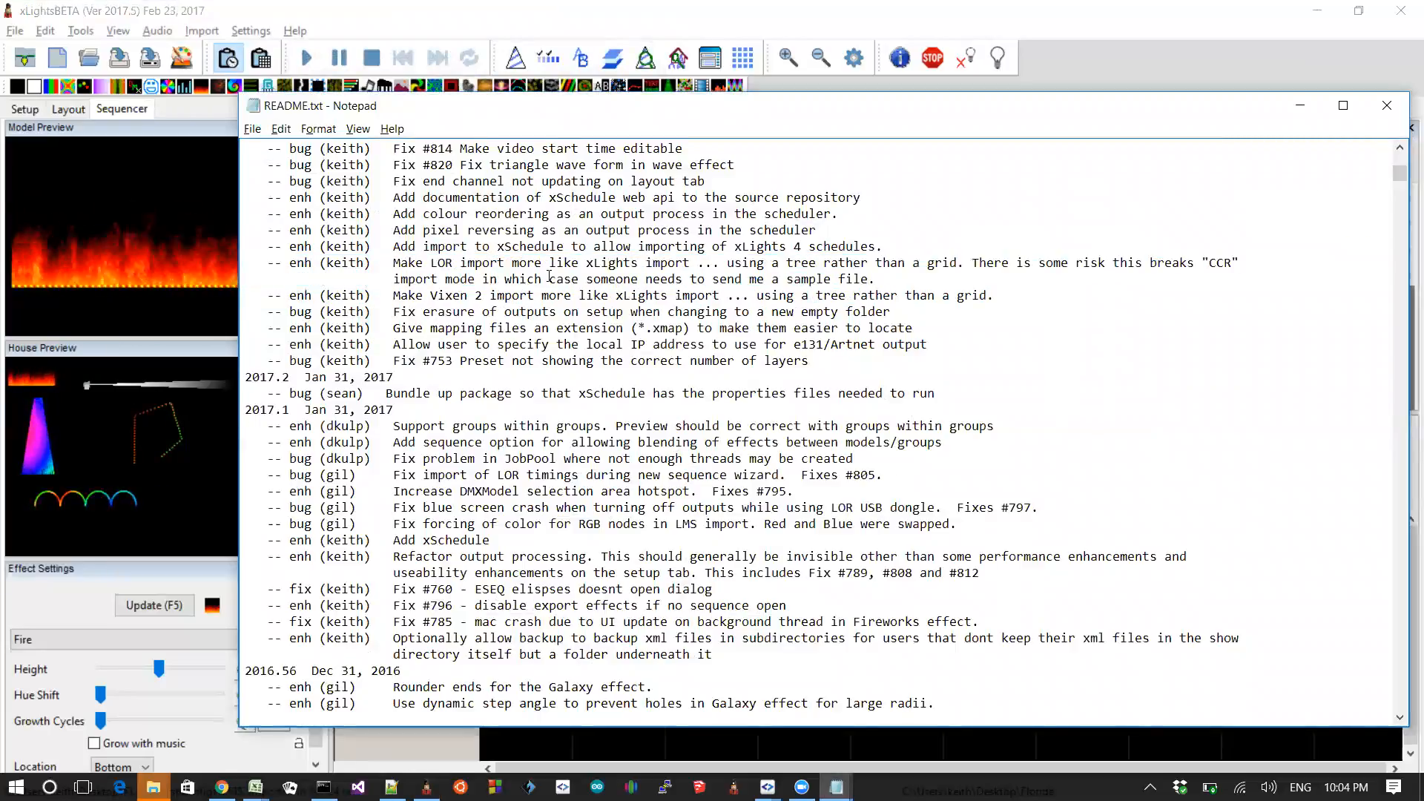
pyautogui.hotkey('shift', 'Up')
pyautogui.hotkey('shift', 'Down')
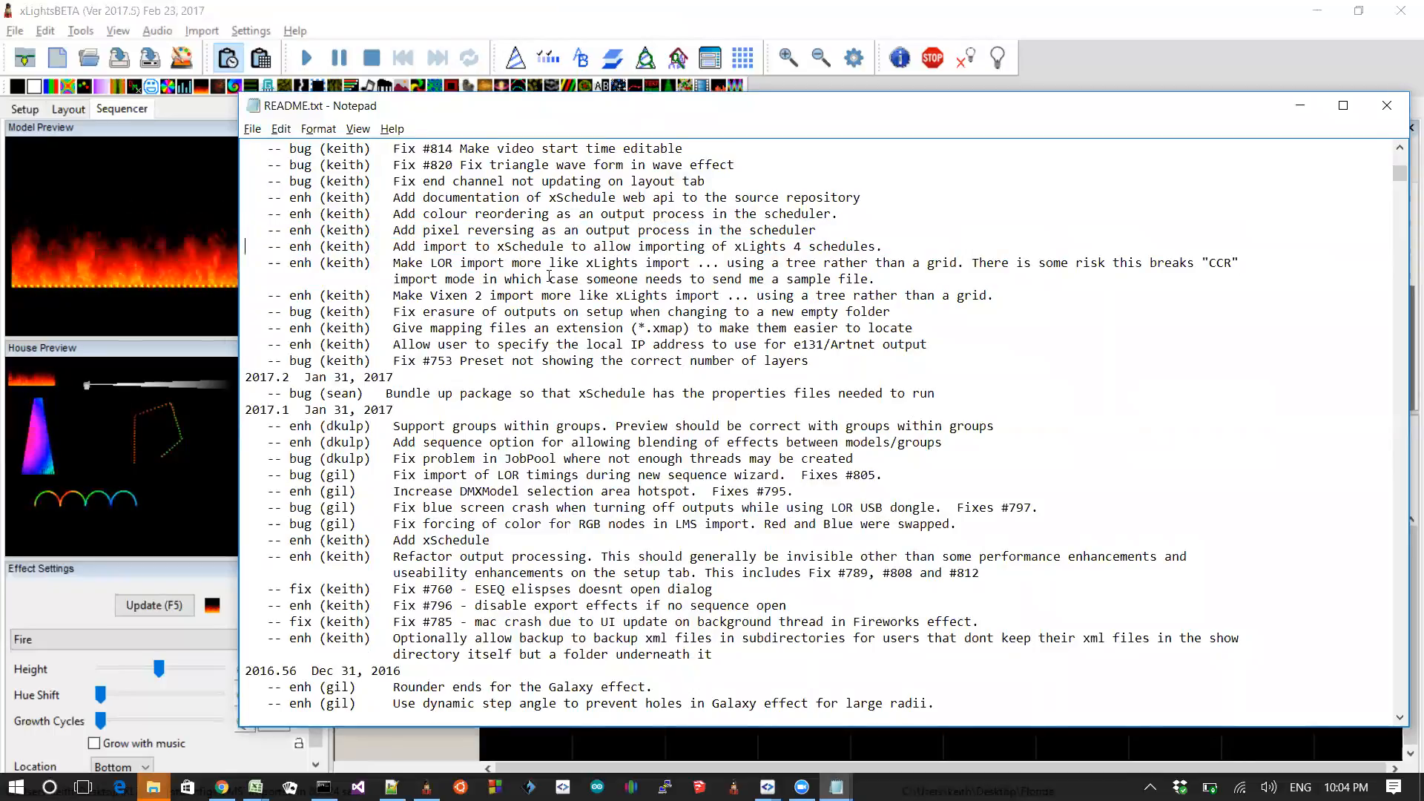
# Step: Highlight the README entry about adding a list of referenced files to export effects
pyautogui.hotkey('shift', 'Up')
pyautogui.hotkey('shift', 'Up')
pyautogui.press('Up')
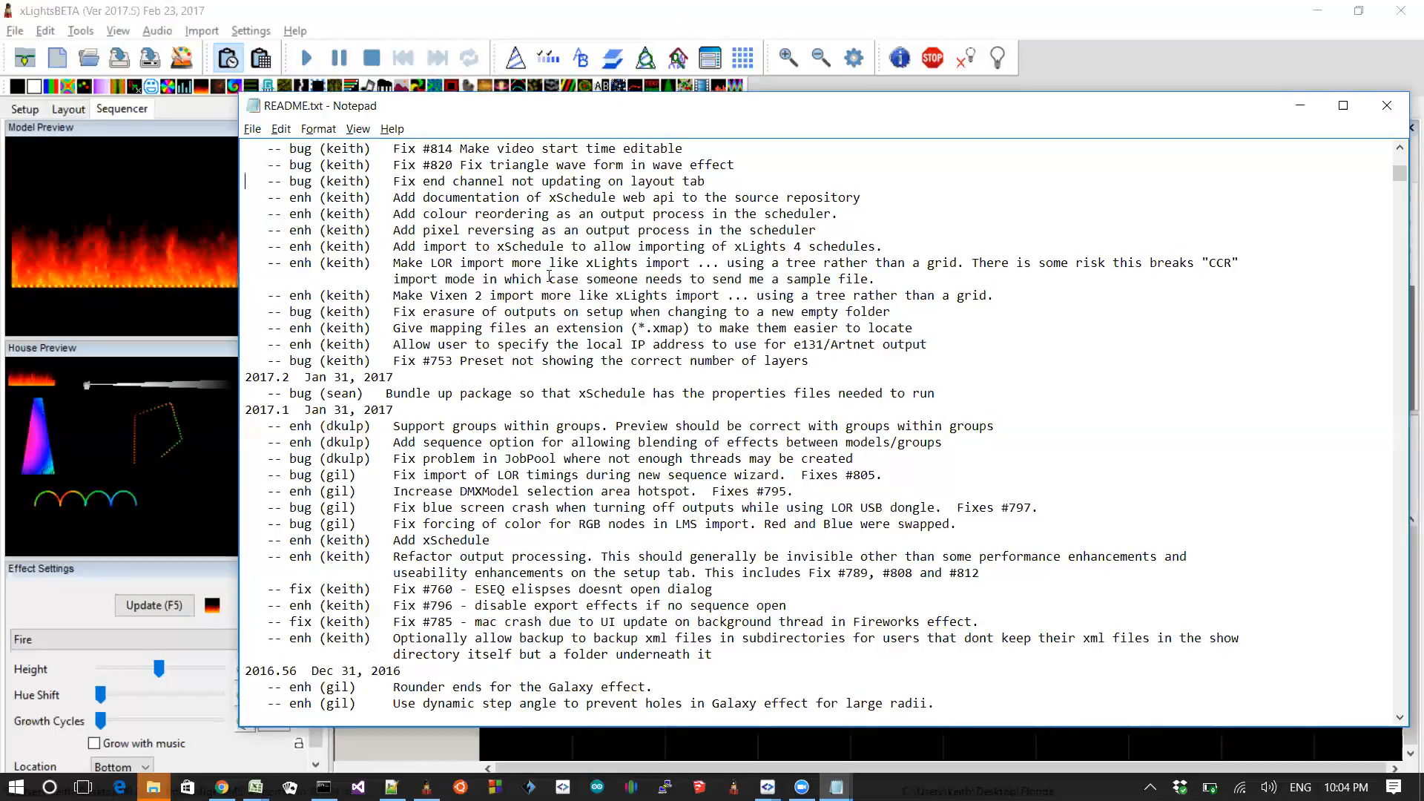
pyautogui.press('Up')
pyautogui.press('Up')
pyautogui.press('Up')
pyautogui.press('Up')
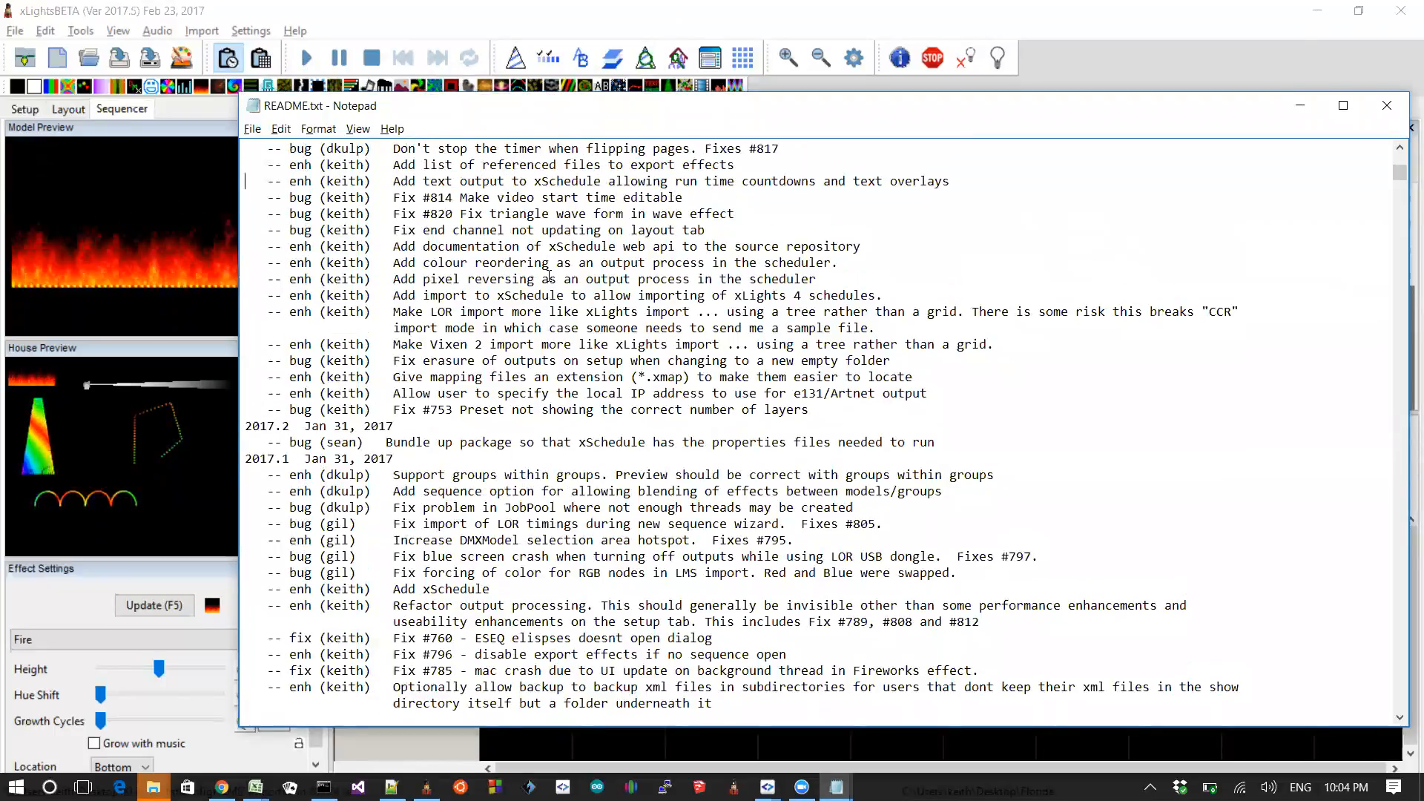
pyautogui.hotkey('shift', 'Up')
pyautogui.press('Up')
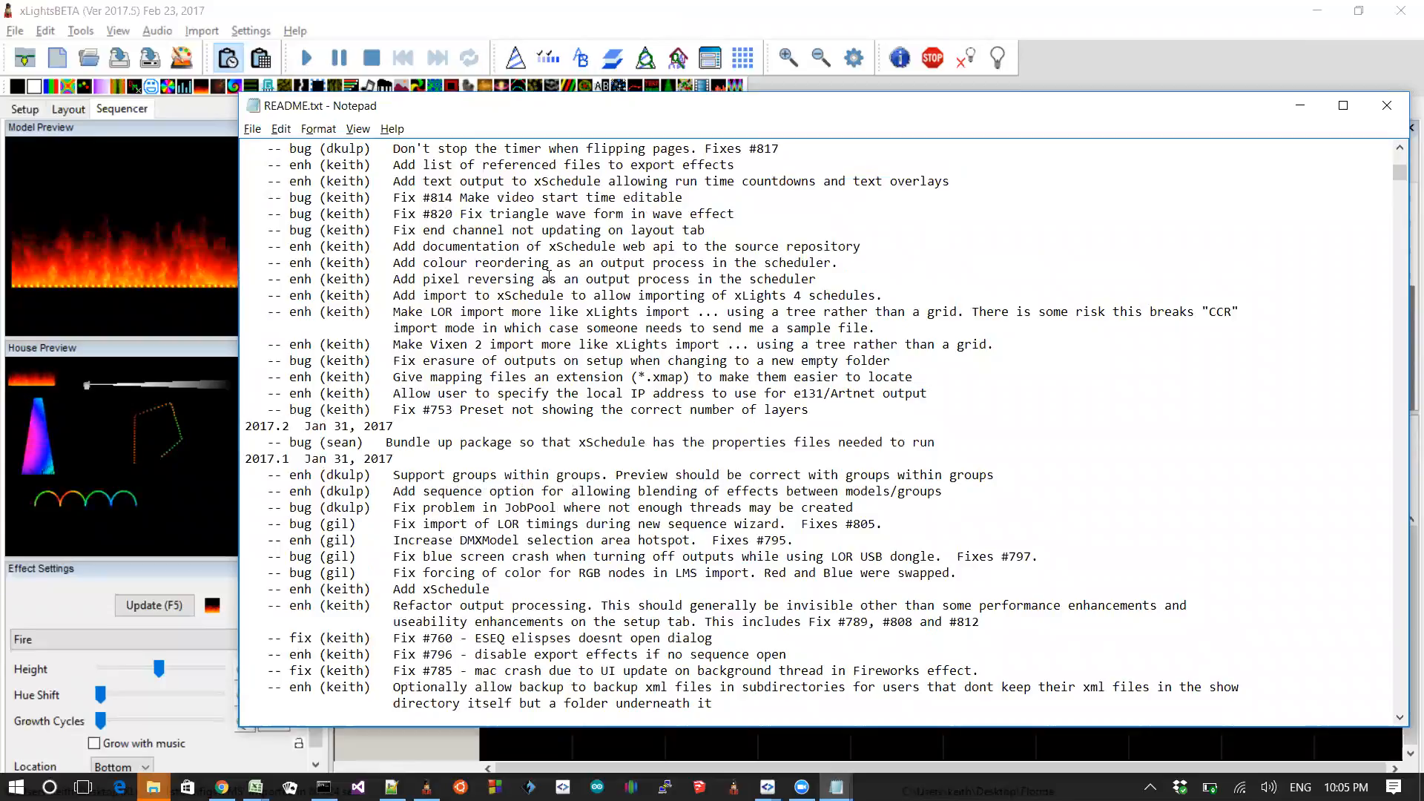
pyautogui.hotkey('shift', 'Up')
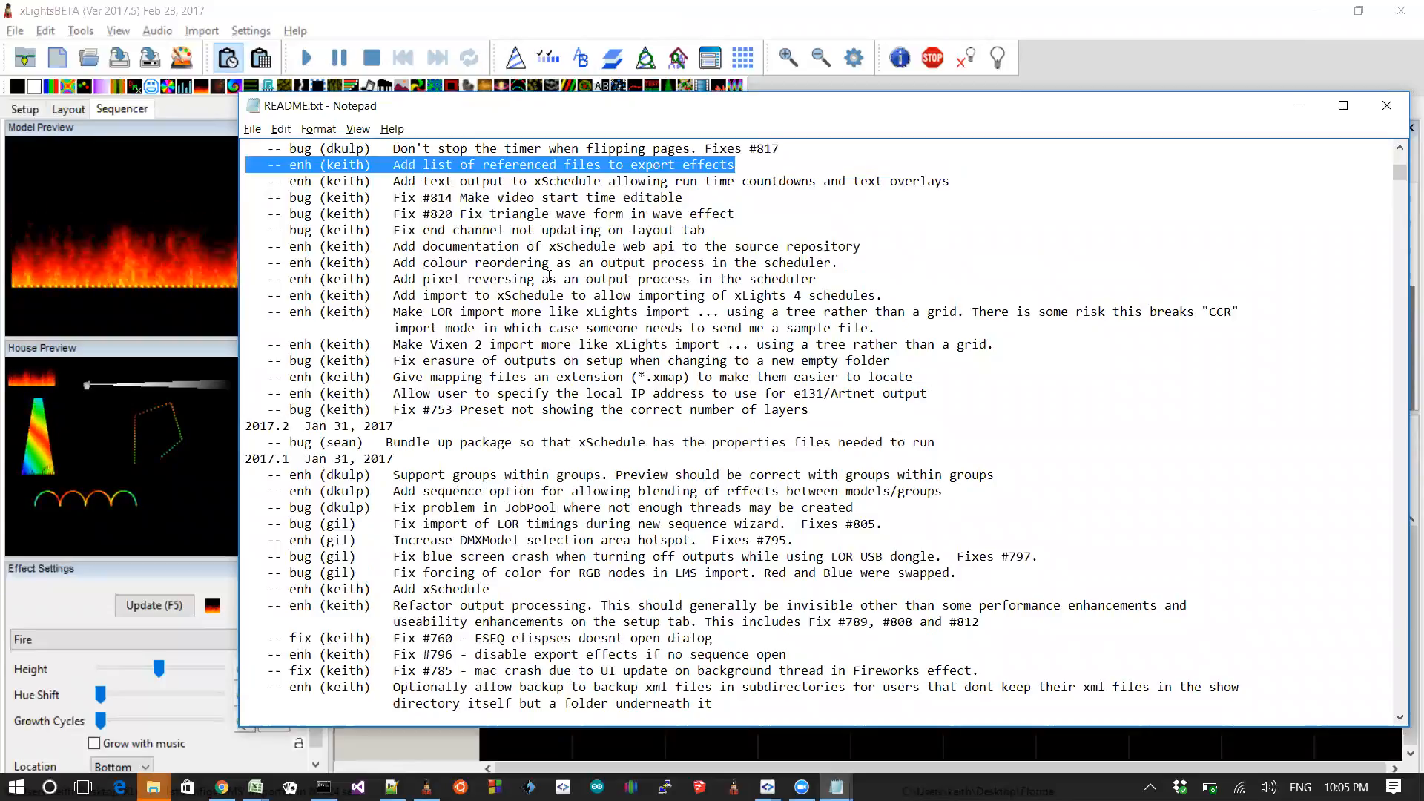
# Step: Highlight the README entry about adding the capability to import a VSA file
pyautogui.press('Up')
pyautogui.press('Up')
pyautogui.press('Up')
pyautogui.press('Up')
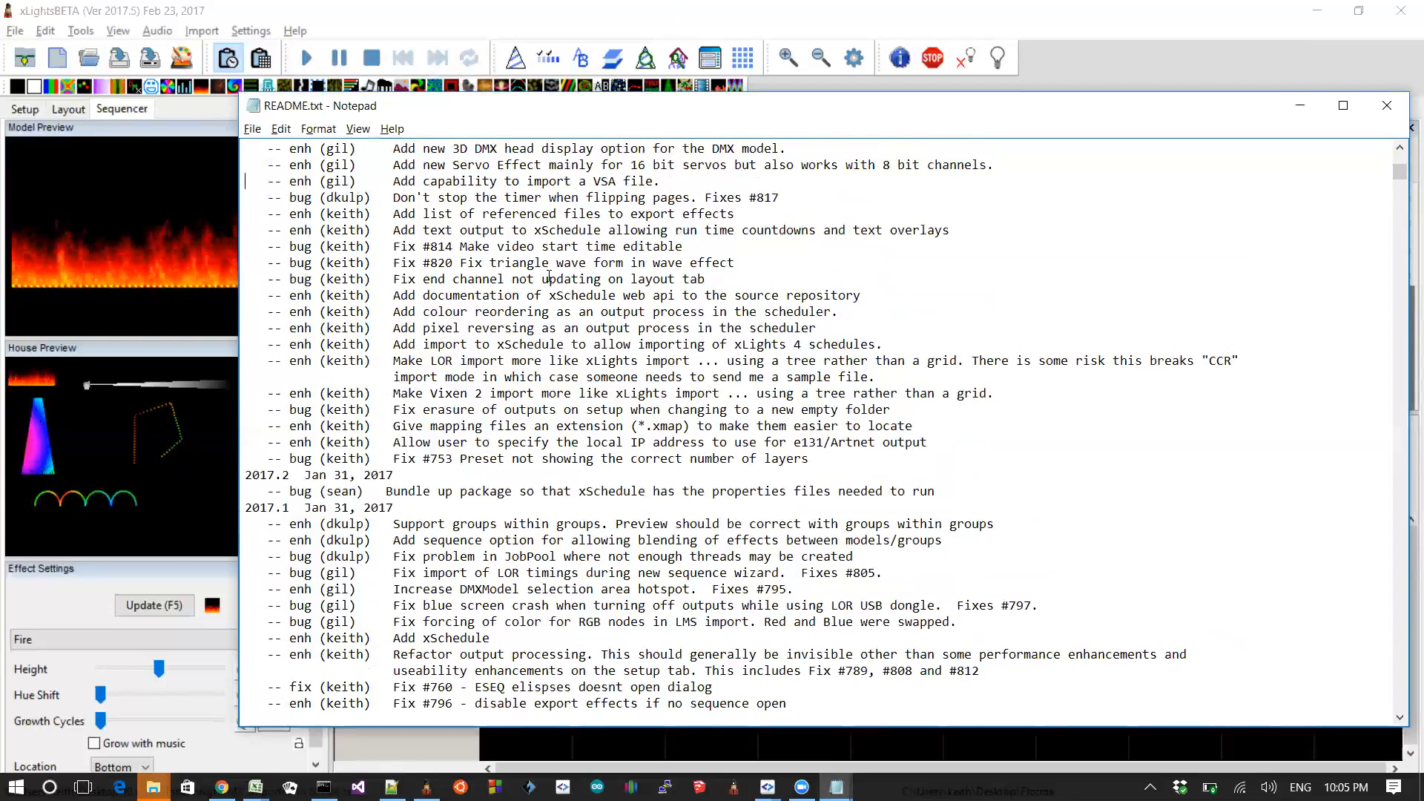
pyautogui.hotkey('shift', 'Down')
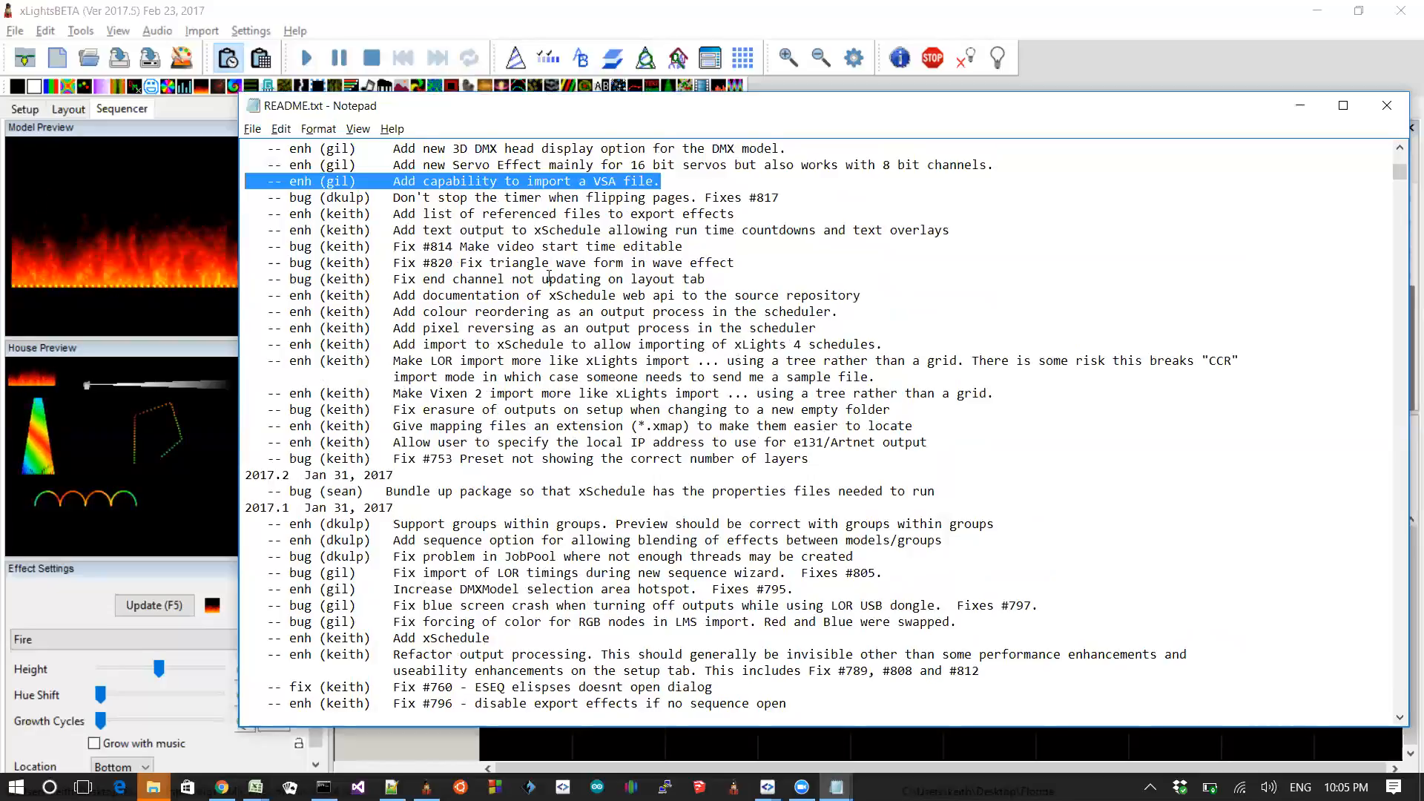
# Step: Highlight the README entry about the new Servo Effect for 16 bit and 8 bit servos
pyautogui.press('Right')
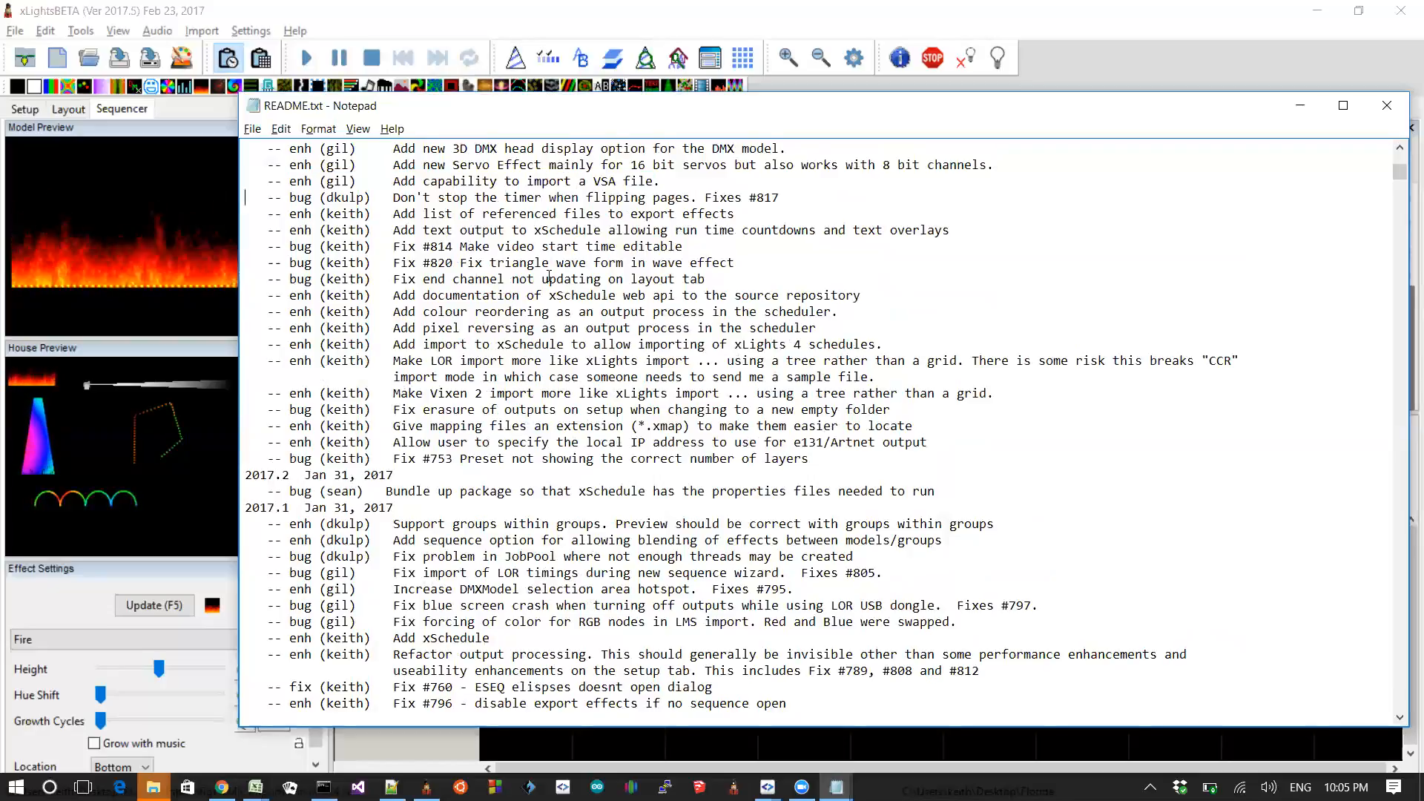
pyautogui.hotkey('shift', 'Down')
pyautogui.hotkey('shift', 'Up')
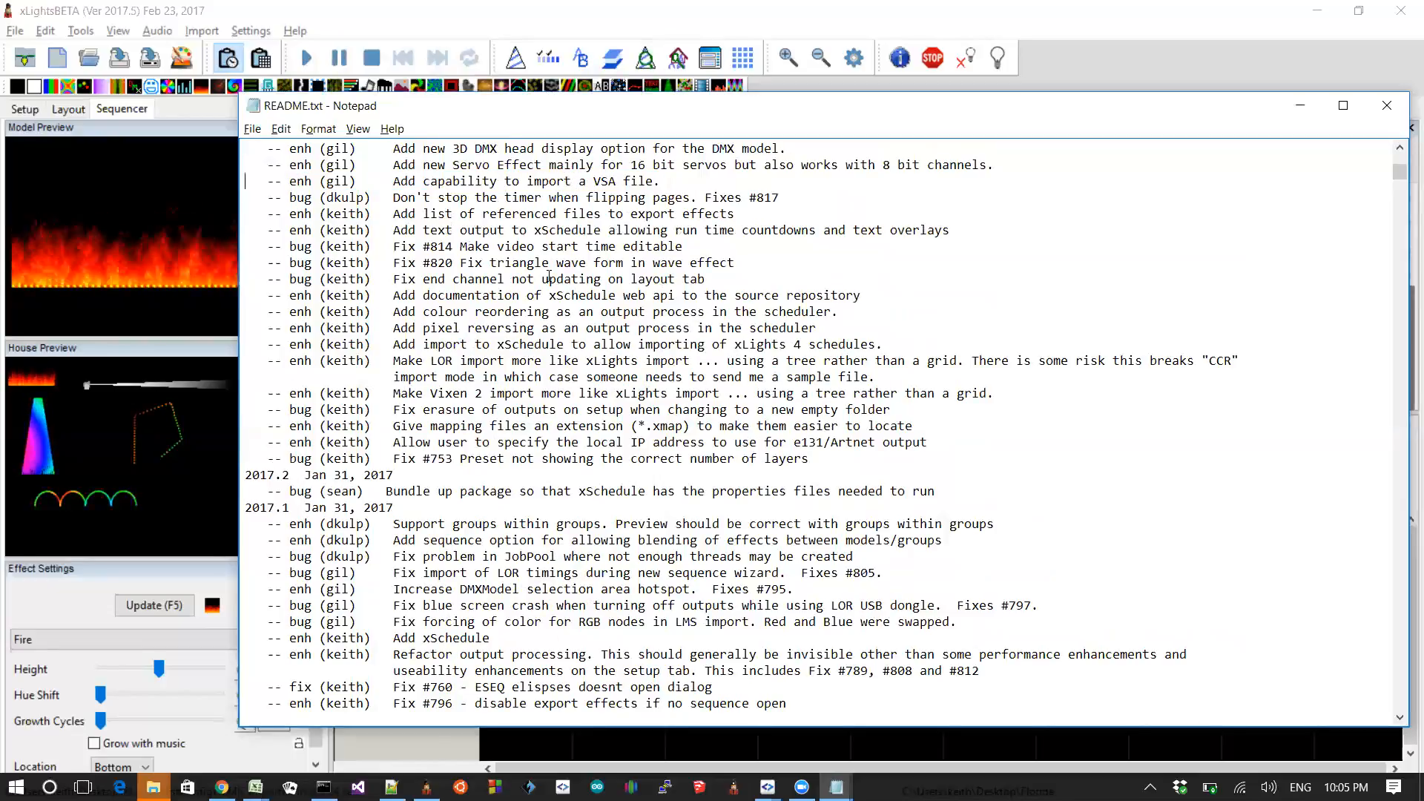
pyautogui.hotkey('shift', 'Up')
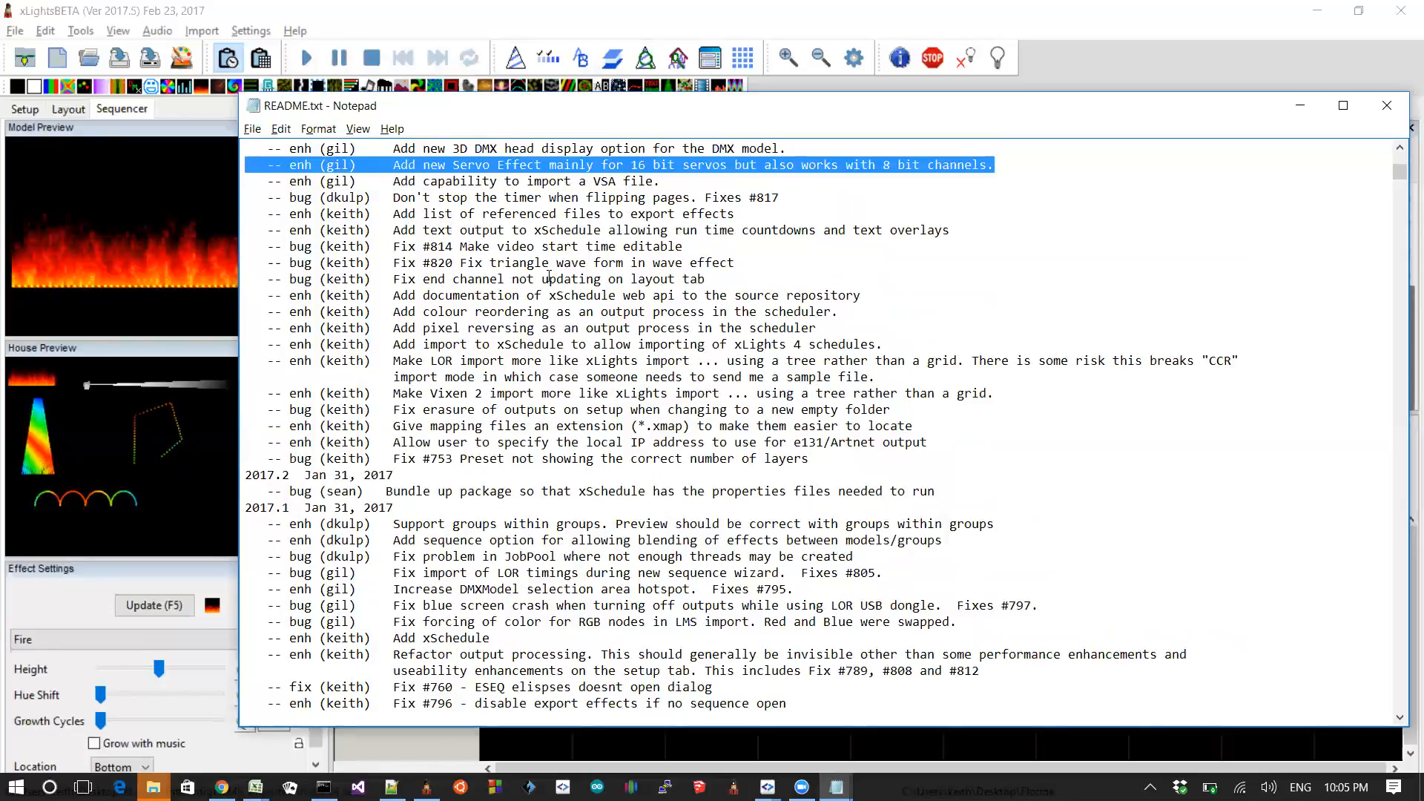
pyautogui.press('Up')
pyautogui.scroll(1, 549, 278)
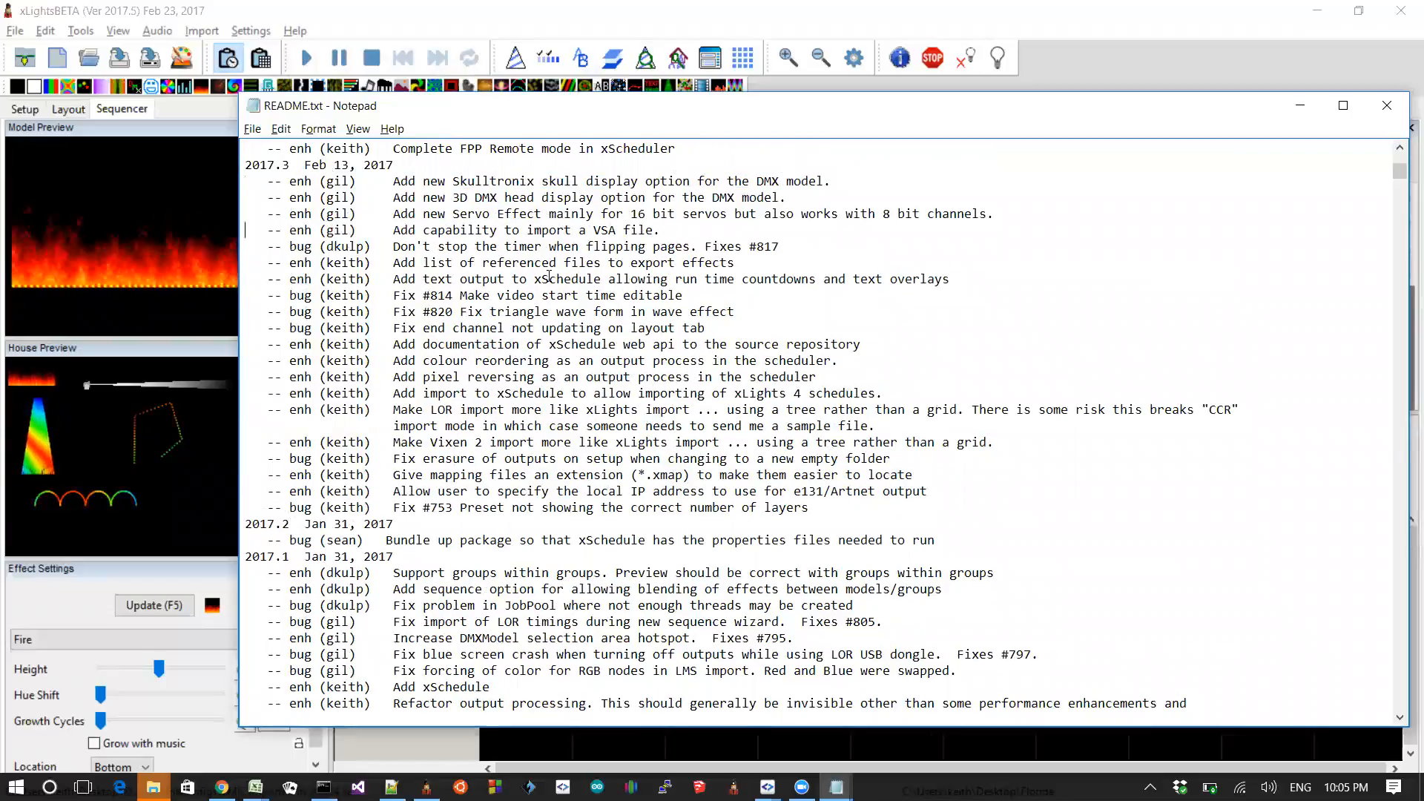
# Step: Switch to xLights, place a Servo effect on the DMX-1 row and open its Base Channel list
pyautogui.hotkey('alt', 'Tab')
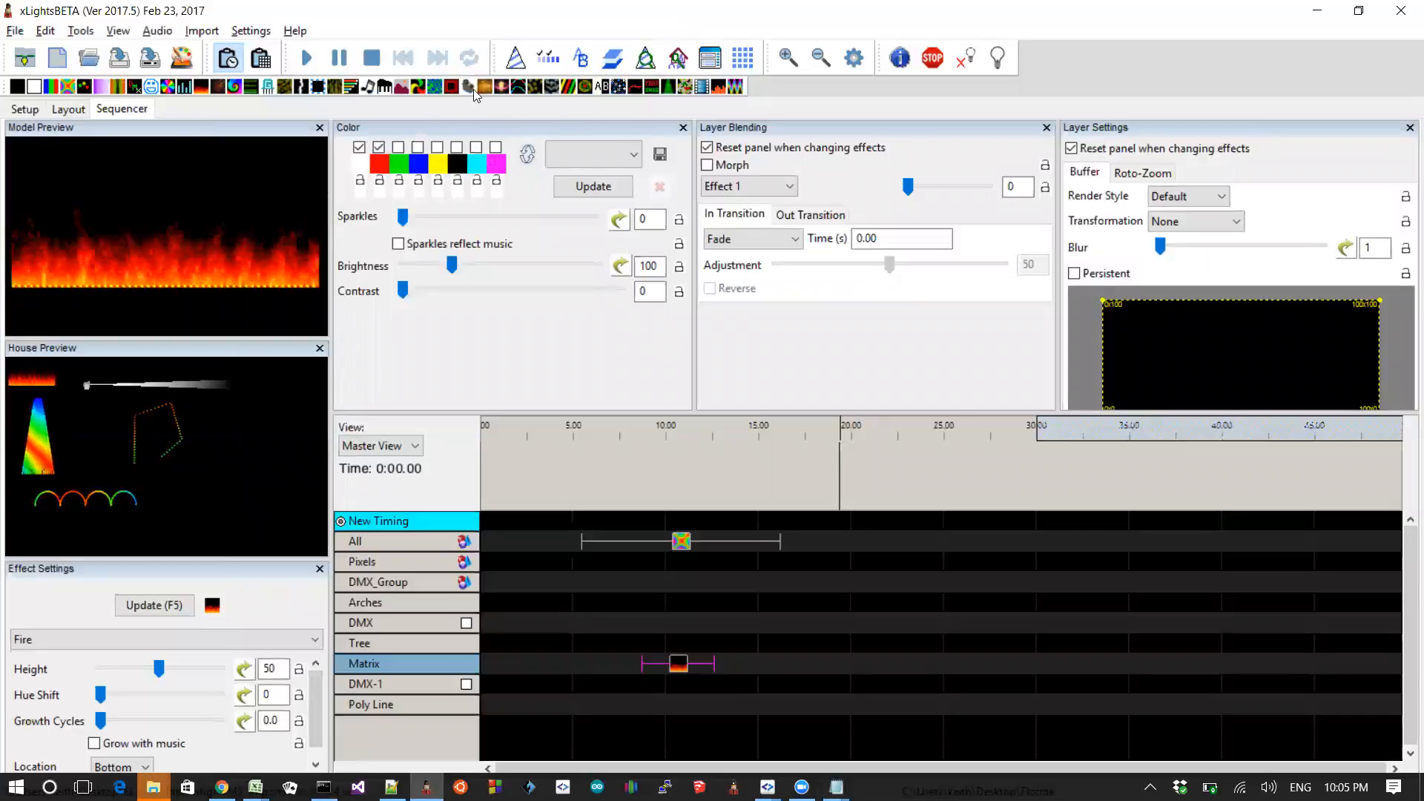
pyautogui.moveTo(469, 88); pyautogui.dragTo(626, 683)
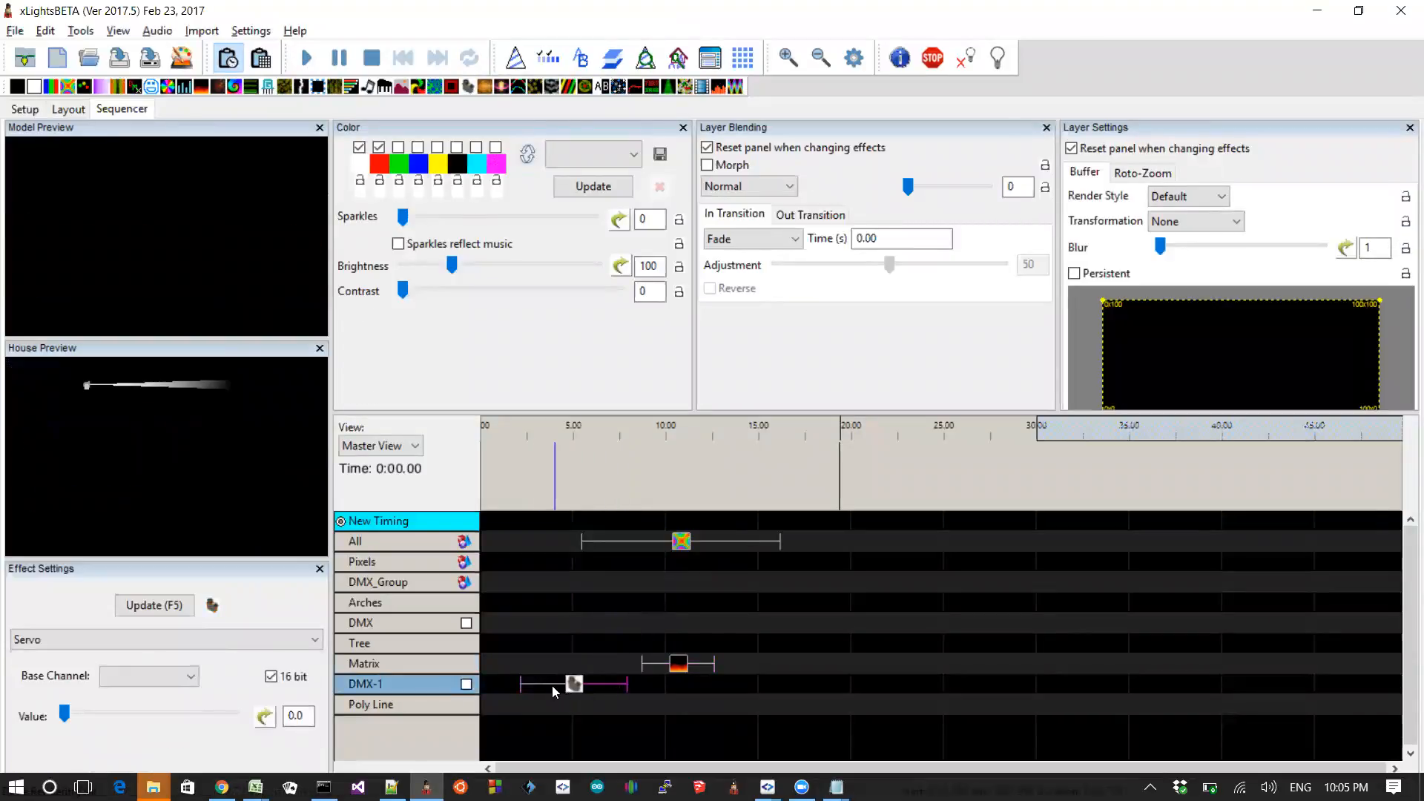
pyautogui.click(155, 681)
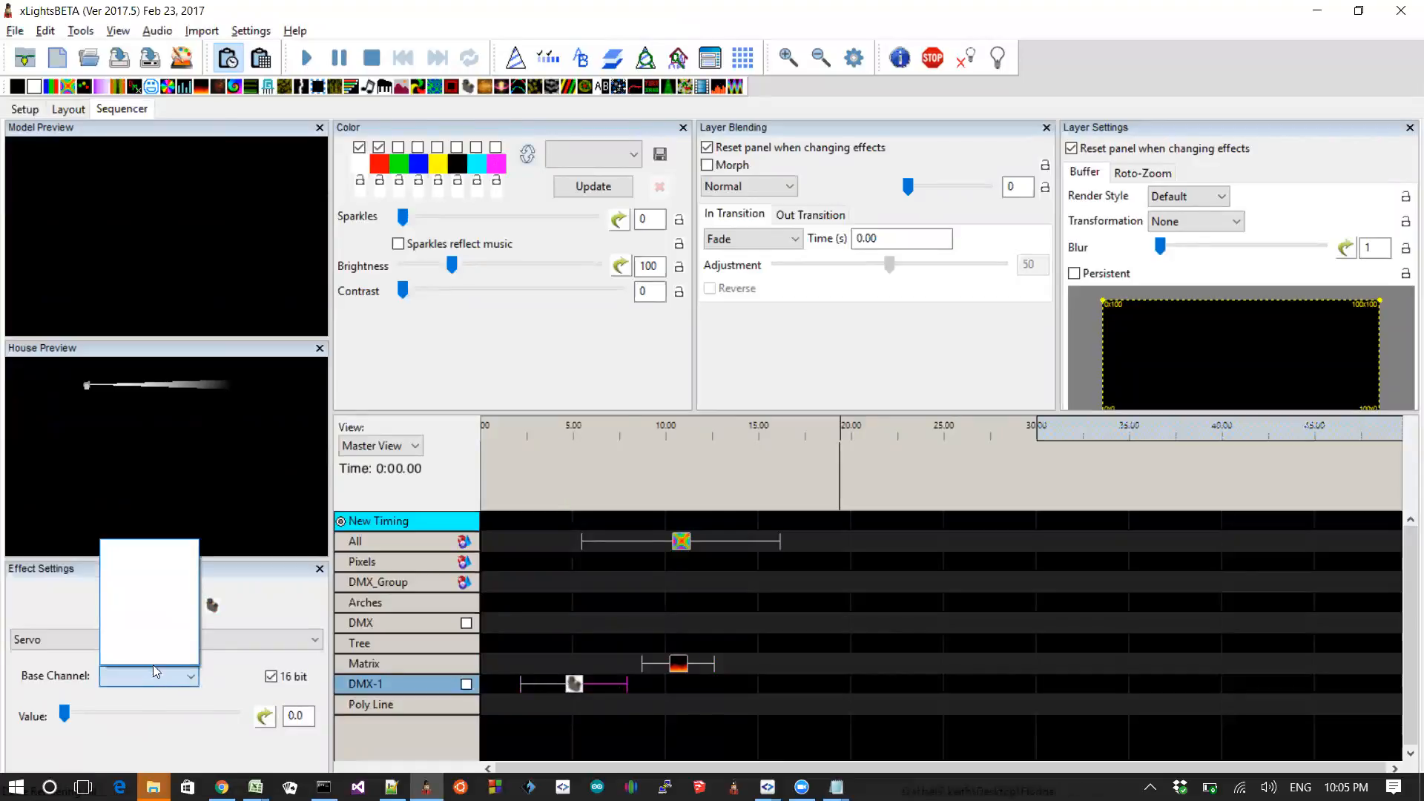
pyautogui.click(156, 675)
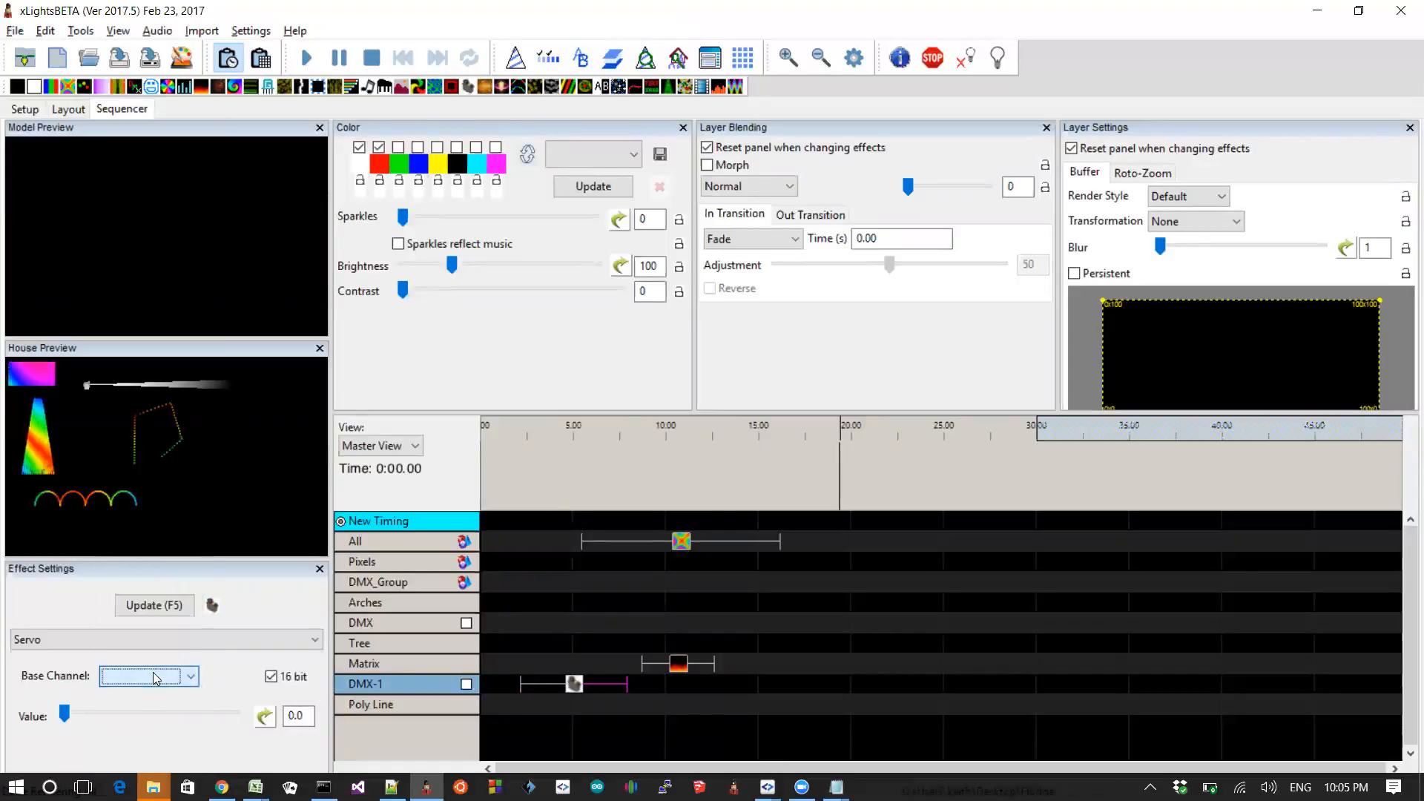
pyautogui.click(575, 689)
# Step: Switch to the README and highlight the entries about the Skulltronix skull and 3D DMX head display options
pyautogui.hotkey('alt', 'Tab')
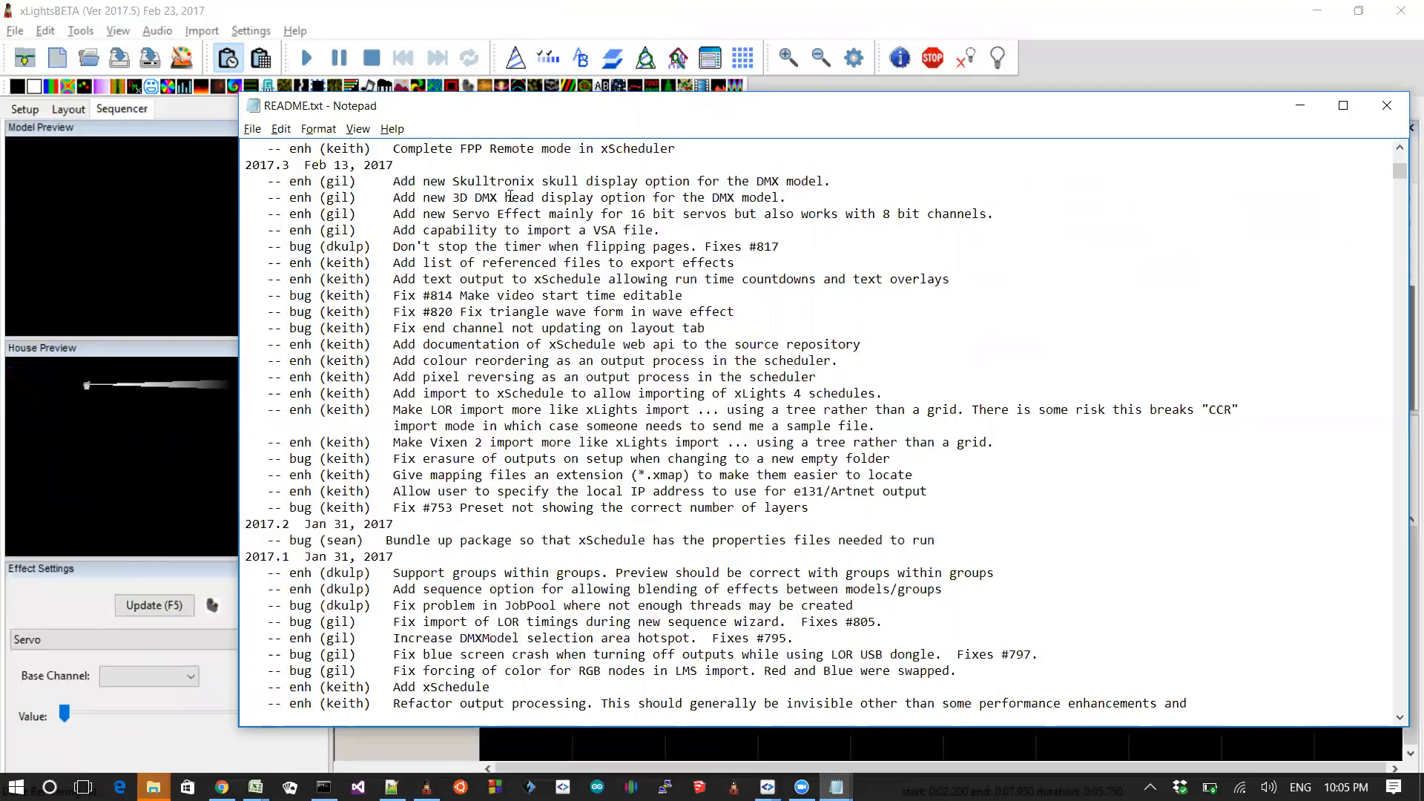
pyautogui.hotkey('shift', 'Down')
pyautogui.hotkey('shift', 'Down')
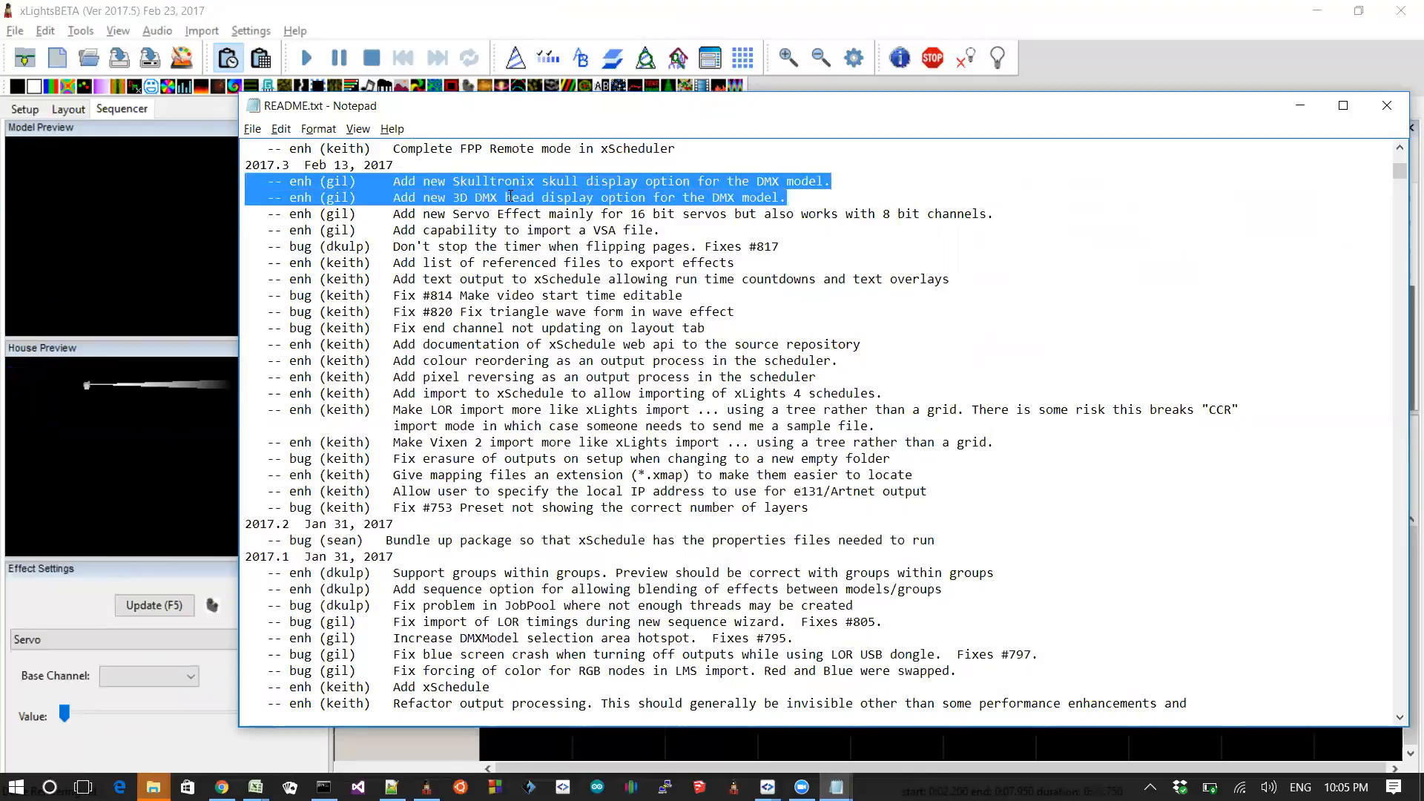
# Step: Highlight the README entry about the video effect synchronising with the sequence audio track's video file
pyautogui.press('Up')
pyautogui.press('Up')
pyautogui.press('Up')
pyautogui.press('Up')
pyautogui.press('Up')
pyautogui.press('Up')
pyautogui.press('Up')
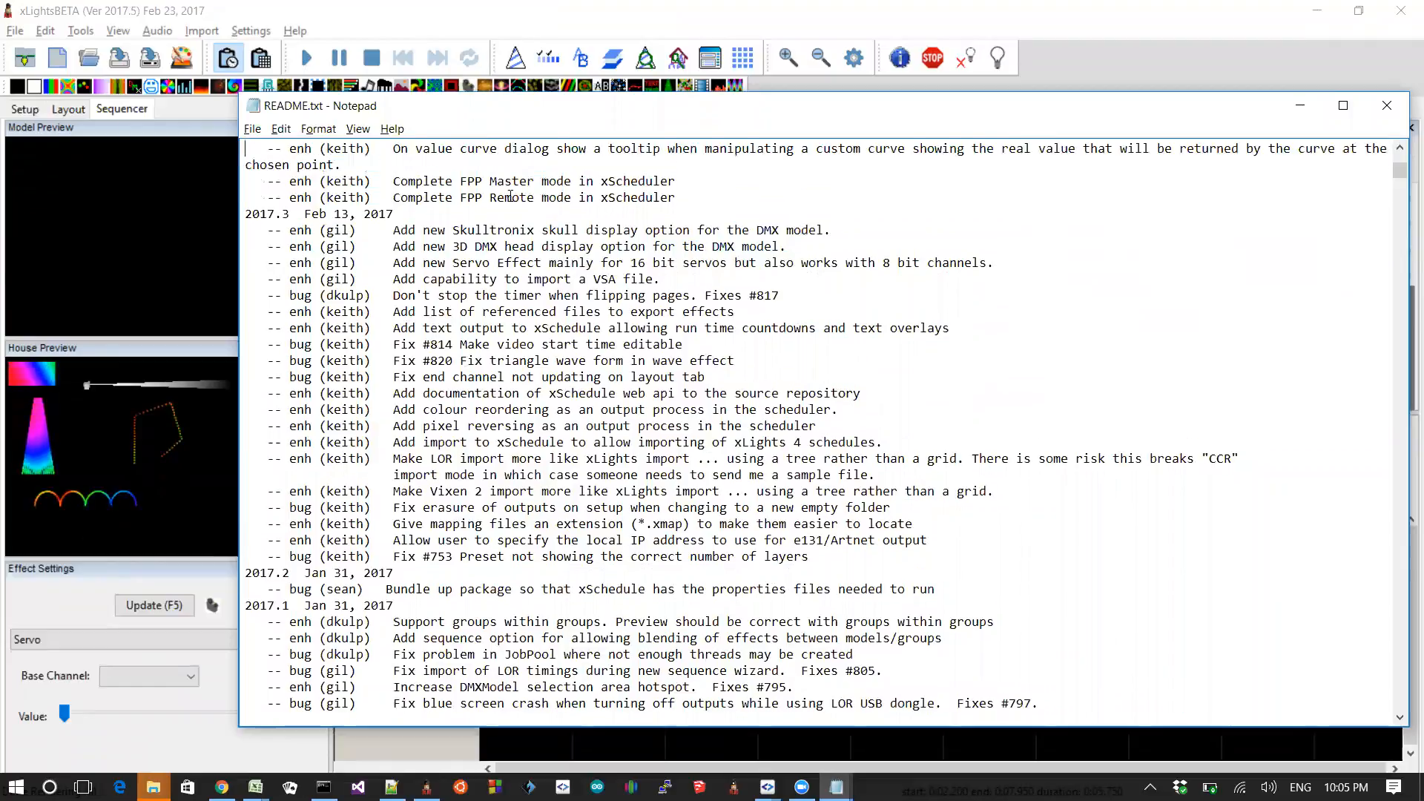
pyautogui.press('Up')
pyautogui.press('Down')
pyautogui.press('Down')
pyautogui.press('Down')
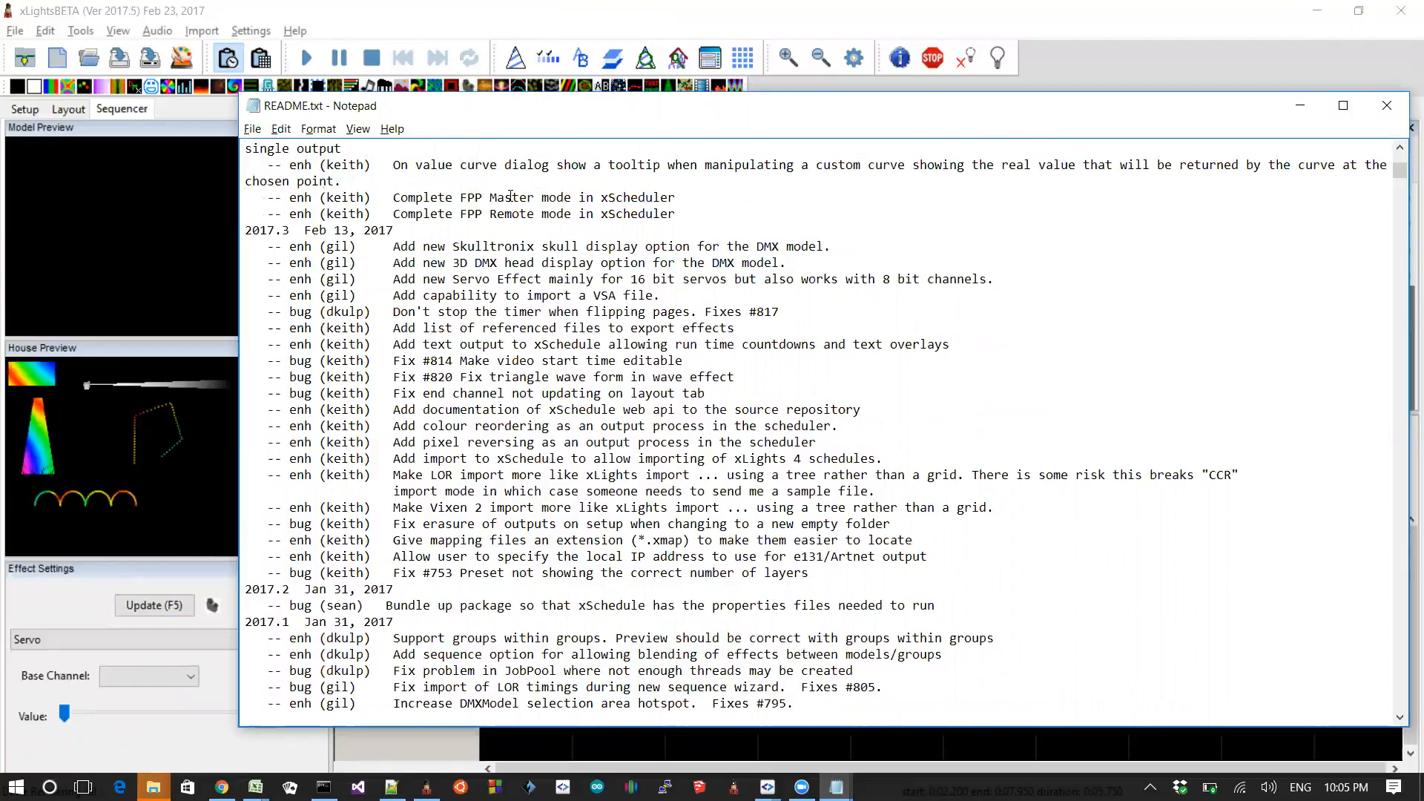
pyautogui.press('Up')
pyautogui.press('Up')
pyautogui.press('Up')
pyautogui.press('Up')
pyautogui.press('Up')
pyautogui.press('Up')
pyautogui.press('Up')
pyautogui.press('Down')
pyautogui.press('Down')
pyautogui.press('Down')
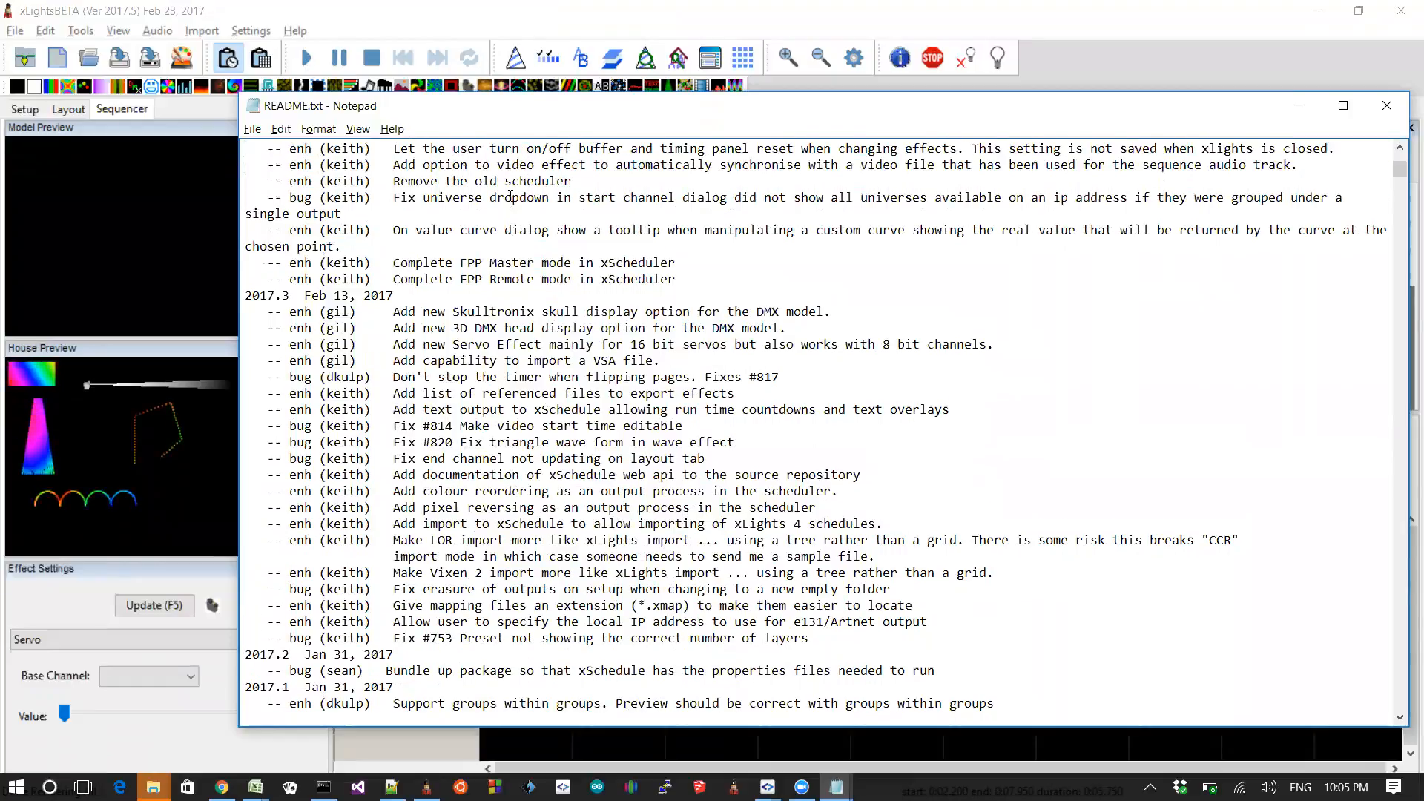
pyautogui.hotkey('shift', 'Up')
pyautogui.press('Up')
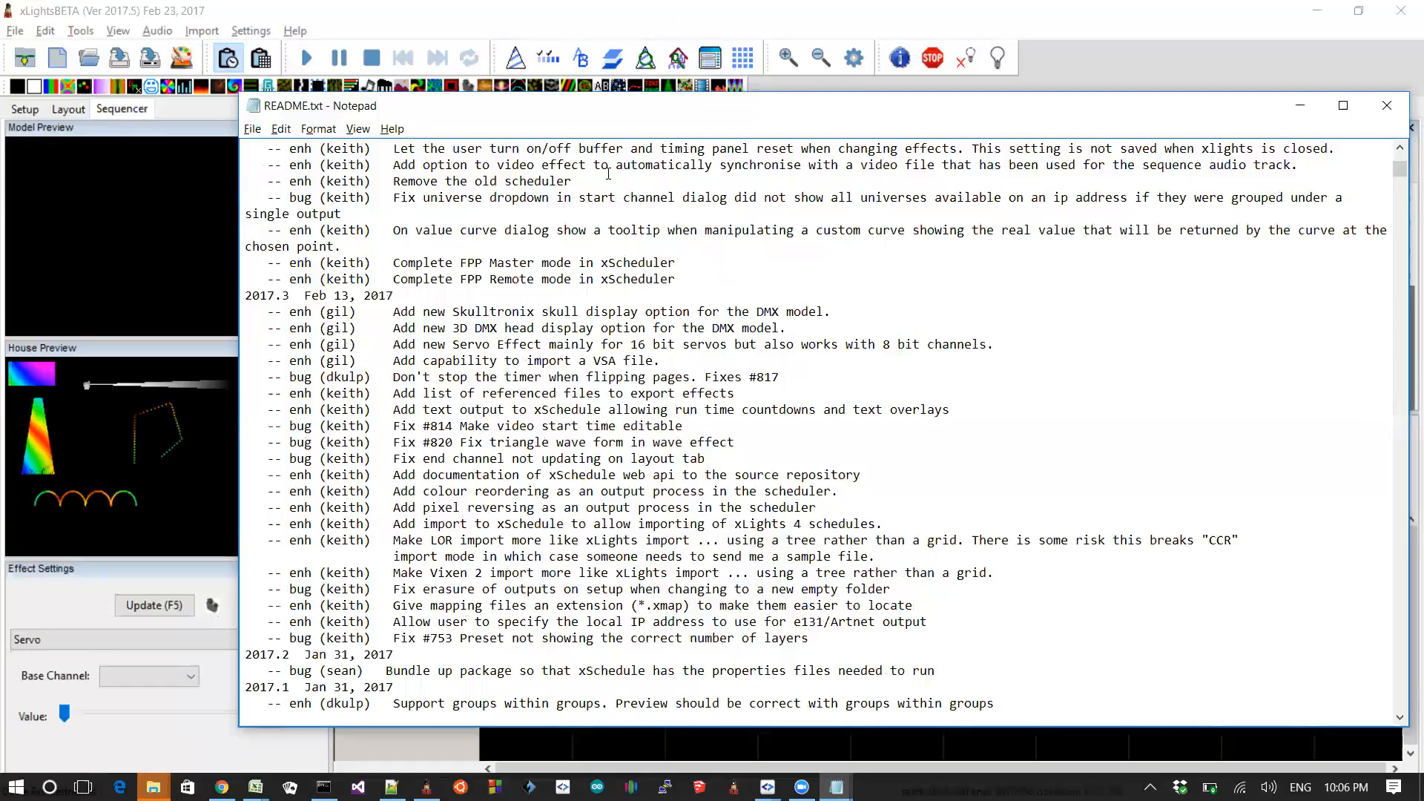
pyautogui.hotkey('shift', 'Home')
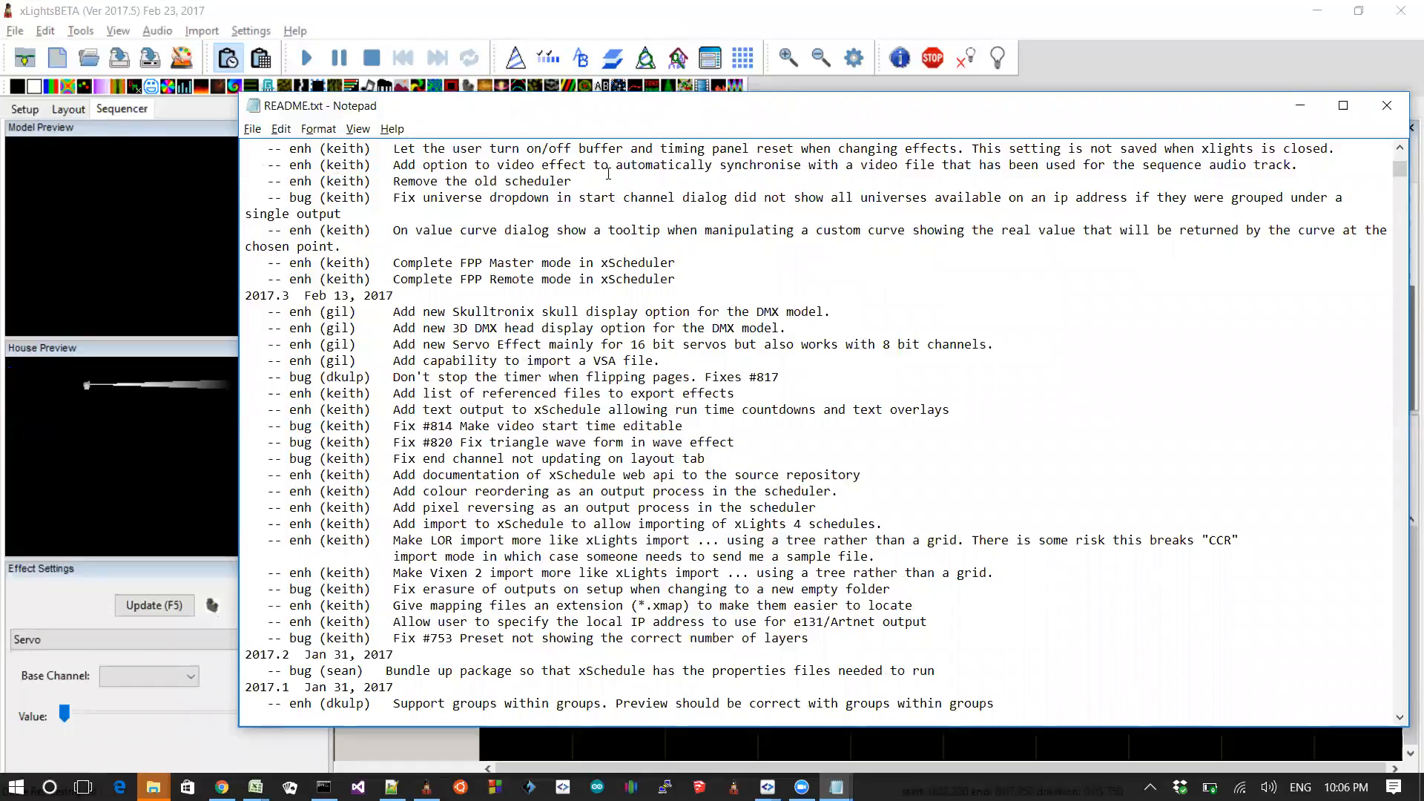
pyautogui.press('Up')
pyautogui.hotkey('shift', 'End')
# Step: Switch to xLights and start a new musical sequence, discarding changes, with Olaf.mp4 from XLightsTestConfigs as audio
pyautogui.hotkey('alt', 'Tab')
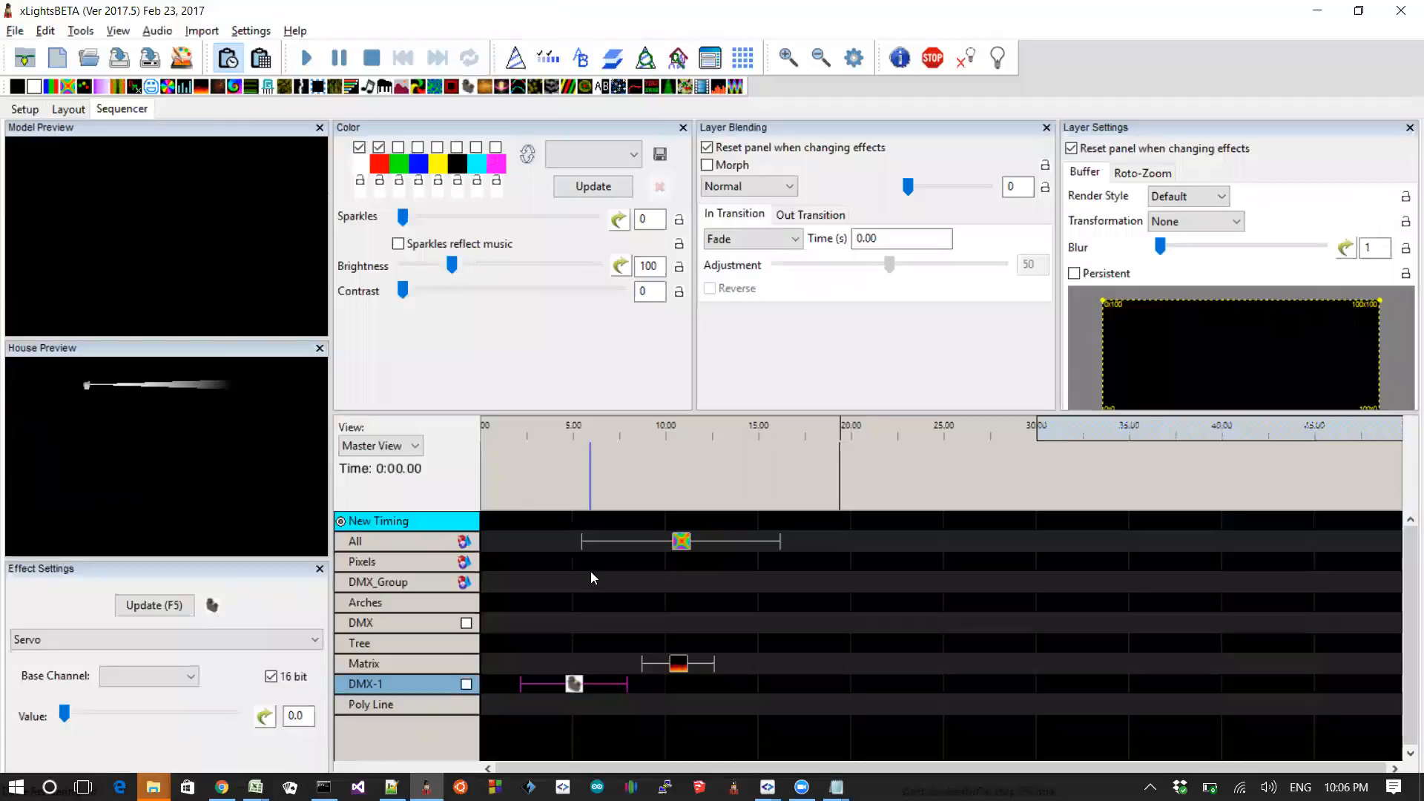
pyautogui.click(92, 59)
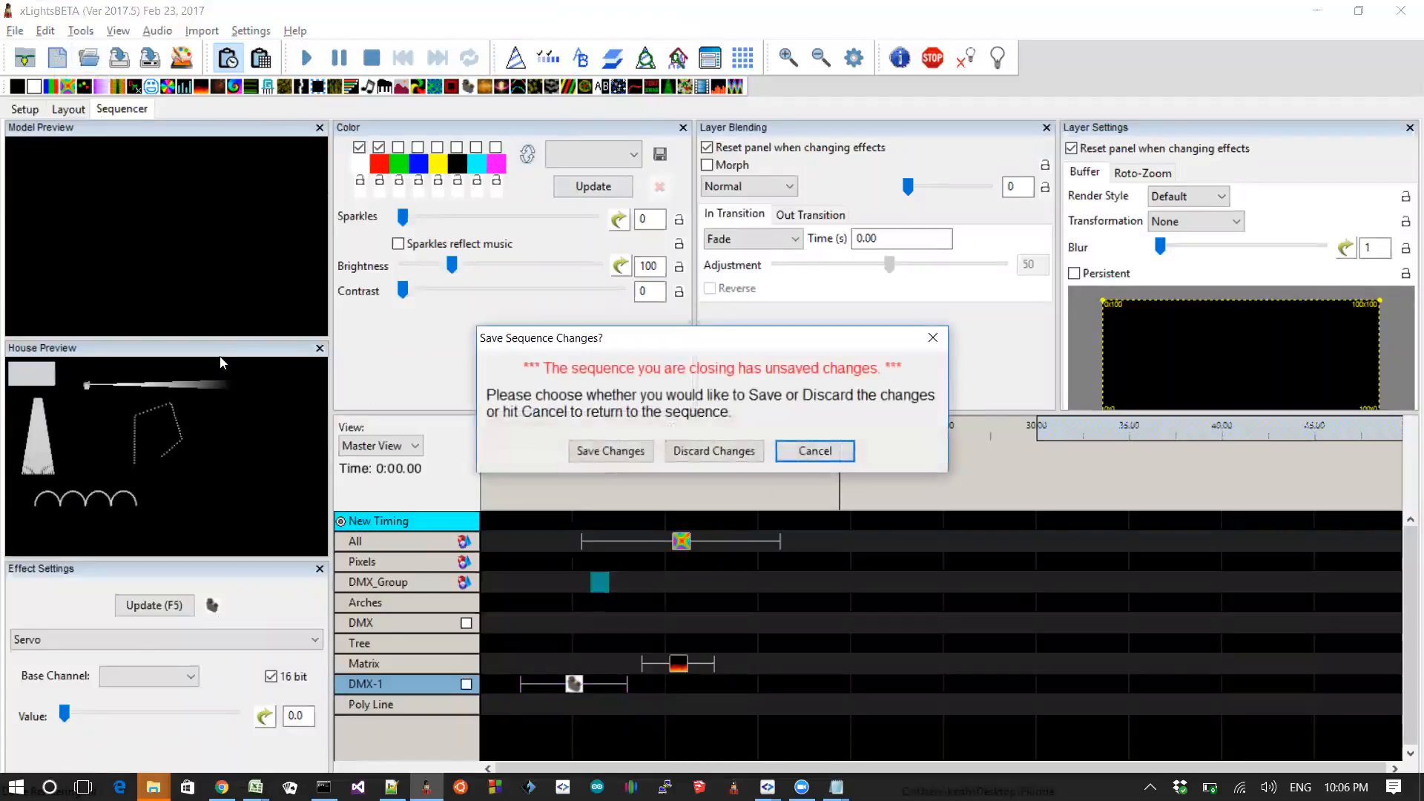
pyautogui.click(713, 451)
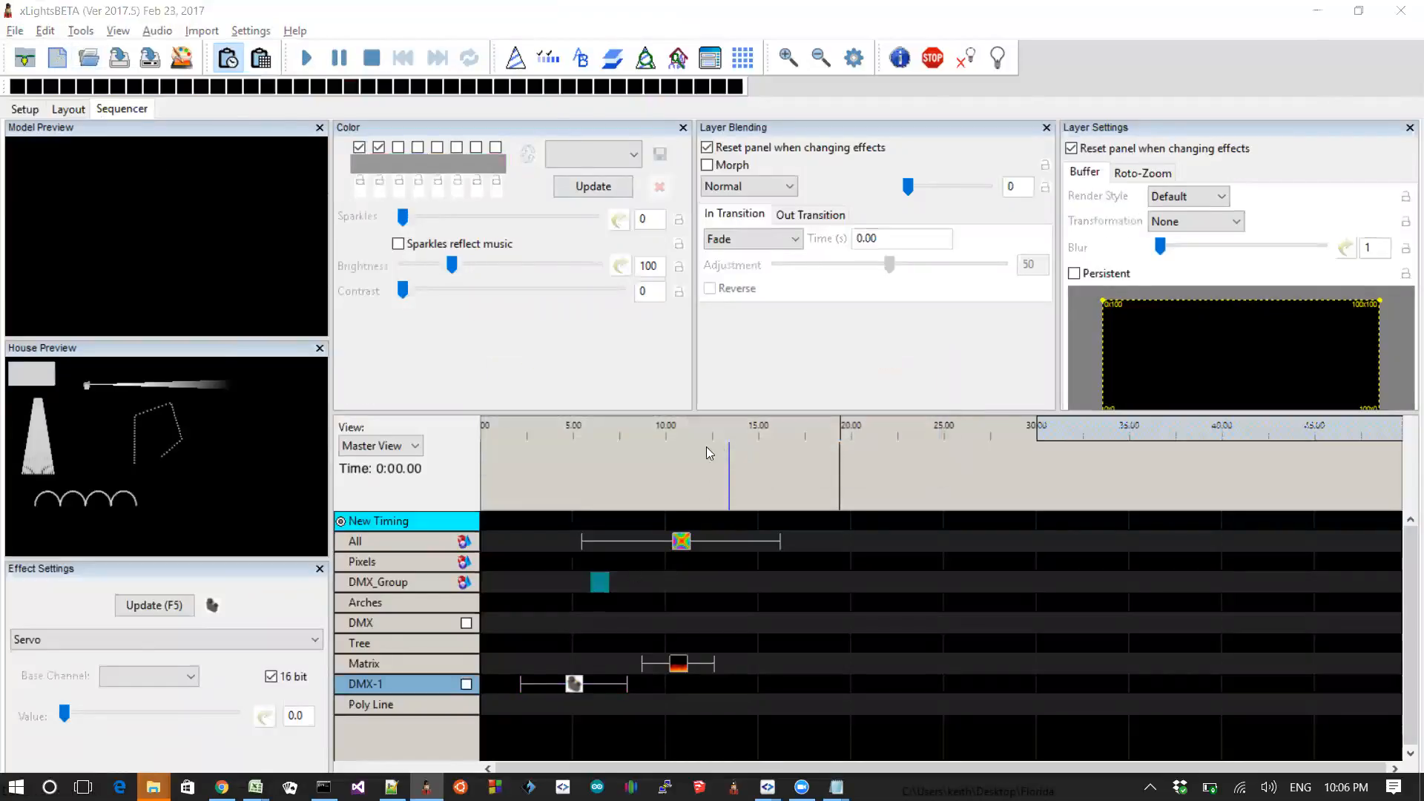
pyautogui.click(330, 221)
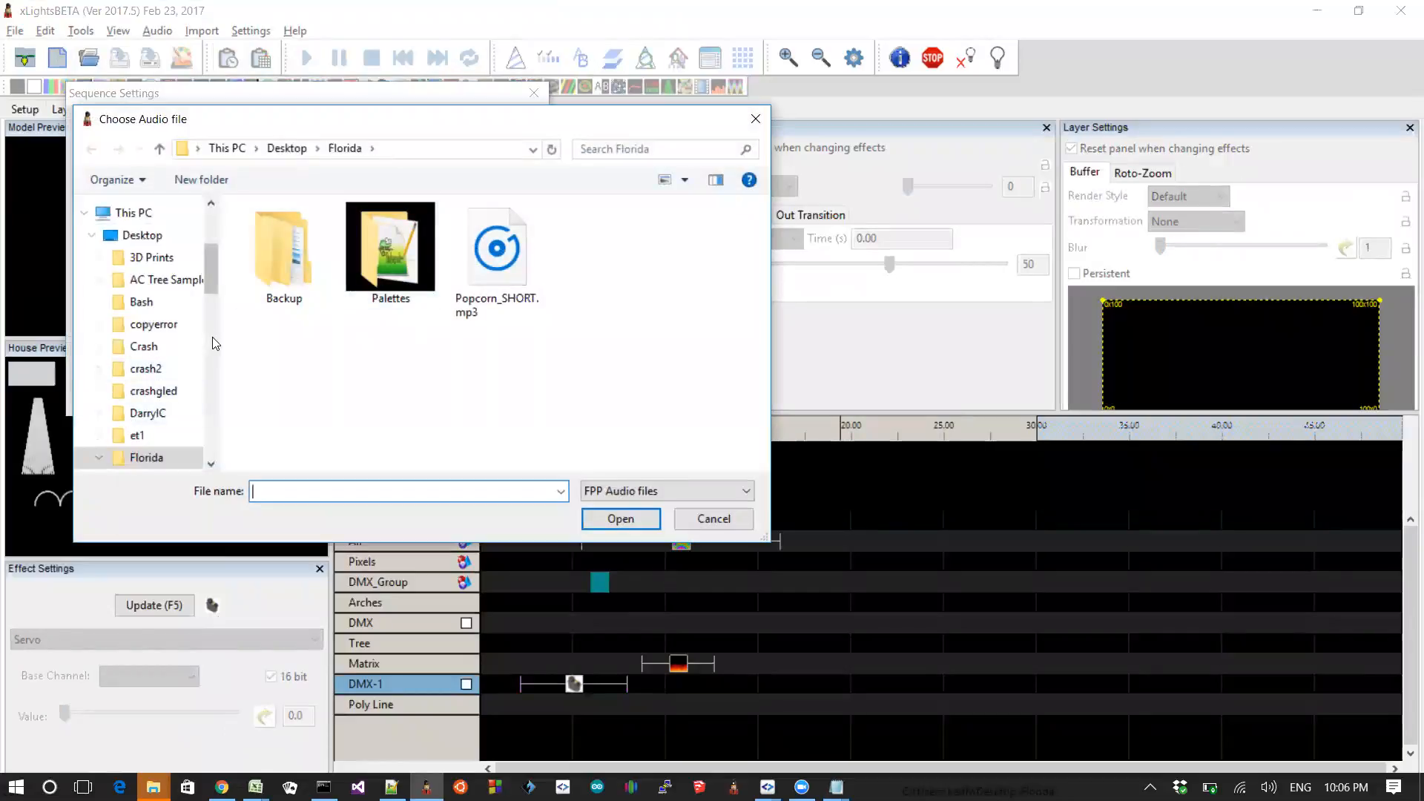
pyautogui.click(141, 235)
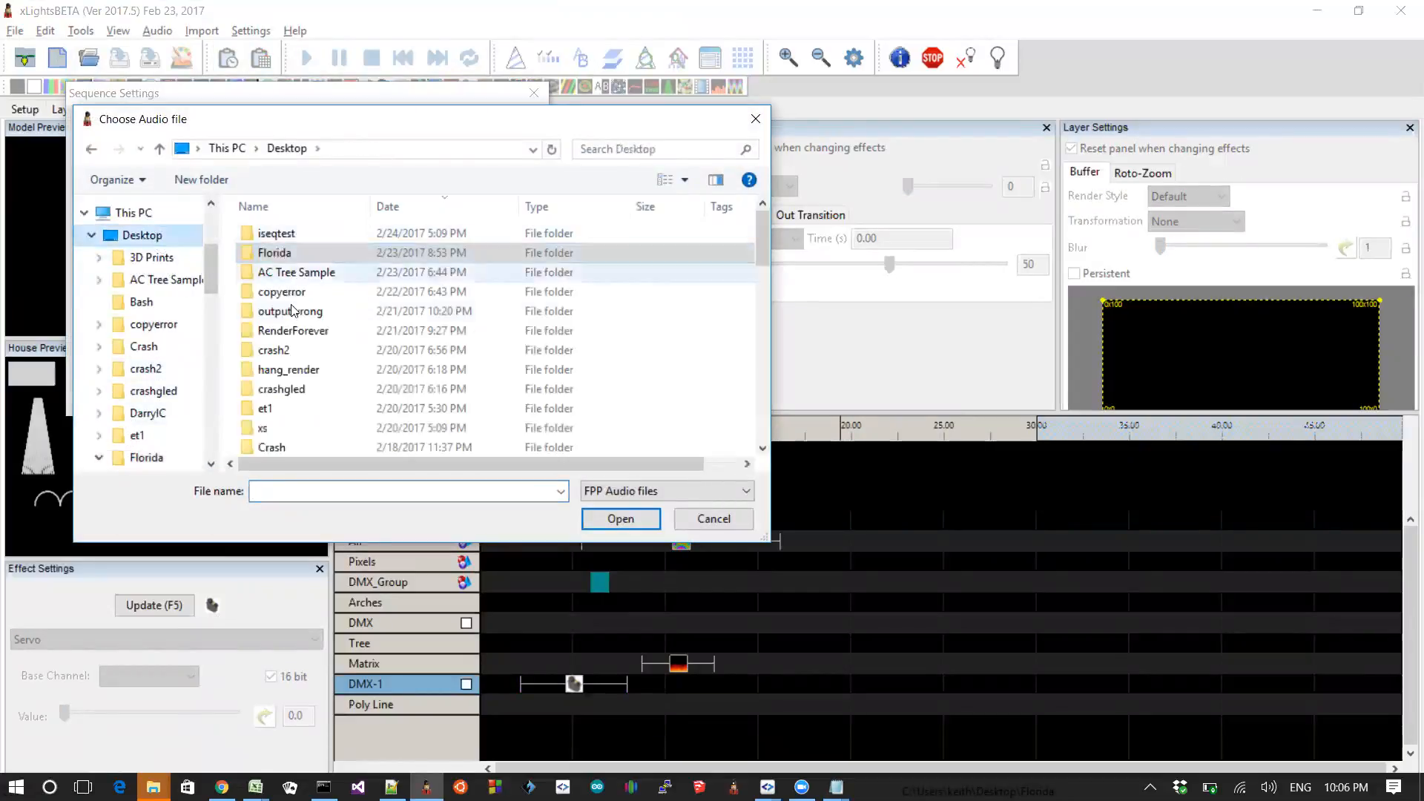
pyautogui.scroll(-5, 292, 310)
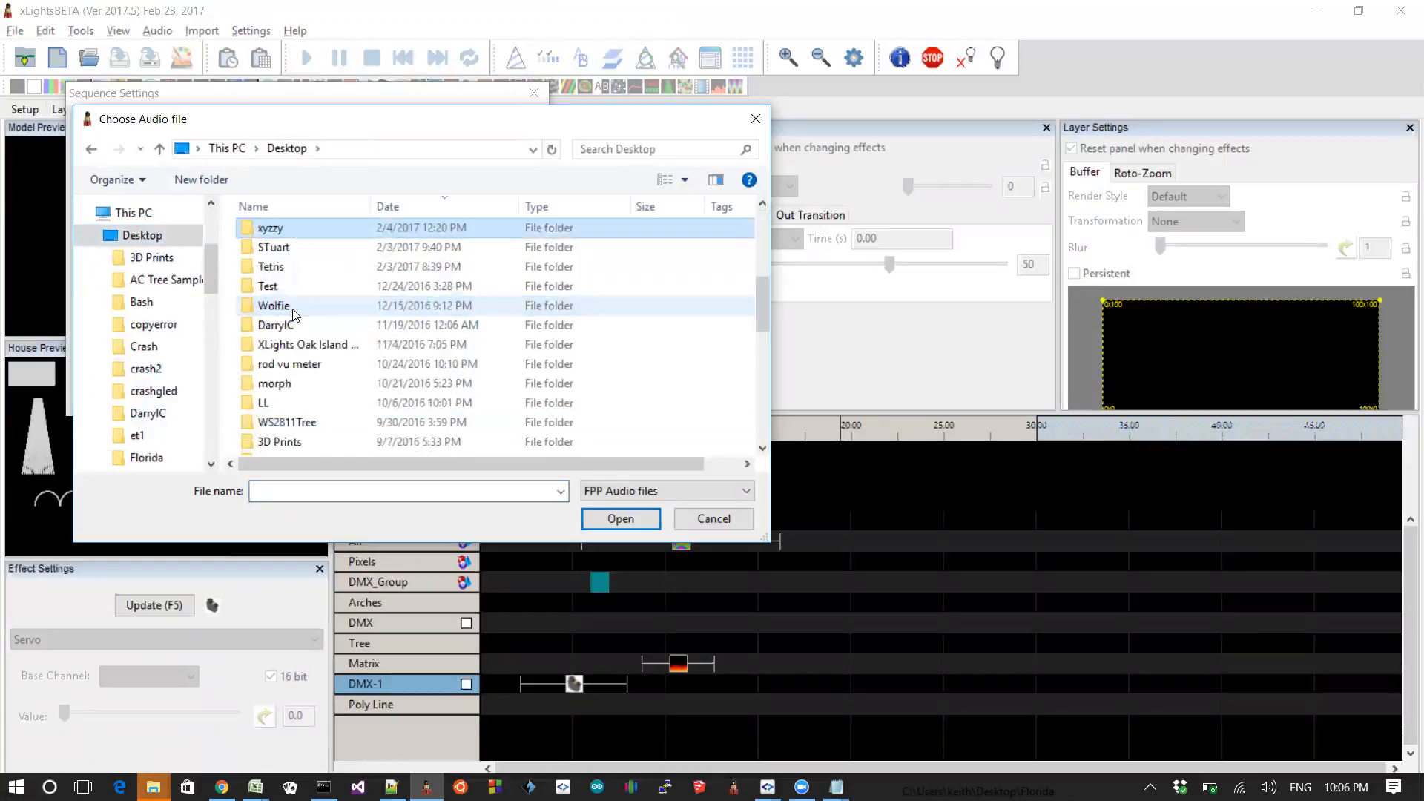
pyautogui.press('x')
pyautogui.press('x')
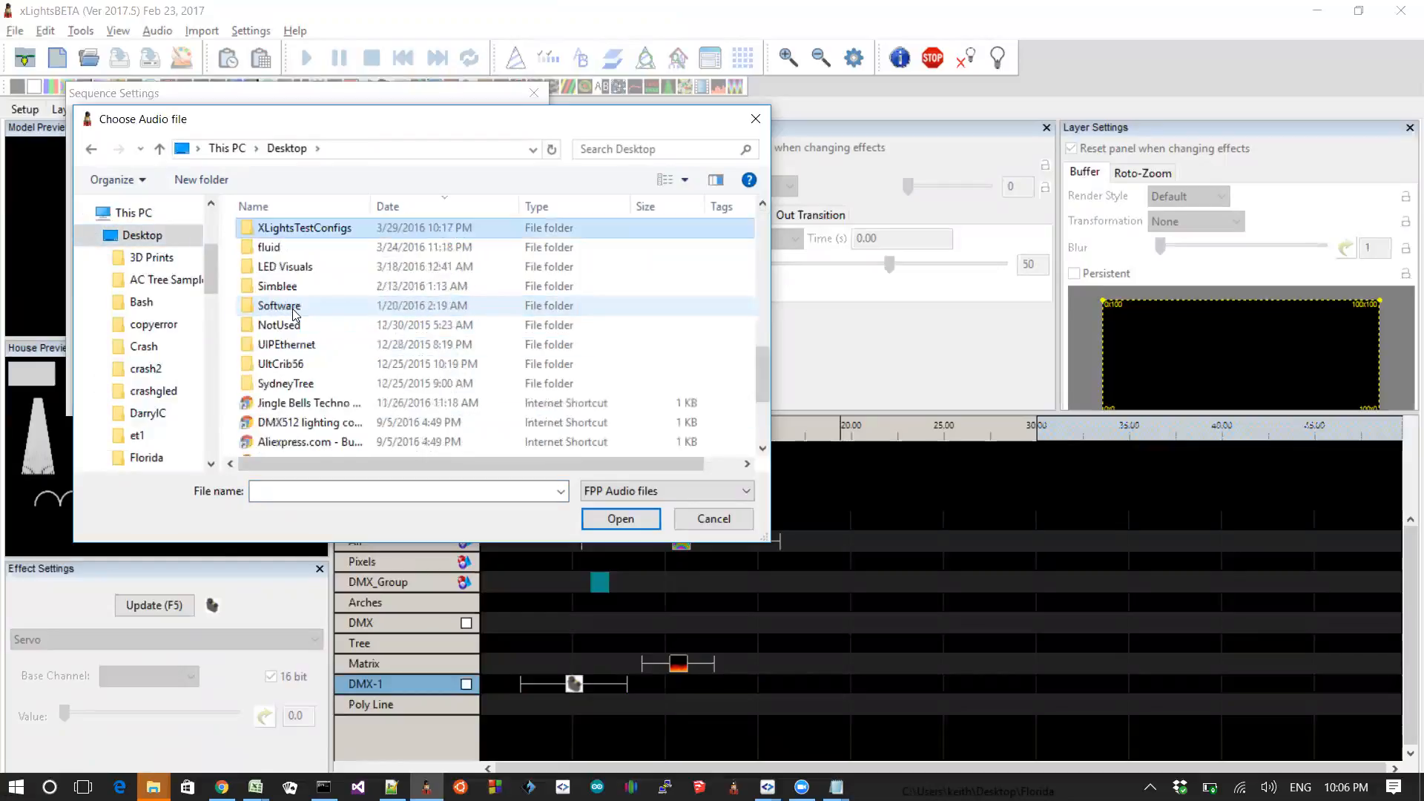
pyautogui.press('Return')
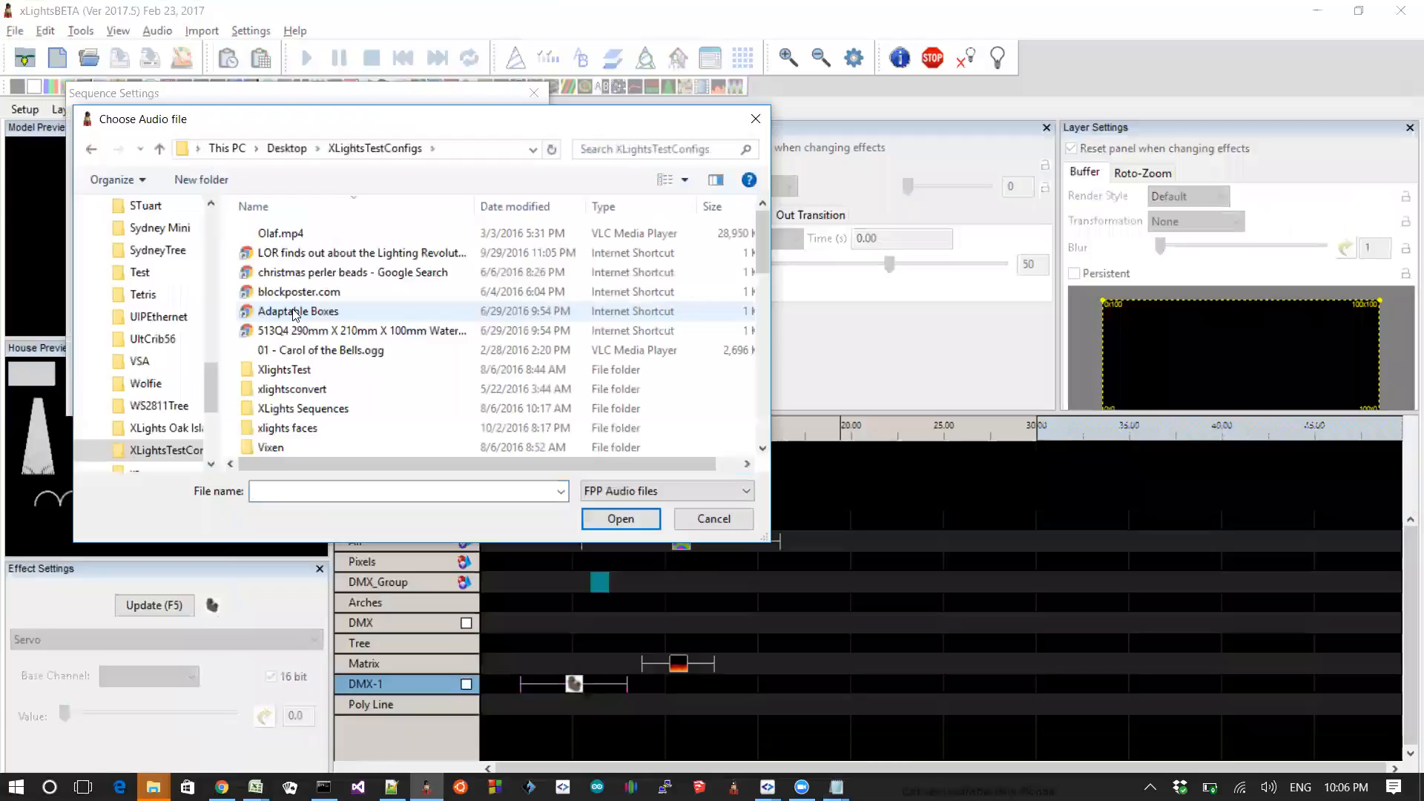
pyautogui.press('Down')
pyautogui.press('Up')
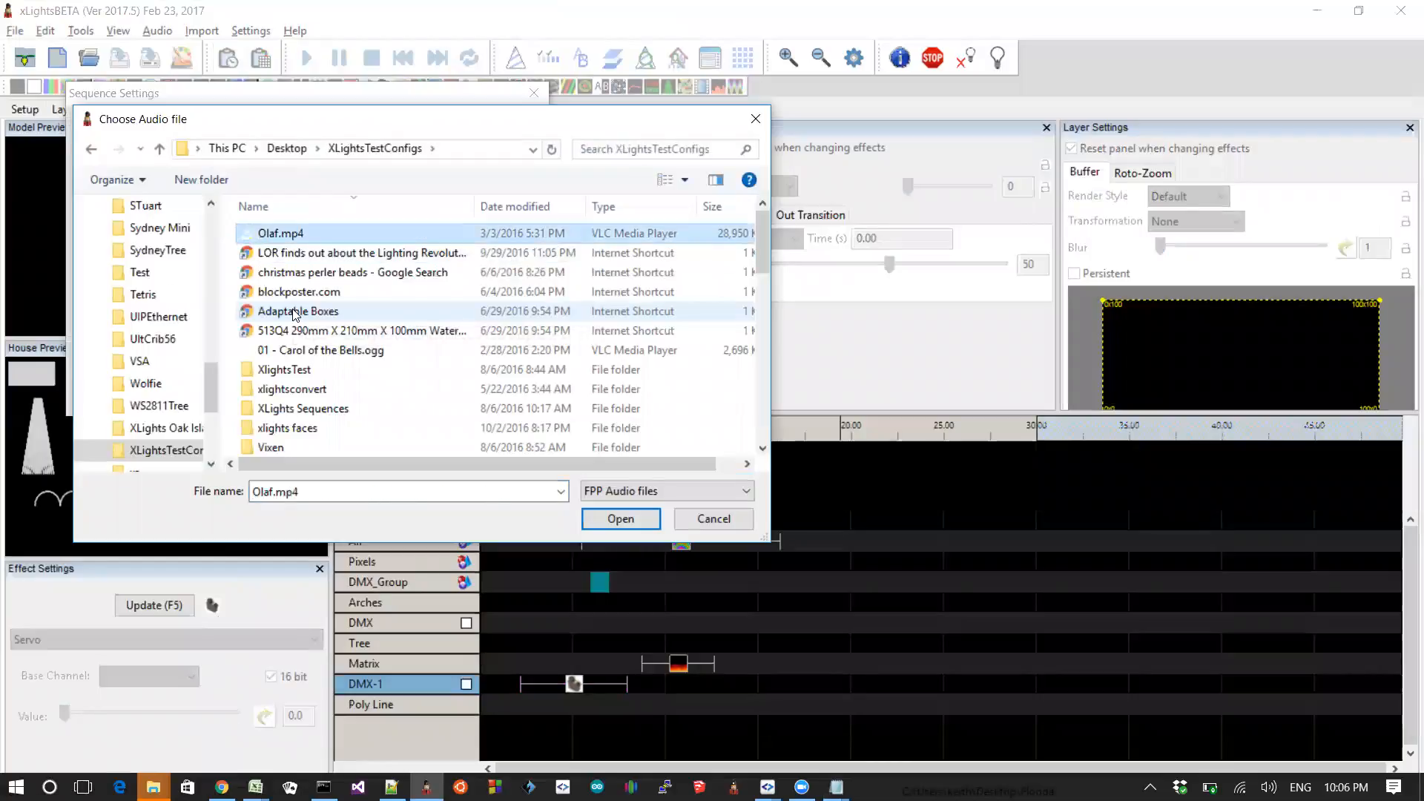
pyautogui.press('Return')
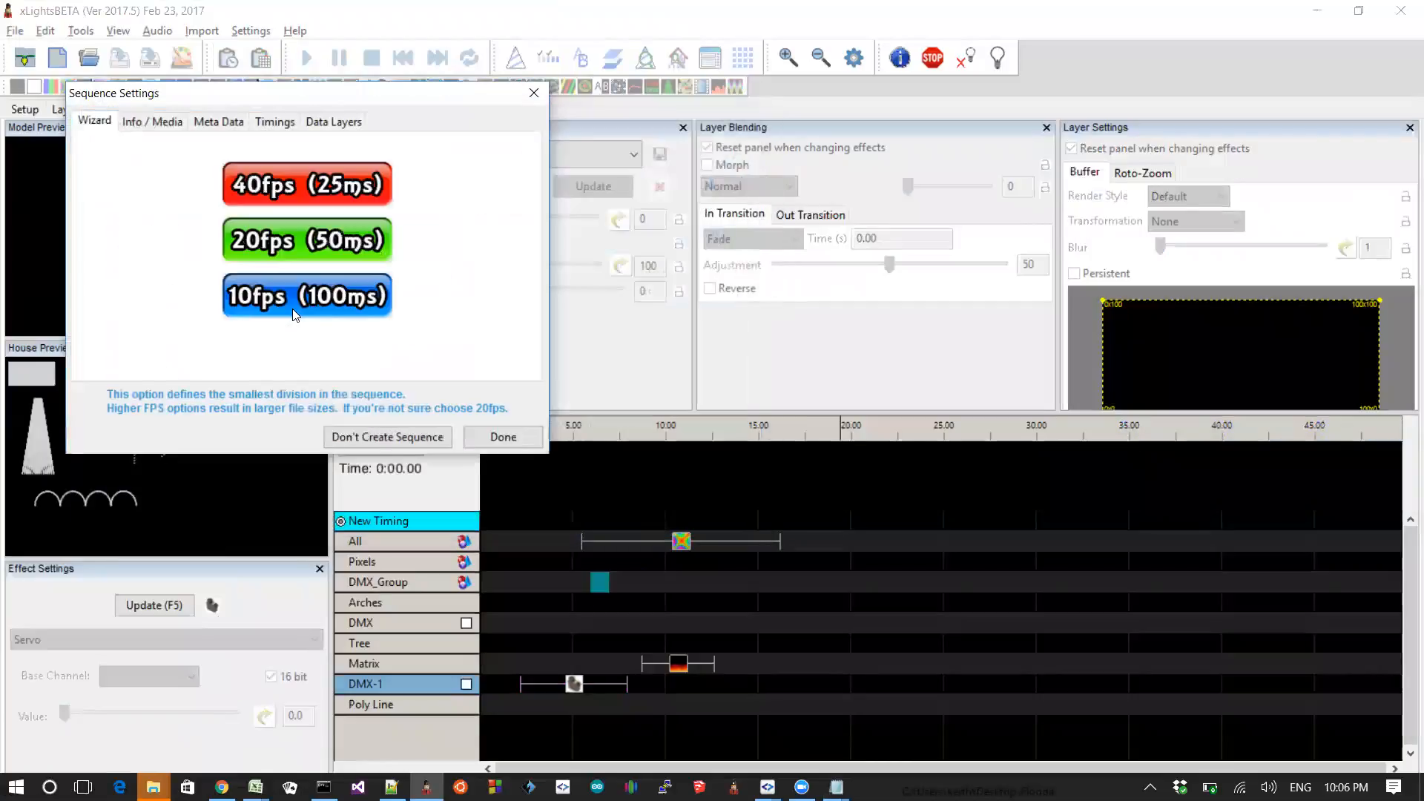
pyautogui.click(497, 436)
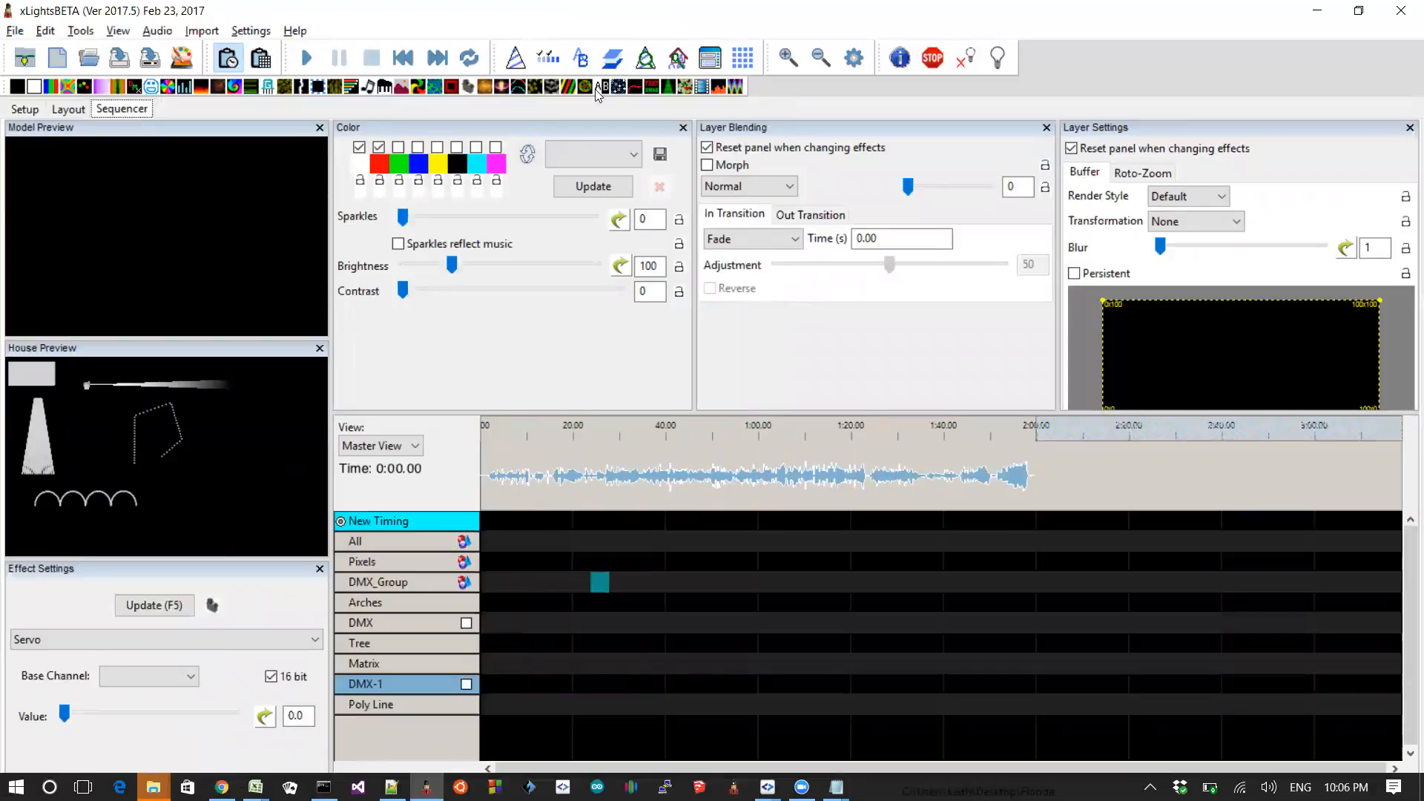
# Step: Add a Video effect to the Matrix row and enable using the sequence audio file as the synchronised video
pyautogui.moveTo(705, 90); pyautogui.dragTo(782, 660)
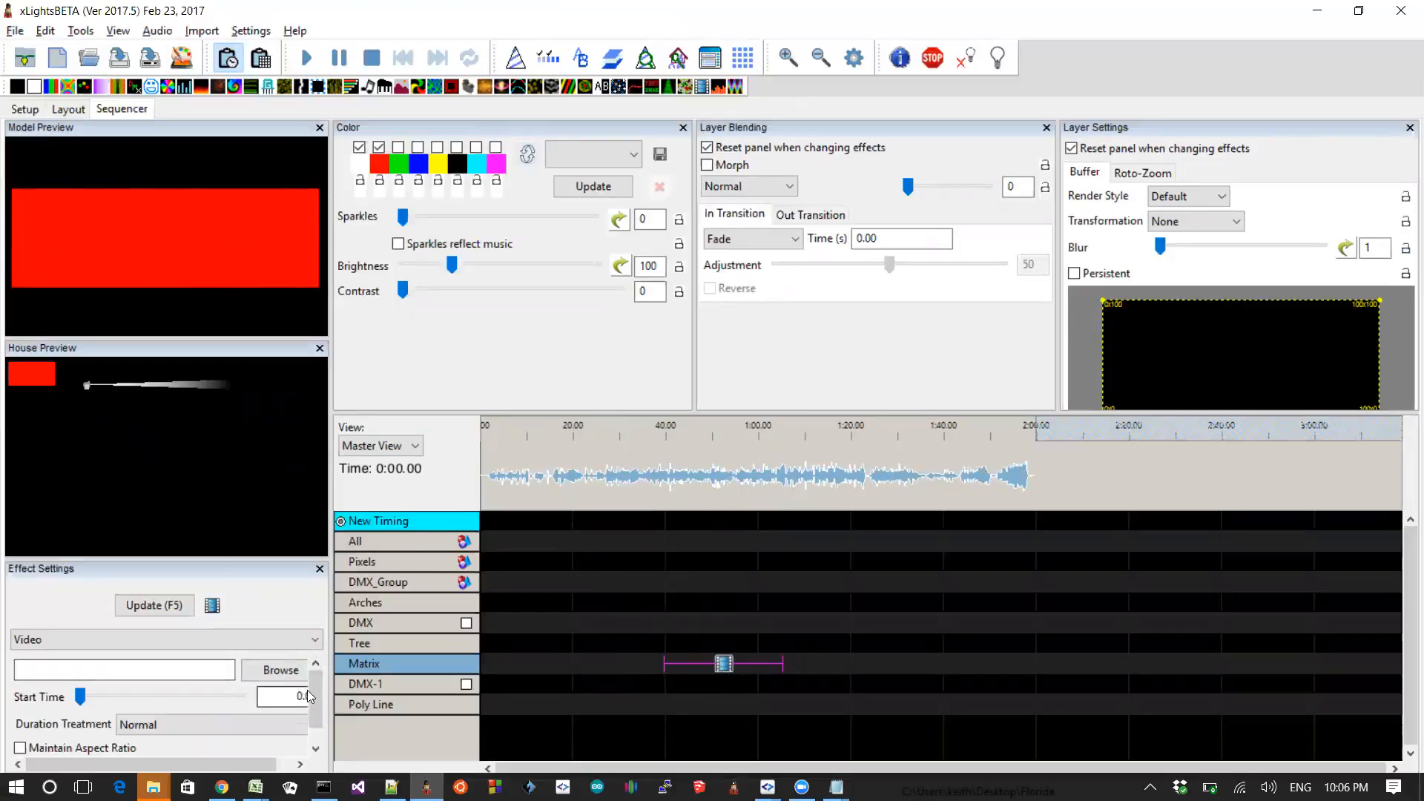
pyautogui.moveTo(314, 692); pyautogui.dragTo(318, 713)
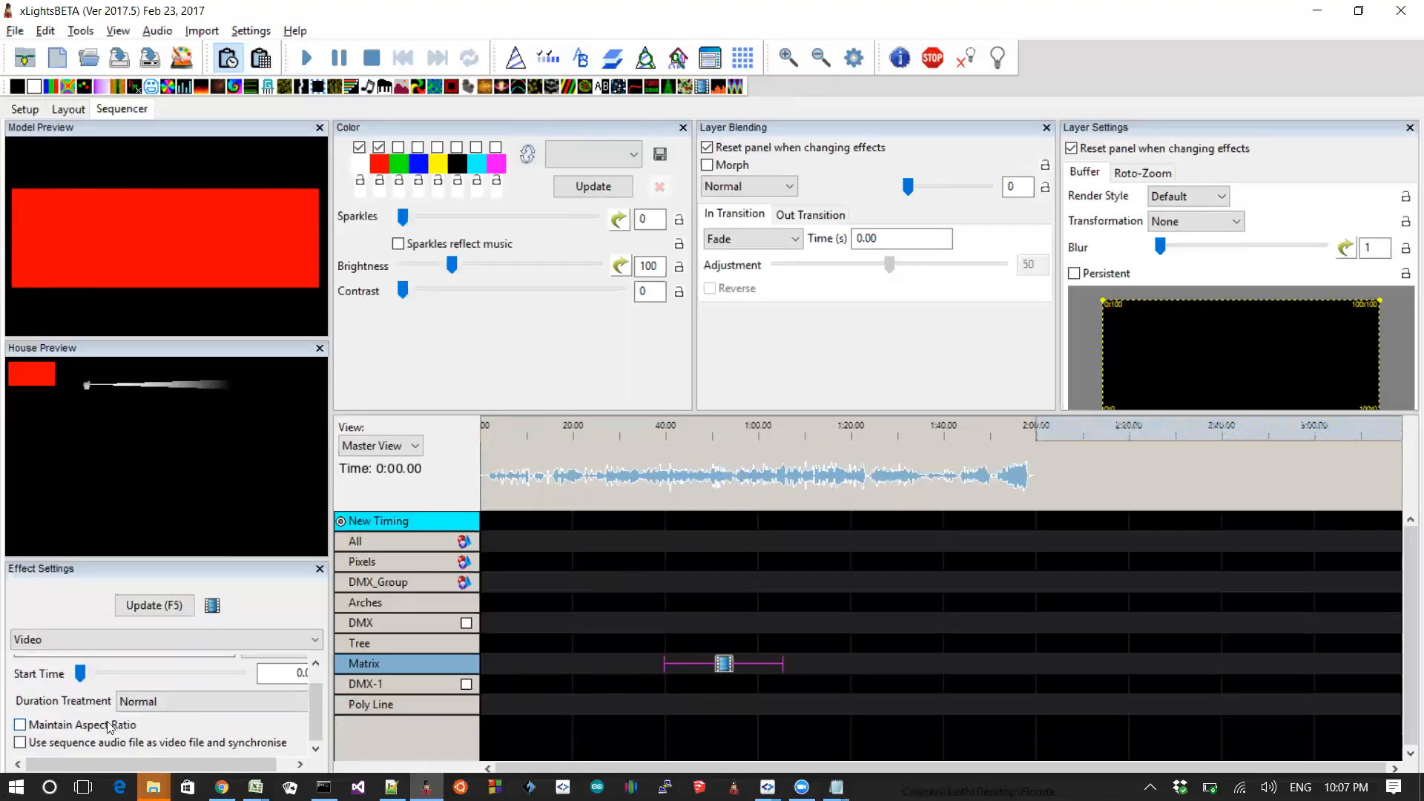
pyautogui.click(20, 742)
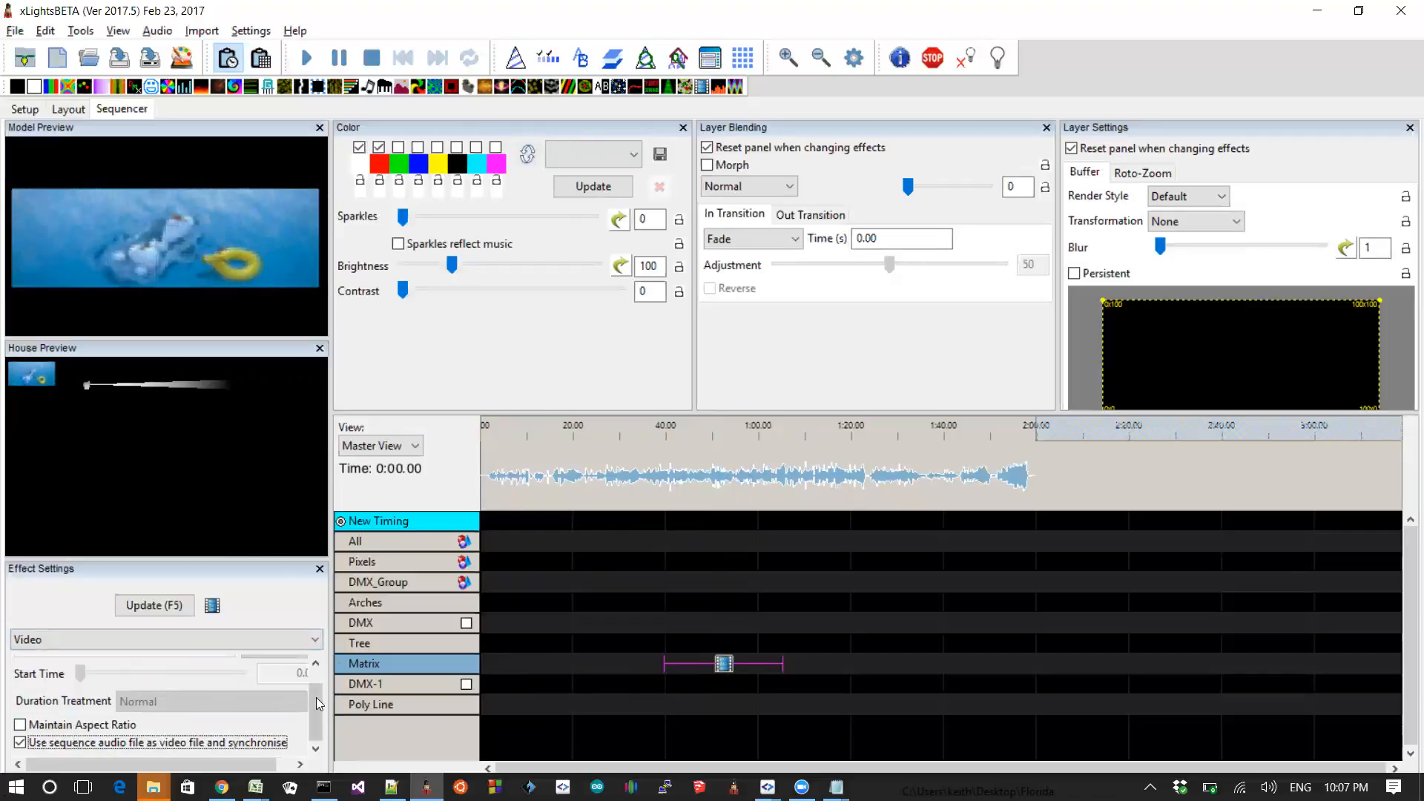
pyautogui.scroll(1, 316, 697)
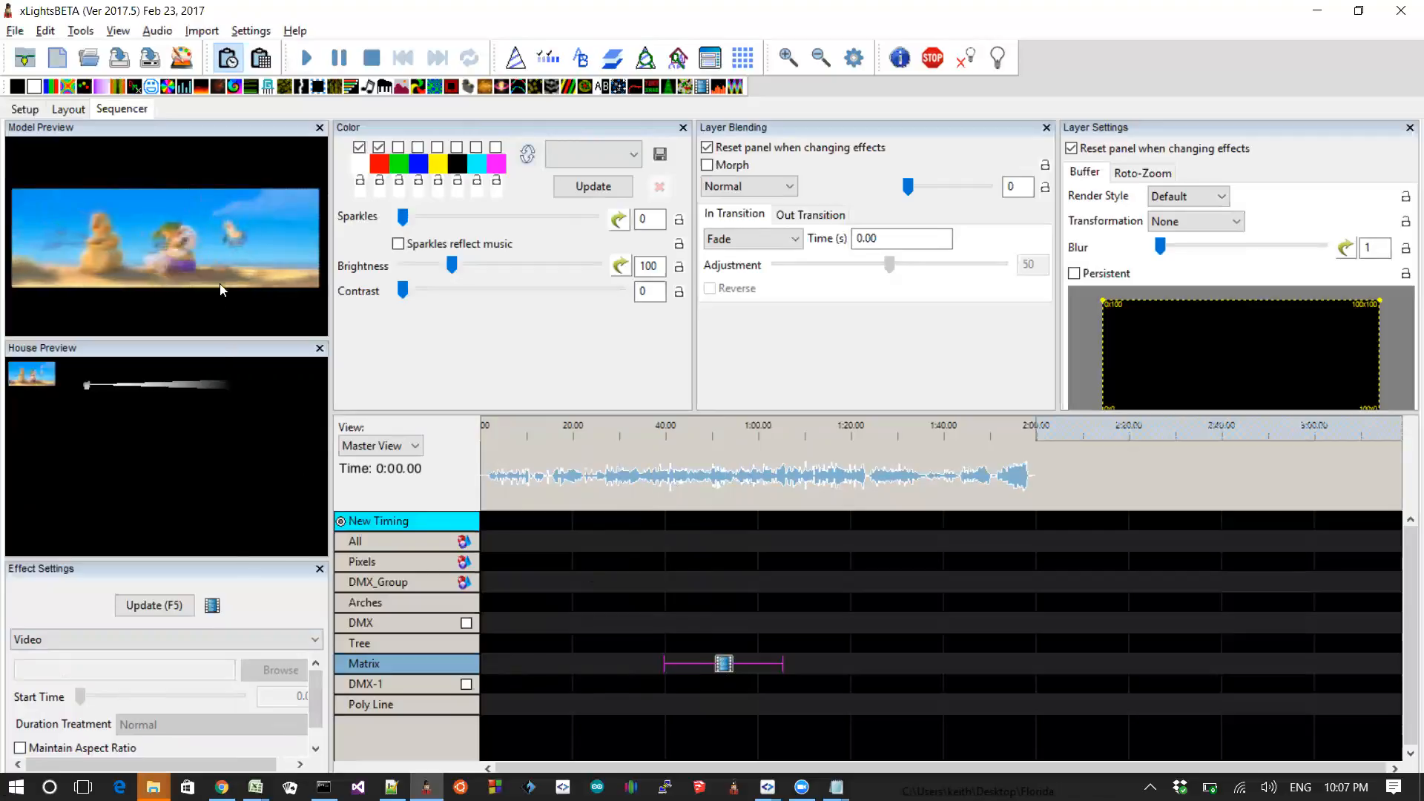
# Step: Switch to the README and highlight the entry about effect backgrounds defaulting to the gradient's first colour
pyautogui.hotkey('alt', 'Tab')
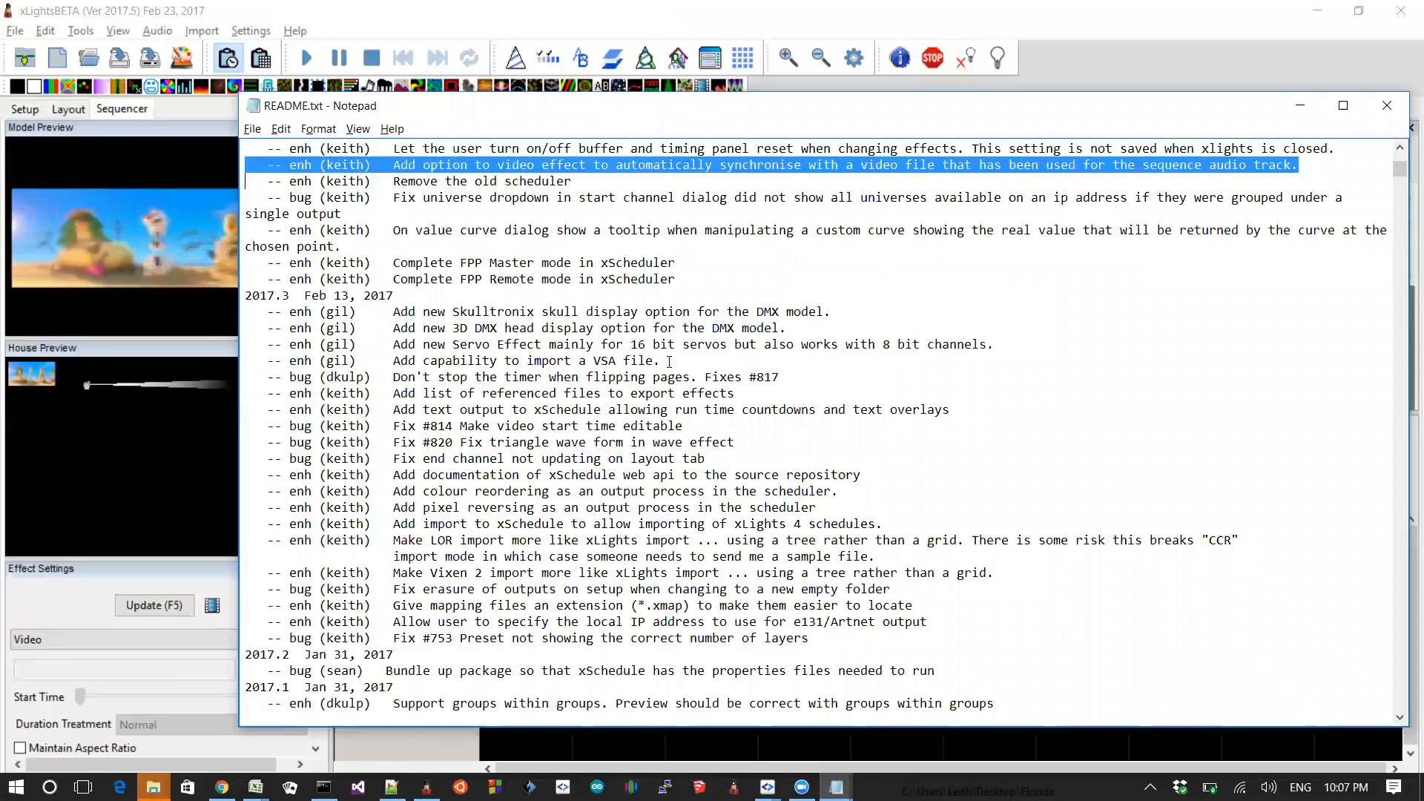
pyautogui.press('Up')
pyautogui.press('Up')
pyautogui.press('Up')
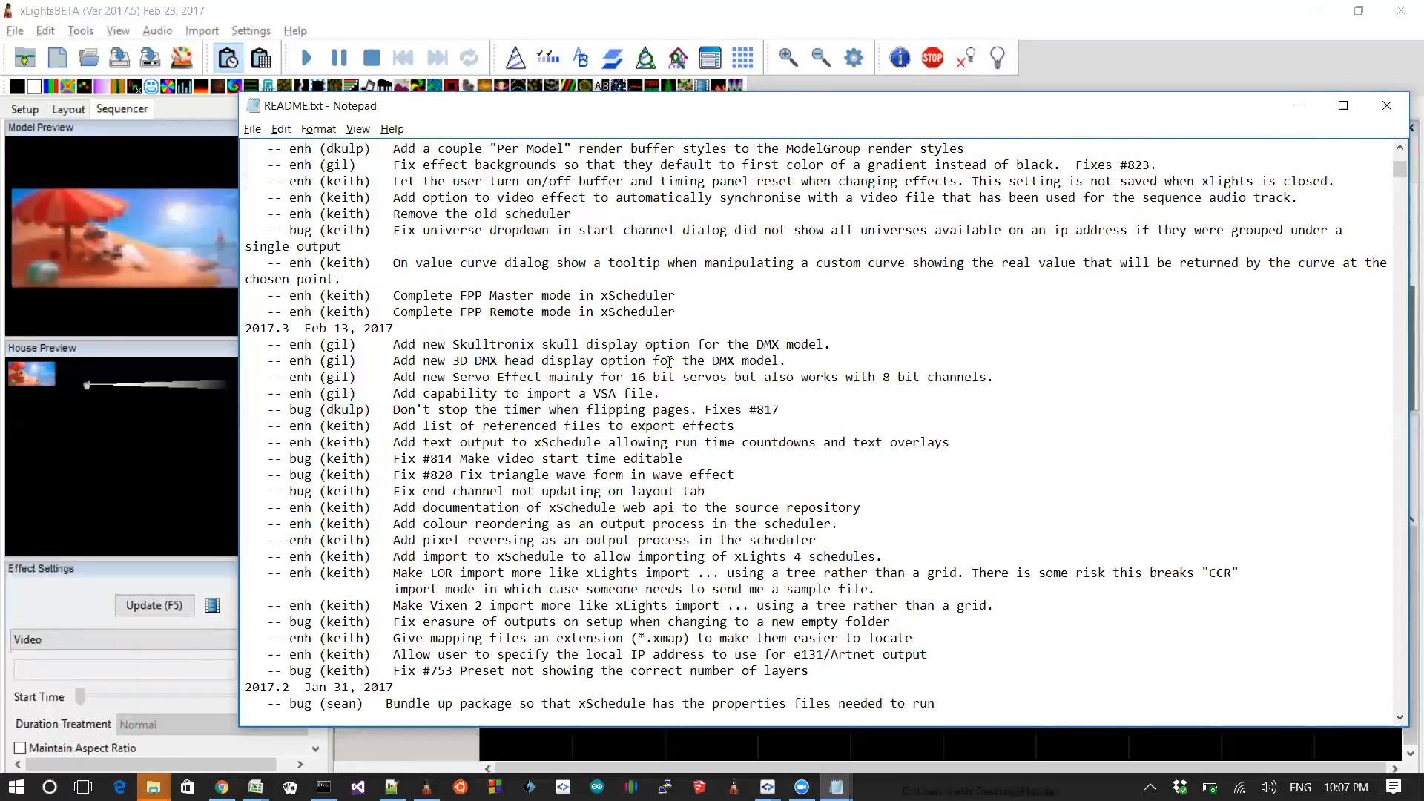
pyautogui.hotkey('shift', 'Up')
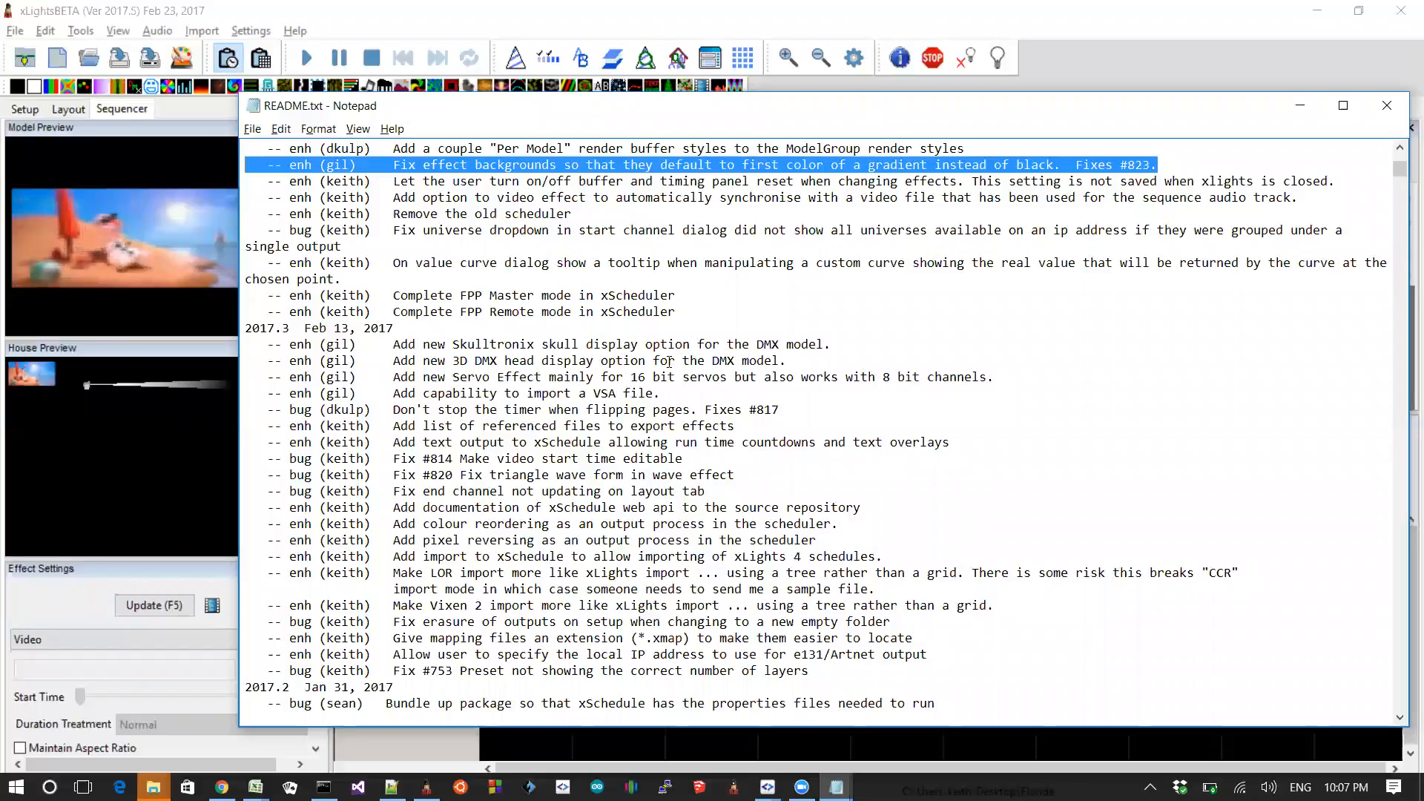
# Step: Switch to xLights and add a Galaxy effect to the DMX row spanning about 0:22 to 1:00
pyautogui.hotkey('alt', 'Tab')
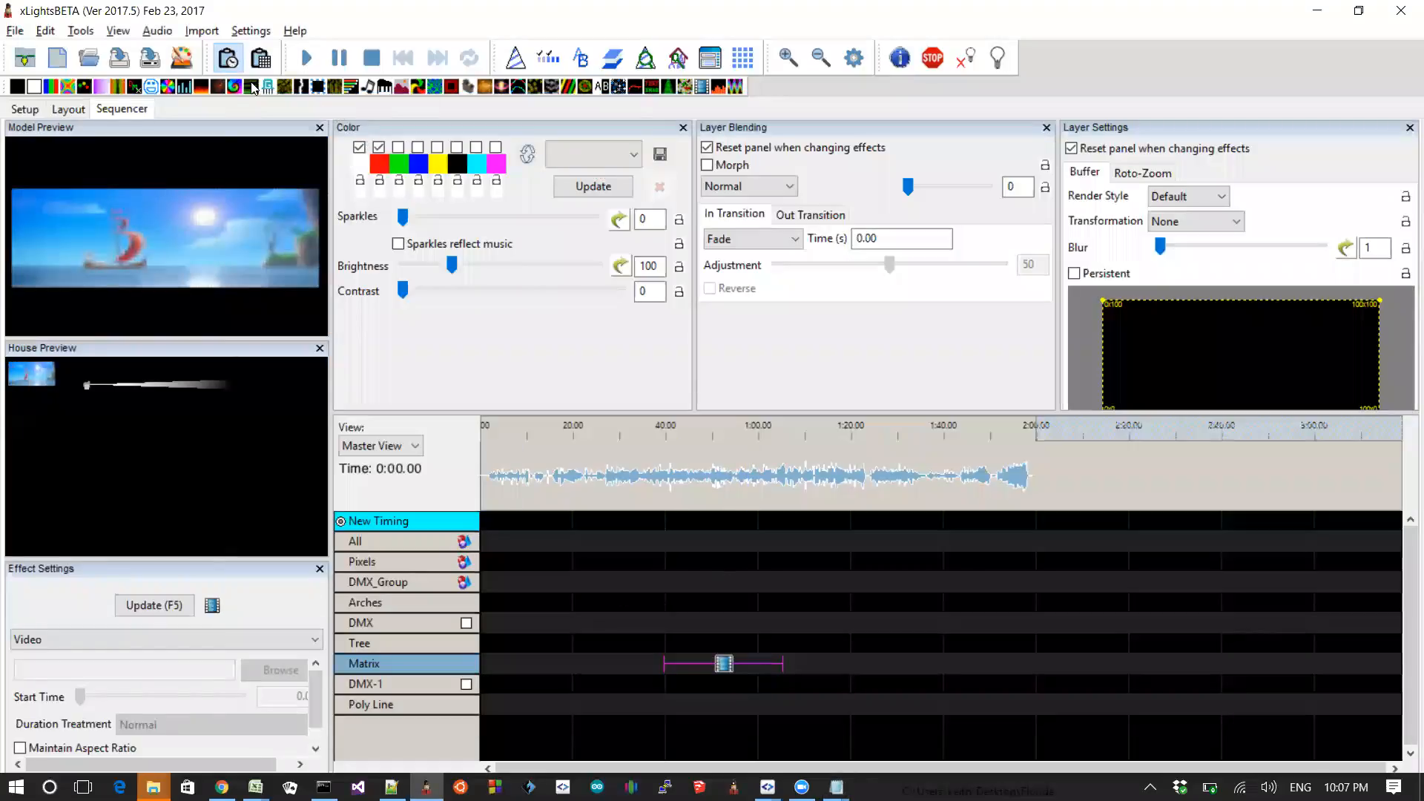
pyautogui.moveTo(230, 88)
pyautogui.mouseDown()
pyautogui.moveTo(522, 397)
pyautogui.moveTo(565, 602)
pyautogui.moveTo(584, 586)
pyautogui.moveTo(589, 625)
pyautogui.mouseUp()
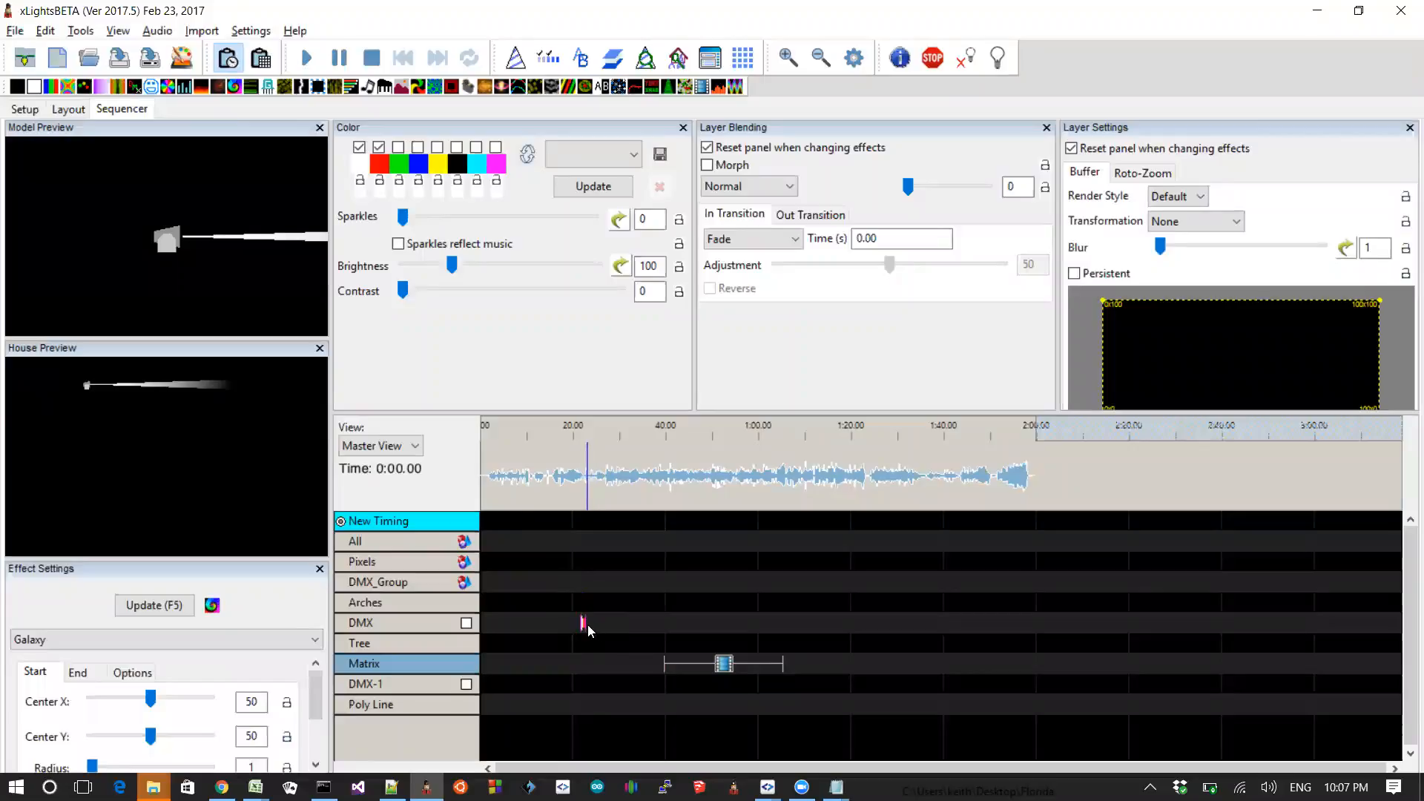
pyautogui.moveTo(748, 615); pyautogui.dragTo(757, 620)
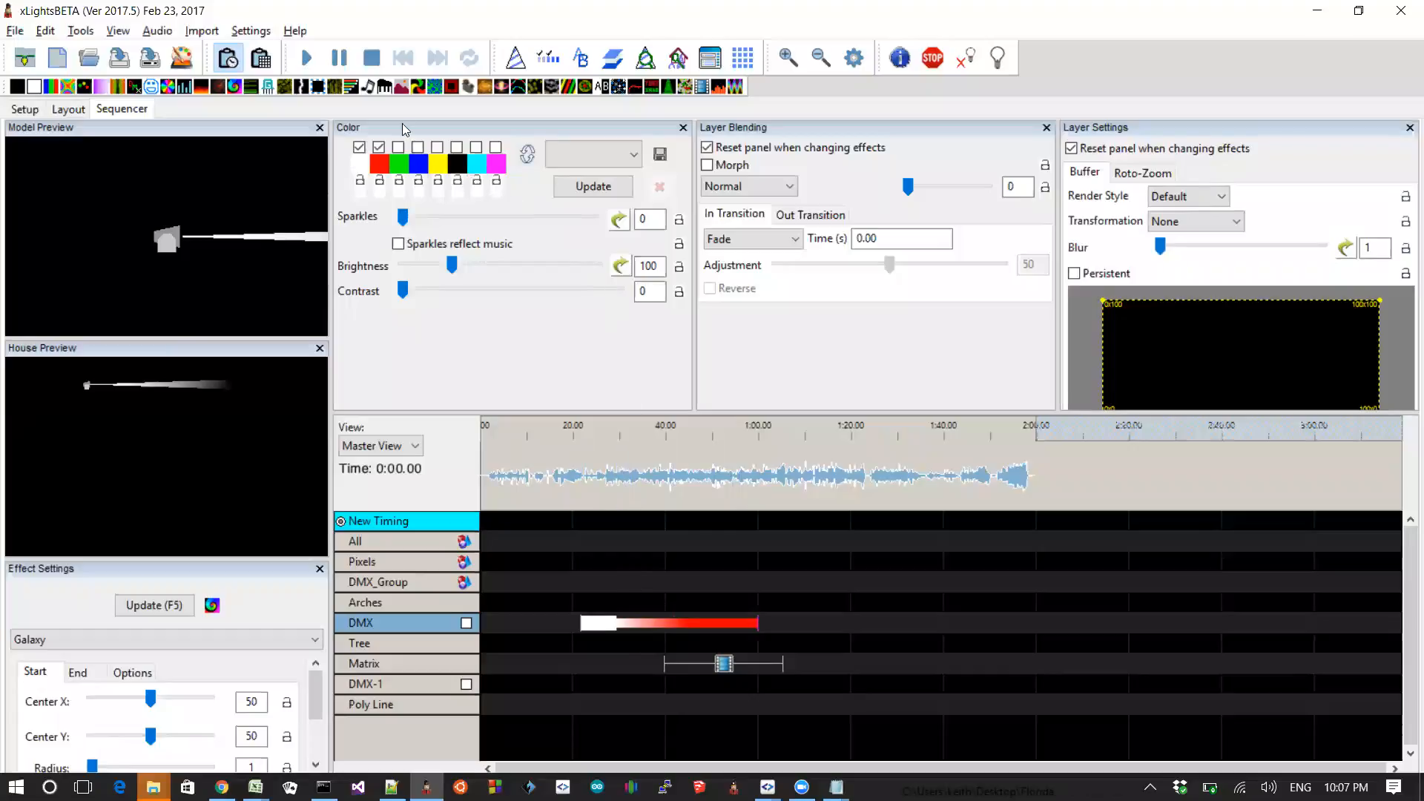
# Step: Set the first palette colour to the green-to-red gradient colour curve preset
pyautogui.click(378, 165)
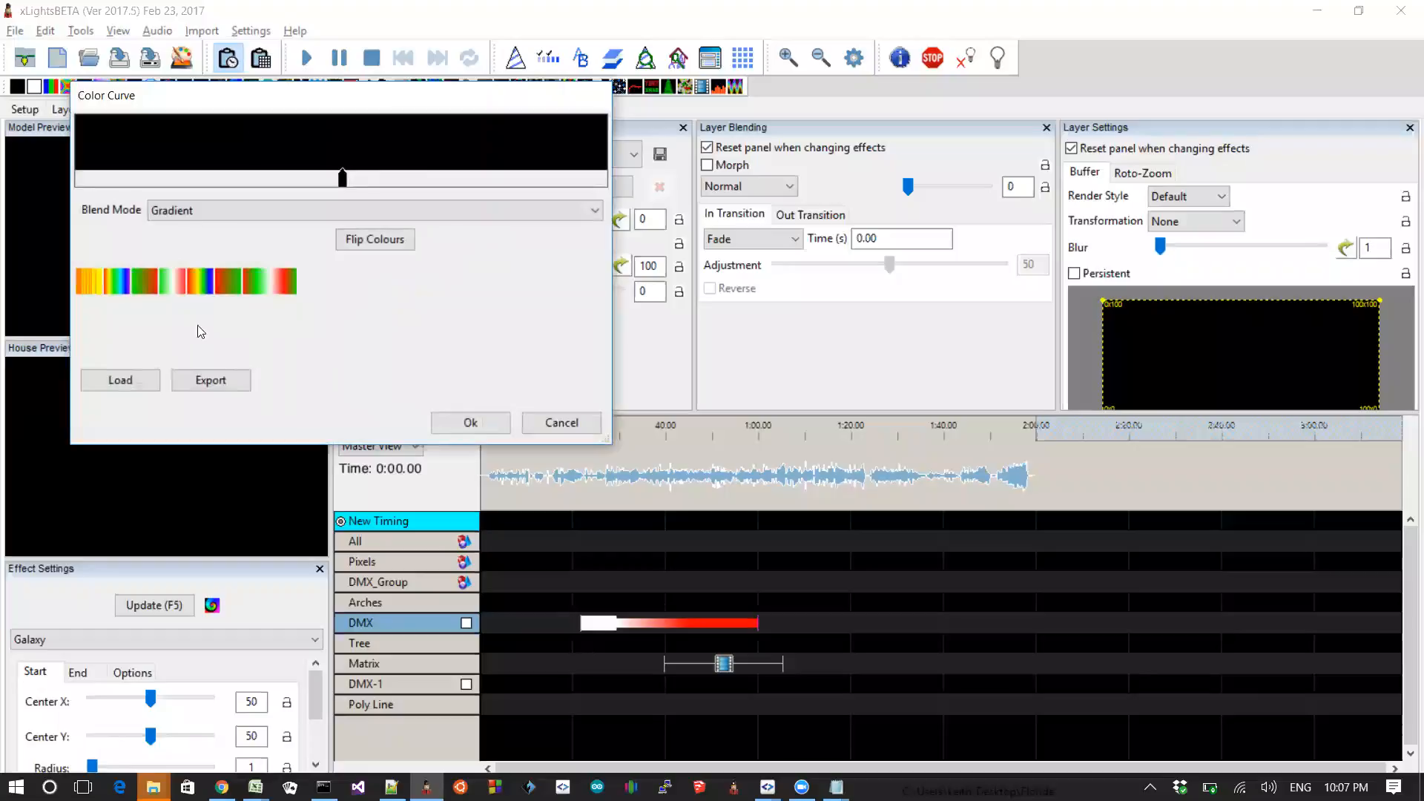
pyautogui.click(202, 288)
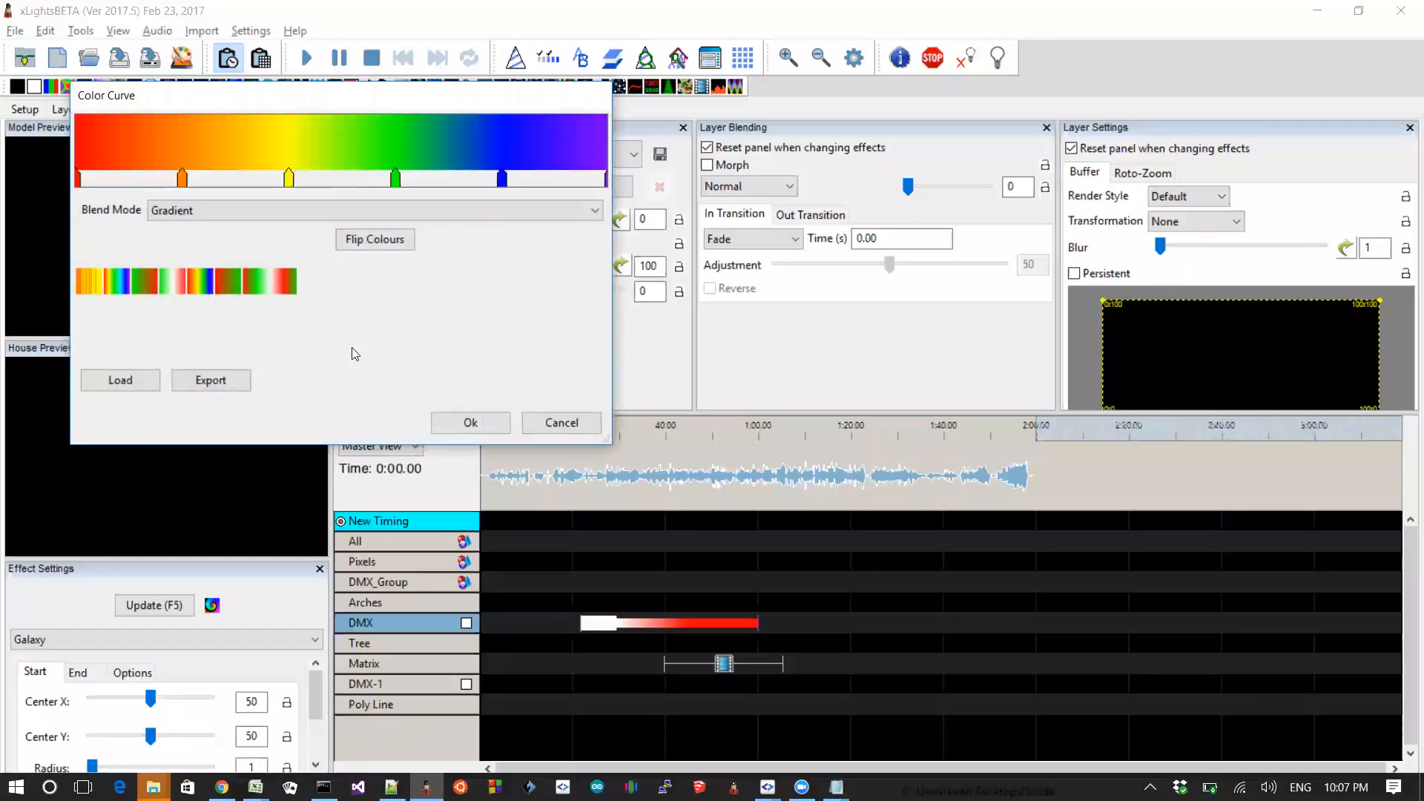
pyautogui.click(172, 278)
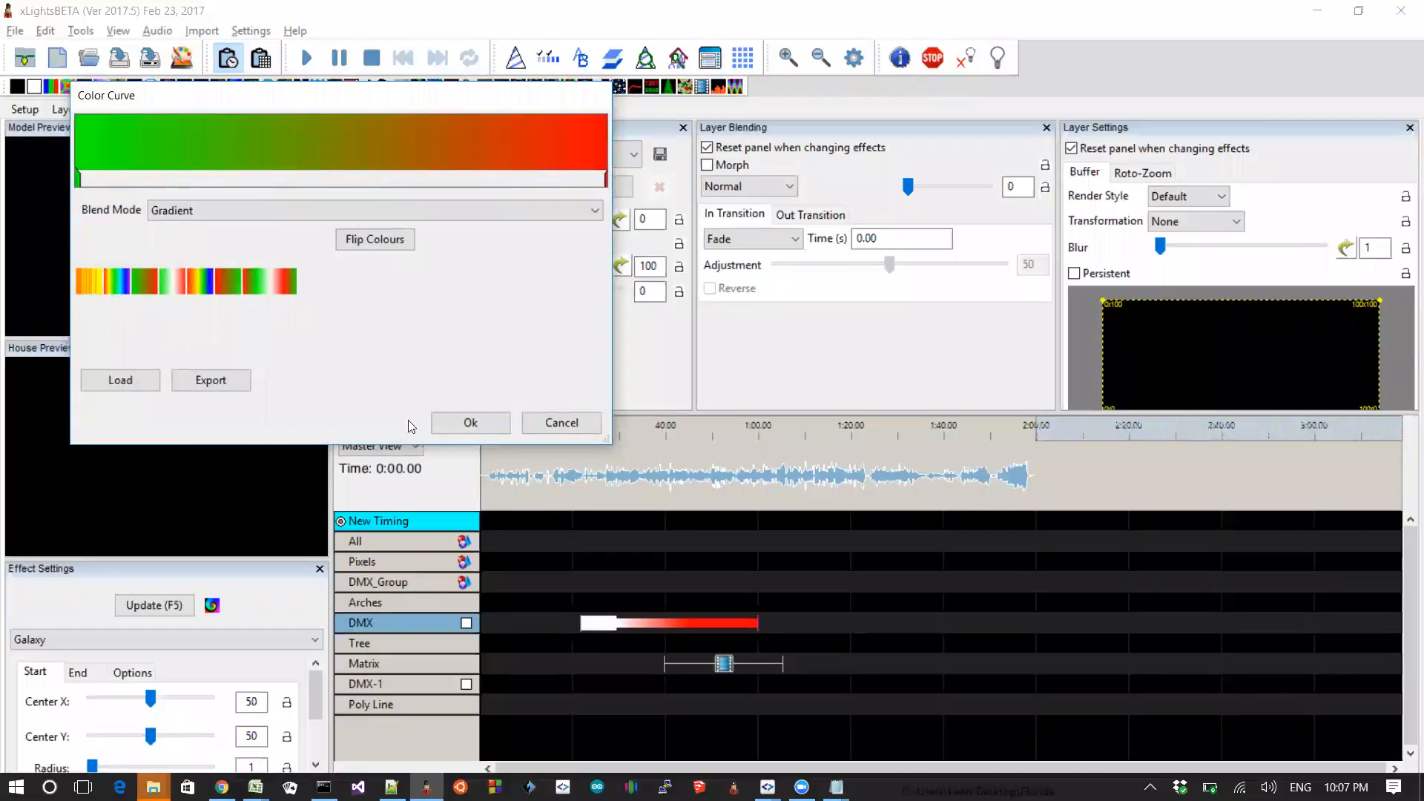
pyautogui.click(470, 423)
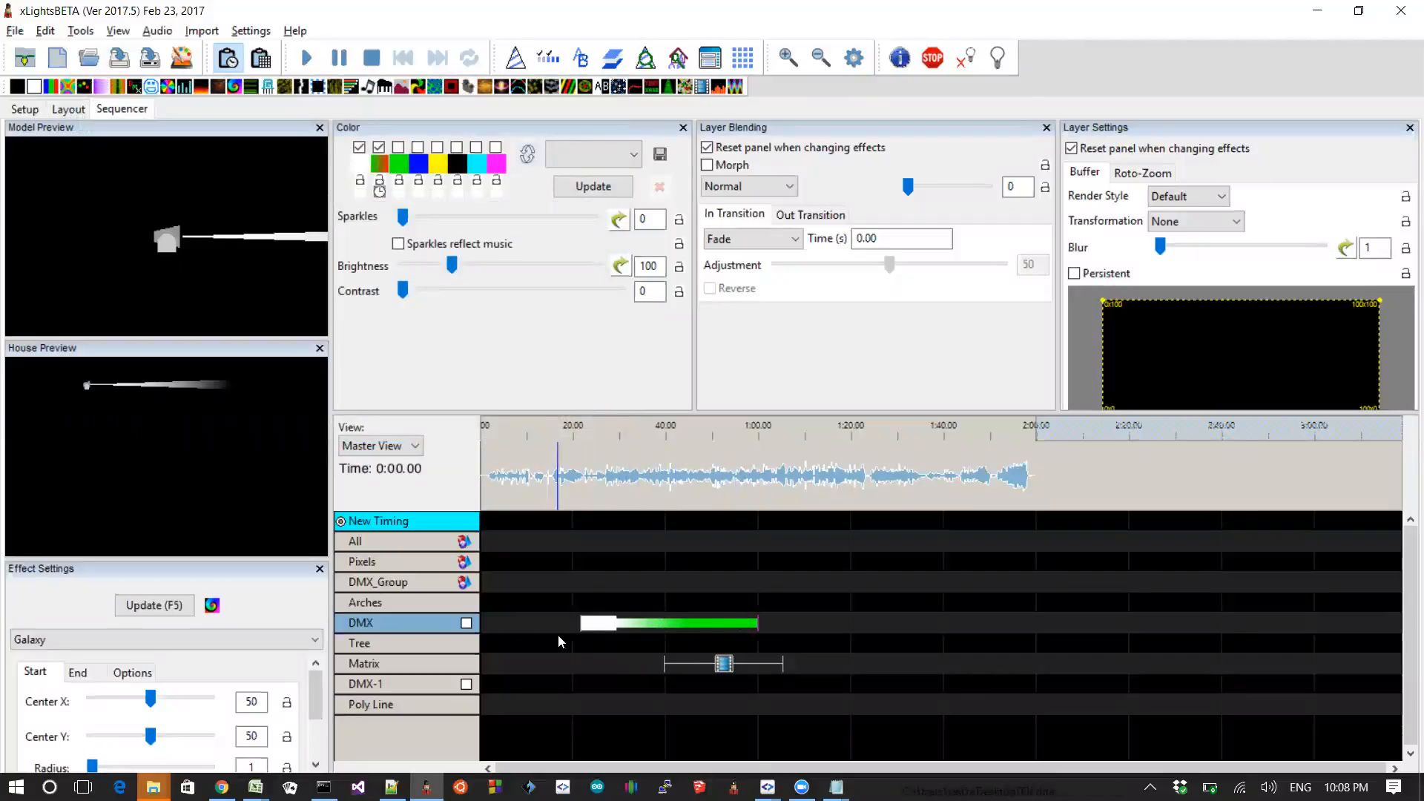
# Step: Switch to the README and highlight the entry about new "Per Model" render buffer styles for ModelGroups
pyautogui.hotkey('alt', 'Tab')
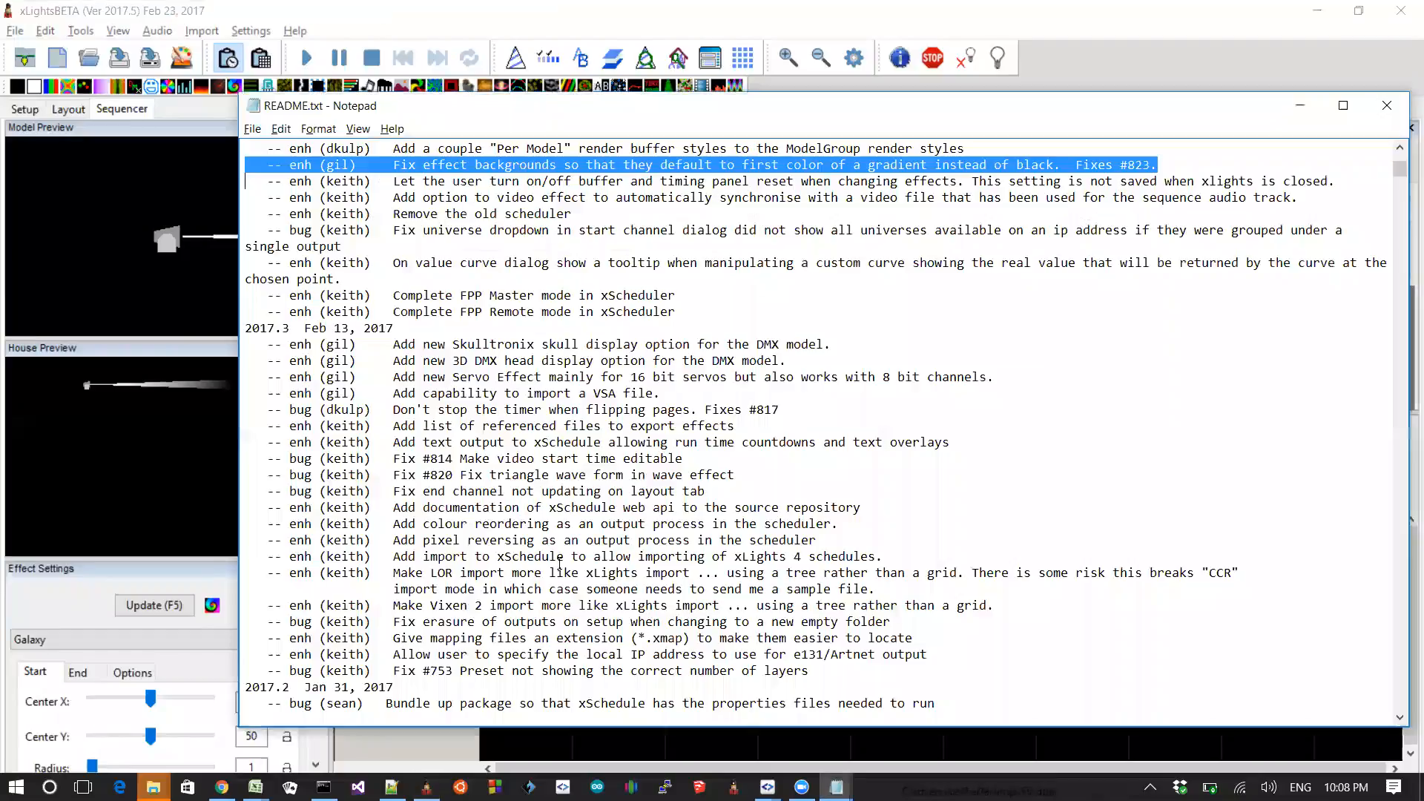
pyautogui.press('Up')
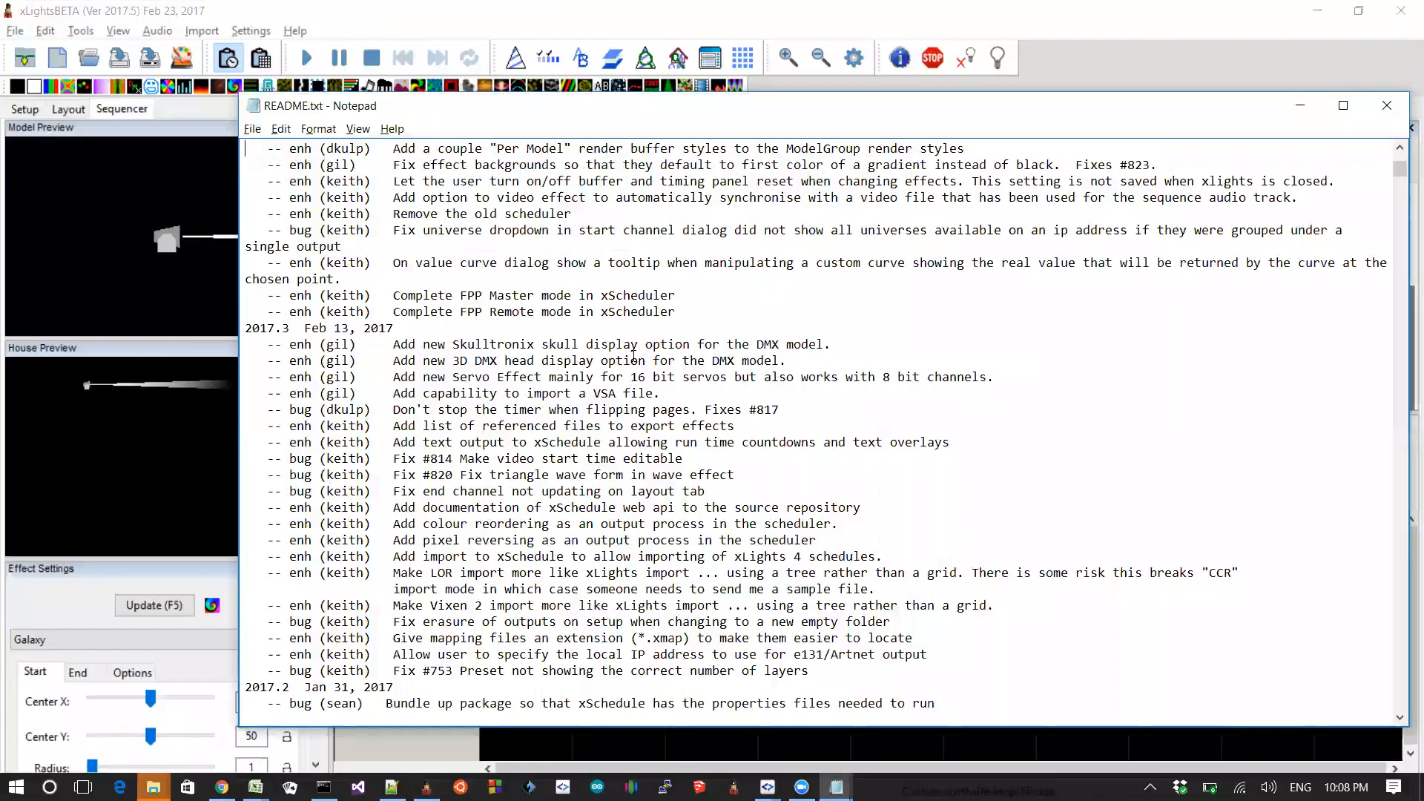
pyautogui.hotkey('shift', 'End')
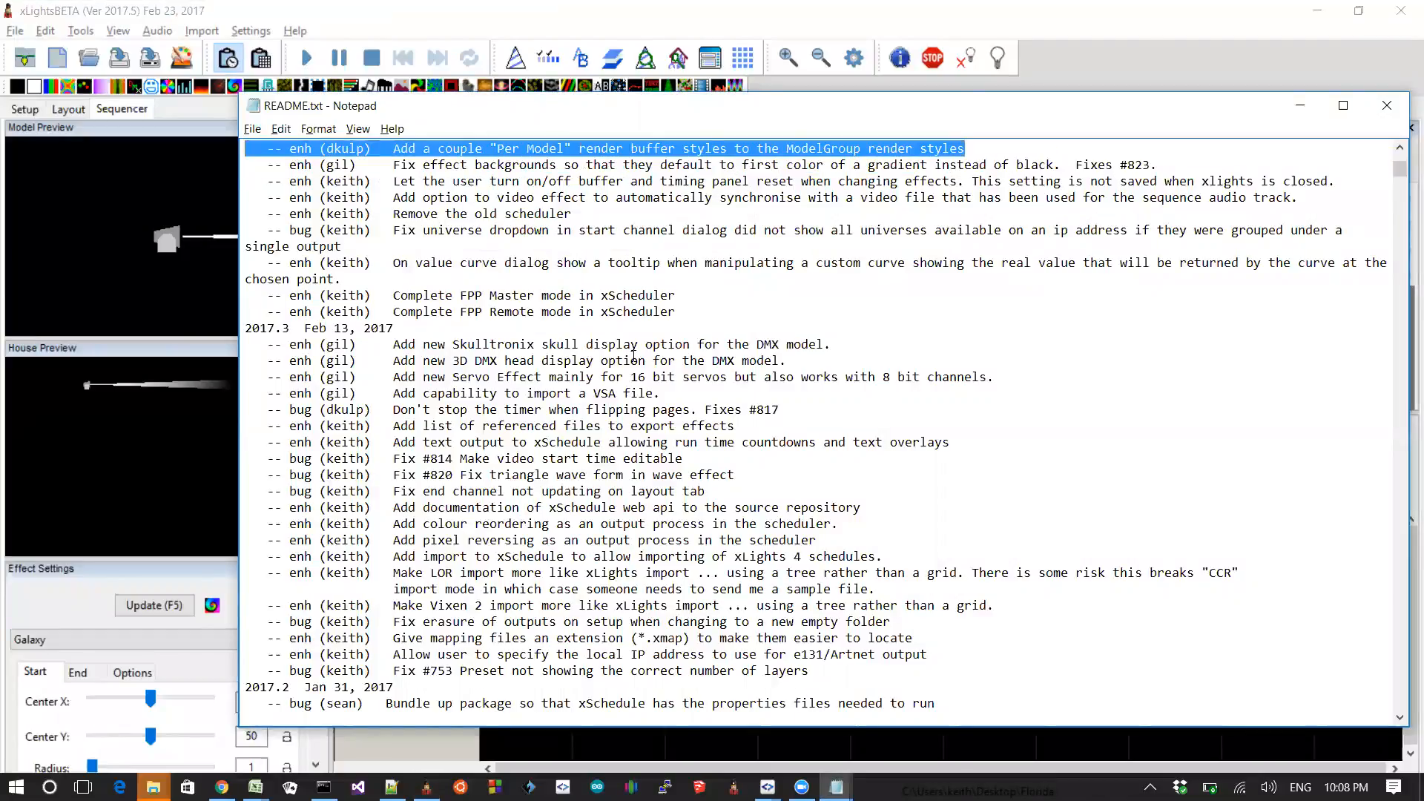
pyautogui.press('Home')
pyautogui.scroll(1, 634, 357)
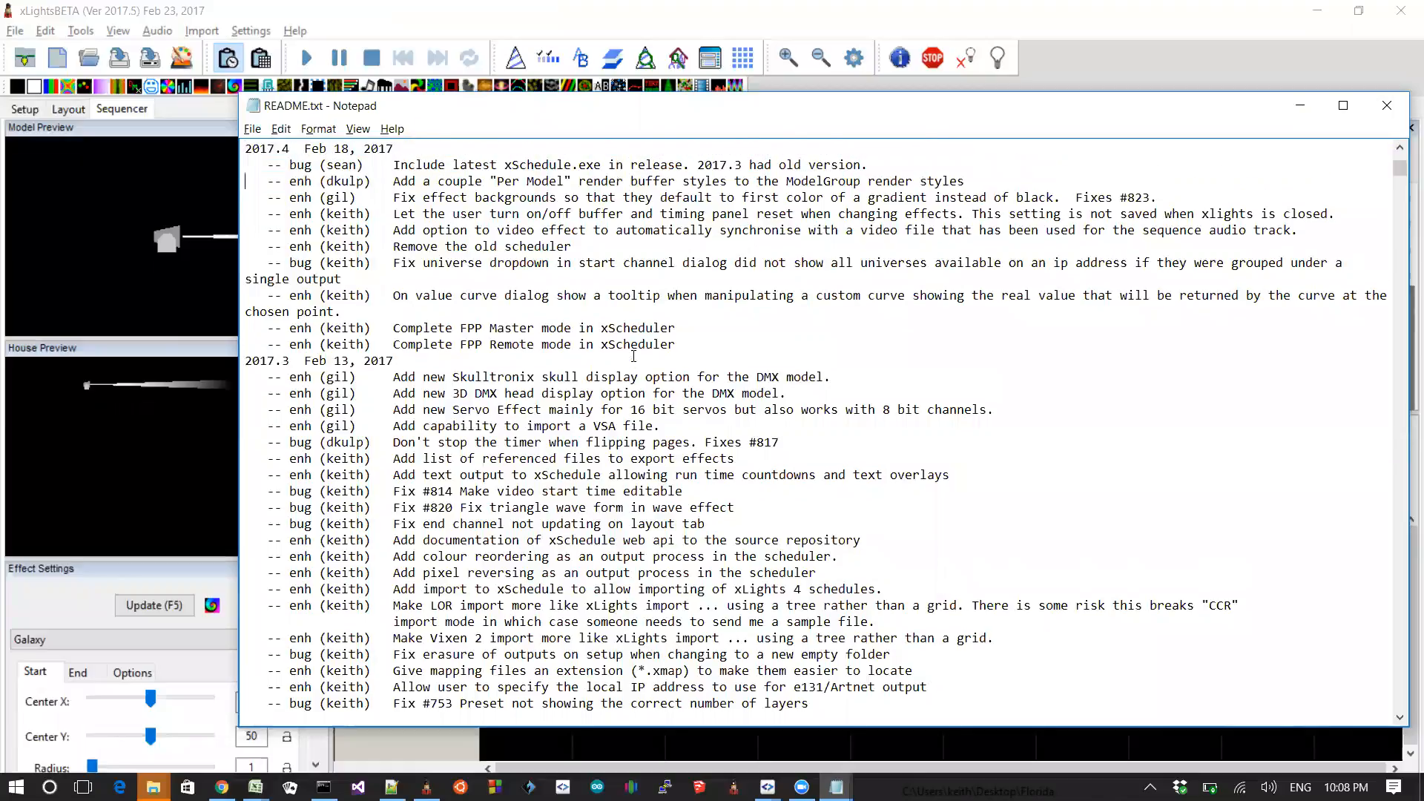
pyautogui.hotkey('shift', 'Down')
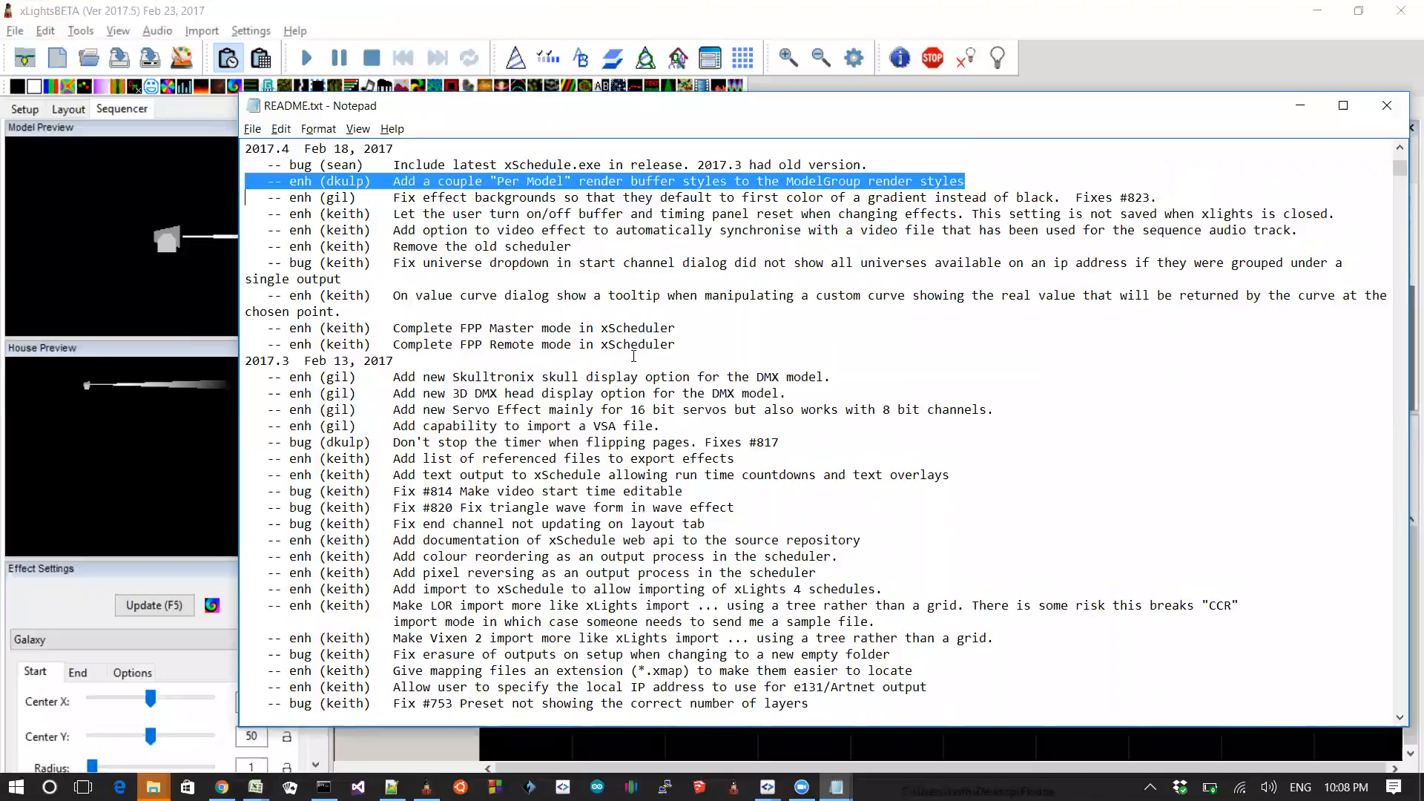
# Step: Switch to xLights and add a Butterfly effect to the All row around 1:00
pyautogui.hotkey('alt', 'Tab')
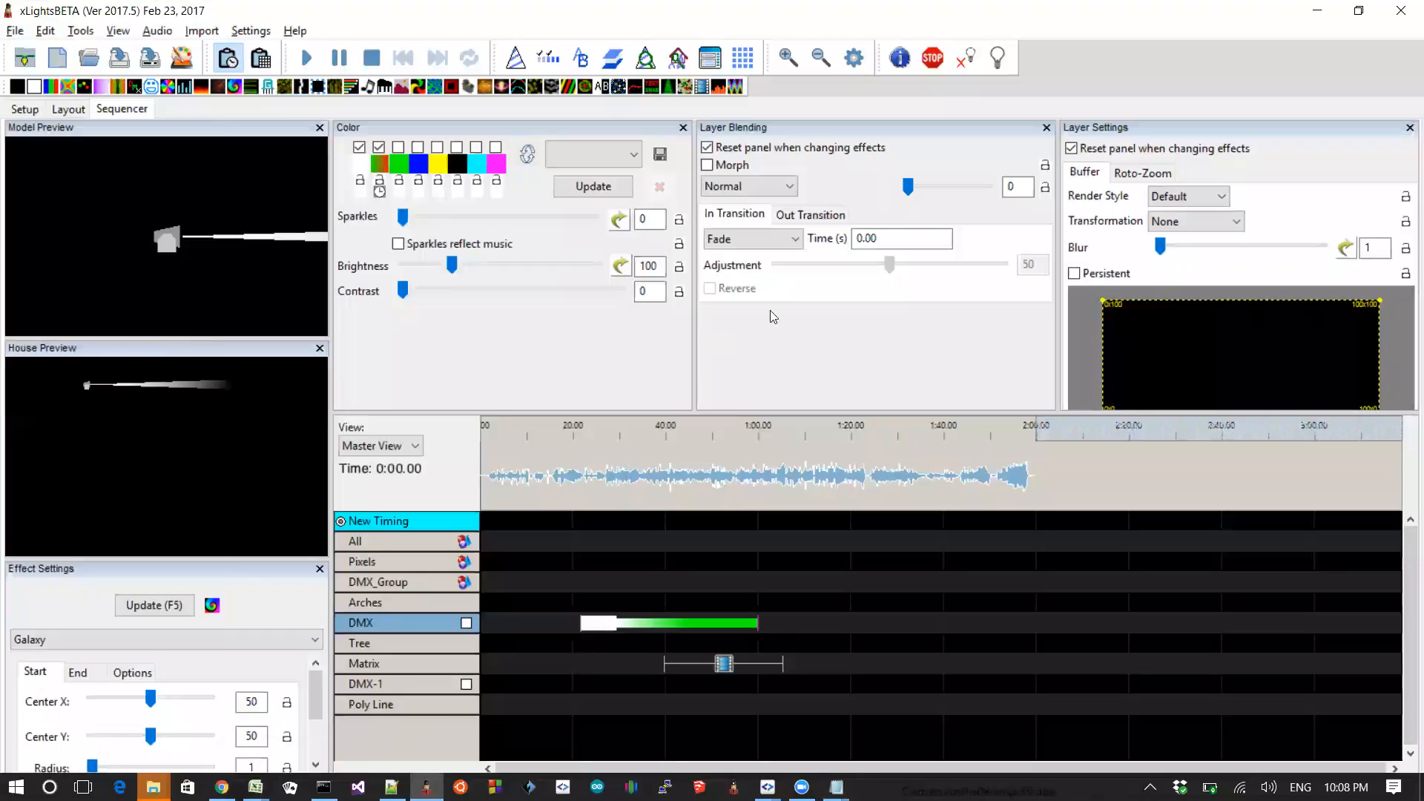
pyautogui.click(1176, 198)
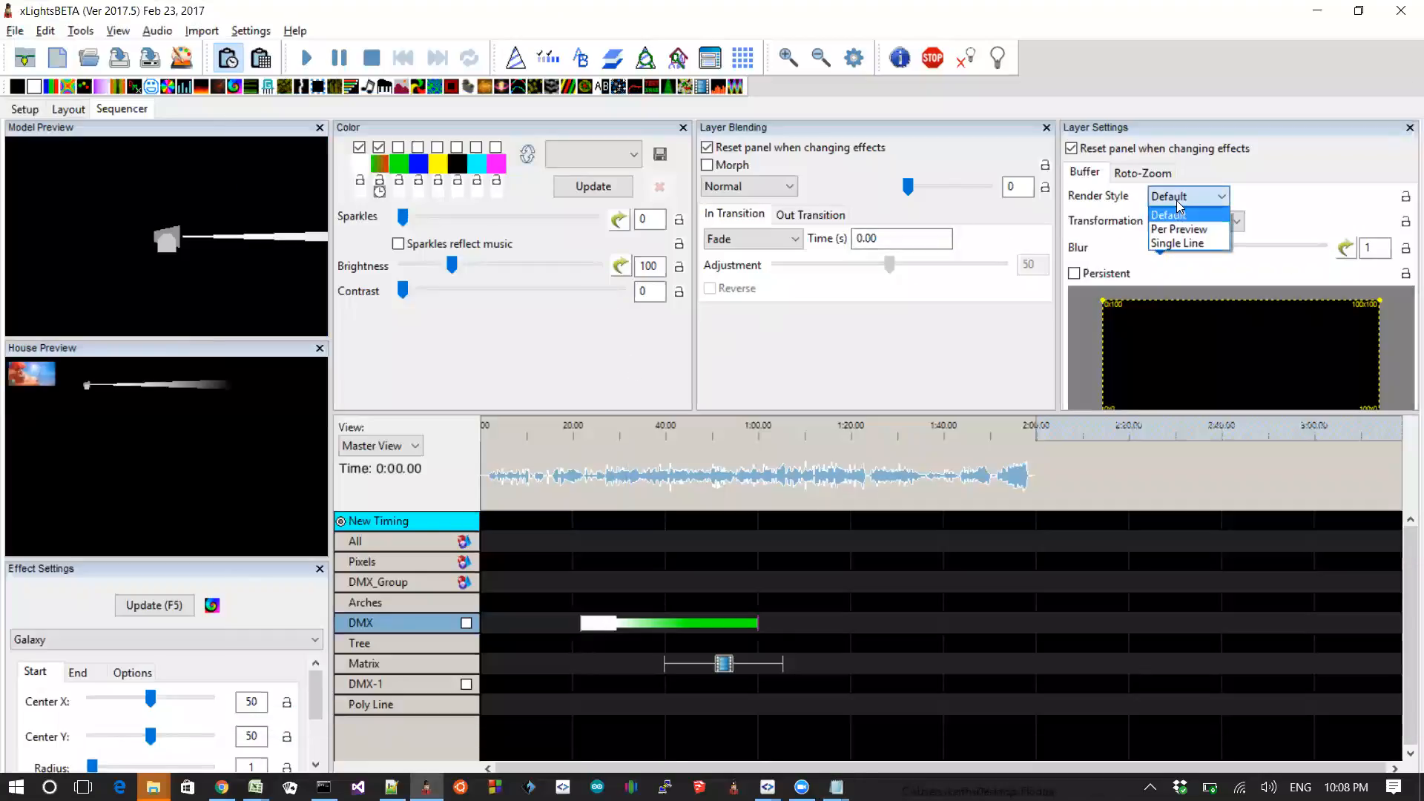
pyautogui.click(1178, 202)
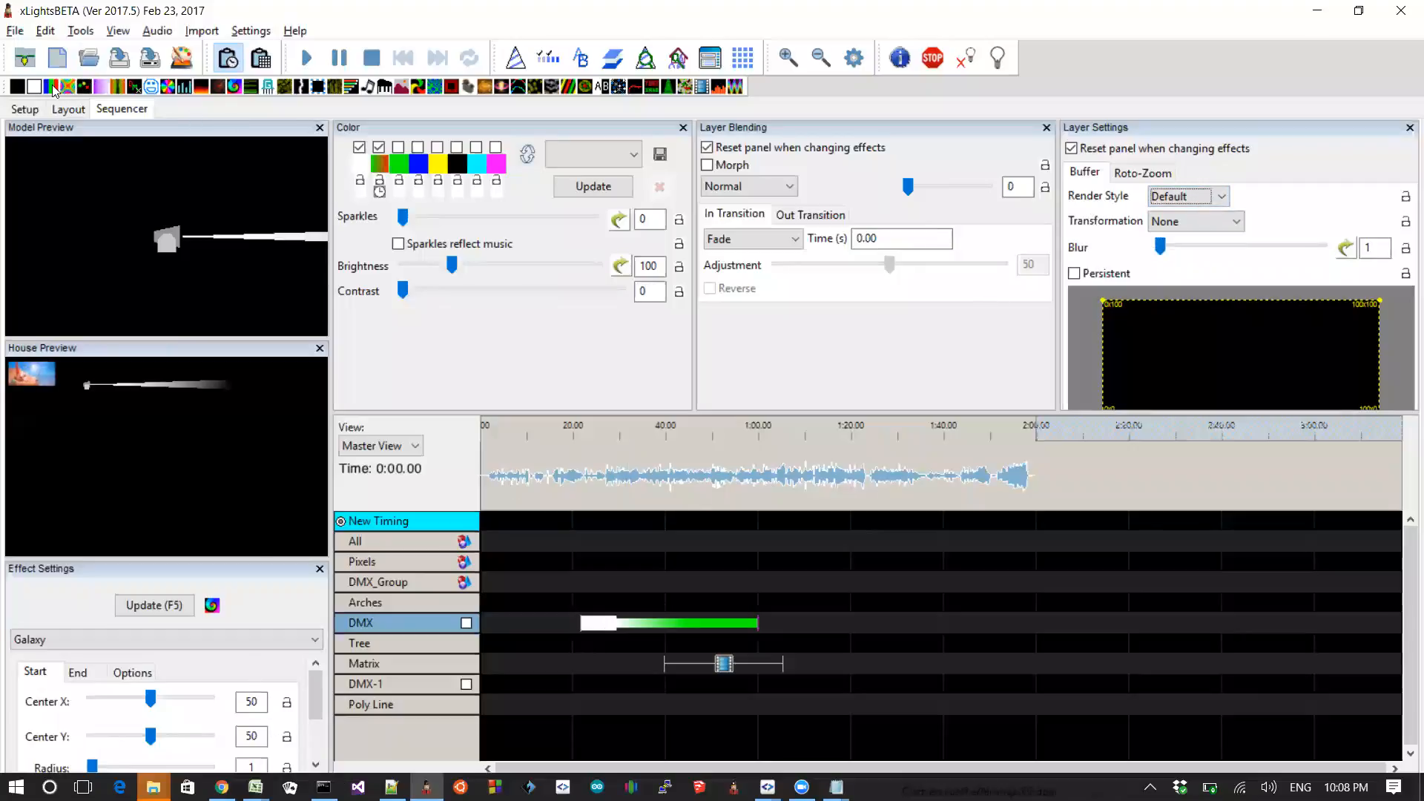
pyautogui.moveTo(66, 87); pyautogui.dragTo(798, 541)
# Step: Try the Per Model Per Preview and Per Model Default render styles on the Butterfly effect
pyautogui.click(1182, 194)
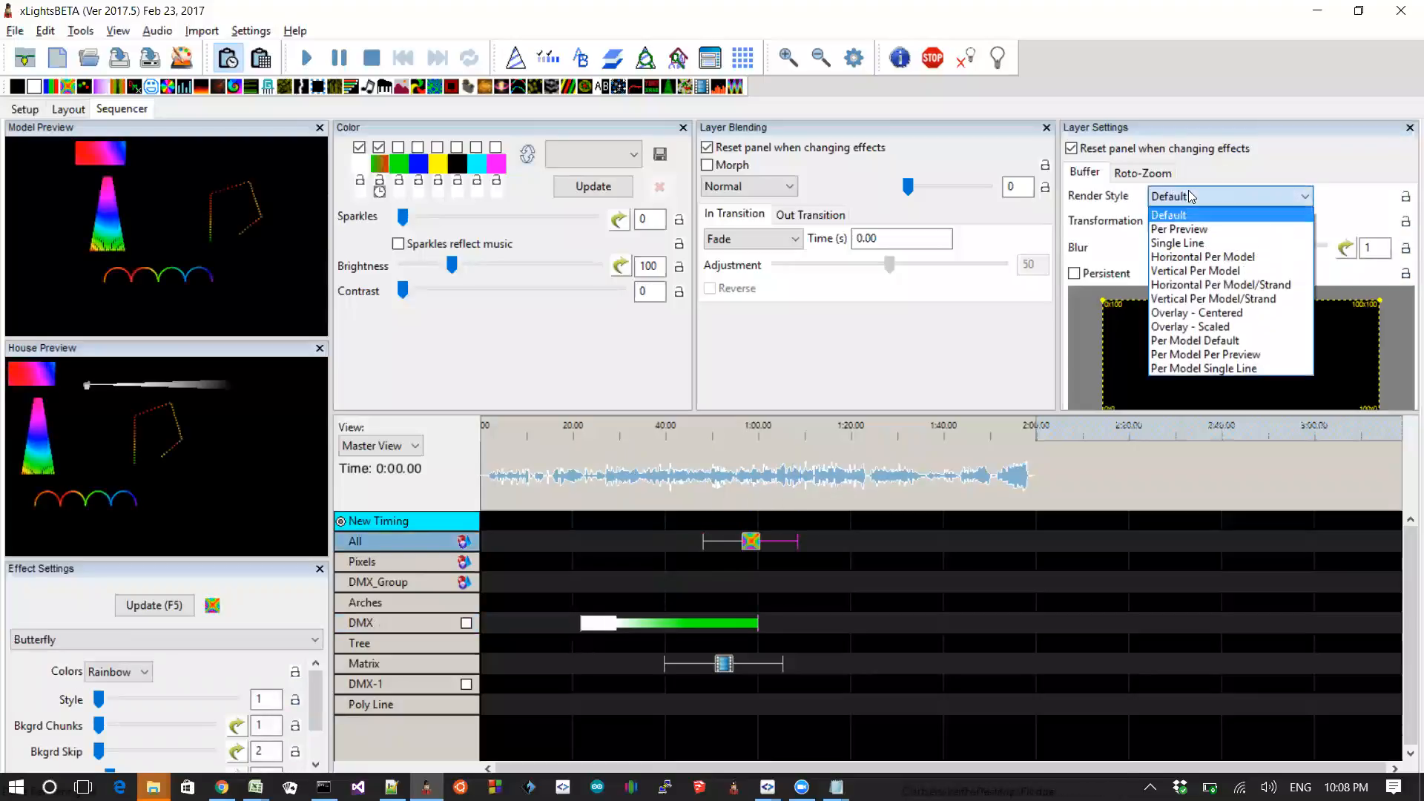
pyautogui.click(1191, 356)
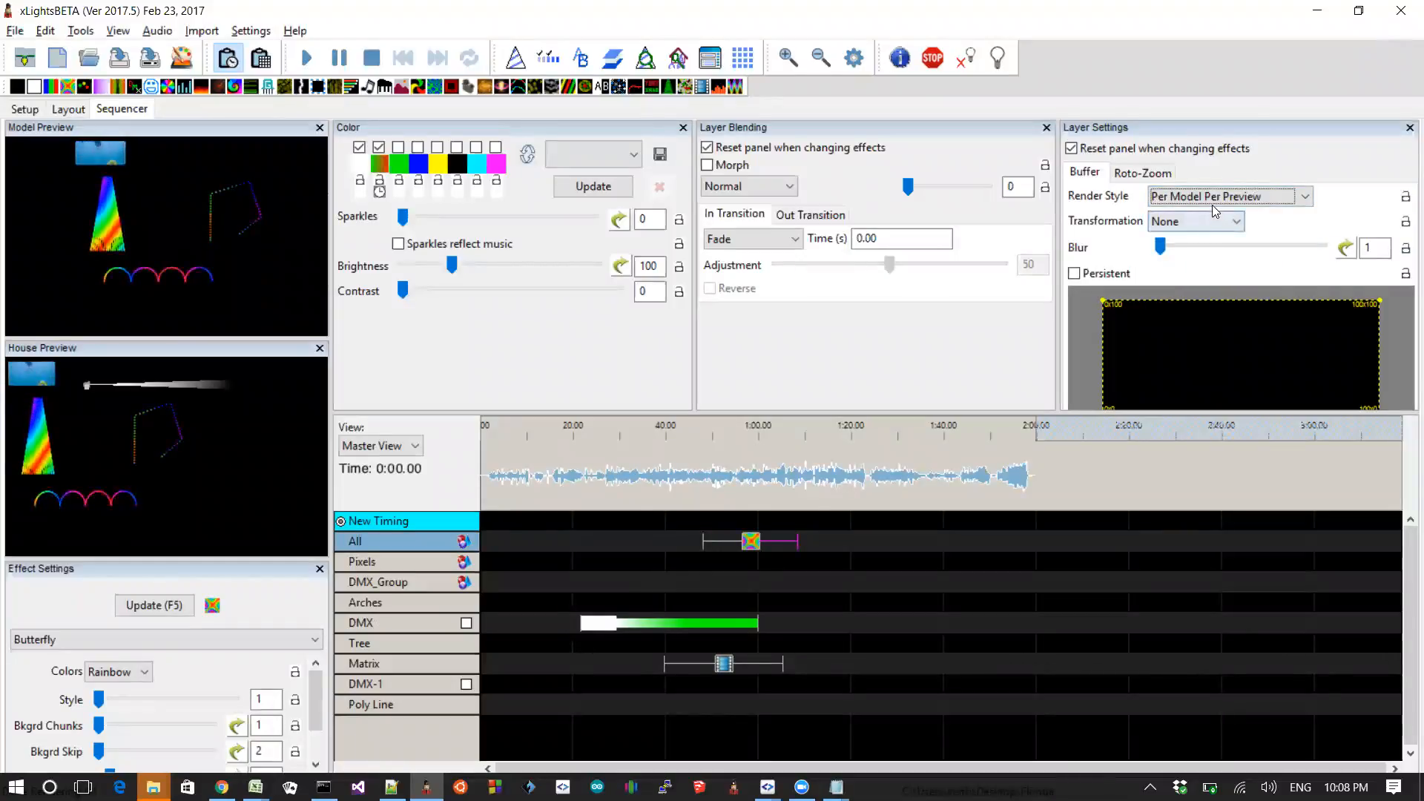
pyautogui.click(1212, 200)
pyautogui.click(1206, 340)
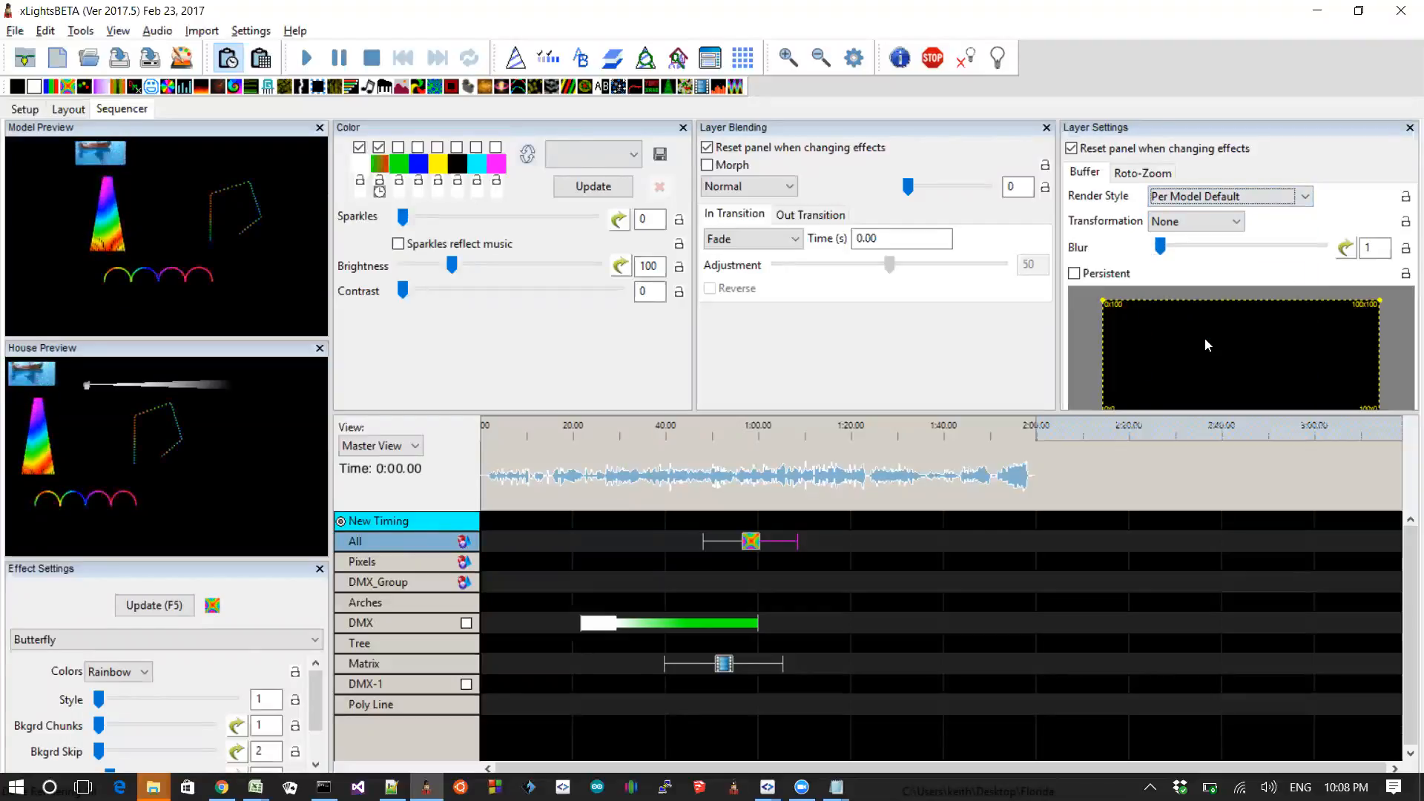
# Step: Set the Butterfly effect's render style to Per Model Single Line
pyautogui.click(1230, 196)
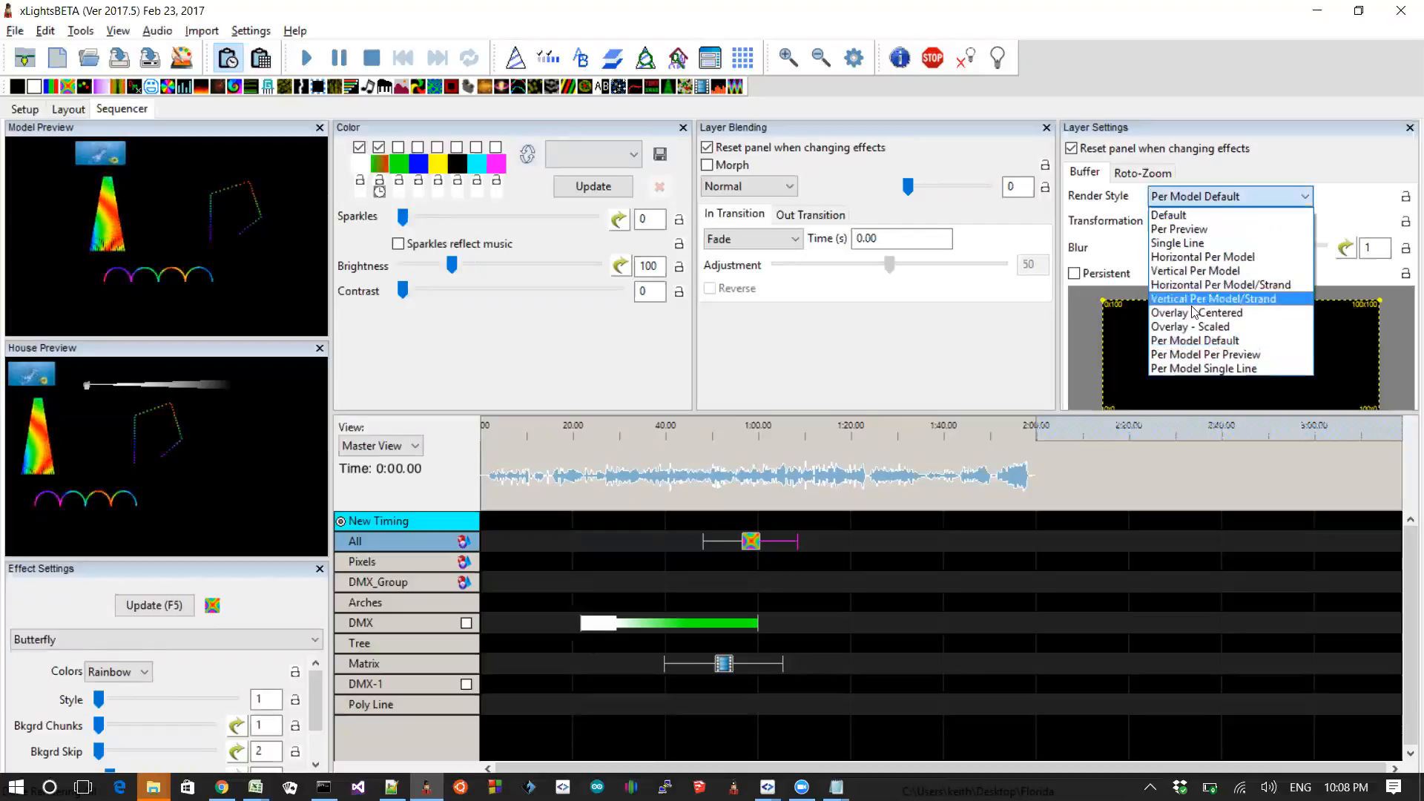
pyautogui.click(1186, 363)
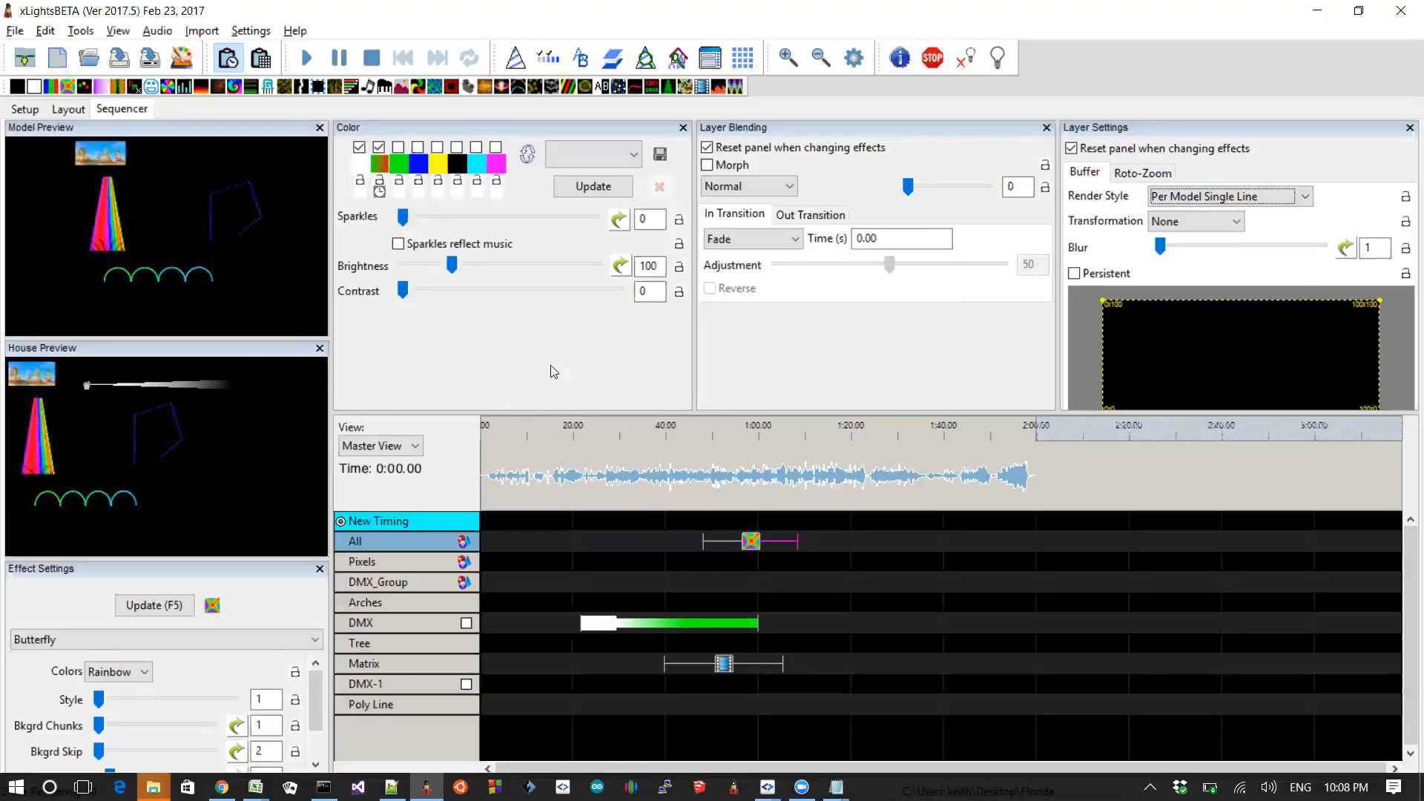
pyautogui.click(753, 544)
# Step: Switch to the README and highlight the 2017.5 entry about a run process that does not interrupt the current playlist
pyautogui.hotkey('alt', 'Tab')
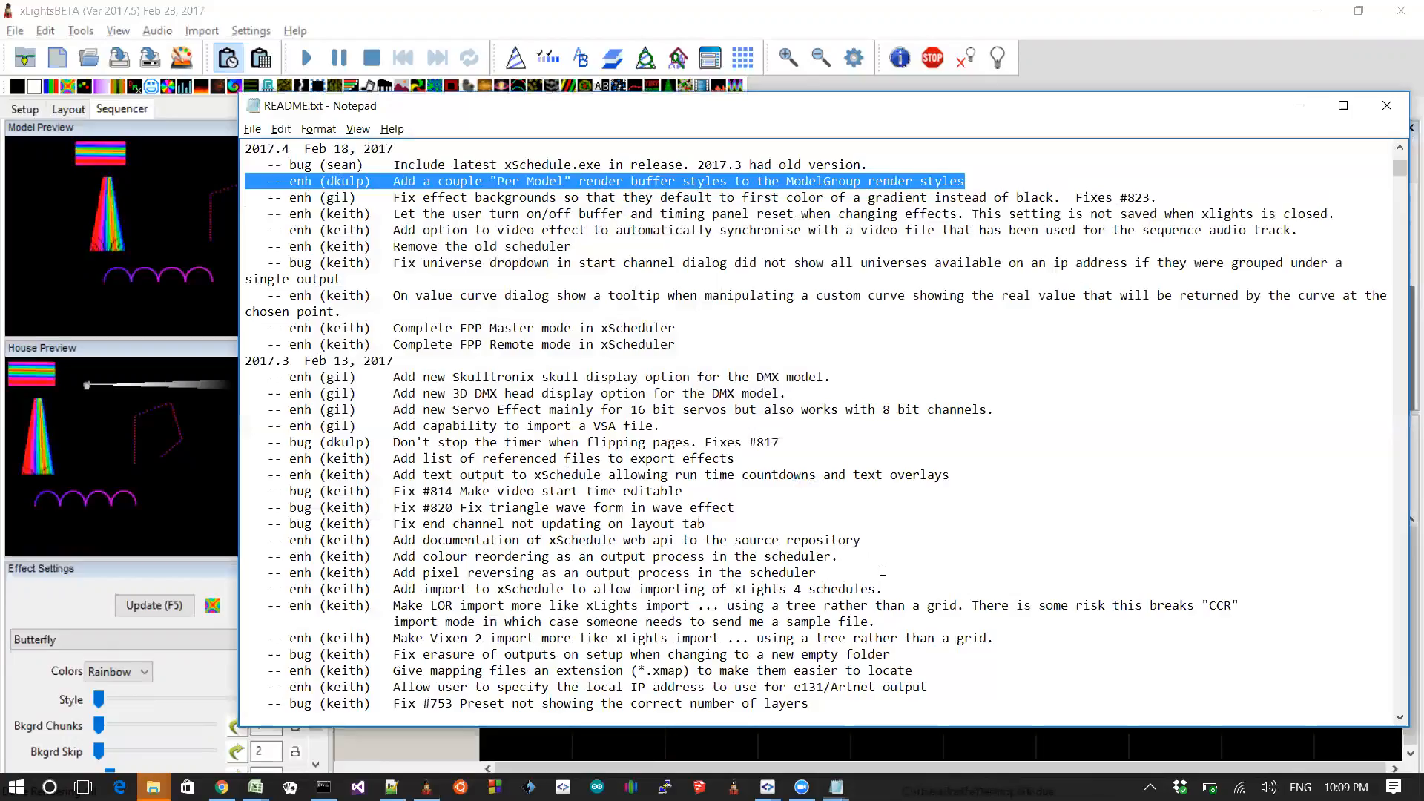
pyautogui.press('Up')
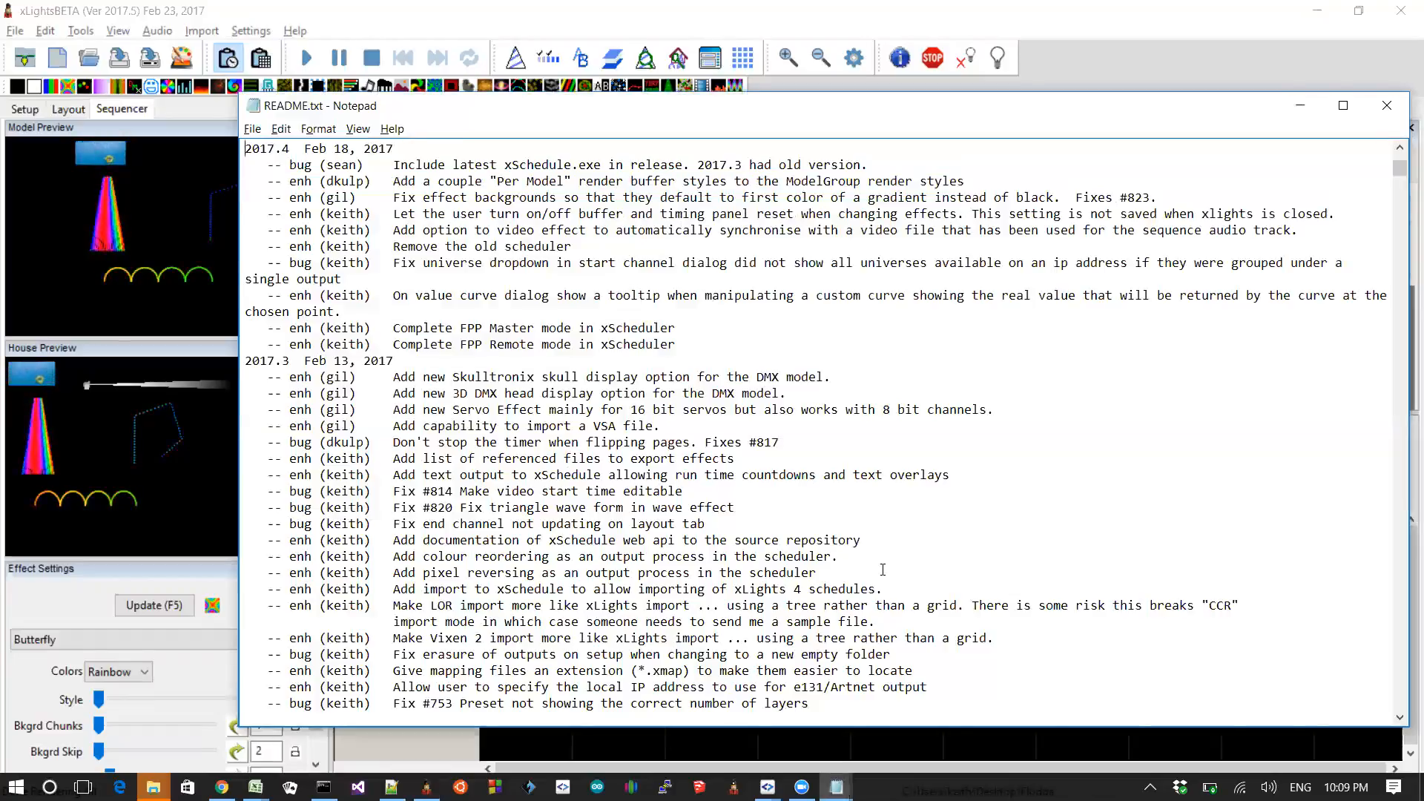
pyautogui.press('Up')
pyautogui.press('Up')
pyautogui.press('Up')
pyautogui.press('Up')
pyautogui.press('Up')
pyautogui.press('Up')
pyautogui.press('Up')
pyautogui.press('Up')
pyautogui.press('Up')
pyautogui.press('Up')
pyautogui.press('Up')
pyautogui.press('Up')
pyautogui.press('Up')
pyautogui.press('Up')
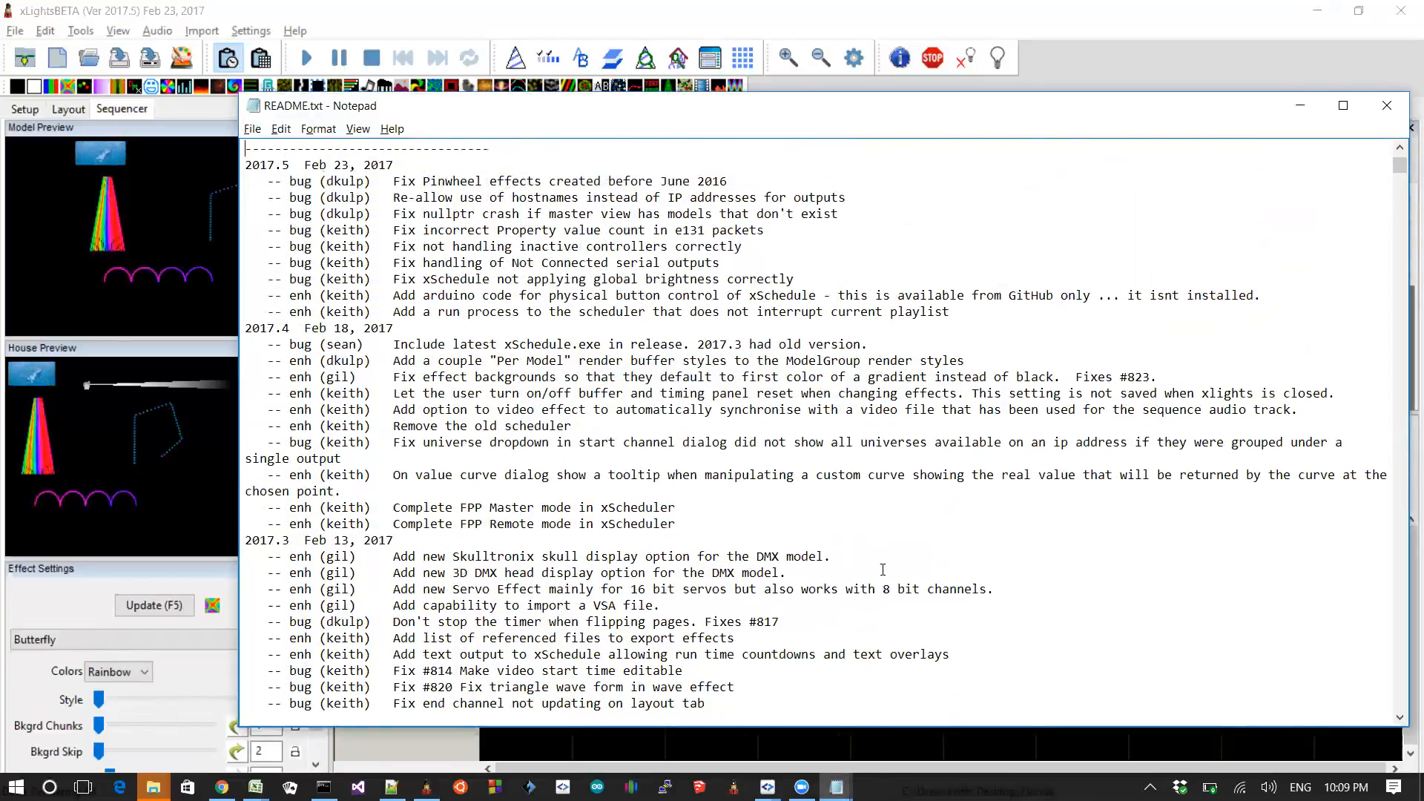
pyautogui.press('Down')
pyautogui.press('Down')
pyautogui.press('Down')
pyautogui.press('Down')
pyautogui.press('Down')
pyautogui.press('Down')
pyautogui.press('Down')
pyautogui.press('Down')
pyautogui.press('Down')
pyautogui.press('Down')
pyautogui.press('Down')
pyautogui.press('Down')
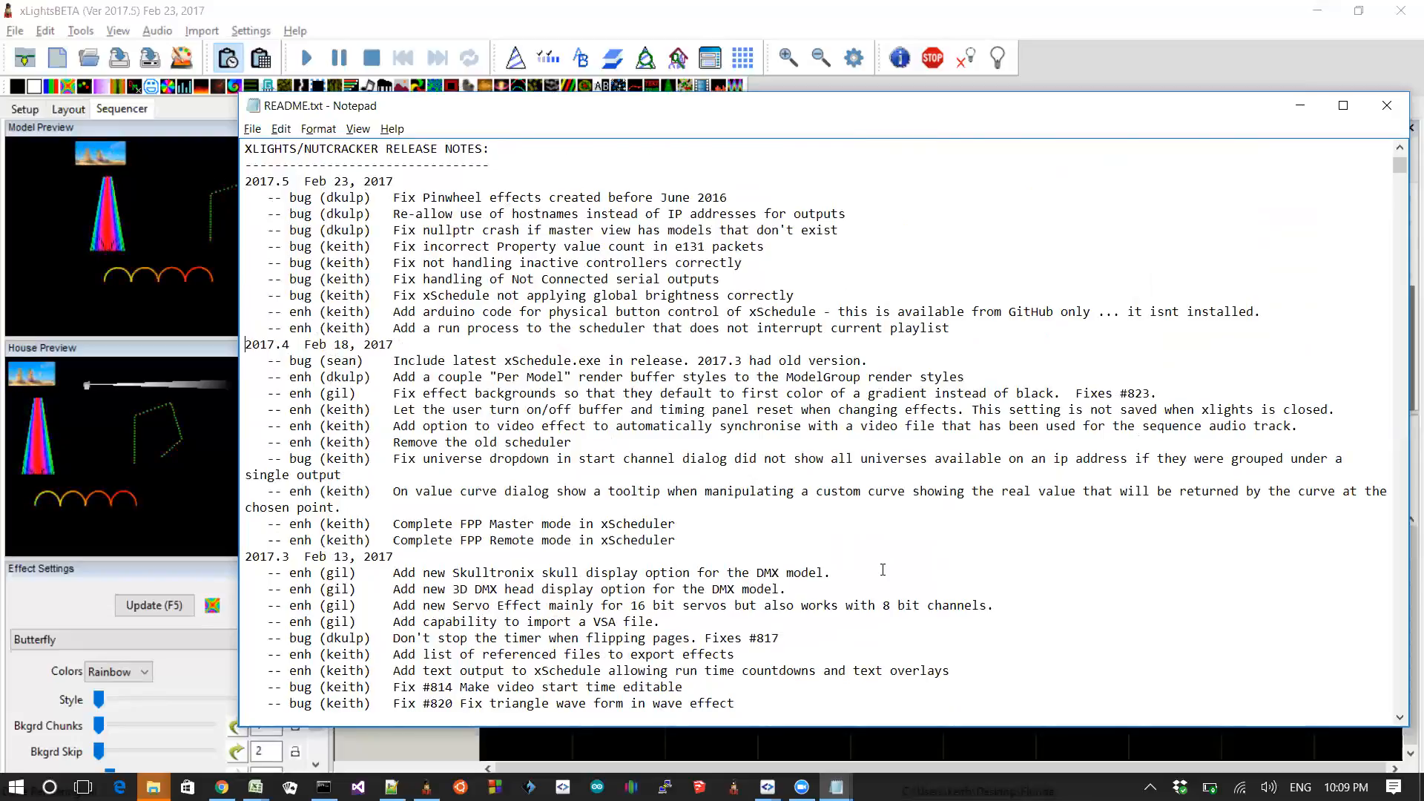
pyautogui.hotkey('shift', 'Up')
pyautogui.hotkey('shift', 'Up')
pyautogui.press('Down')
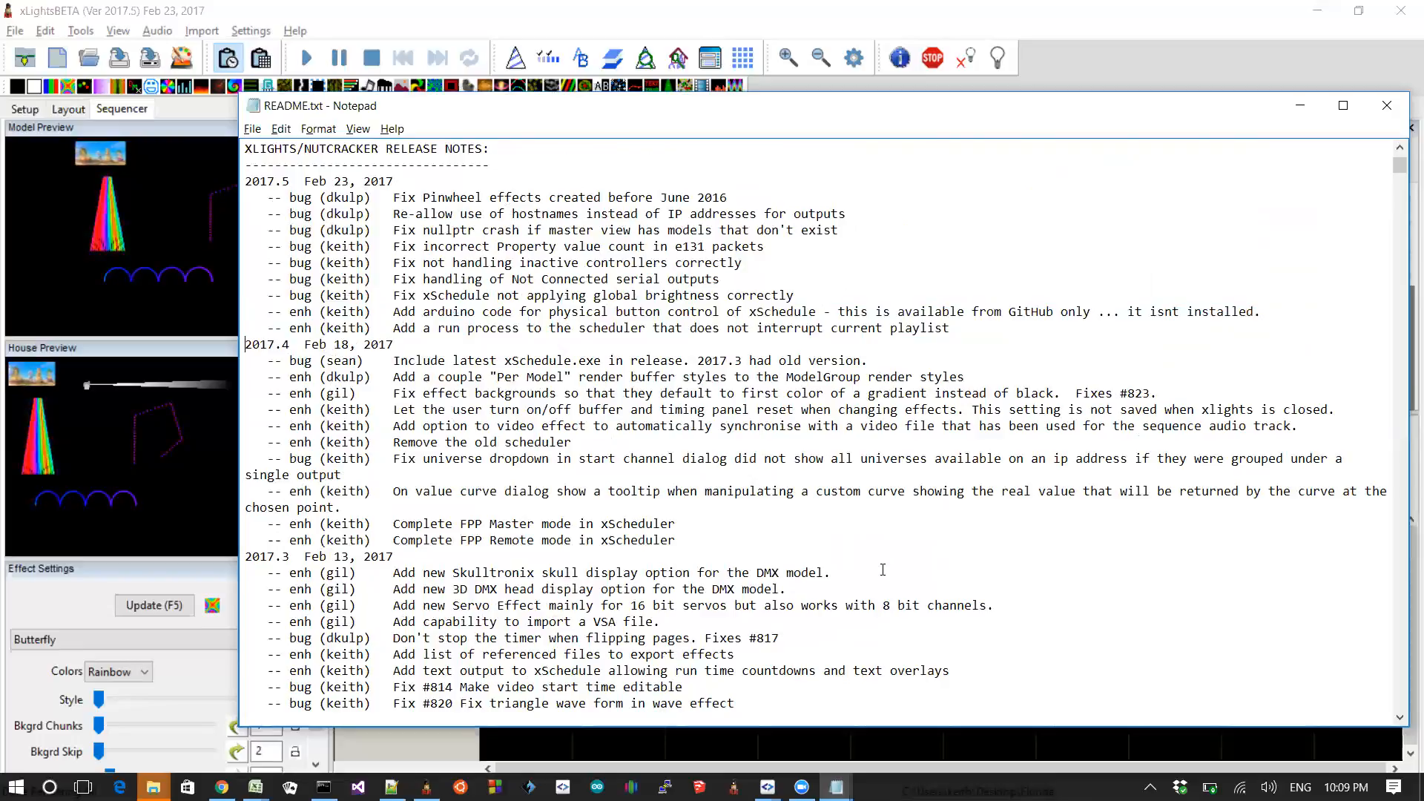
pyautogui.hotkey('shift', 'Down')
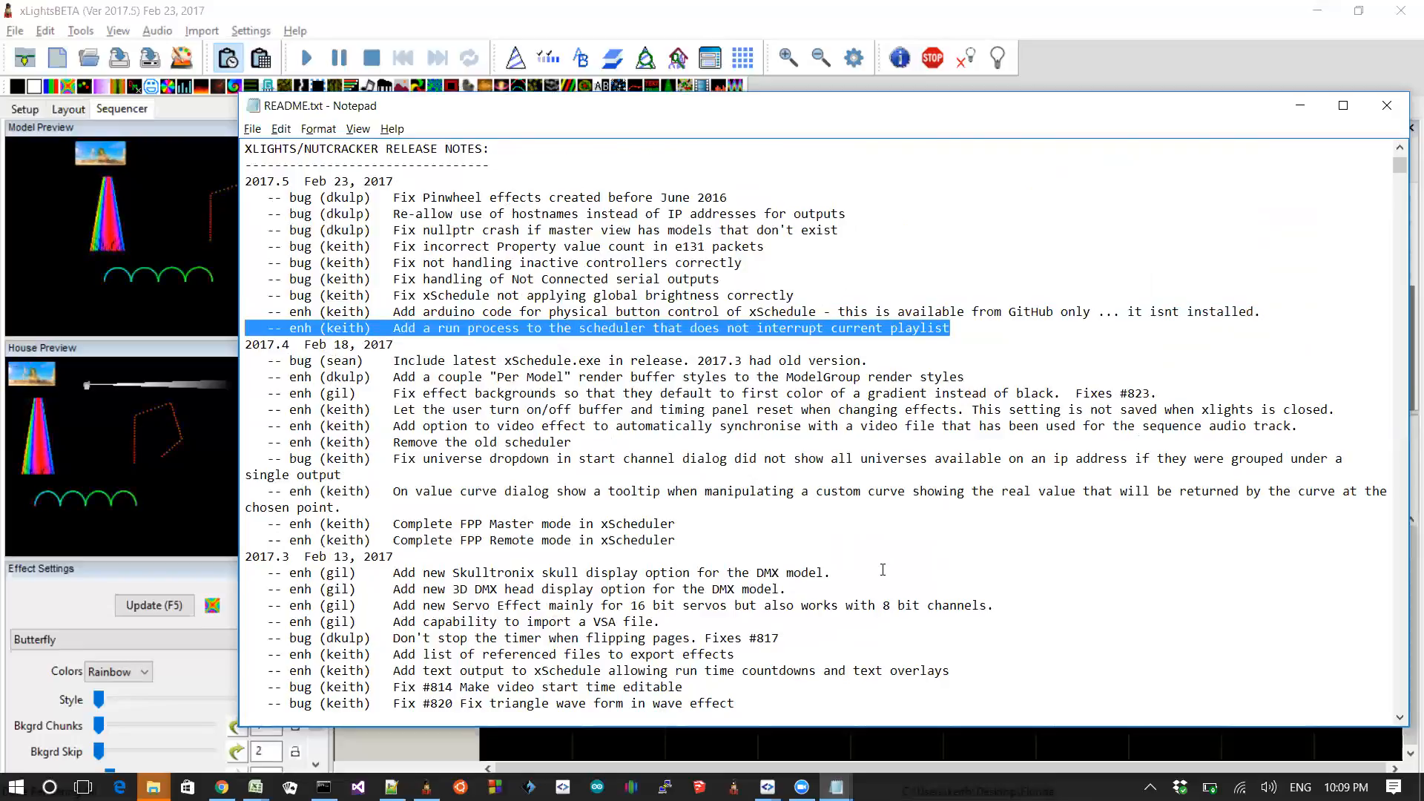
# Step: Move the highlight between the Arduino button-control entry and the run-process entry, ending on the Arduino entry
pyautogui.press('Right')
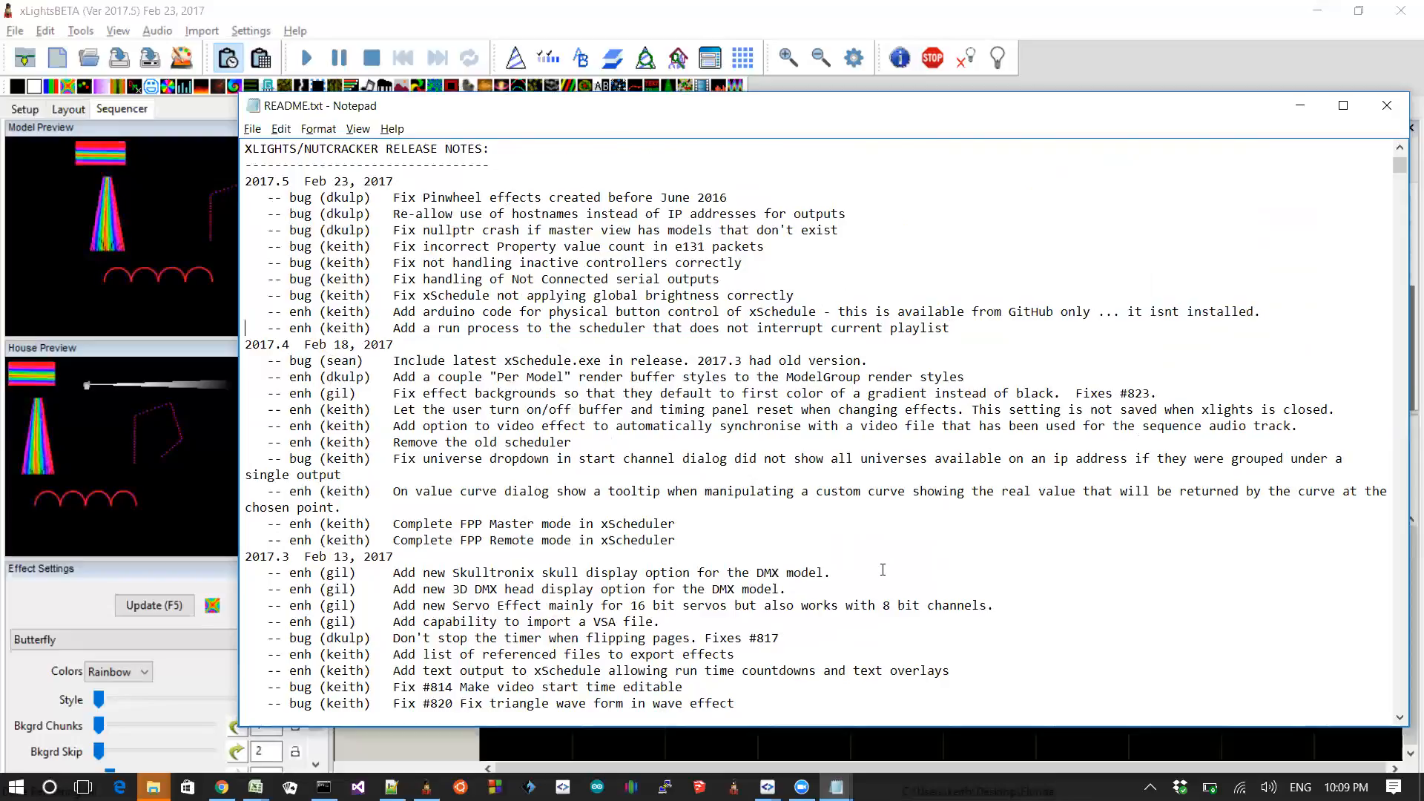
pyautogui.hotkey('shift', 'Up')
pyautogui.press('Right')
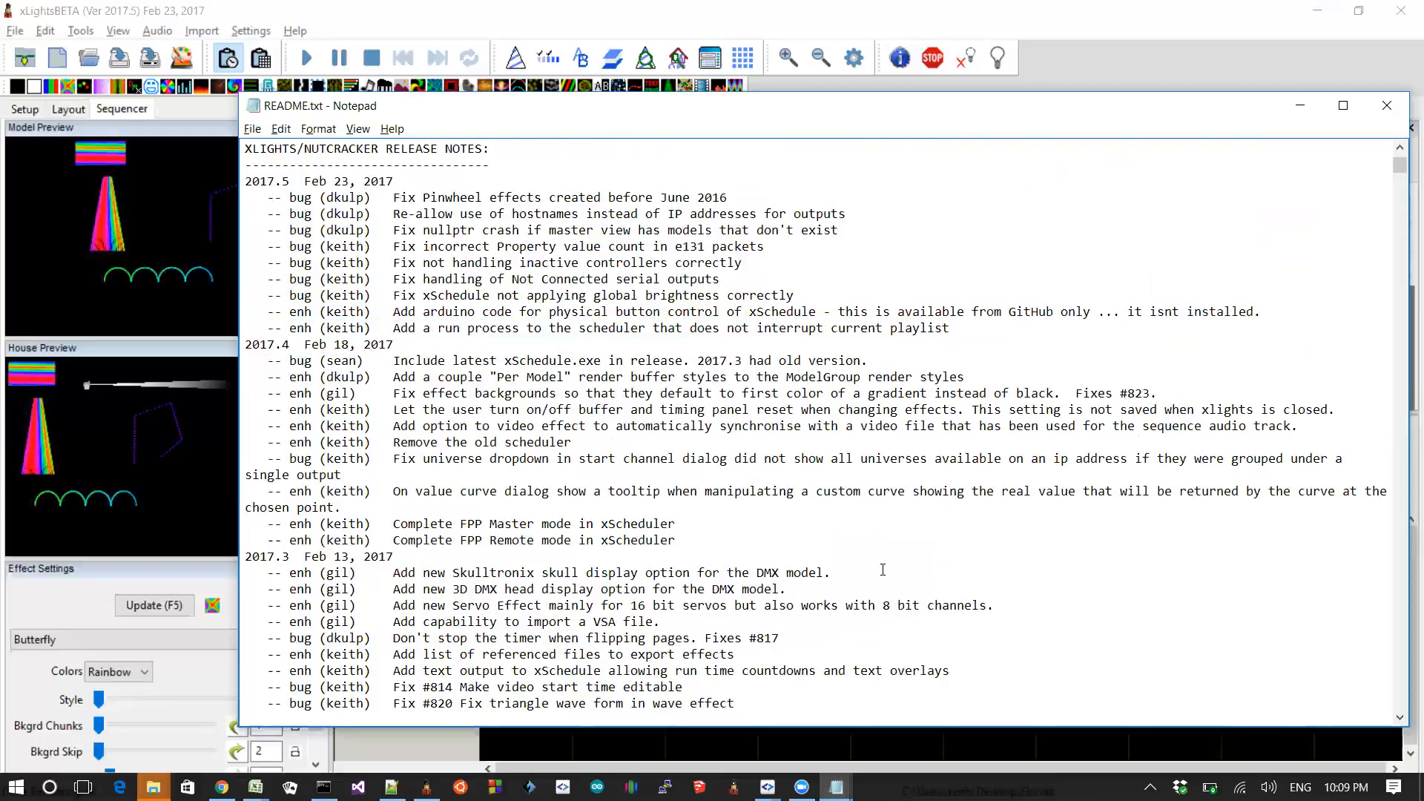
pyautogui.hotkey('shift', 'Down')
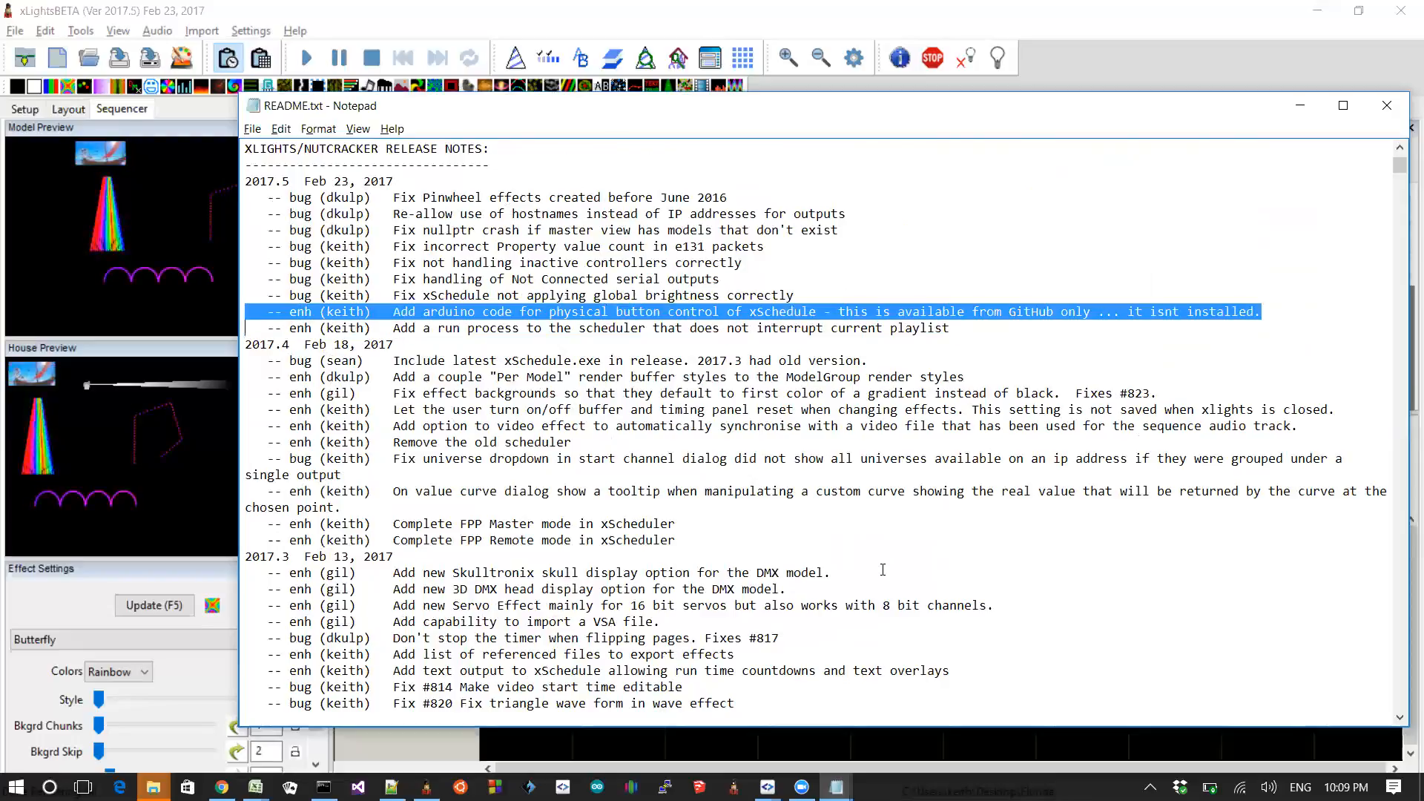
pyautogui.press('Right')
pyautogui.hotkey('shift', 'Down')
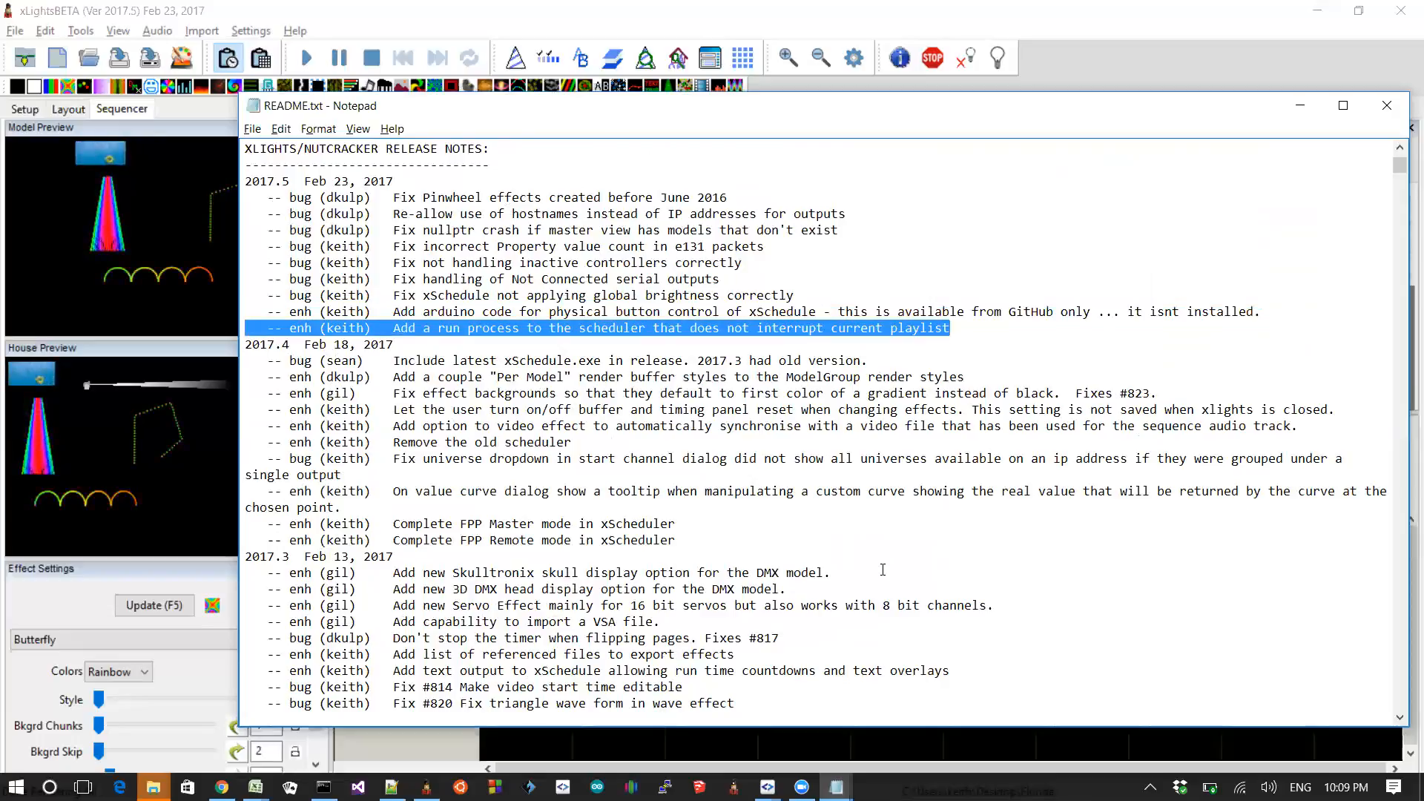
pyautogui.press('Up')
pyautogui.hotkey('shift', 'Down')
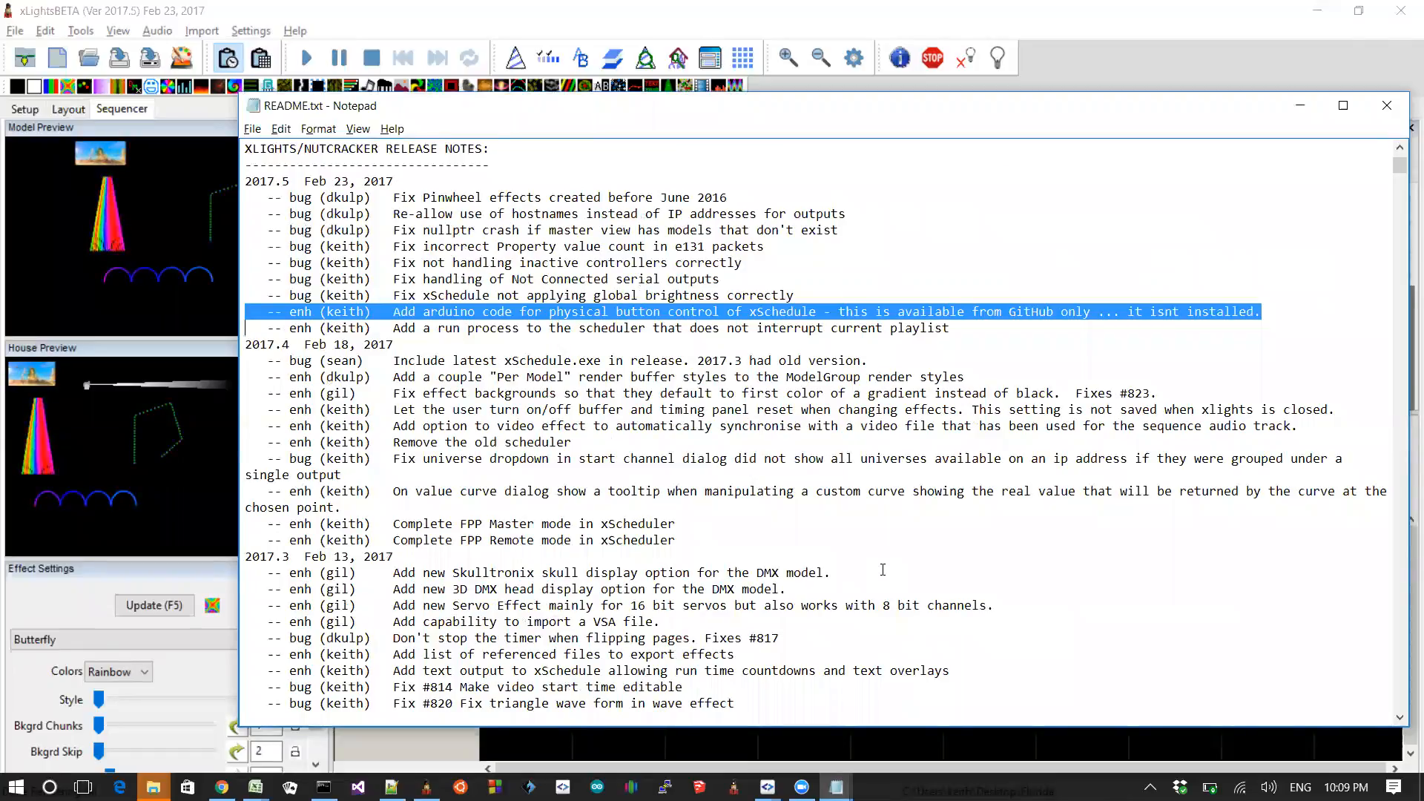
# Step: Return to xLights, dismiss the low-battery notice and play the sequence from about 0:45
pyautogui.hotkey('alt', 'Tab')
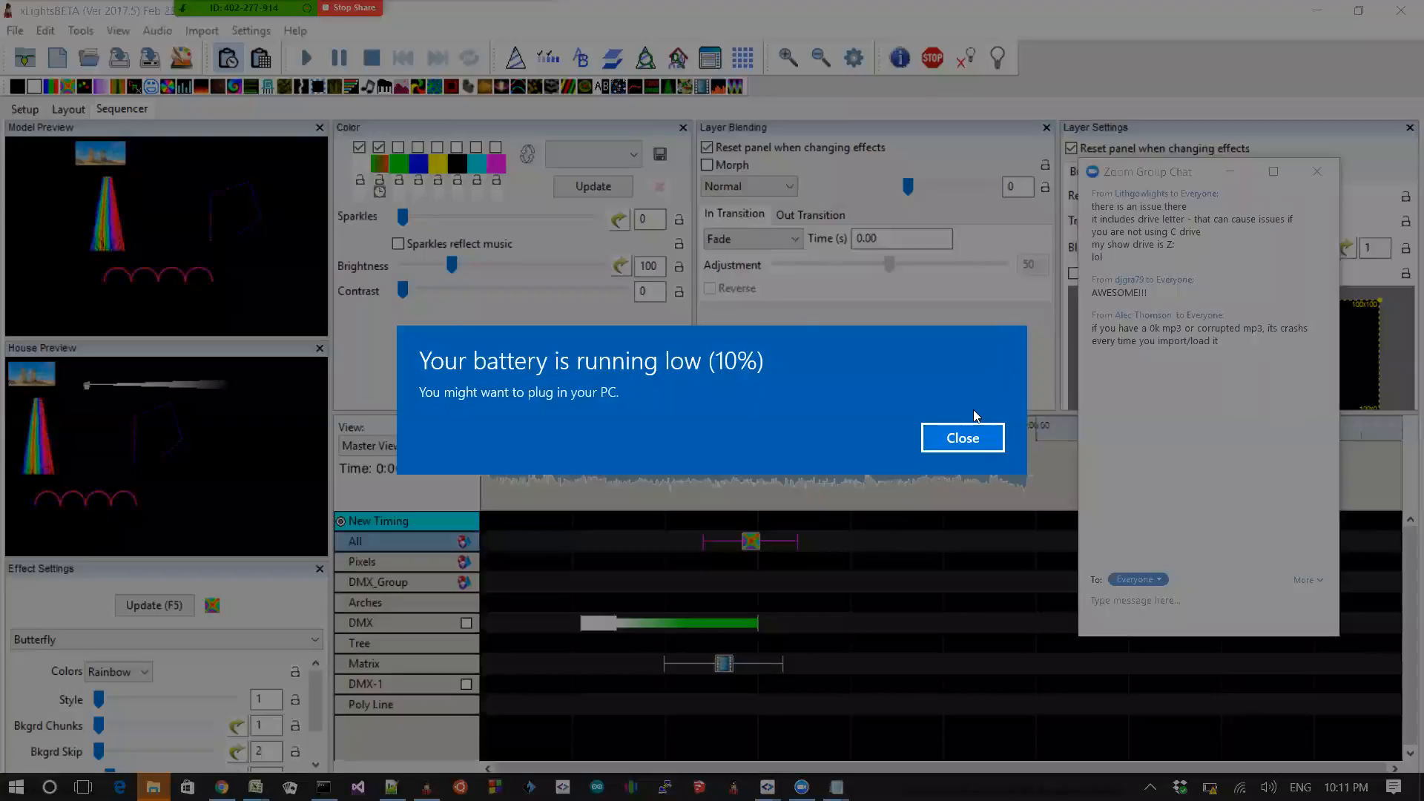
pyautogui.click(967, 437)
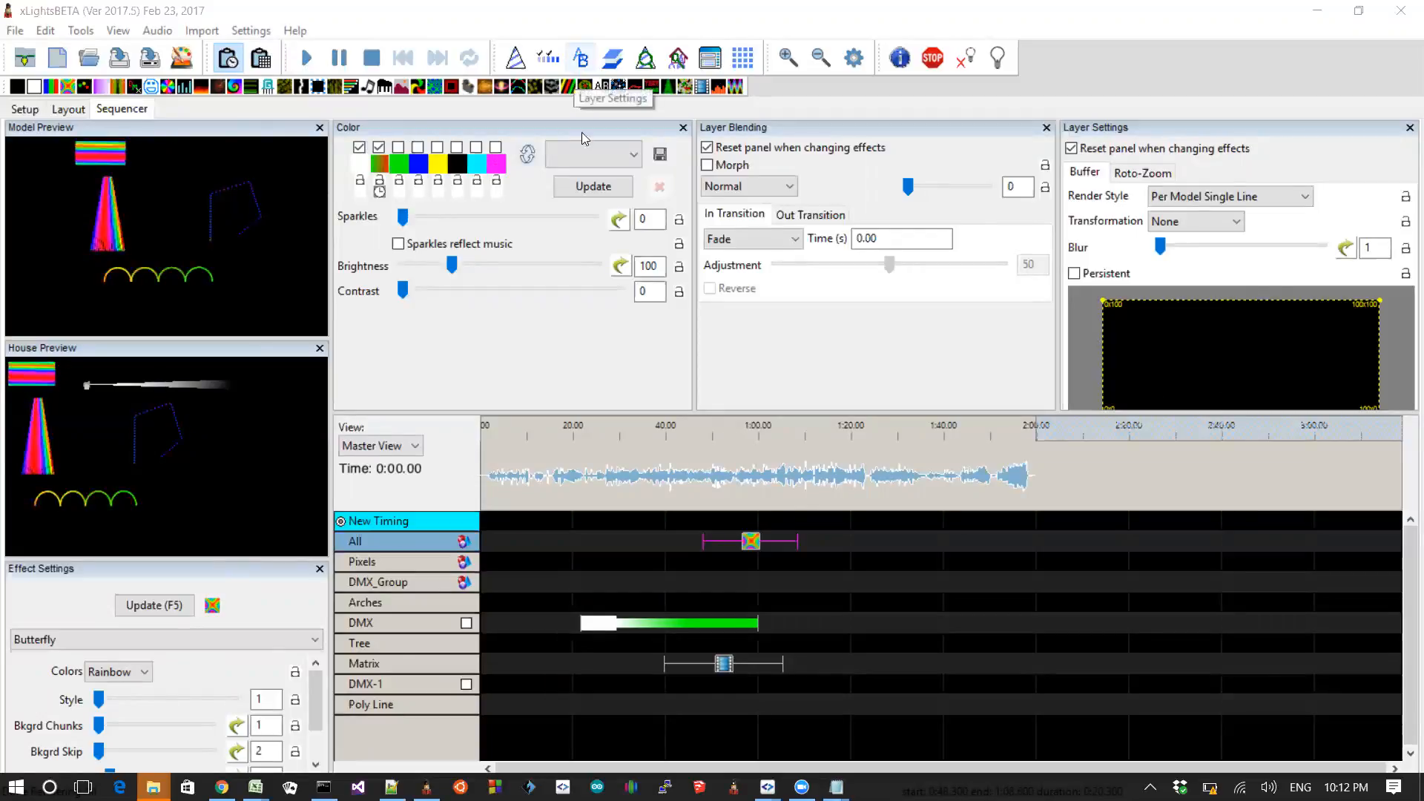
pyautogui.click(1400, 10)
pyautogui.click(688, 448)
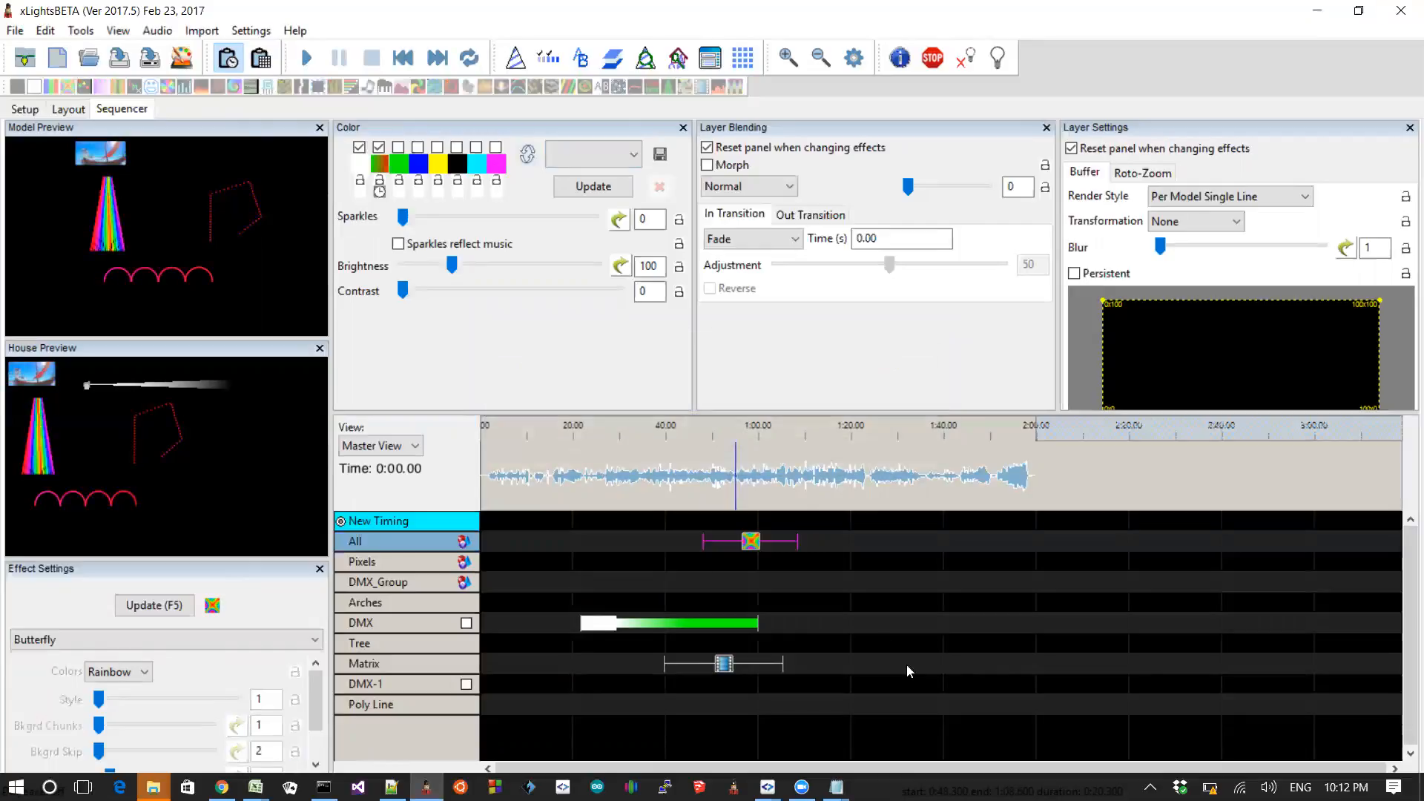